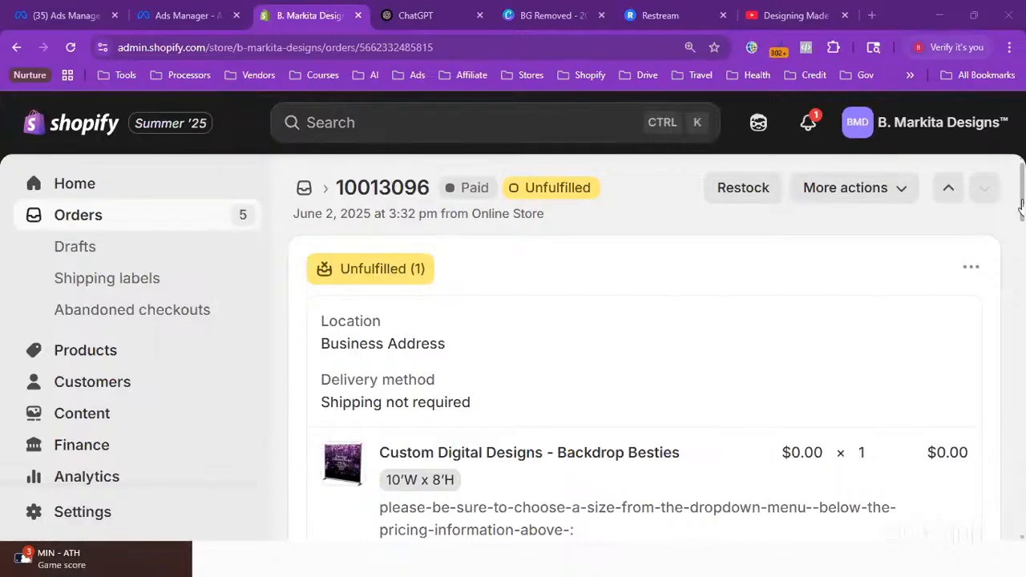
Scroll through the current order's backdrop size, wording, colour scheme and date needed
drag(1023, 206, 1023, 247)
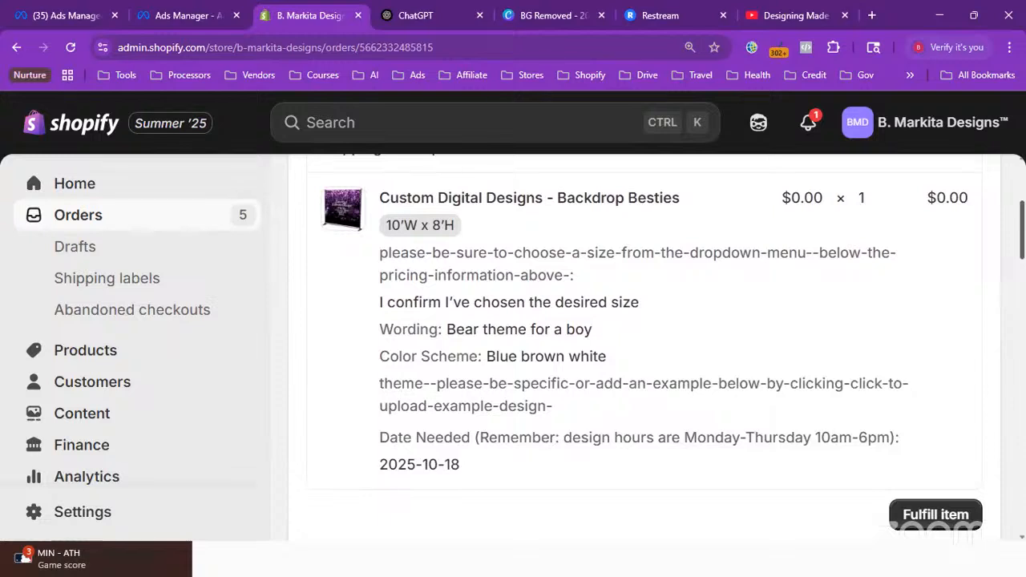
mouse_move(1024, 243)
mouse_down()
mouse_move(1024, 252)
mouse_move(1024, 235)
mouse_up()
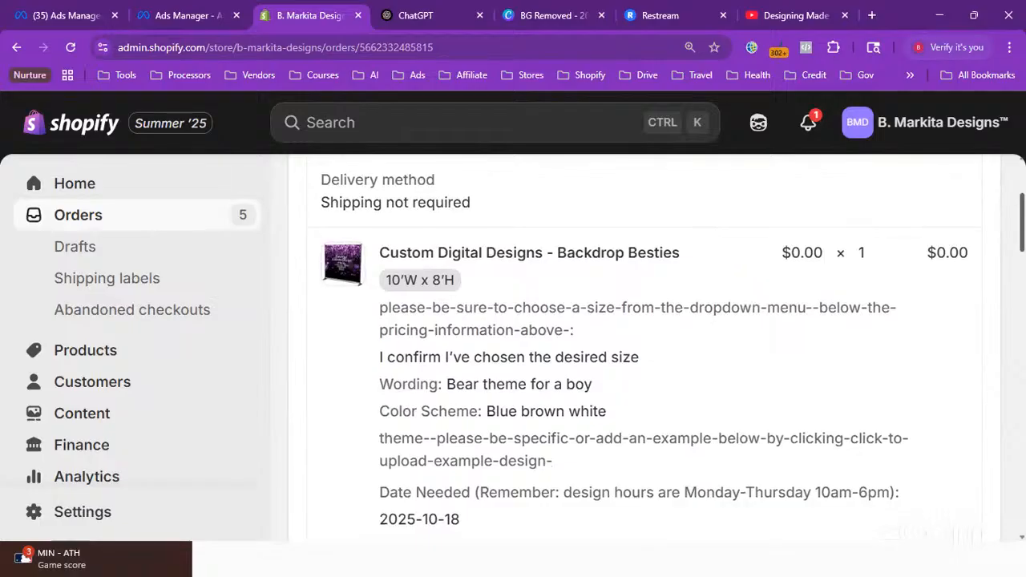
drag(1024, 234, 1024, 206)
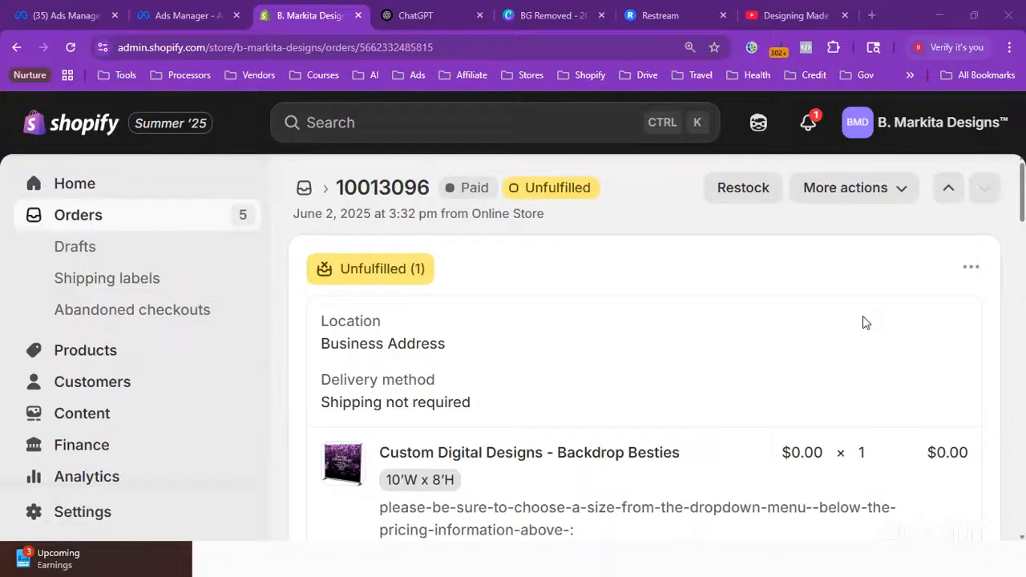
Archive the current order from its extra actions list
click(904, 204)
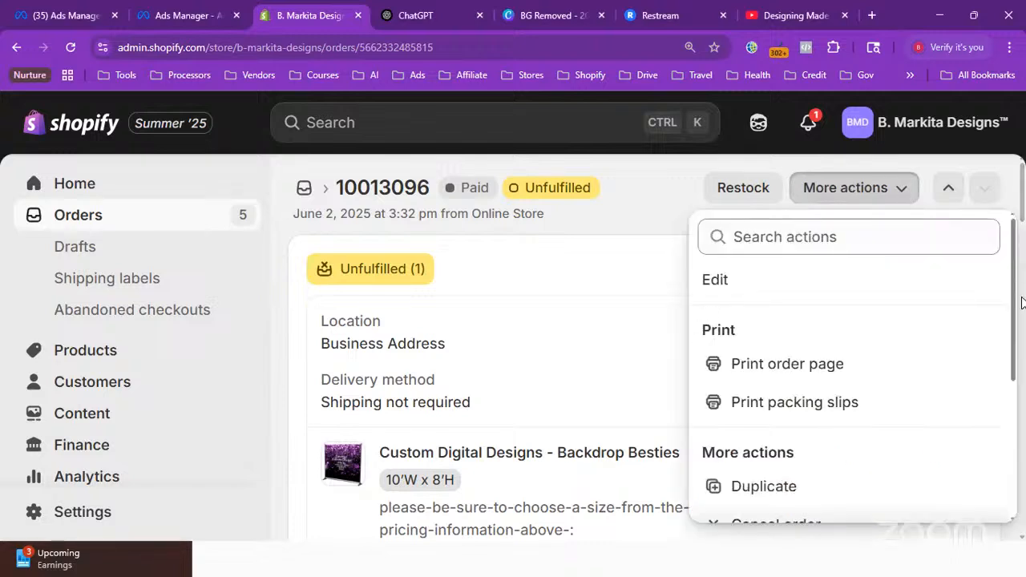
scroll(1020, 400, down, 1)
scroll(1020, 401, down, 2)
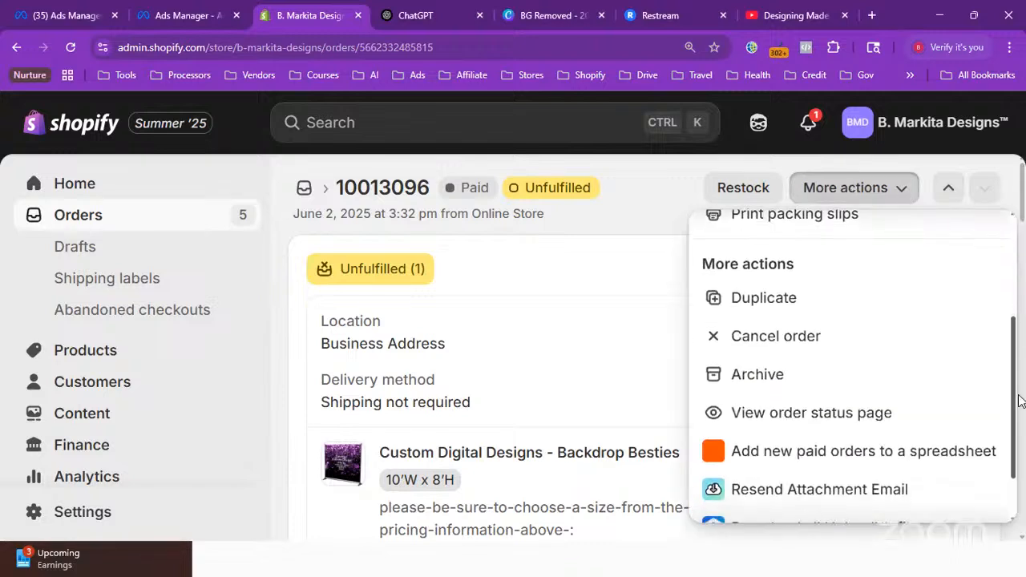
scroll(1020, 414, down, 1)
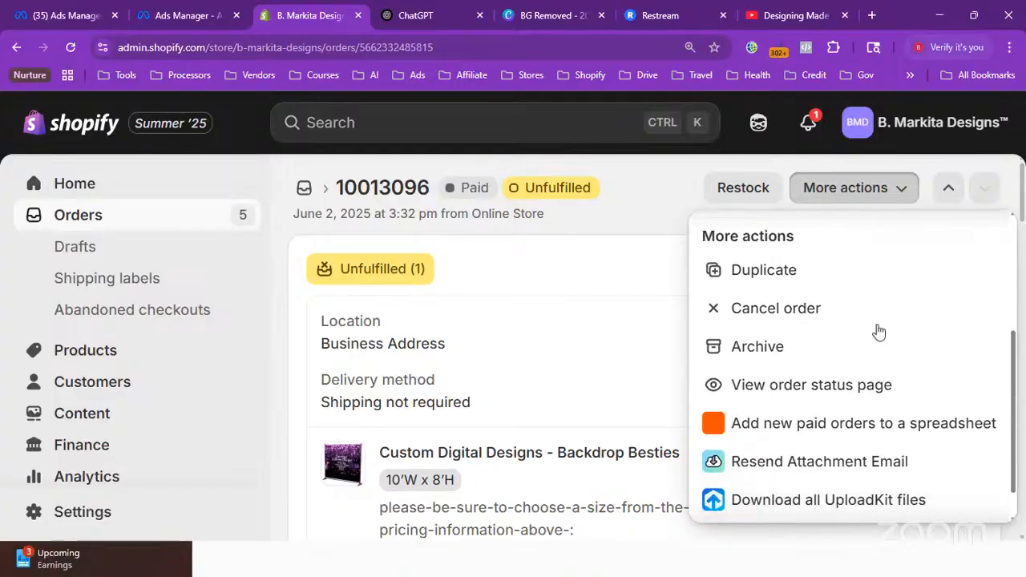
click(761, 348)
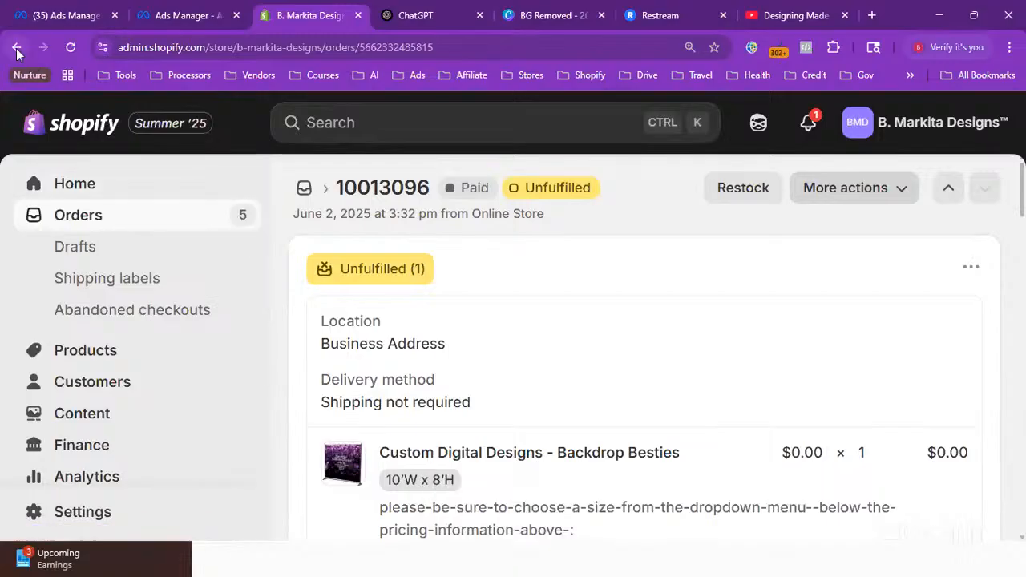
Return to the orders list and open the next unfulfilled Backdrop Besties order
click(950, 189)
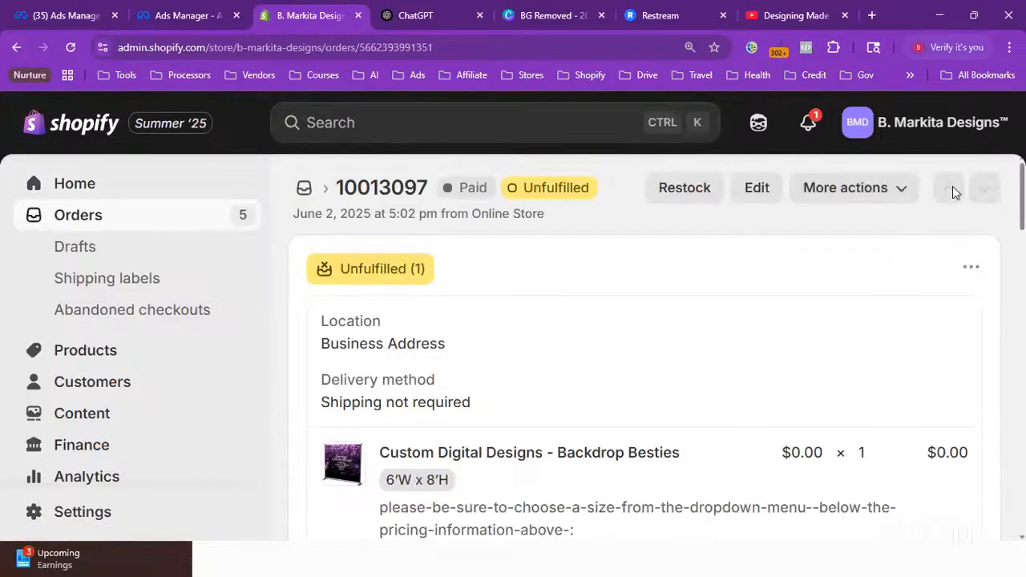
click(112, 217)
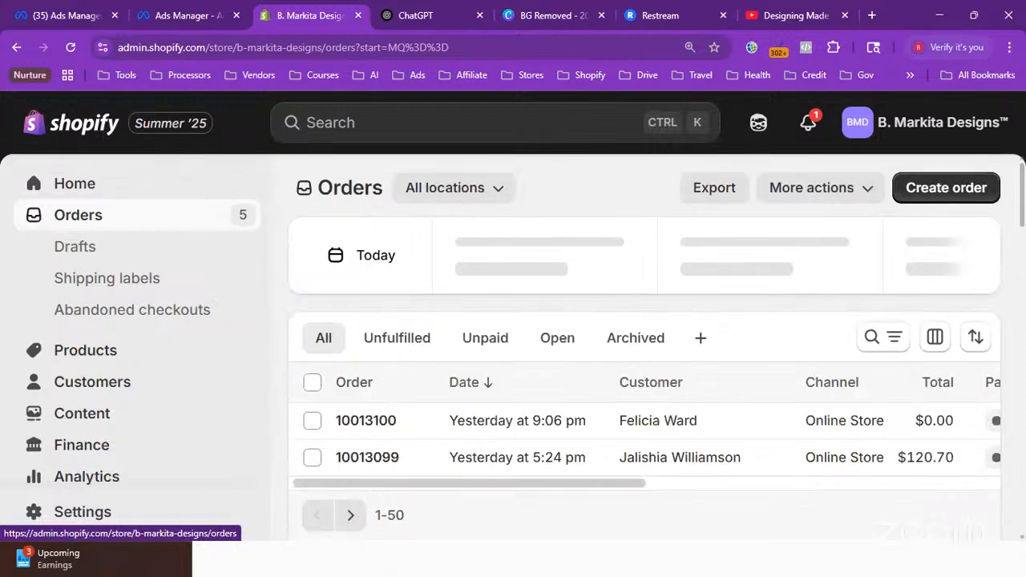
scroll(1022, 207, down, 2)
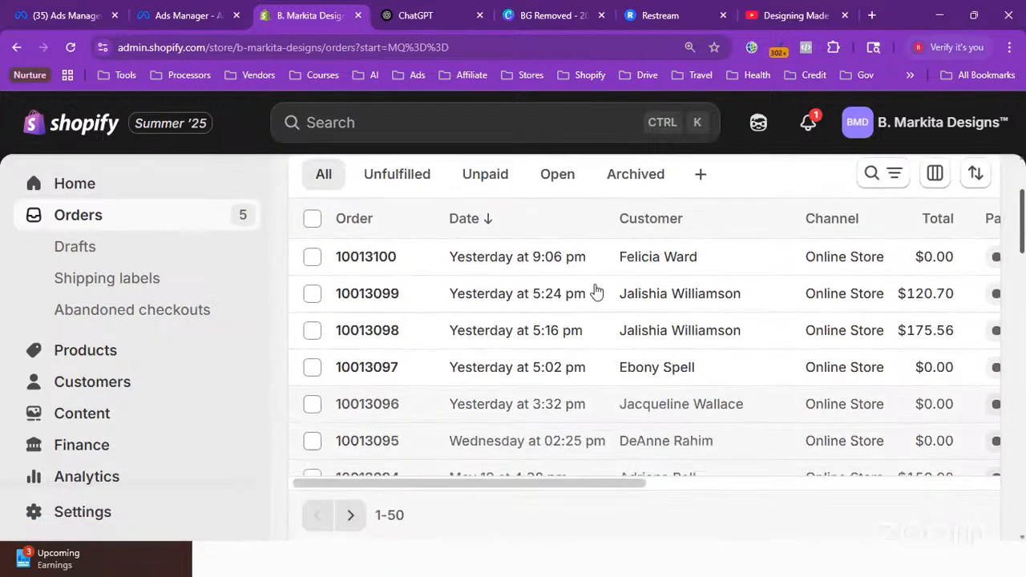
click(460, 367)
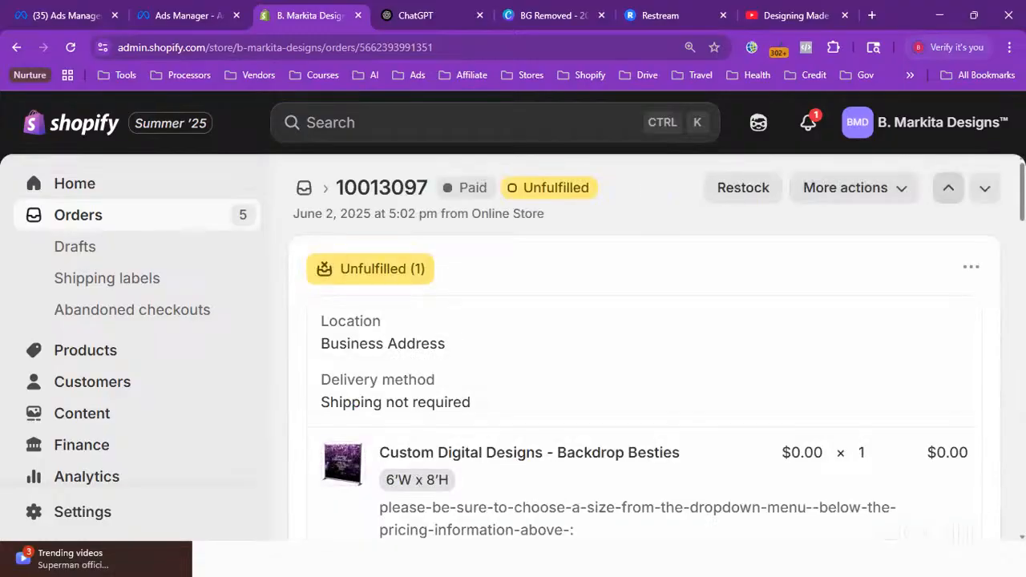
Scroll through this order's wording, colour scheme, theme, date needed and uploaded image links
scroll(641, 345, down, 2)
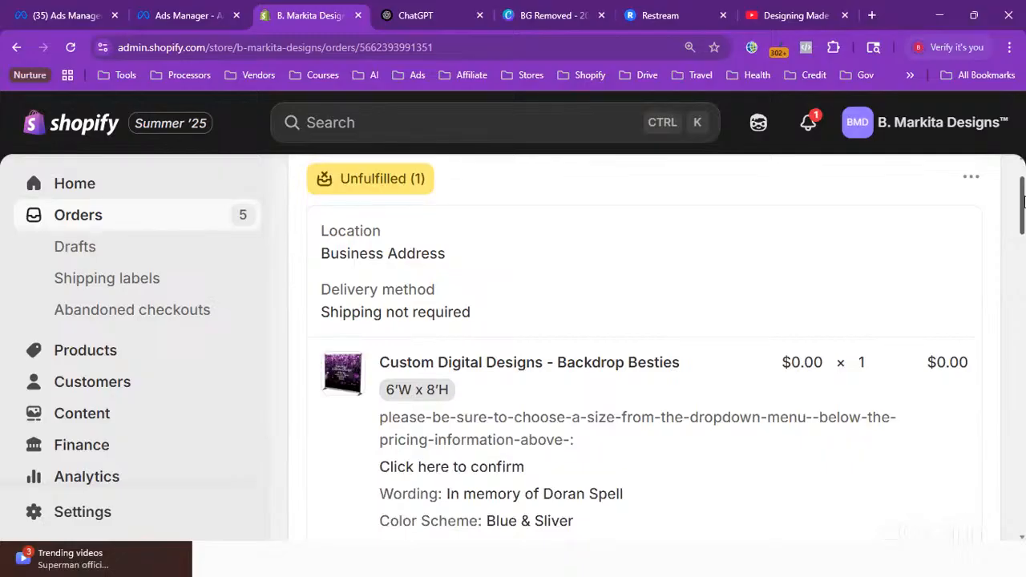
drag(1024, 201, 1025, 207)
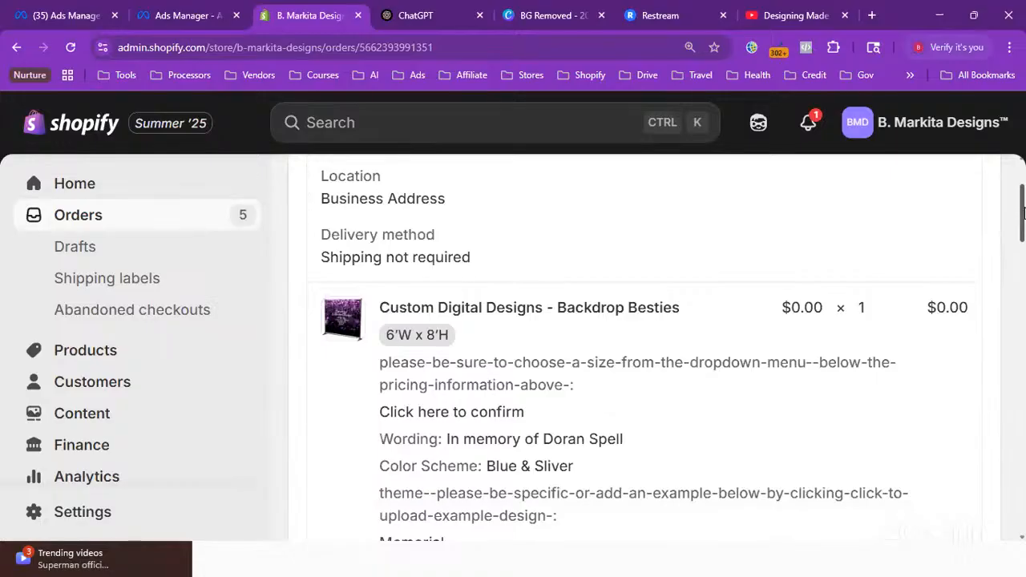
drag(1023, 211, 1024, 236)
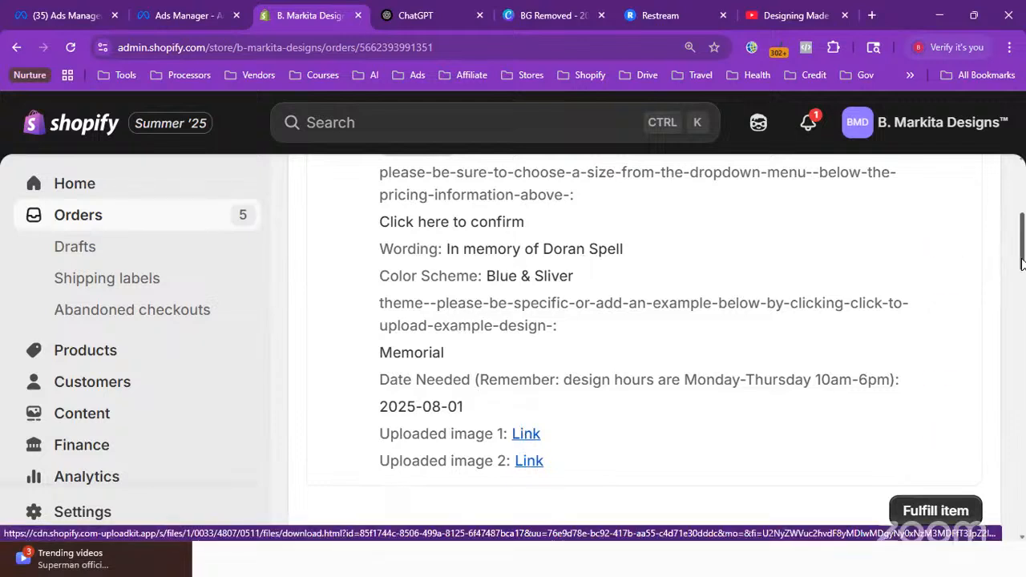
drag(1022, 256, 1016, 284)
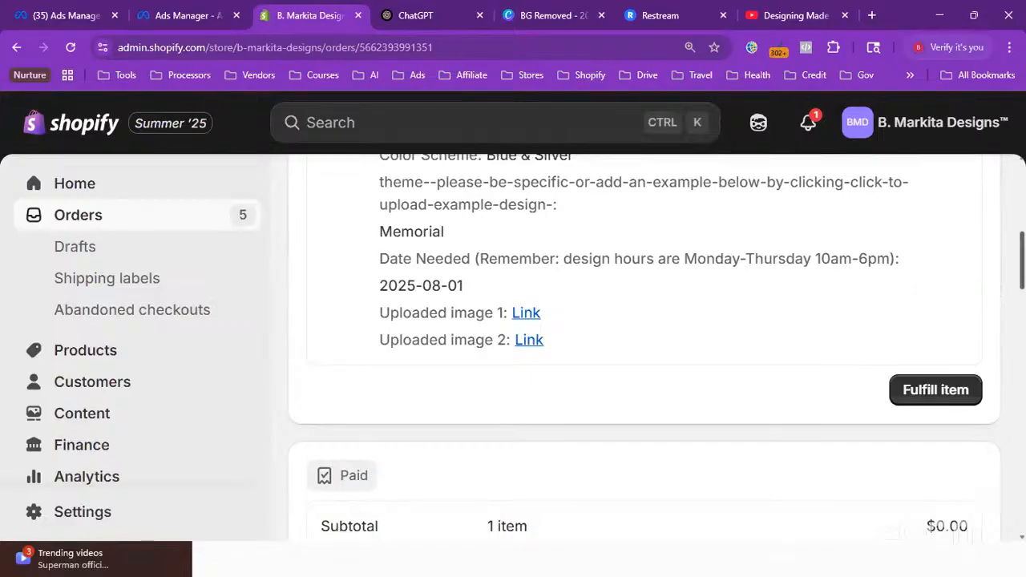
scroll(489, 282, up, 1)
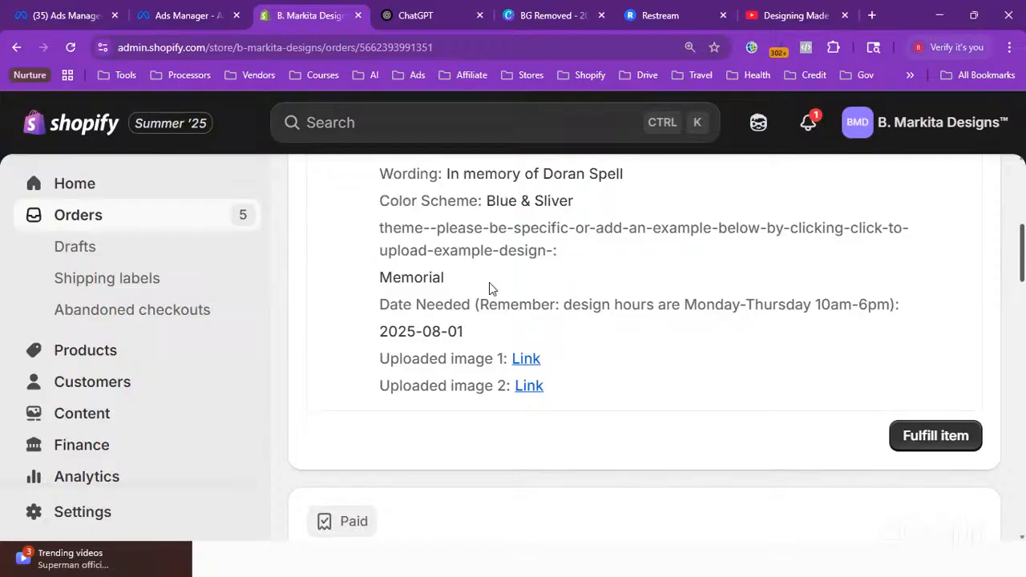
Open both uploaded image links in new tabs to view the customer's photos, then return to the order
click(526, 359)
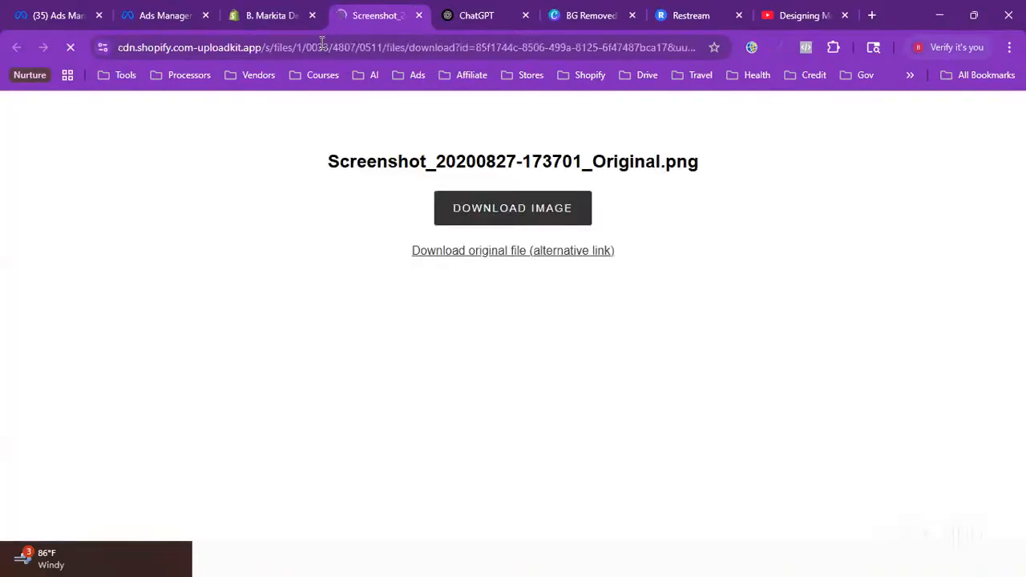
click(277, 15)
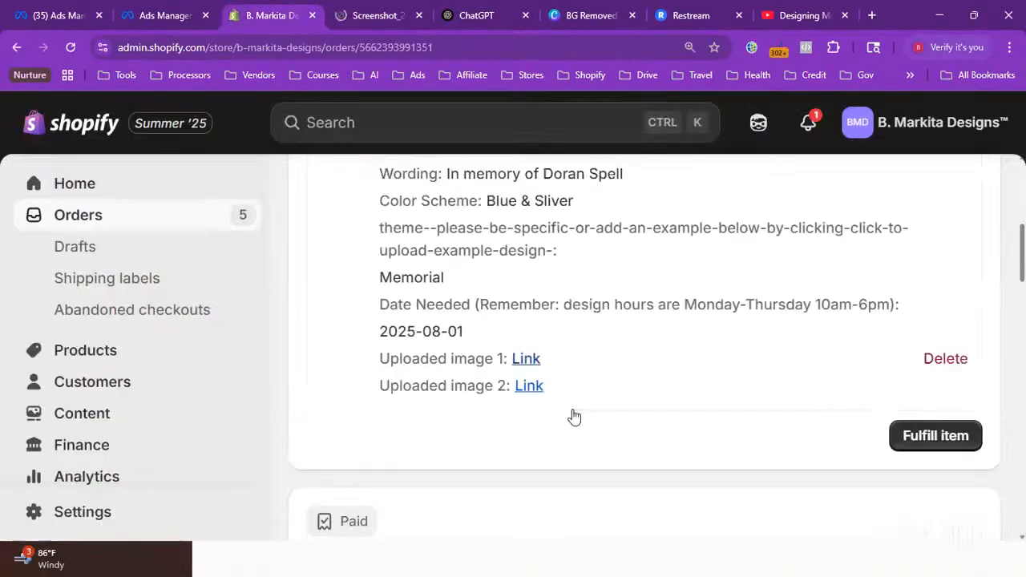
click(529, 386)
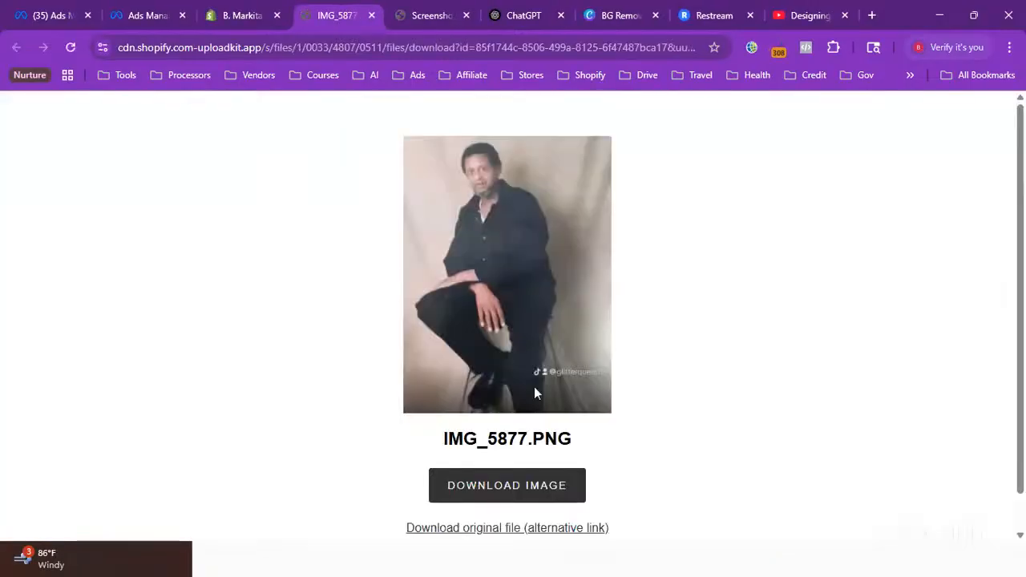
click(406, 26)
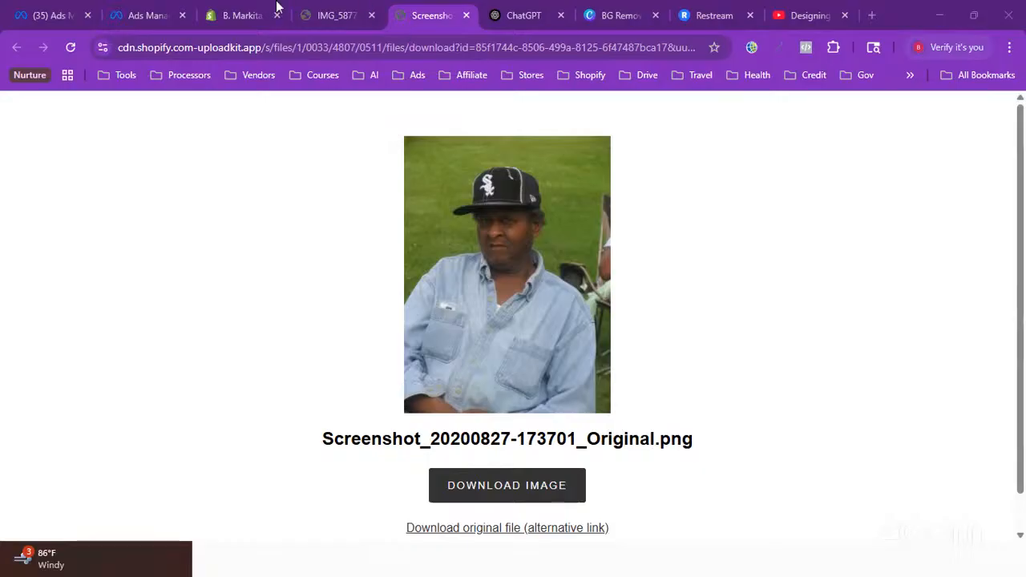
click(247, 14)
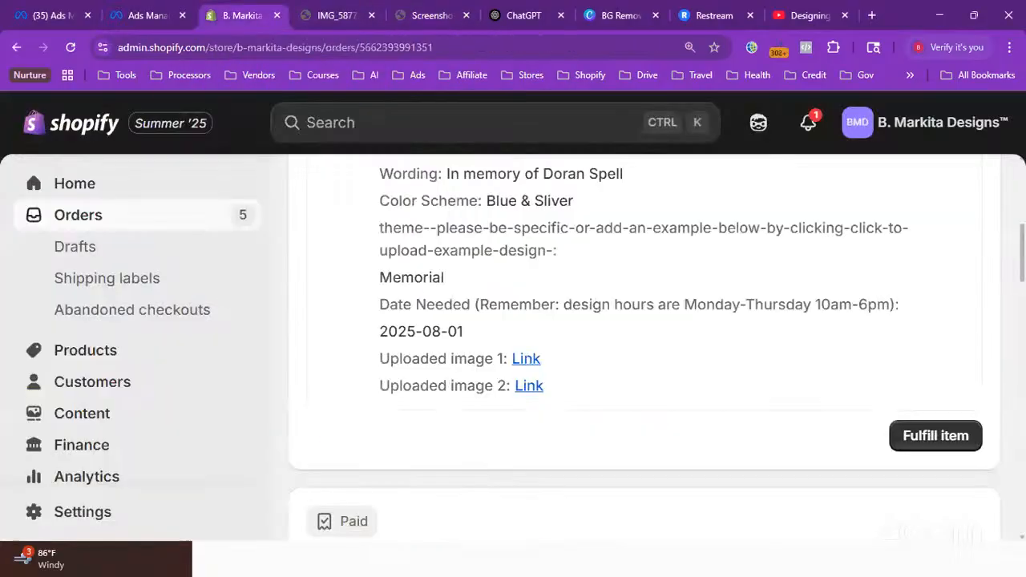
drag(1024, 252, 1024, 235)
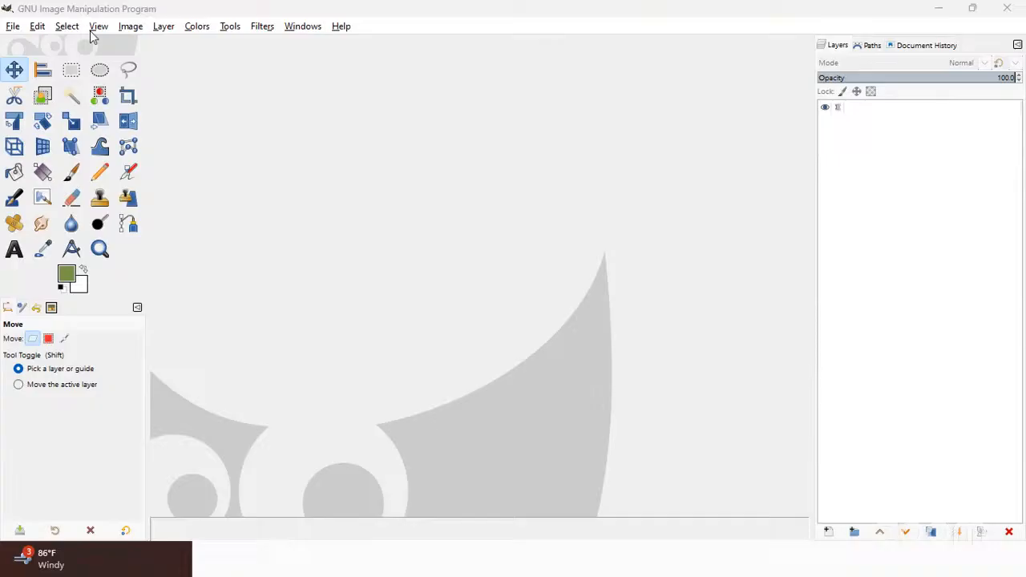
Open the template file BACKDROP TEMPLATE - 6x8 - Tall.xcf from the B.Markita Designs TEMPLATES folder on the D: drive
click(12, 28)
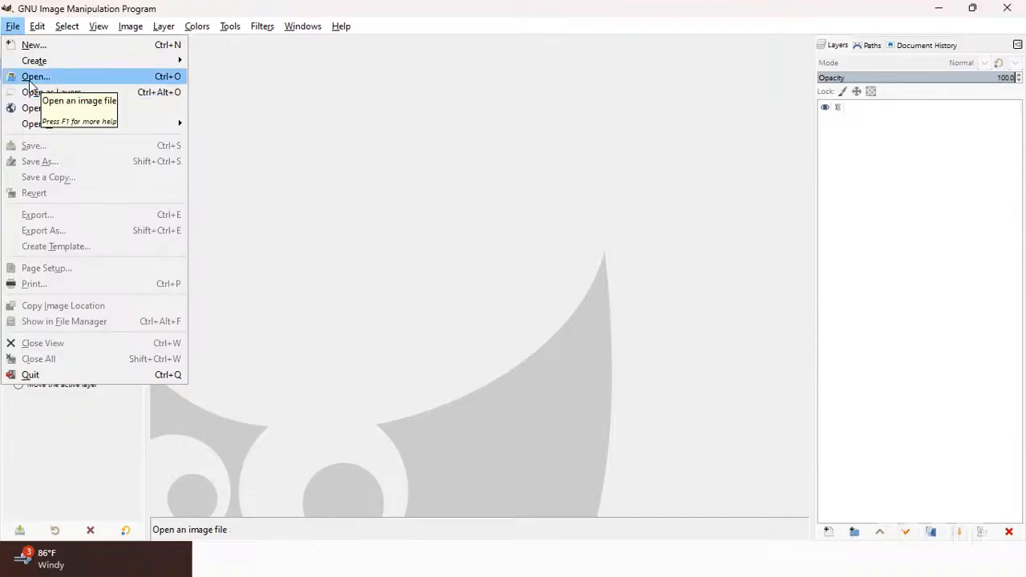
click(30, 79)
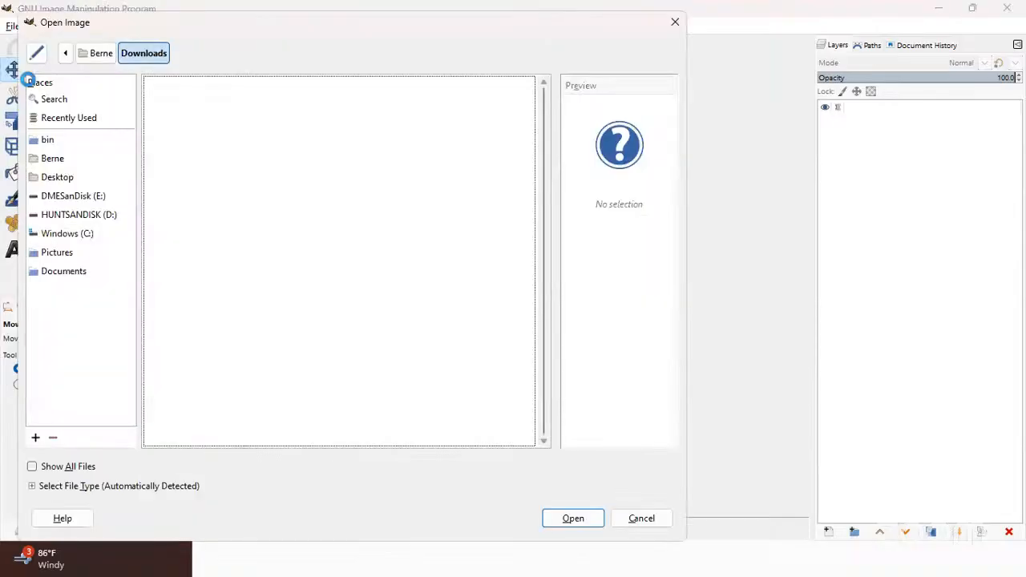
click(61, 214)
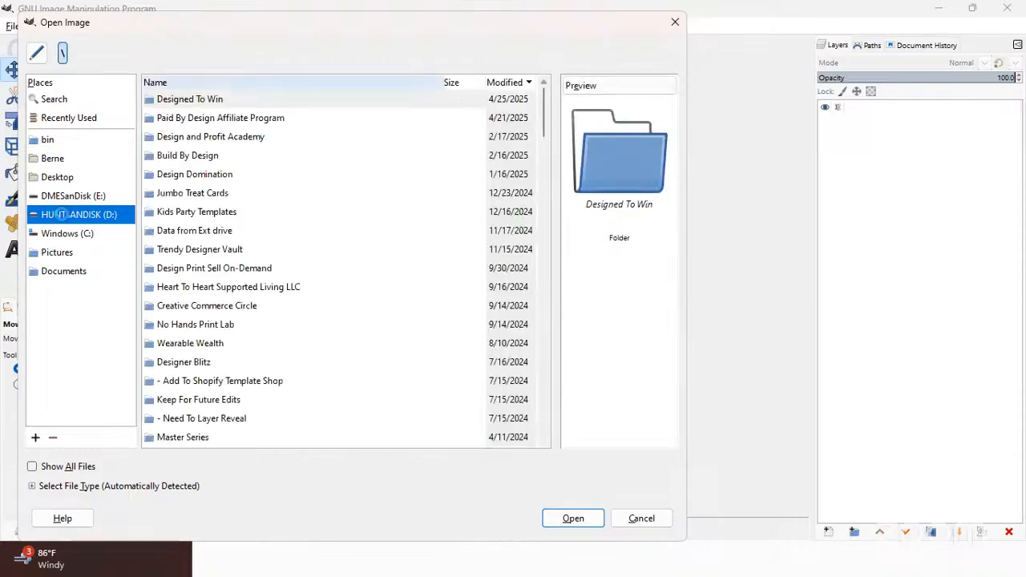
click(177, 82)
click(187, 195)
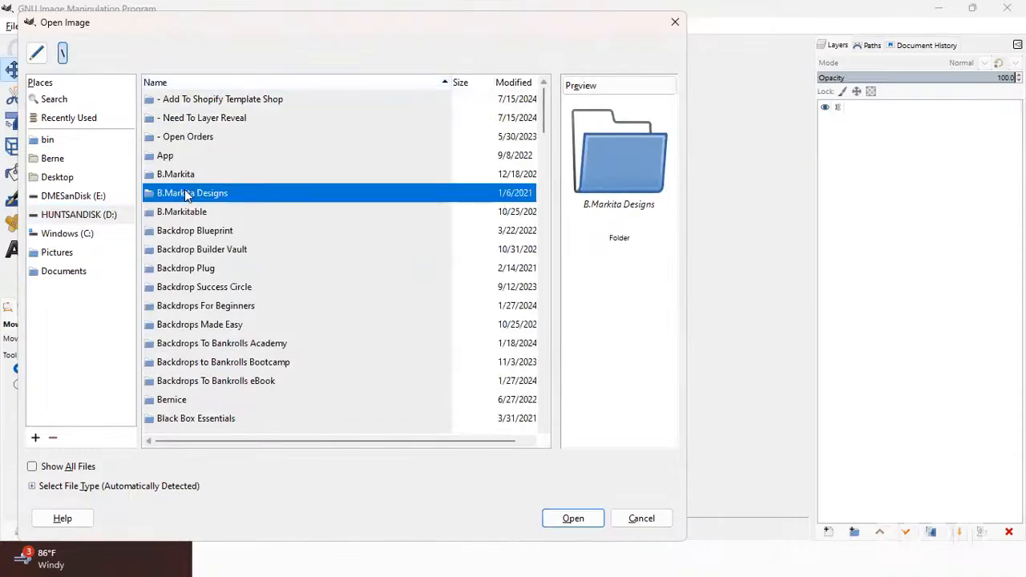
double_click(186, 195)
click(318, 308)
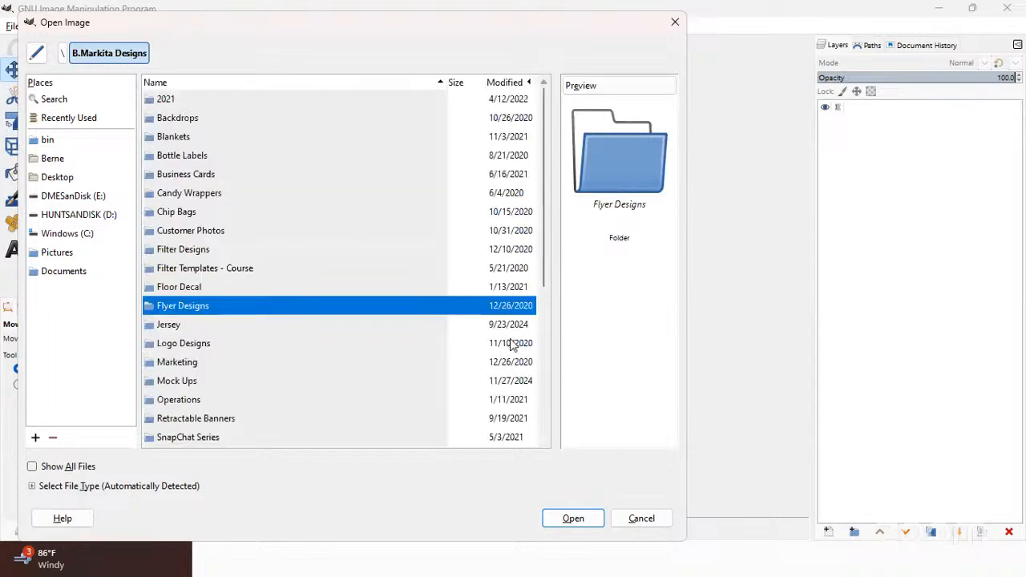
scroll(201, 230, down, 5)
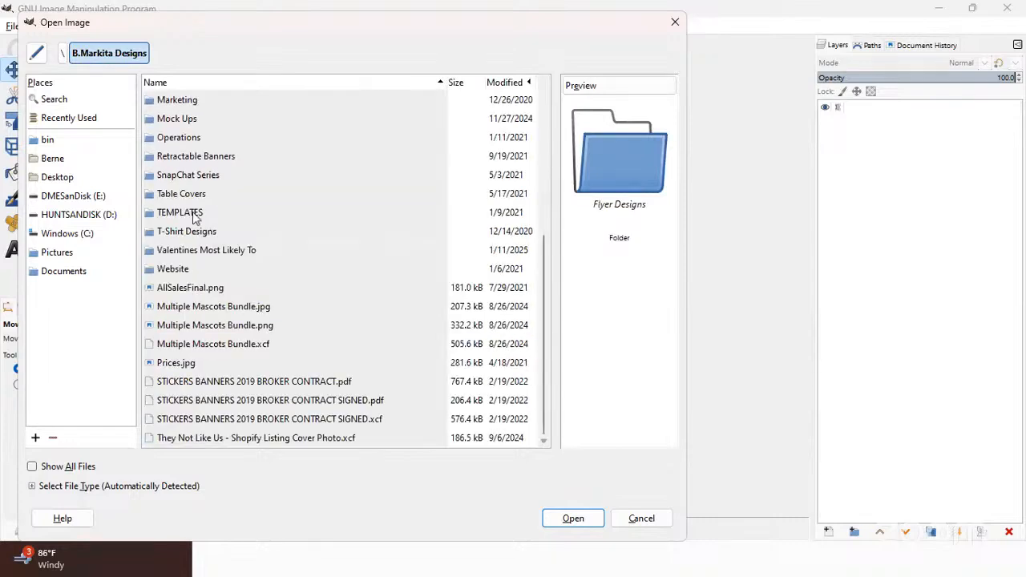
double_click(195, 217)
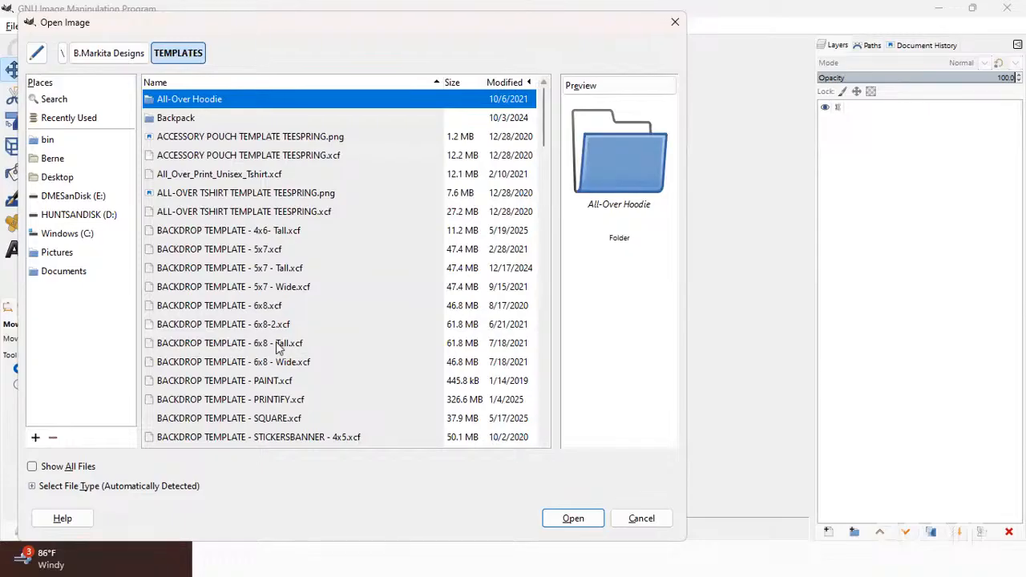
click(281, 346)
click(572, 518)
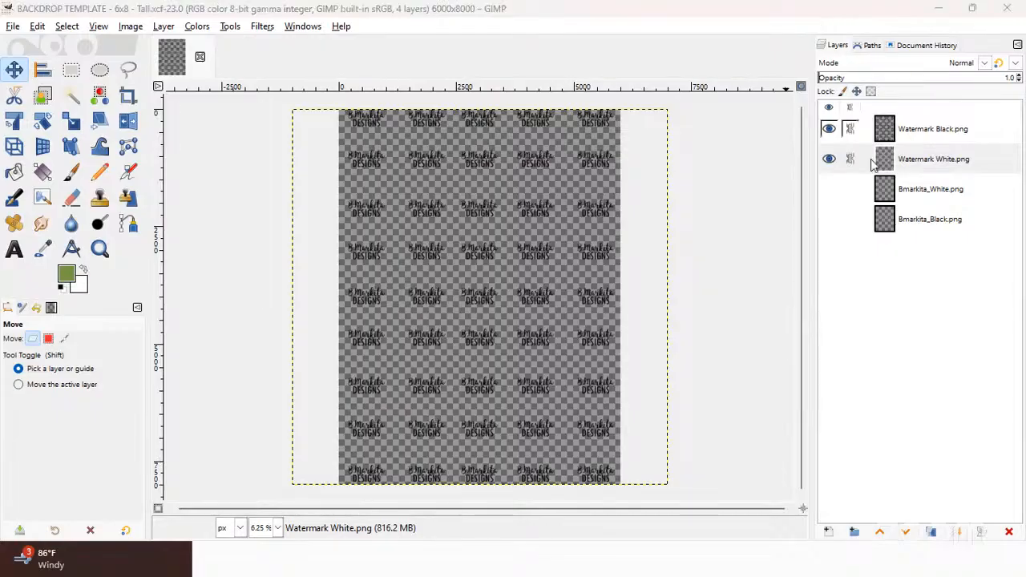
Show both Bmarkita layers and move the link chains from the two watermark layers to the Bmarkita layers
click(830, 192)
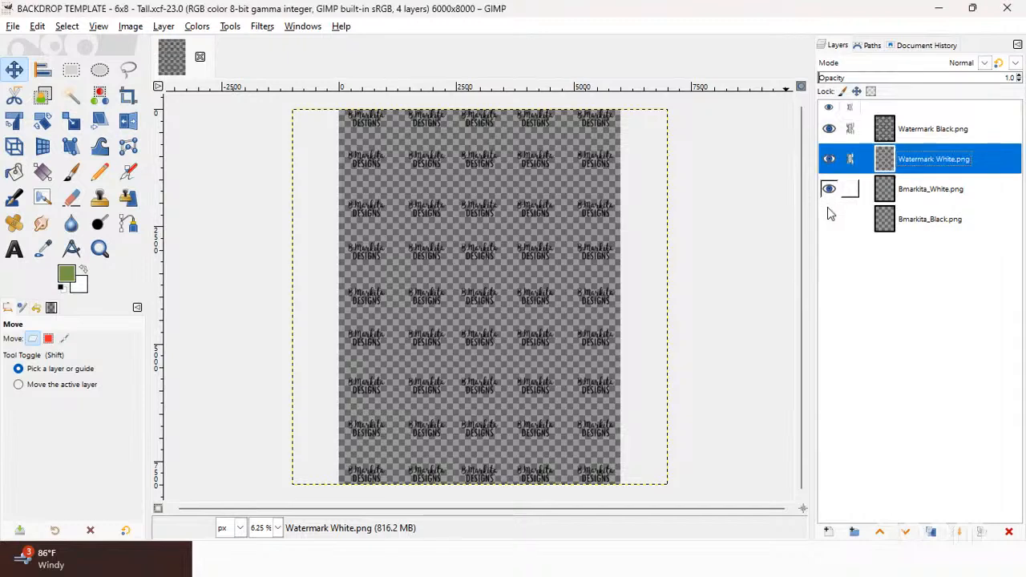
click(829, 223)
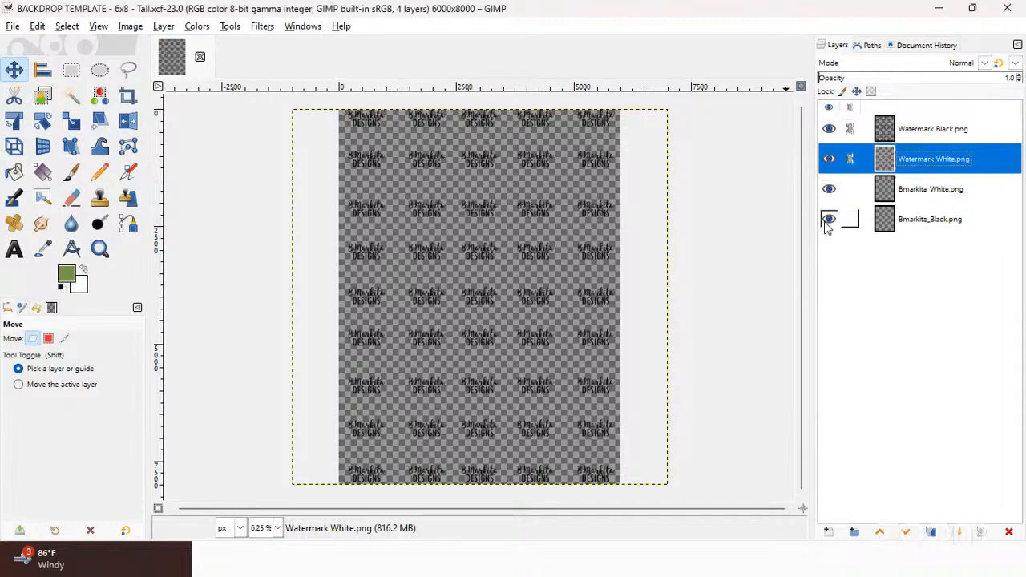
click(898, 187)
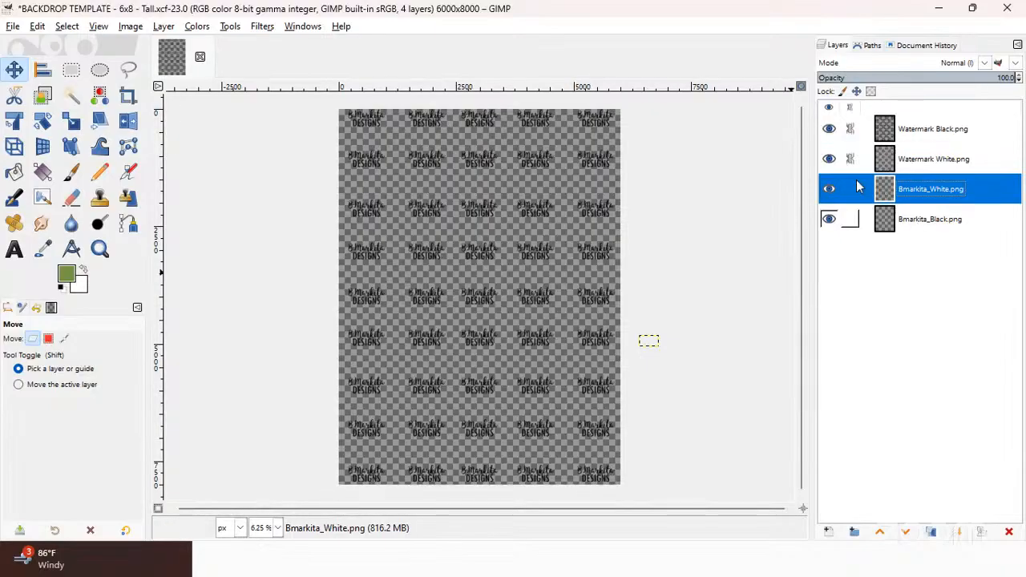
click(851, 131)
click(852, 160)
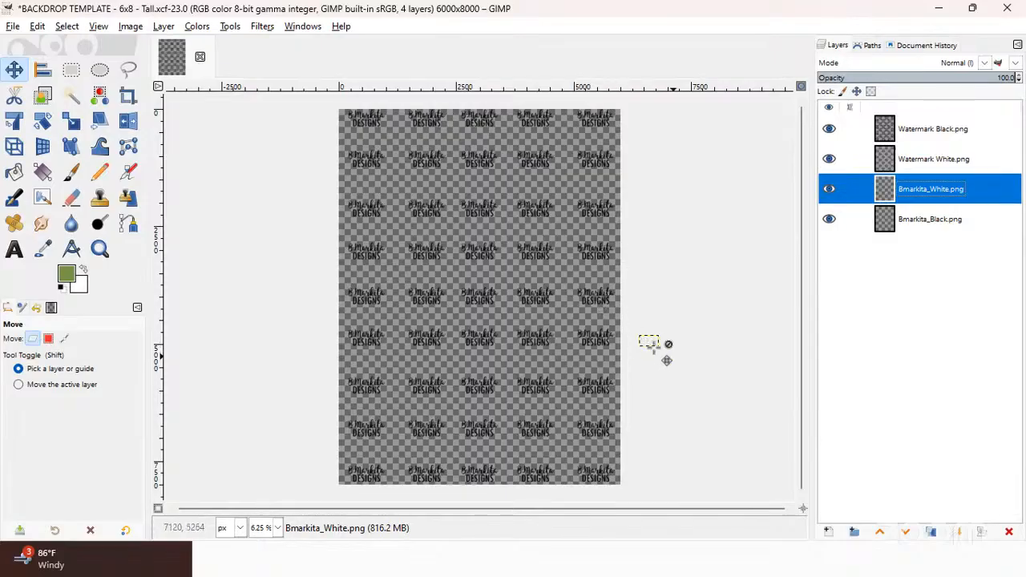
click(855, 190)
Move the linked Bmarkita logo layers into the canvas's bottom-right corner, hiding the two watermark layers while positioning and showing them again
drag(651, 341, 632, 358)
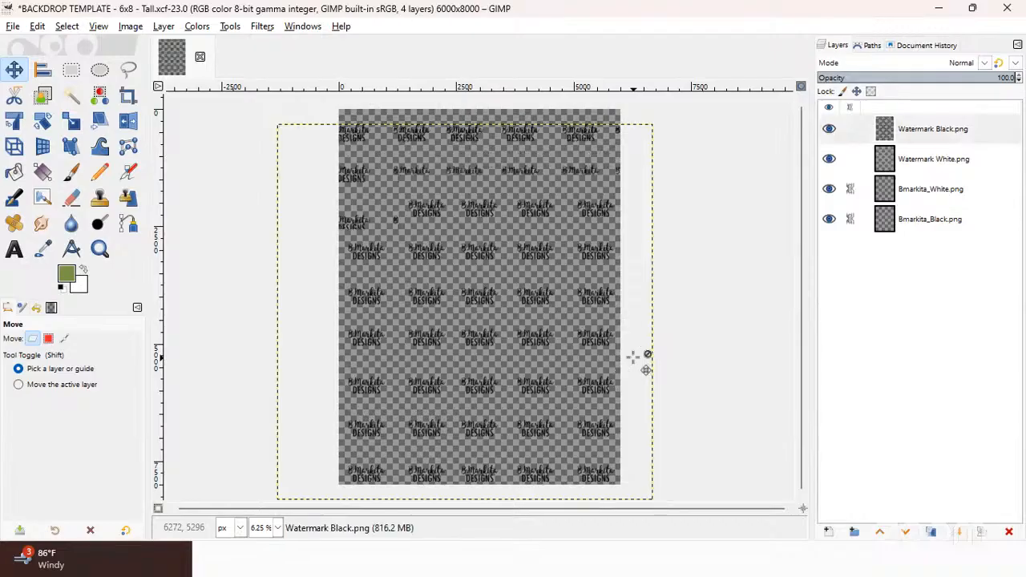
key(ctrl+z)
click(891, 226)
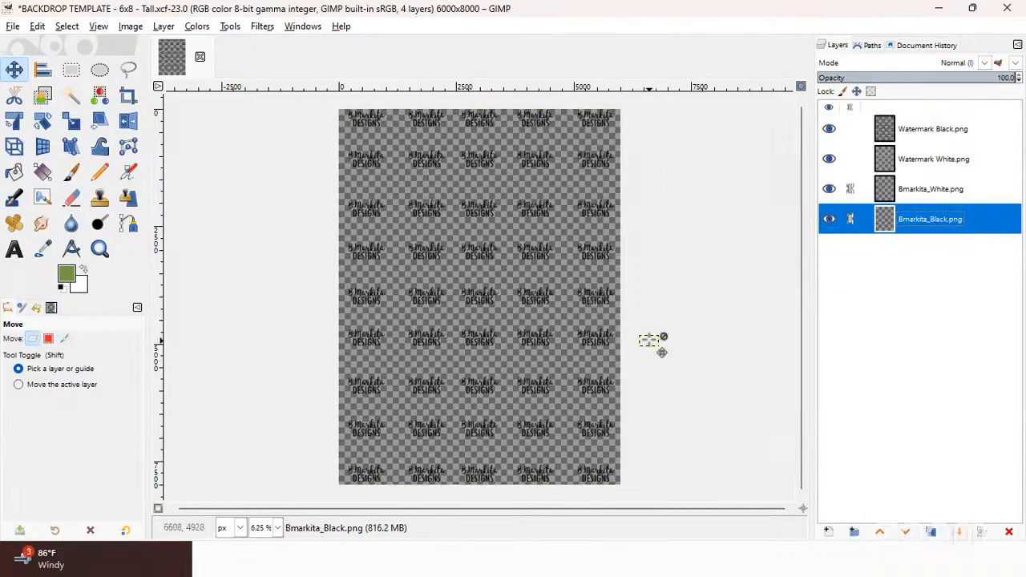
click(652, 341)
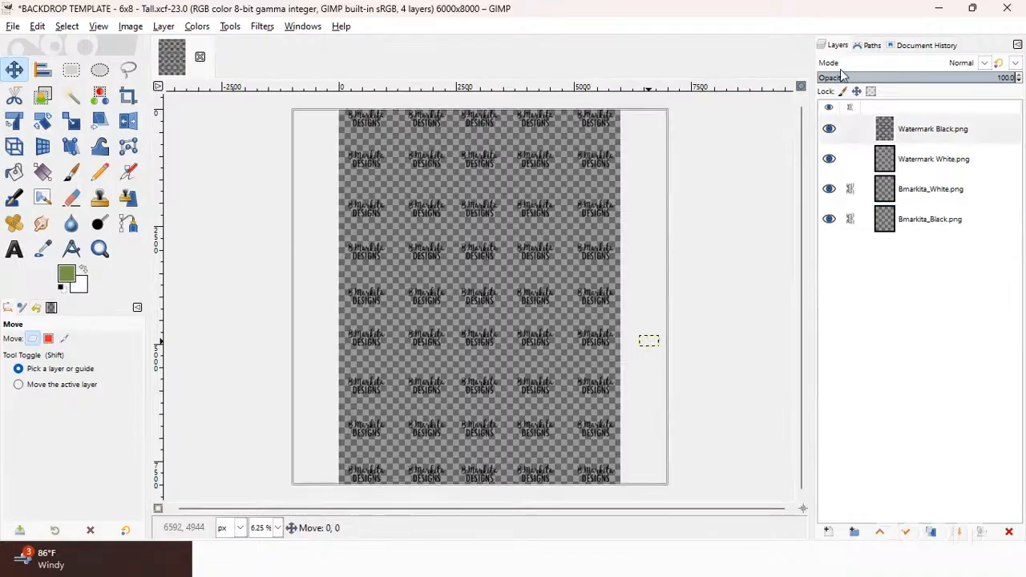
click(829, 128)
click(829, 159)
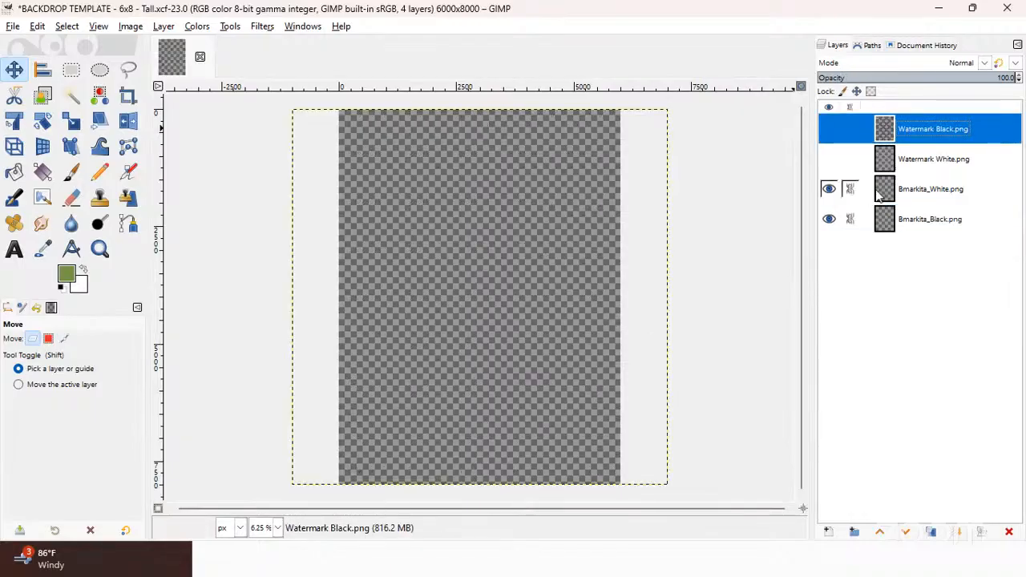
click(727, 303)
drag(662, 353, 614, 483)
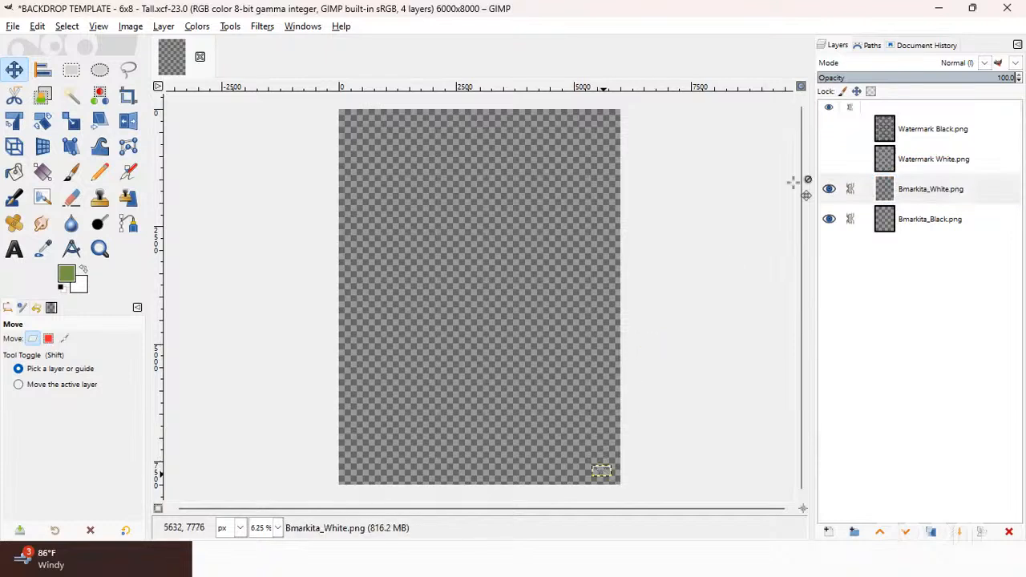
click(829, 129)
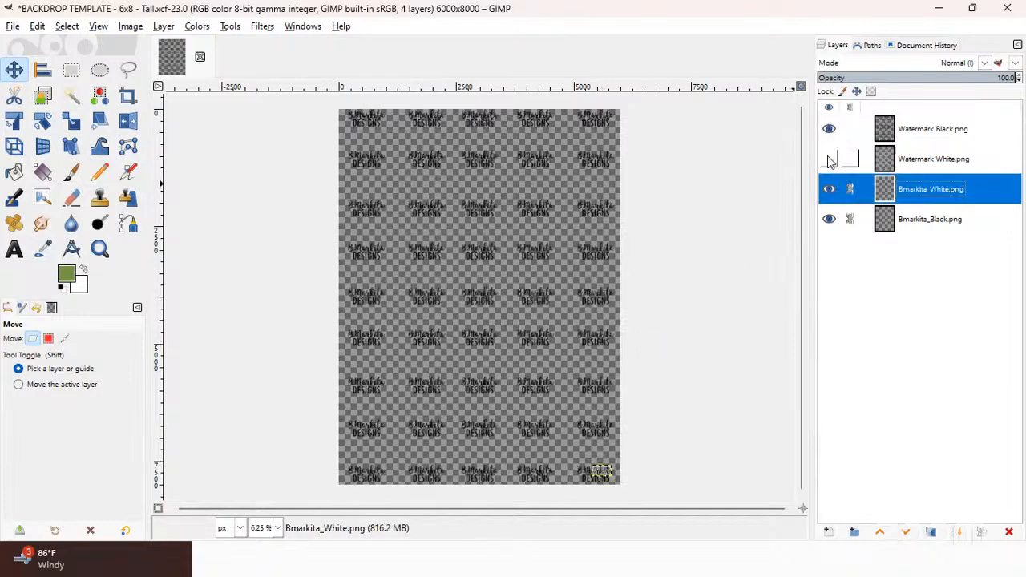
click(829, 159)
Save the updated backdrop template file
click(12, 26)
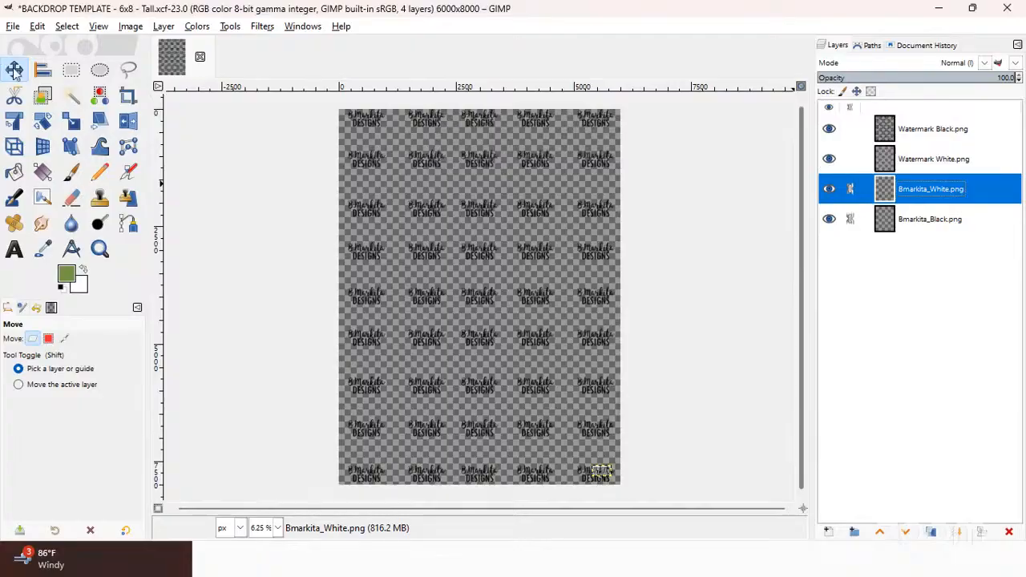
click(32, 146)
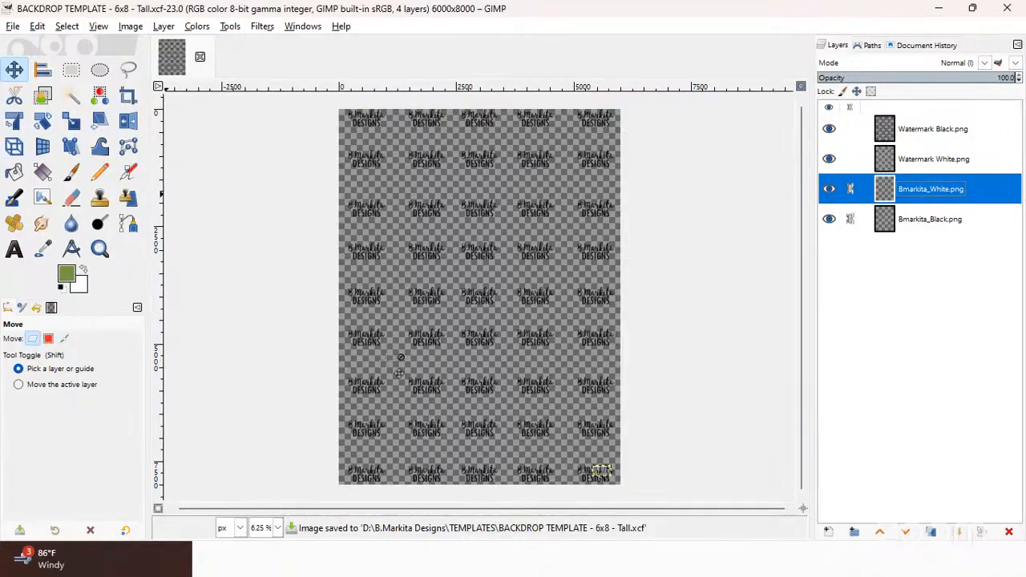
Switch to the browser and review the order's wording, colour scheme, payment and customer sections again
click(938, 13)
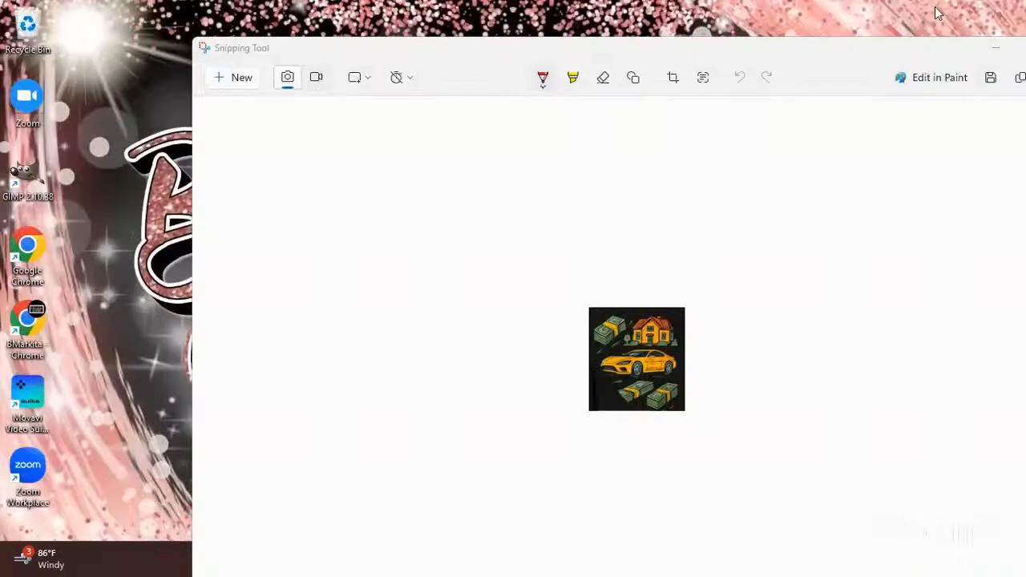
drag(937, 55, 867, 59)
click(997, 56)
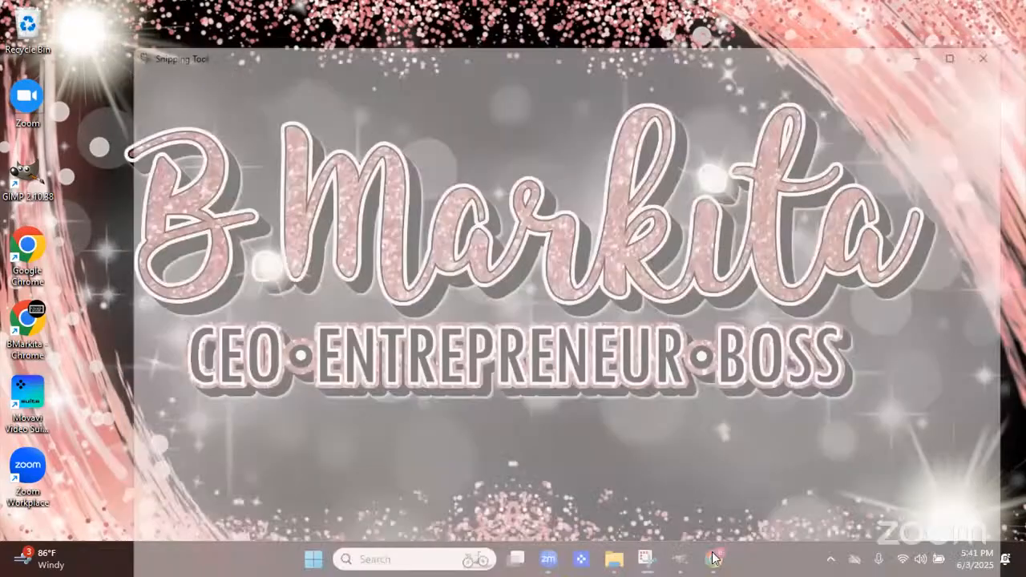
click(713, 558)
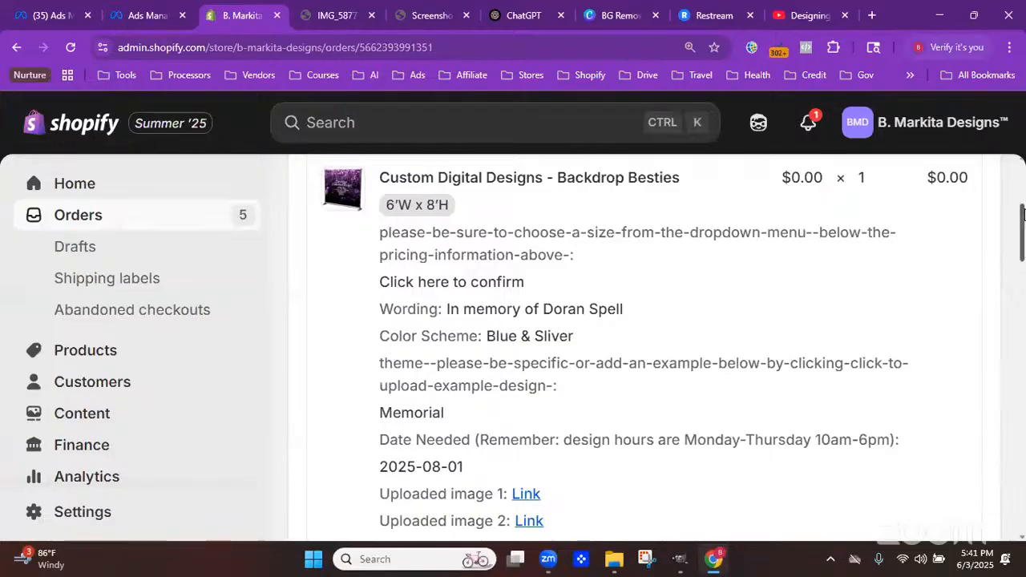
drag(1024, 219, 1023, 174)
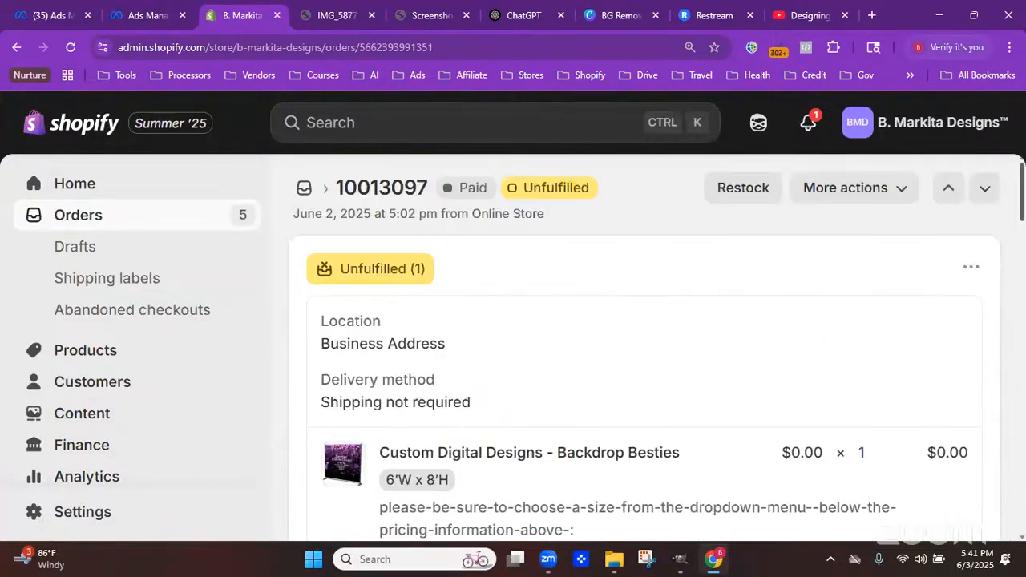
scroll(642, 345, down, 6)
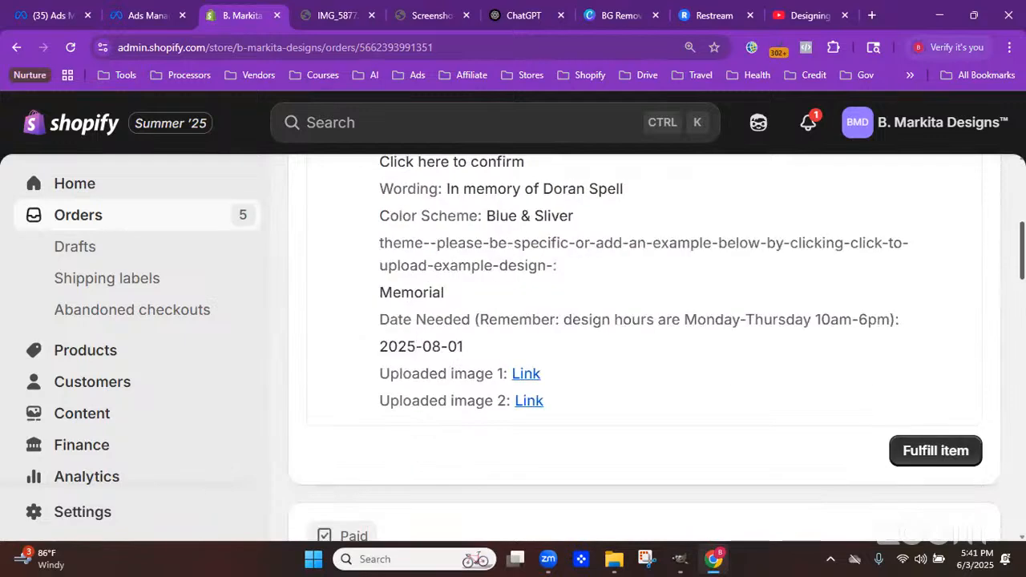
scroll(642, 344, down, 5)
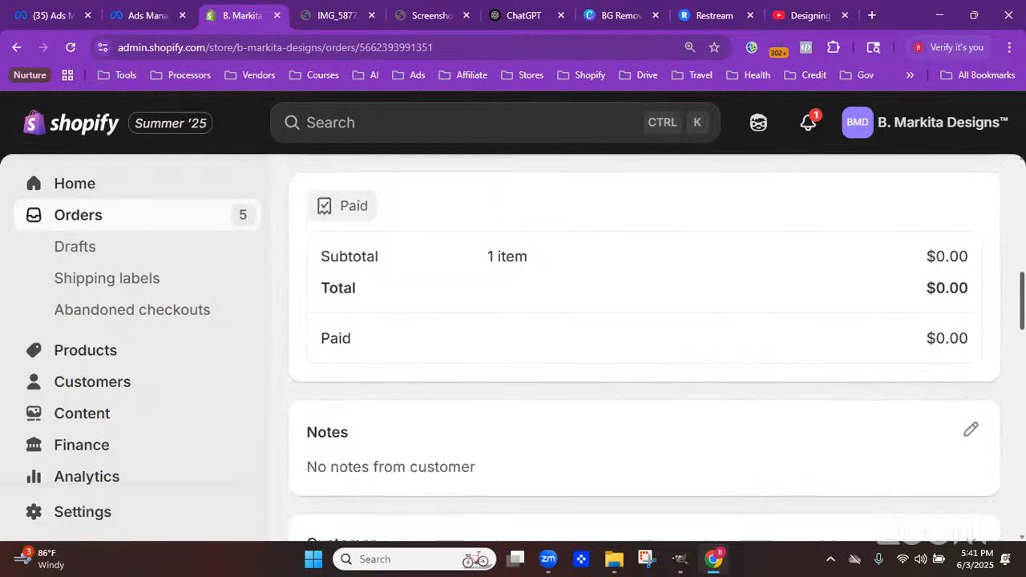
scroll(642, 345, up, 3)
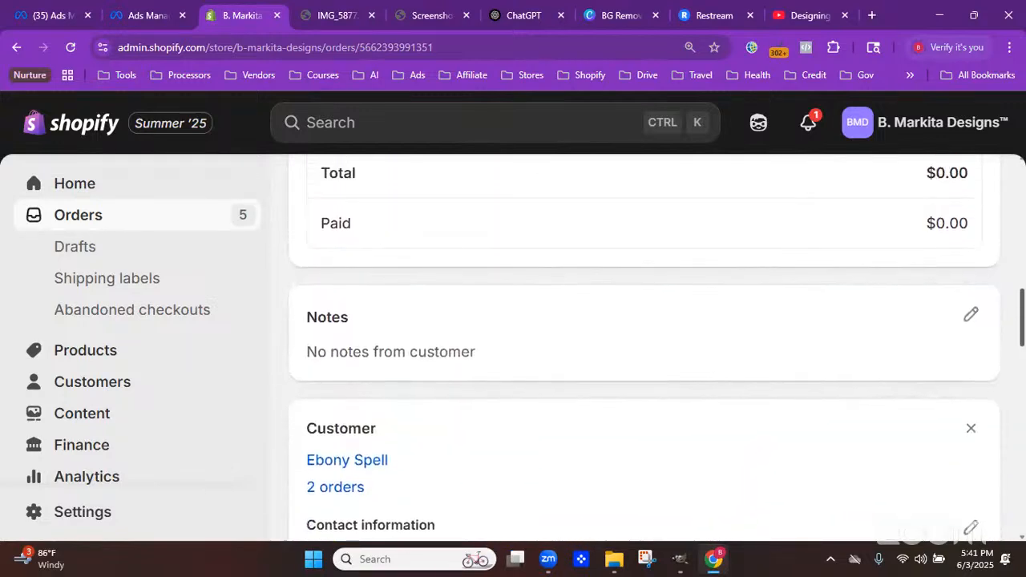
scroll(790, 319, up, 8)
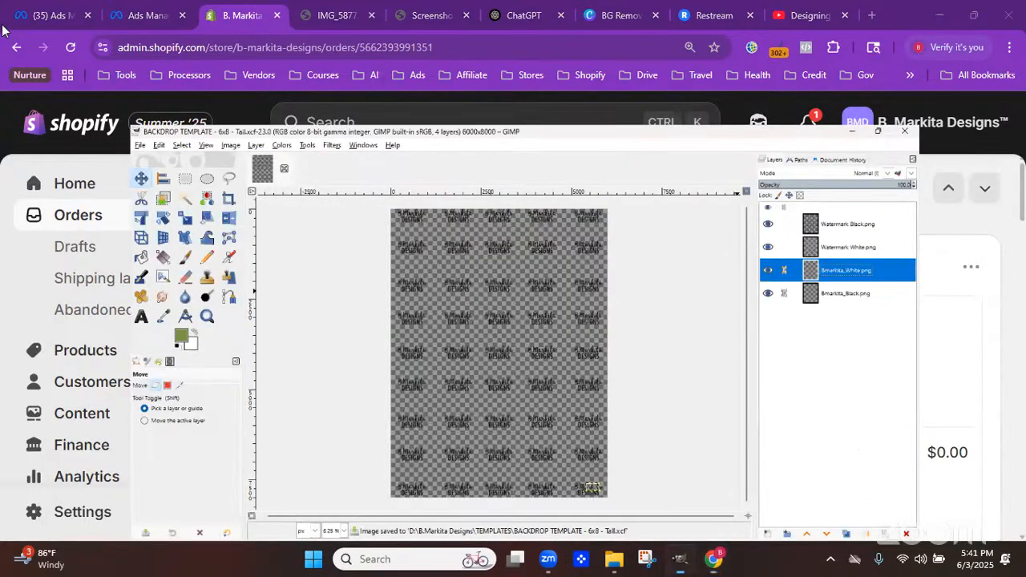
Save the design as a new file named with the customer's name plus ' - Design - 6x8' in the D: drive's '- Open Orders' folder
click(13, 27)
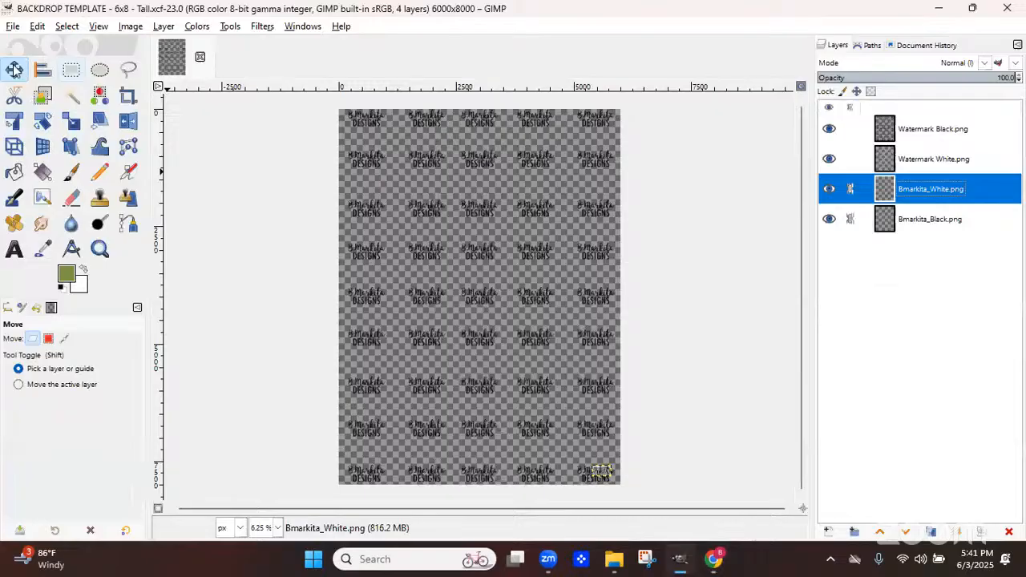
click(34, 164)
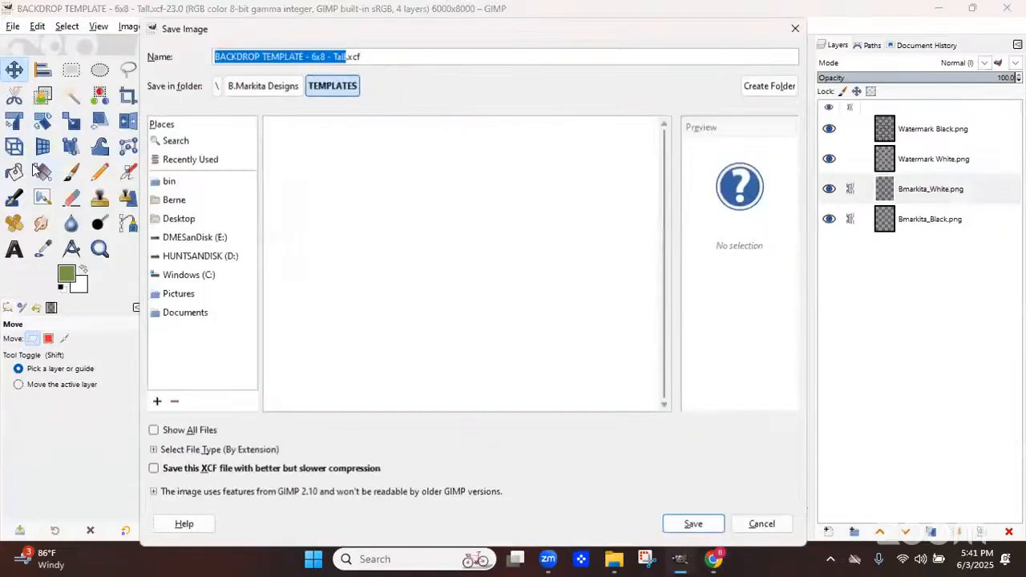
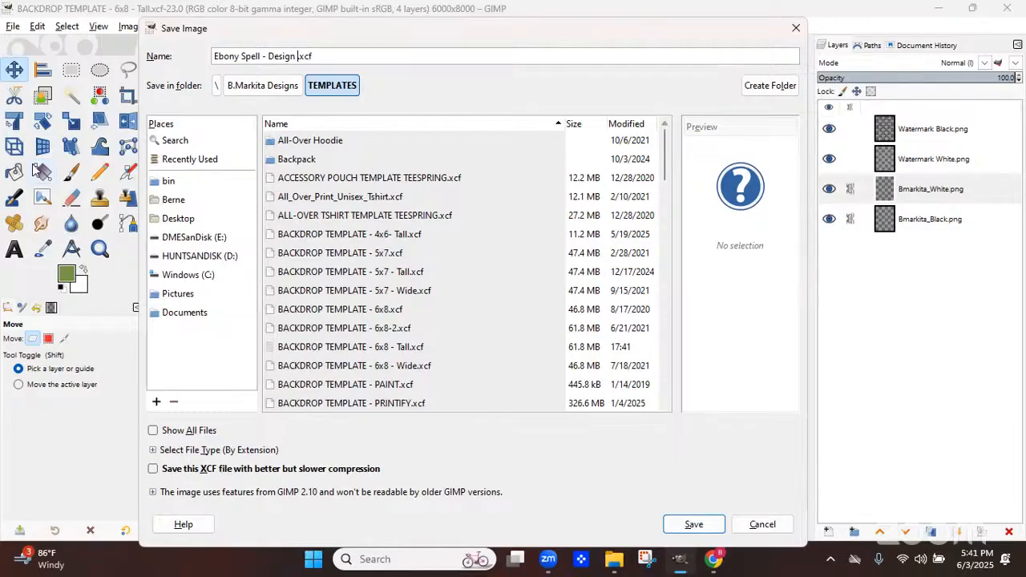
text(-)
text( 6x0)
click(212, 258)
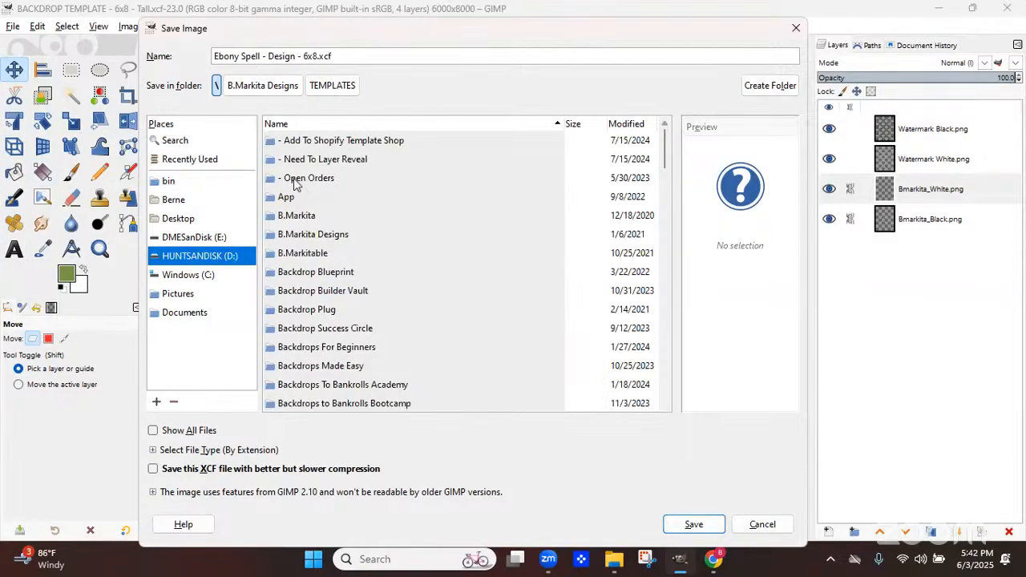
double_click(293, 176)
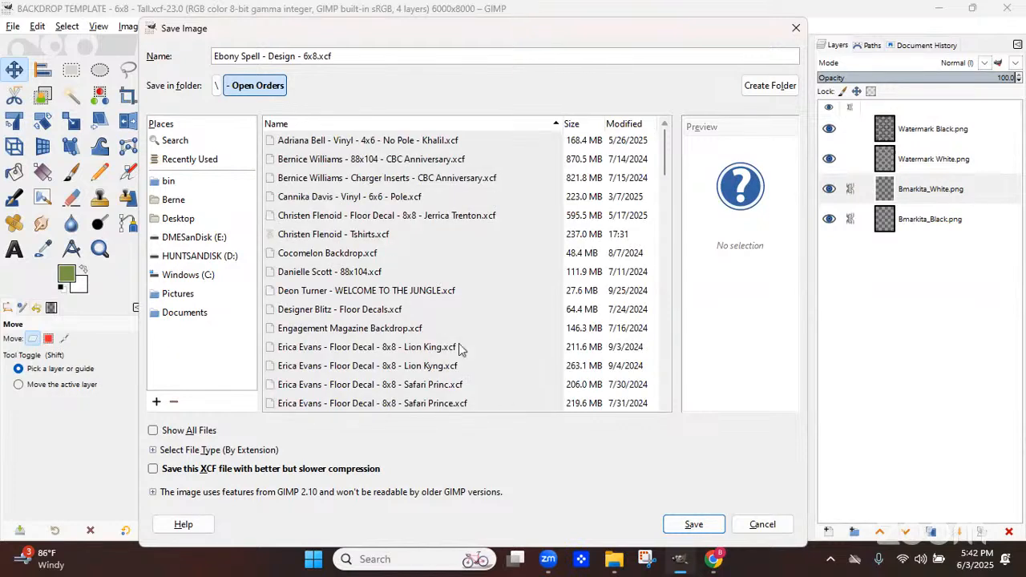
click(687, 525)
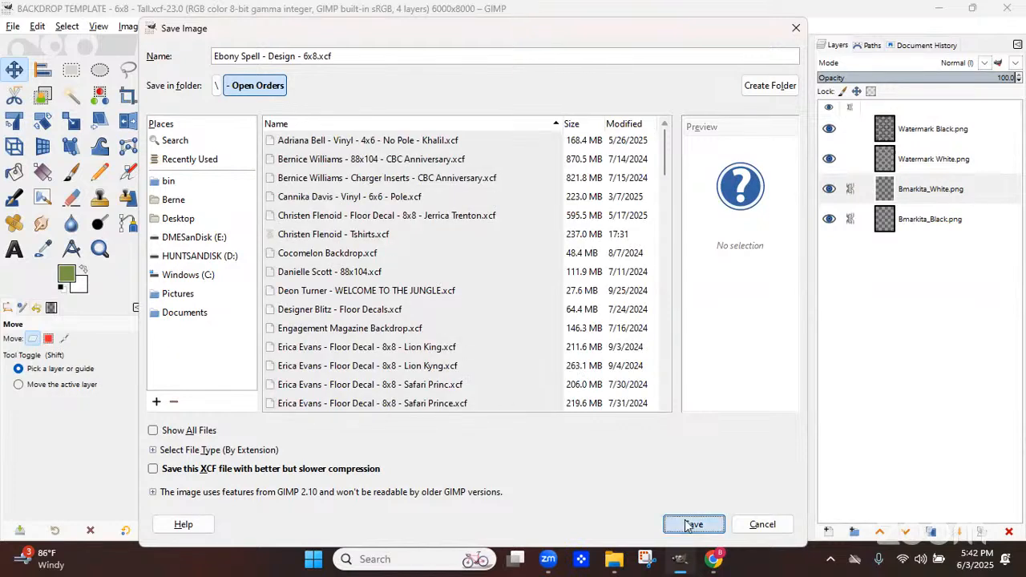
click(688, 524)
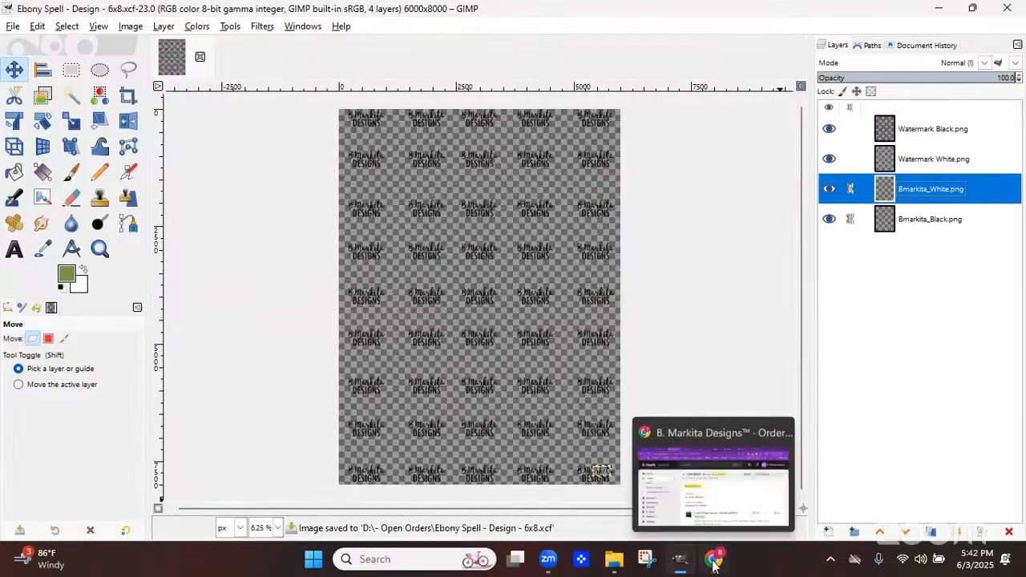
Switch to the browser and copy the customer's IMG_5877 photo from its uploaded-image tab
click(713, 564)
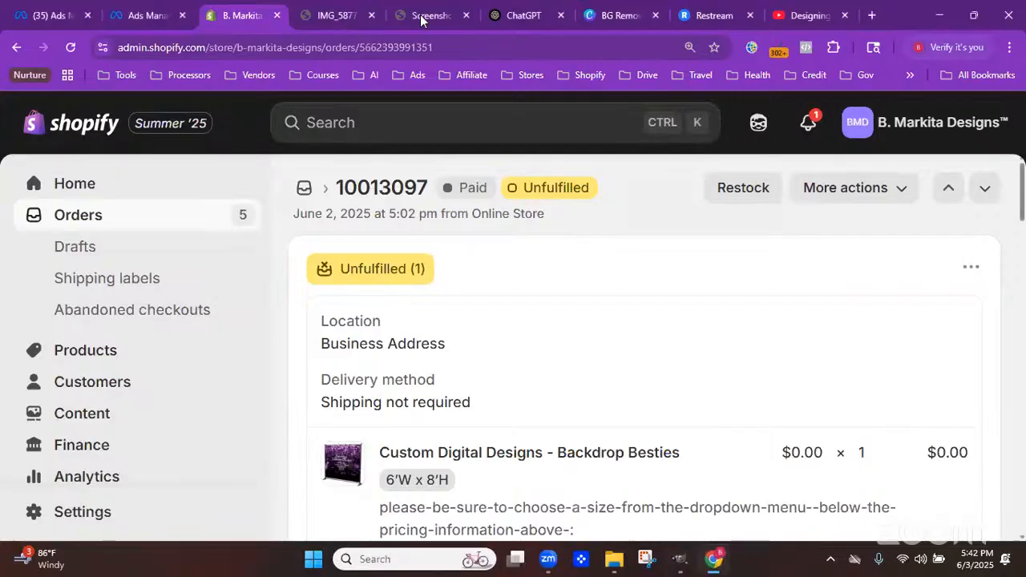
click(340, 18)
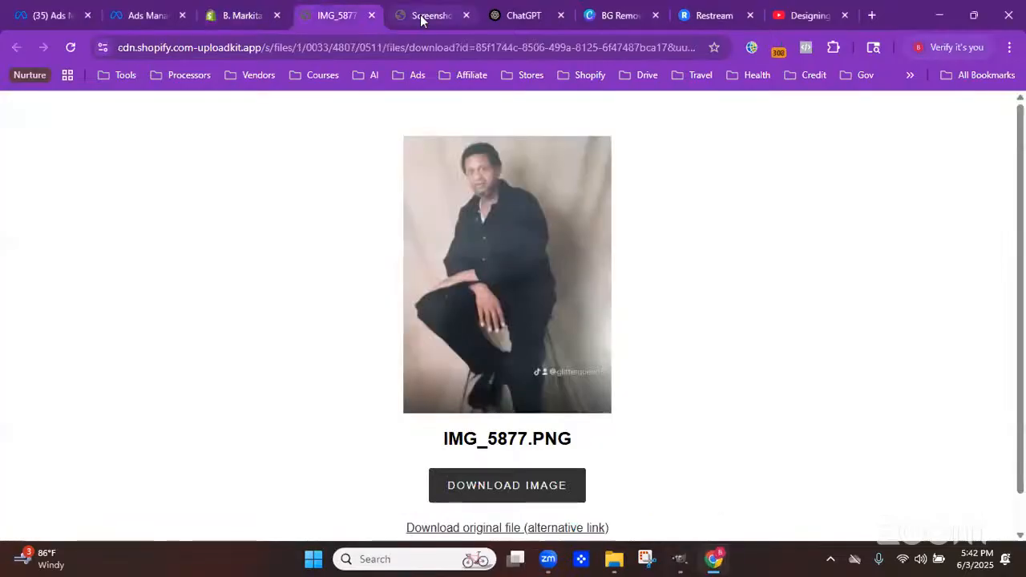
click(421, 18)
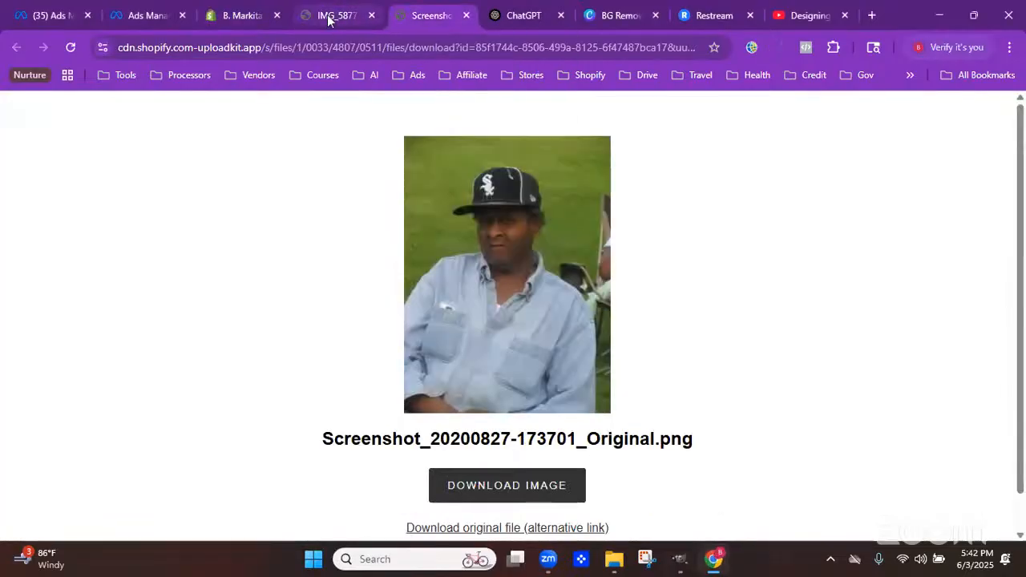
click(328, 18)
right_click(468, 224)
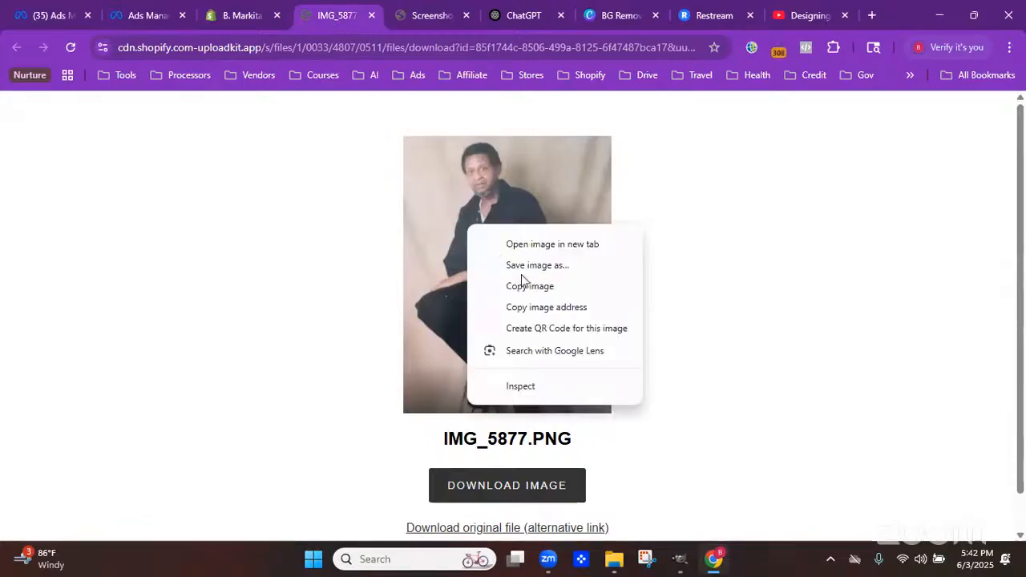
click(530, 287)
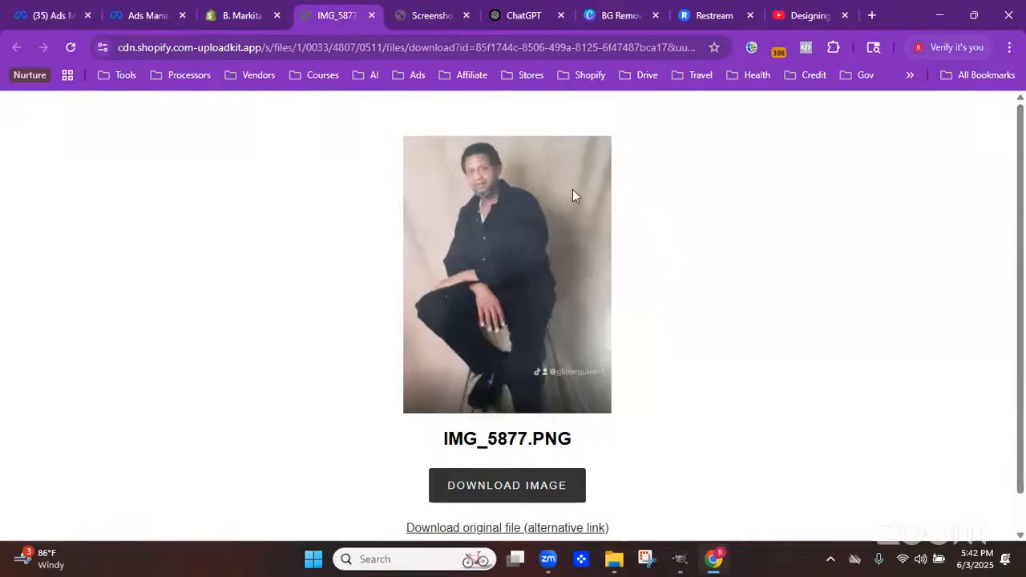
Switch to the 'BG Removed' Canva design and paste the copied IMG_5877 photo onto the page
click(596, 16)
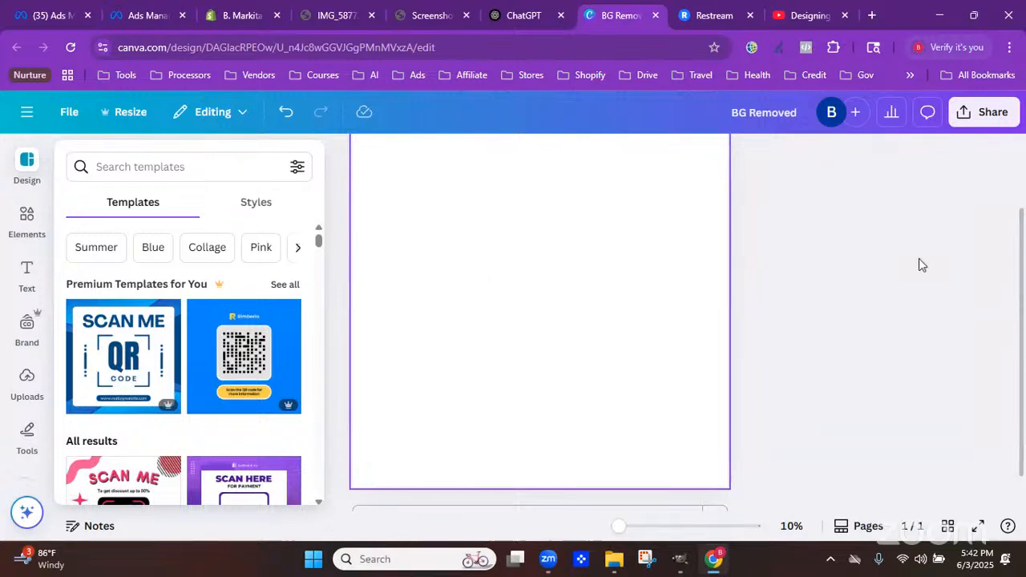
click(920, 259)
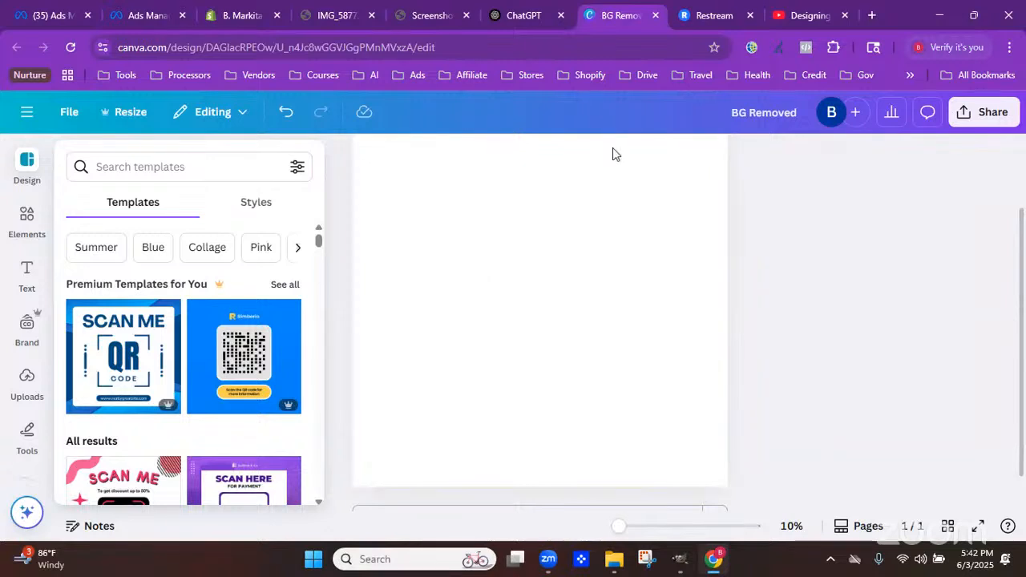
click(63, 115)
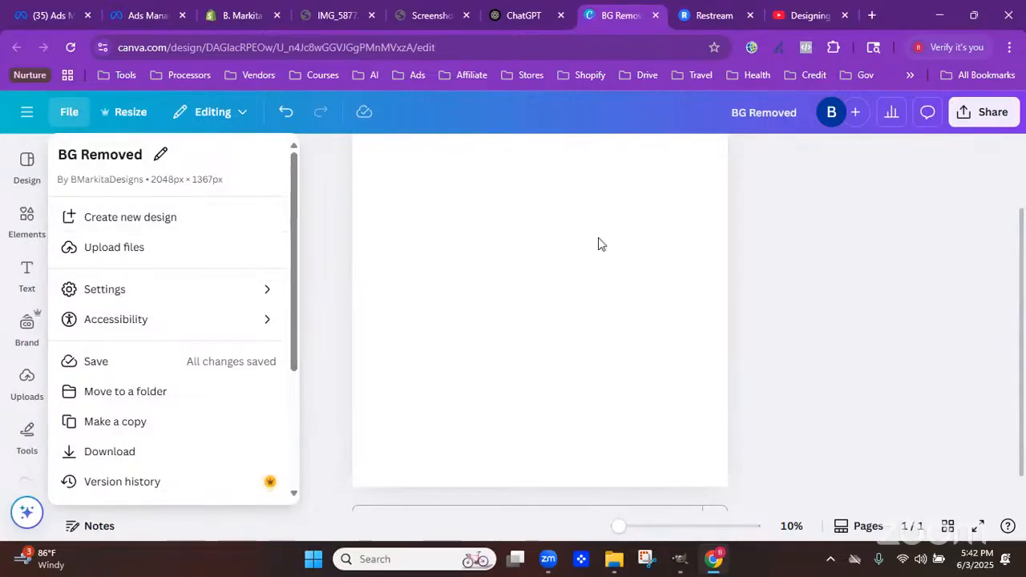
click(619, 290)
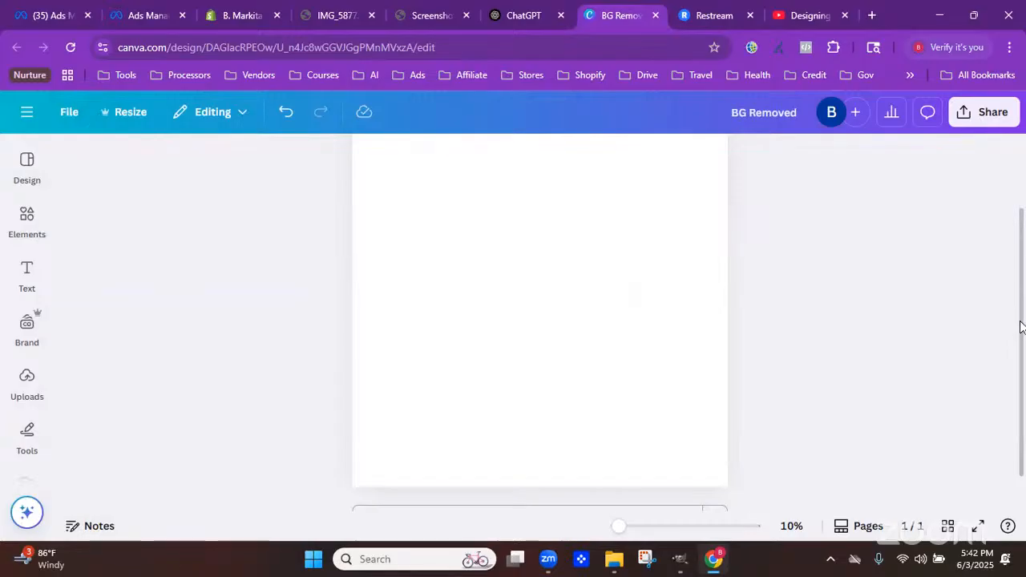
scroll(1010, 279, up, 2)
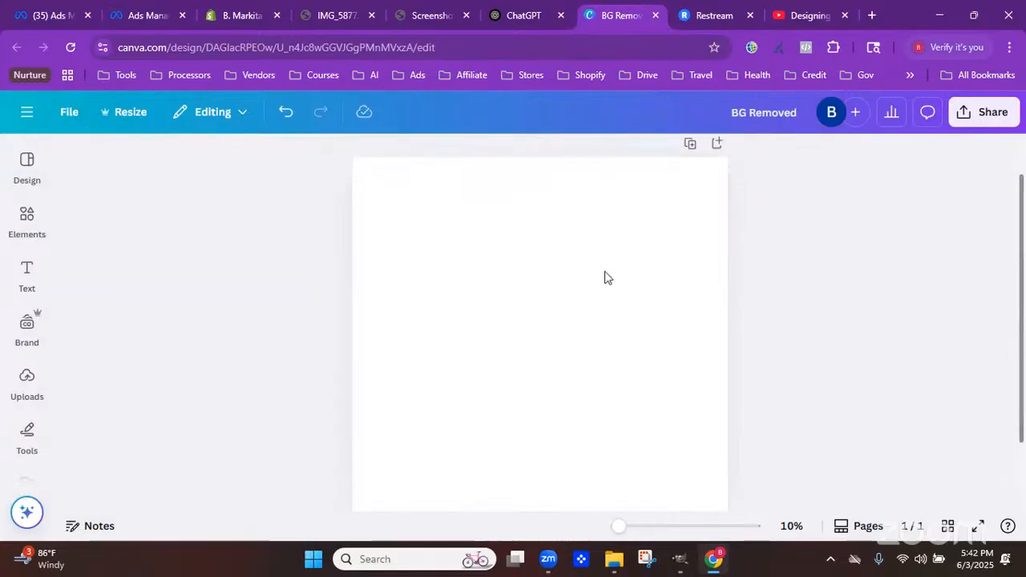
click(133, 116)
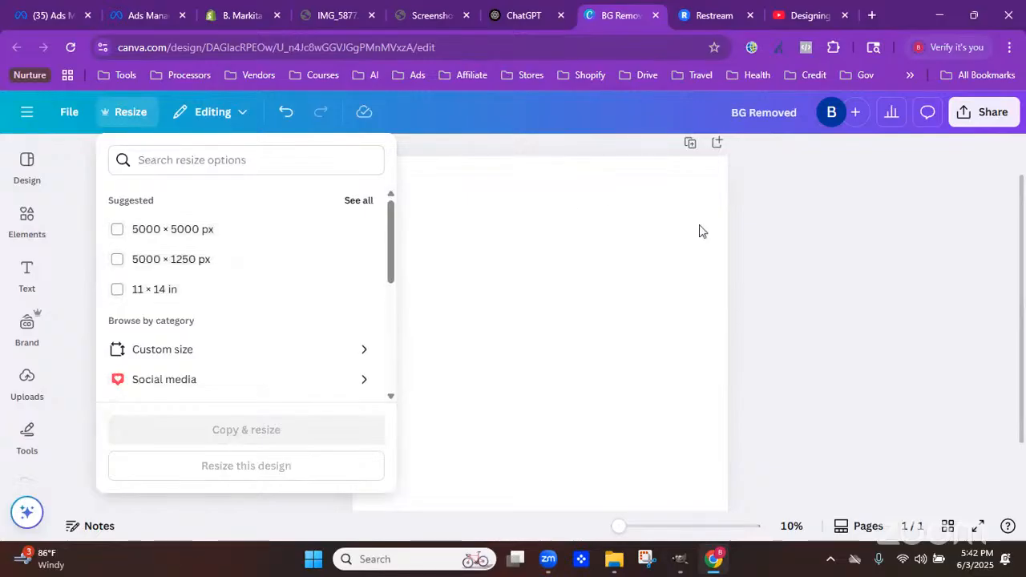
click(700, 231)
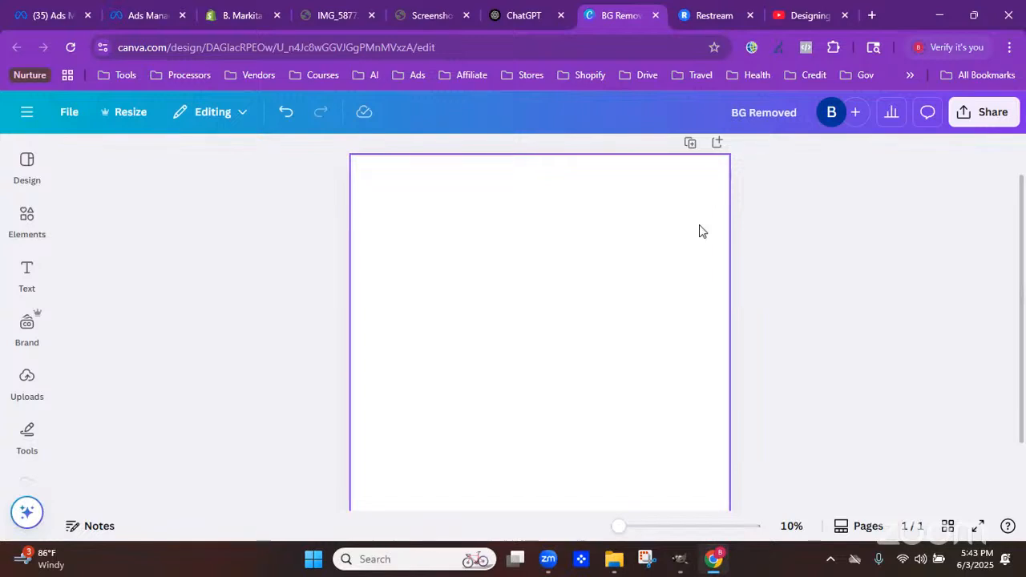
key(ctrl+v)
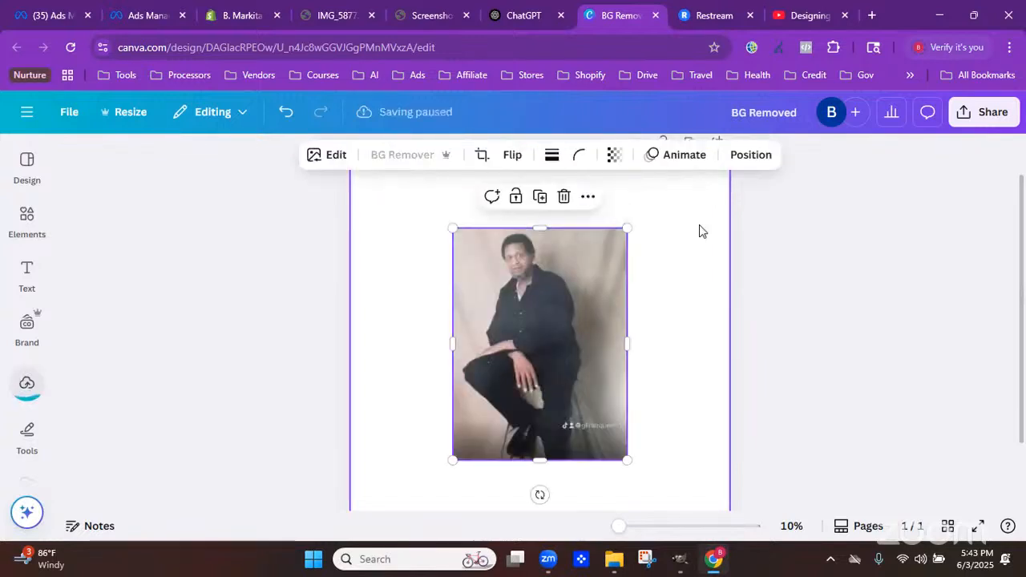
Remove the pasted photo's background with BG Remover and move it to the page's upper left
mouse_move(26, 433)
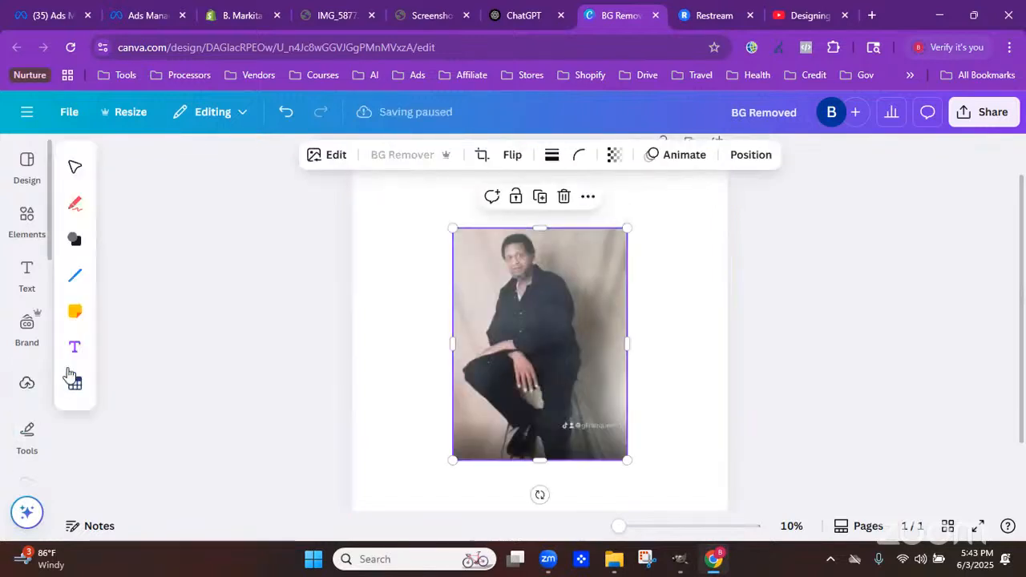
click(26, 383)
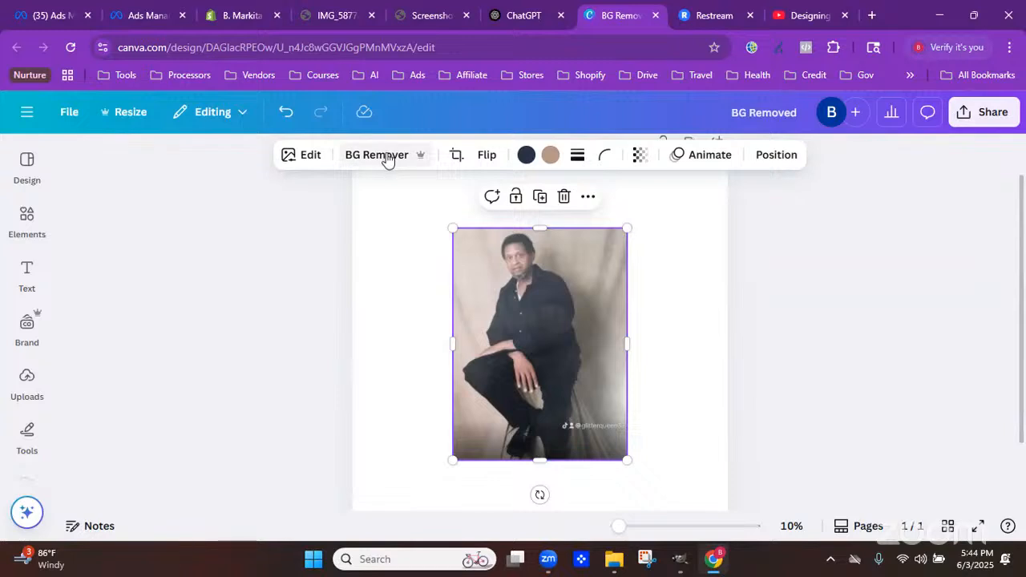
click(362, 158)
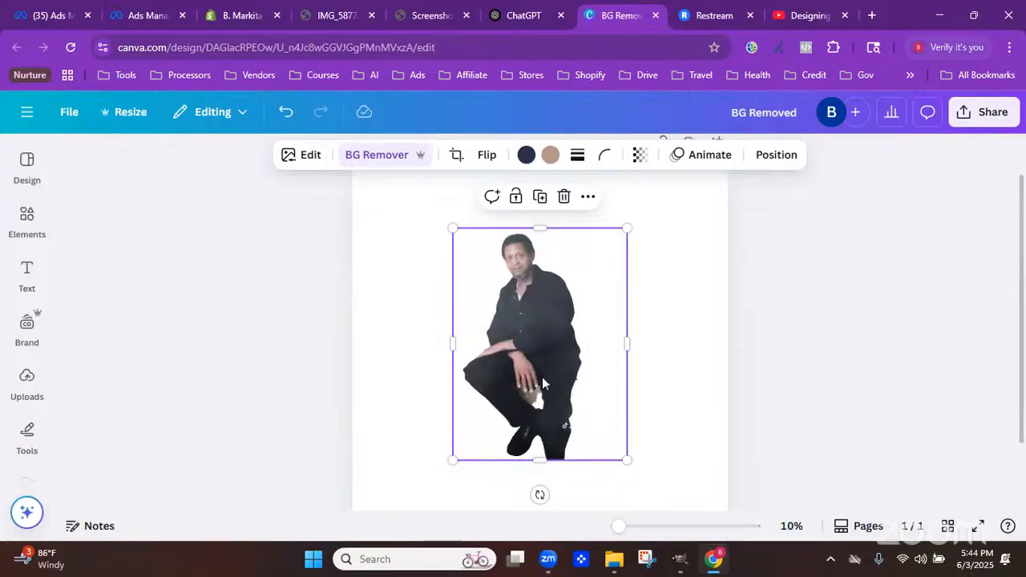
drag(498, 360, 426, 303)
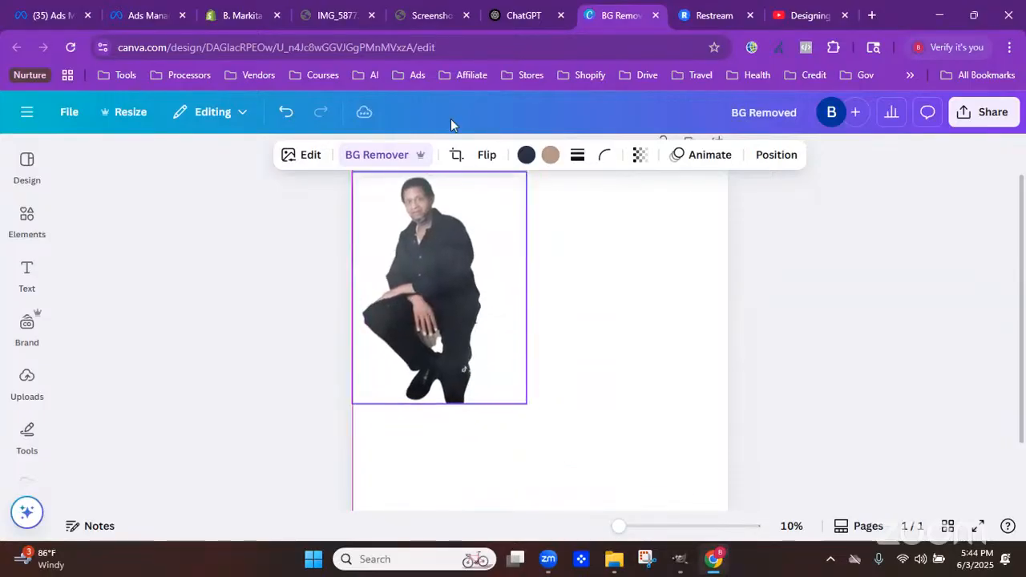
click(431, 17)
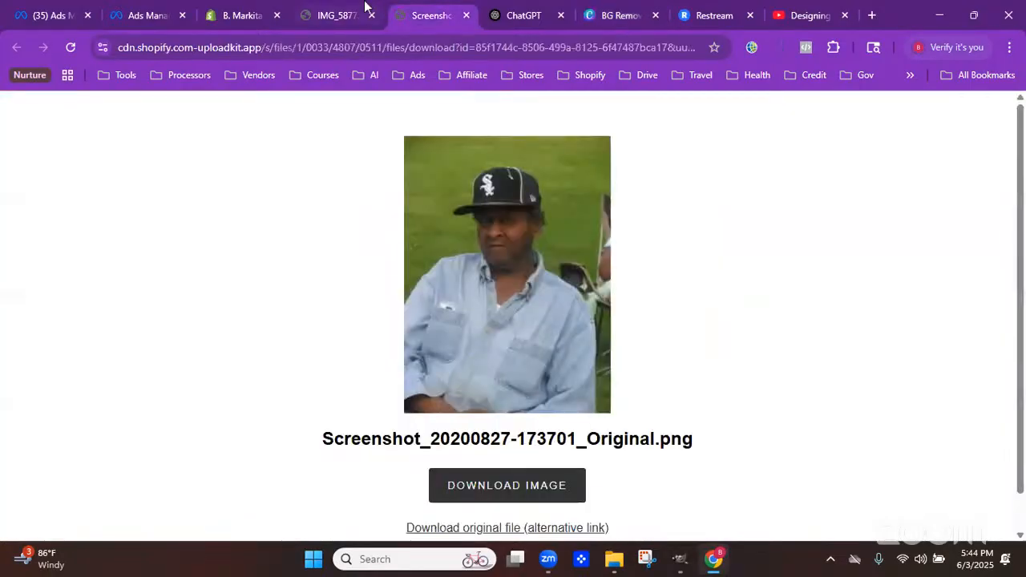
right_click(554, 258)
click(581, 292)
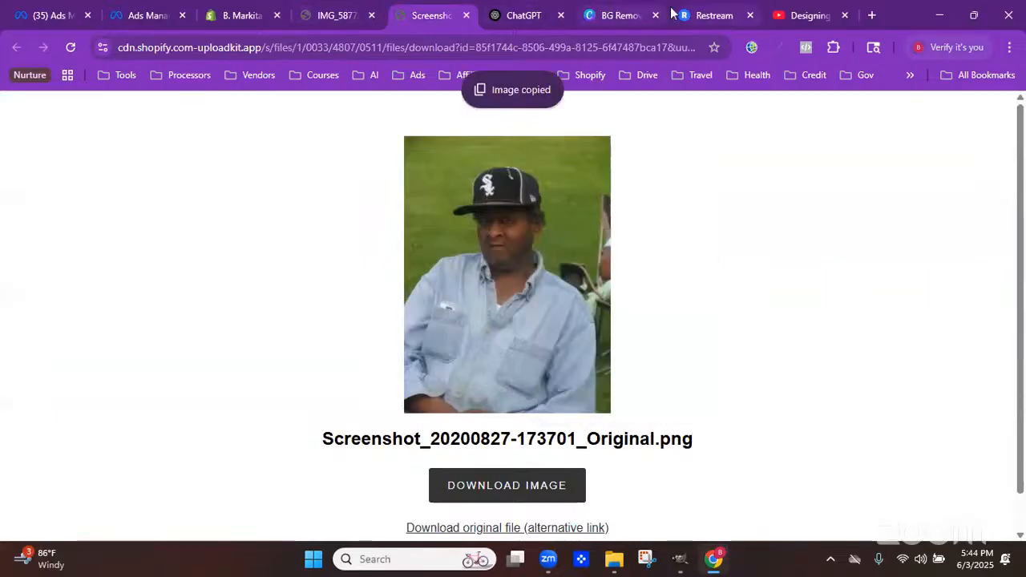
click(611, 12)
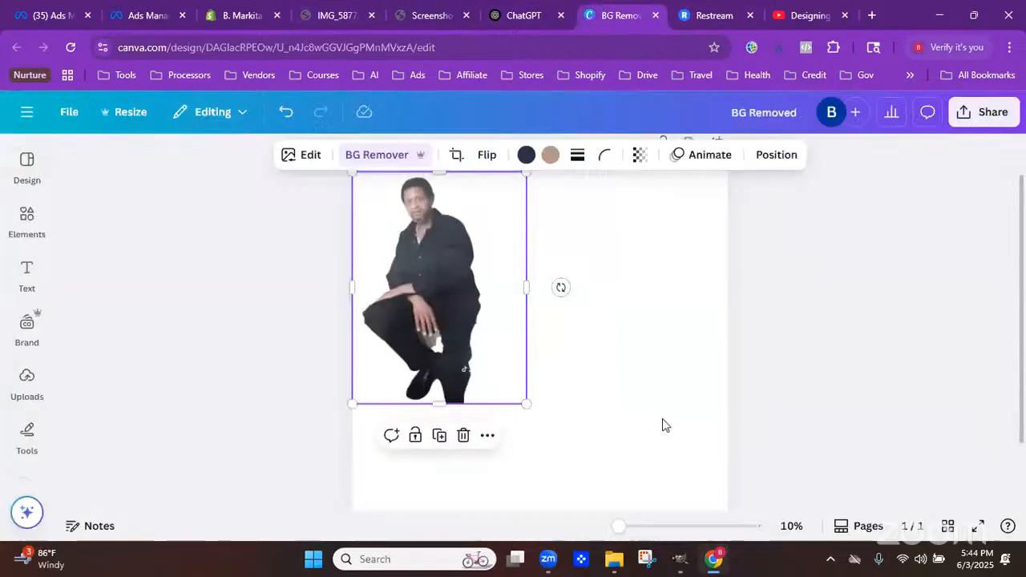
key(ctrl+v)
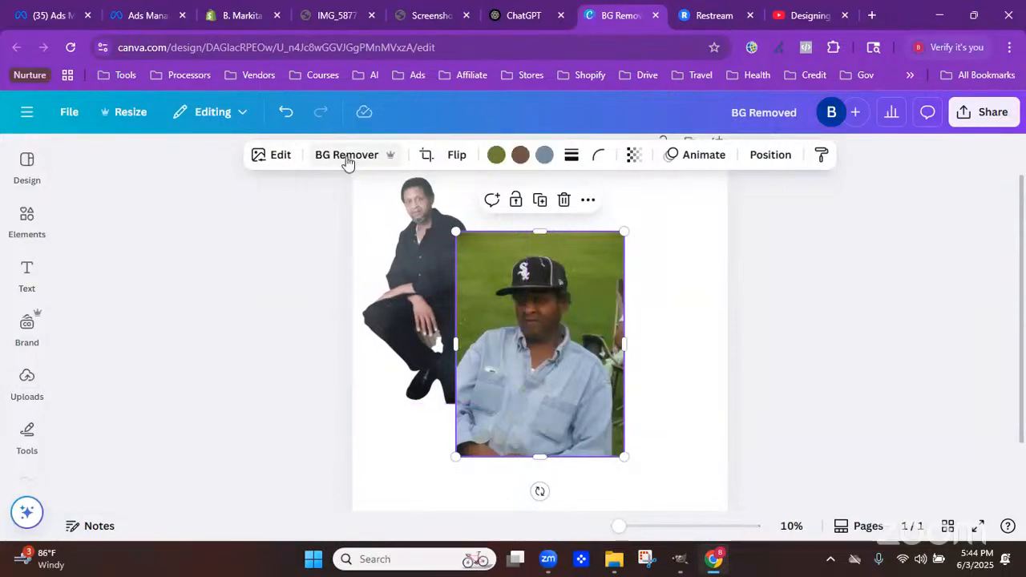
Remove the second photo's background with BG Remover and place it beside the first photo
click(347, 158)
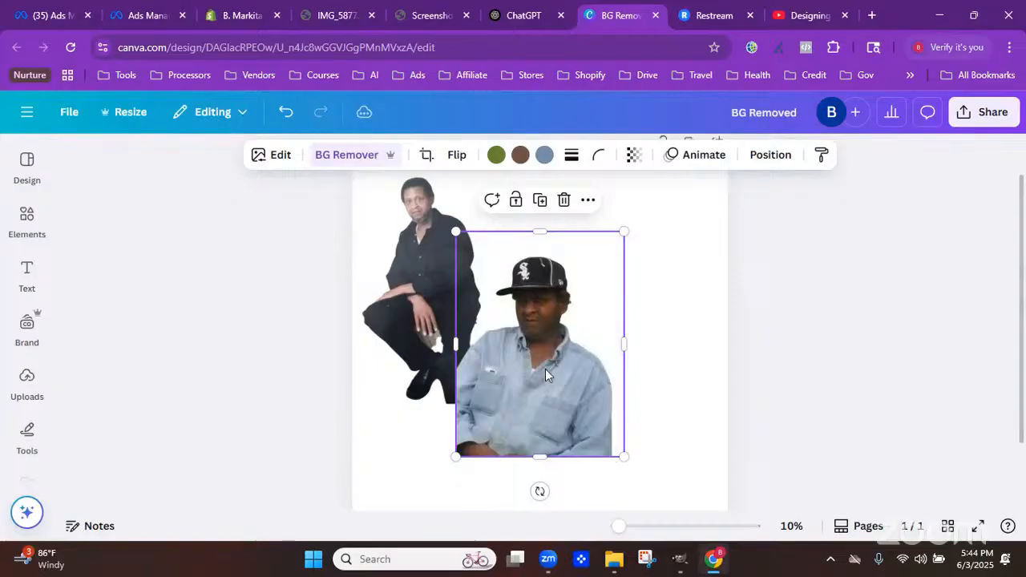
drag(546, 368, 642, 327)
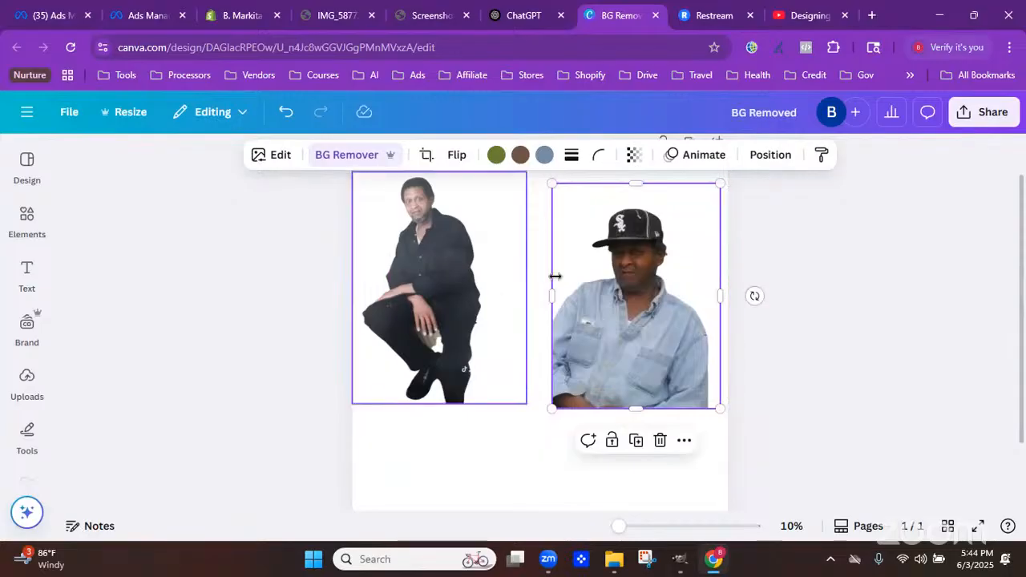
drag(609, 298, 609, 290)
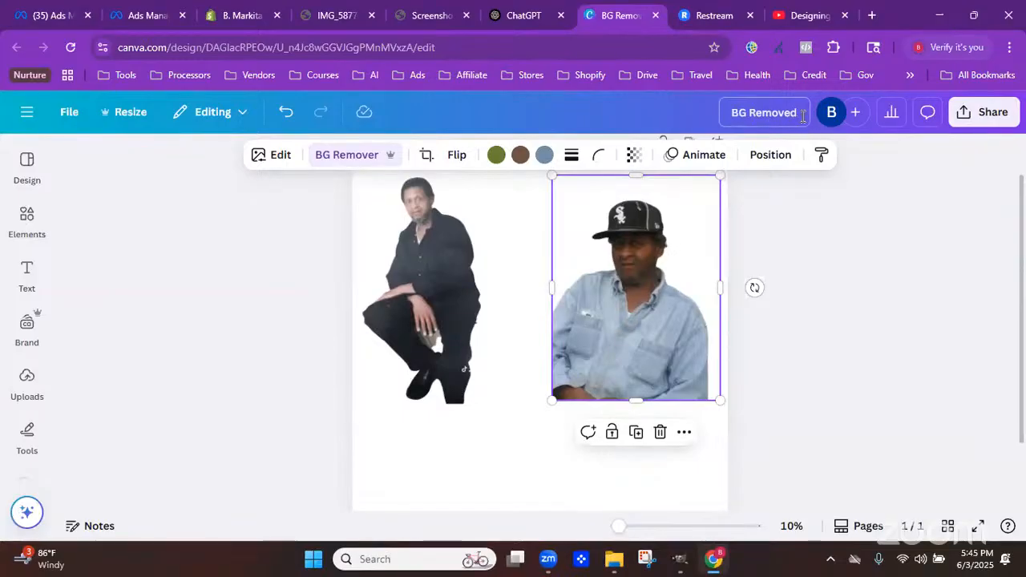
Download the Canva design as a PNG with the transparent background option ticked
click(988, 121)
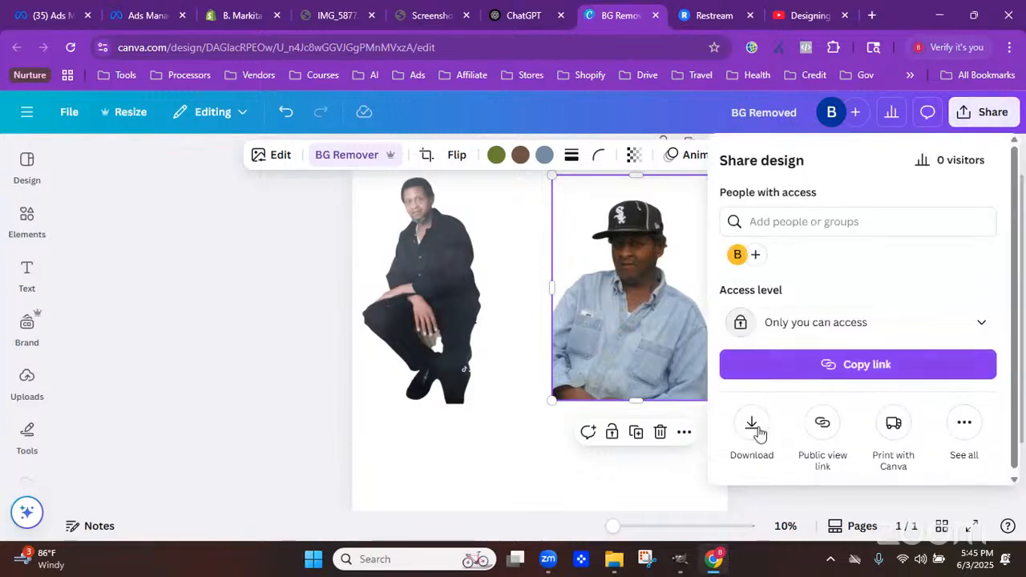
click(752, 425)
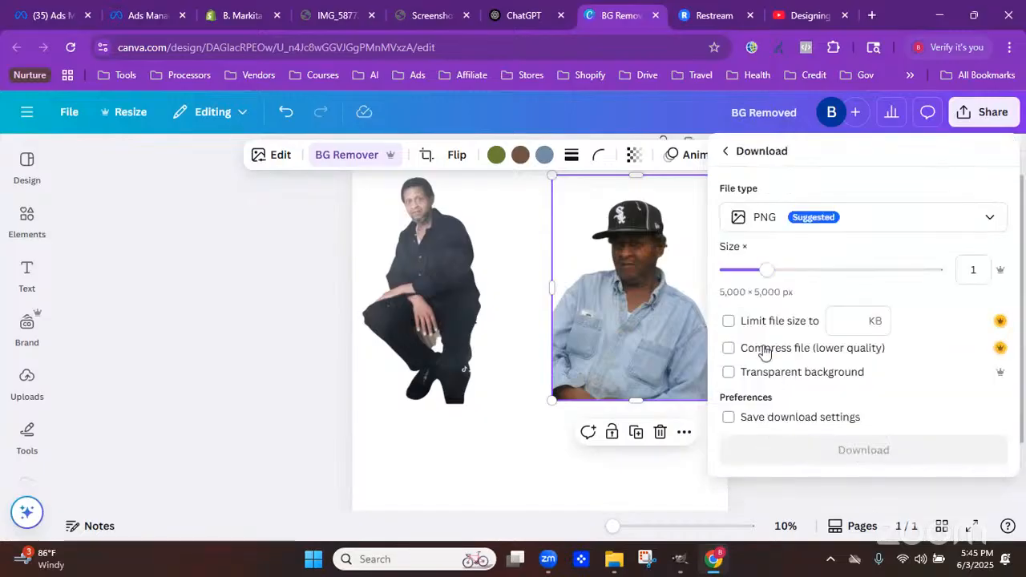
click(730, 375)
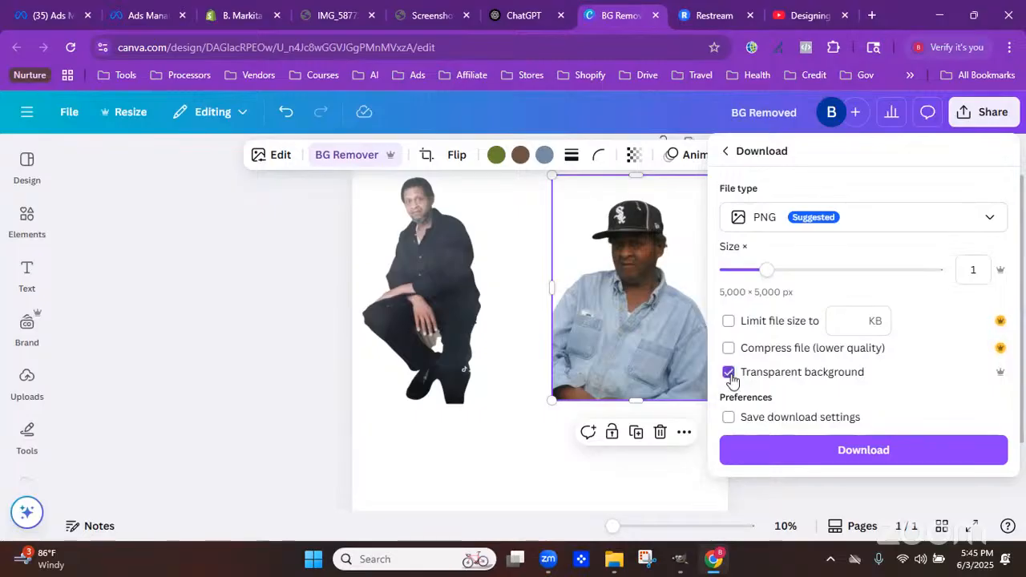
click(822, 453)
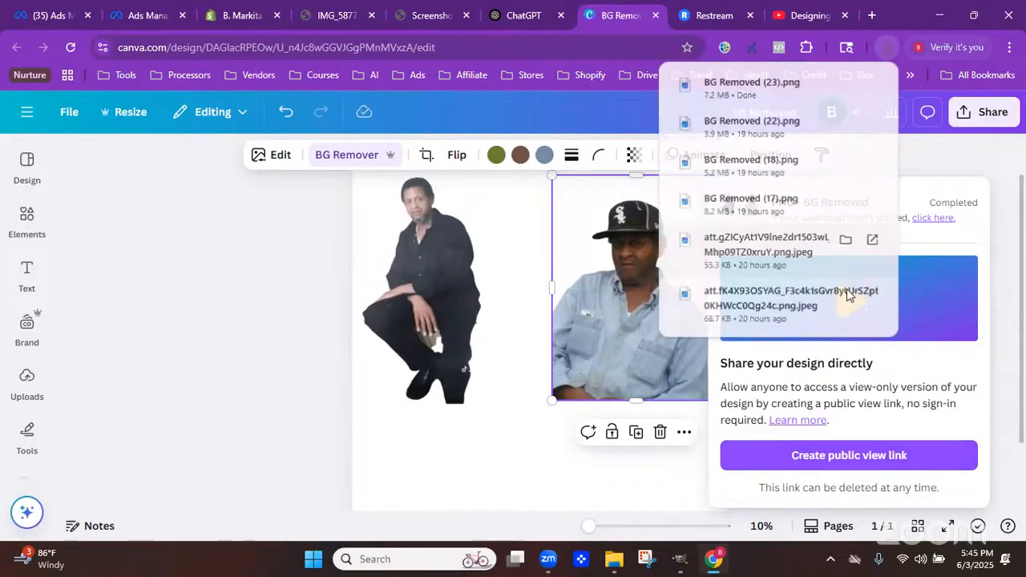
Switch to GIMP, hide the Watermark Black and Watermark White layers, and select the Bmarkita_Black layer
mouse_move(680, 571)
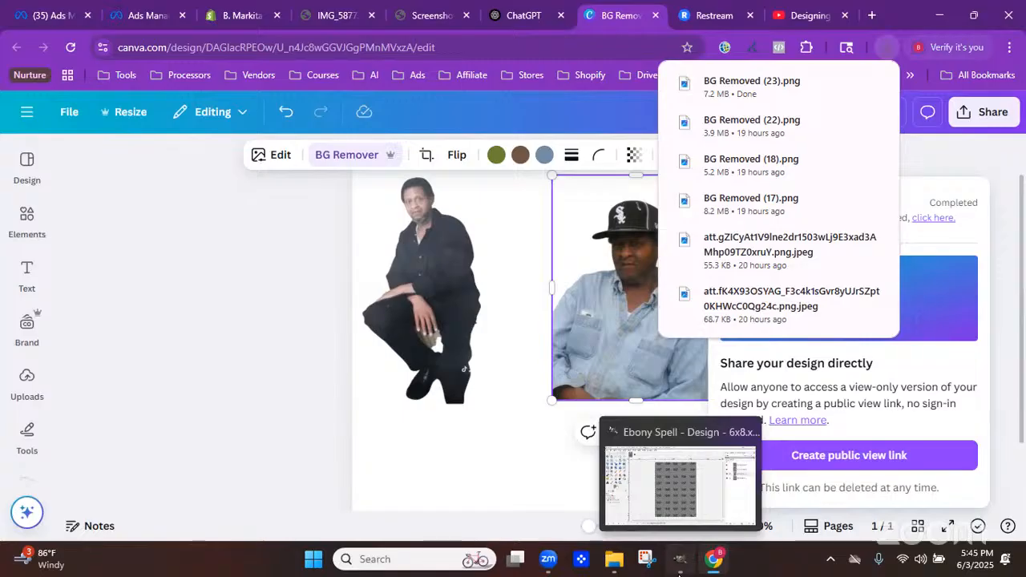
click(733, 569)
click(705, 566)
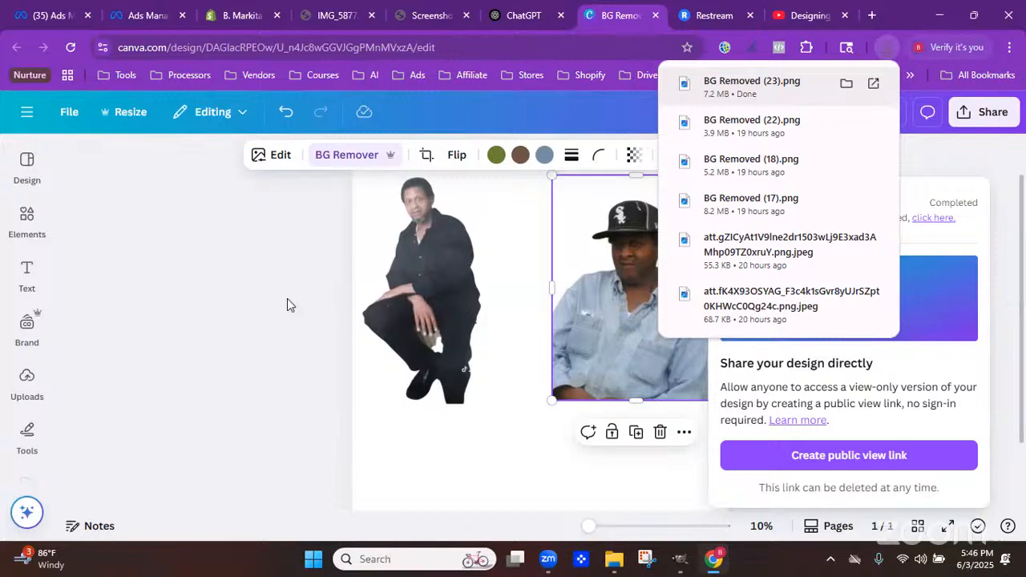
click(680, 559)
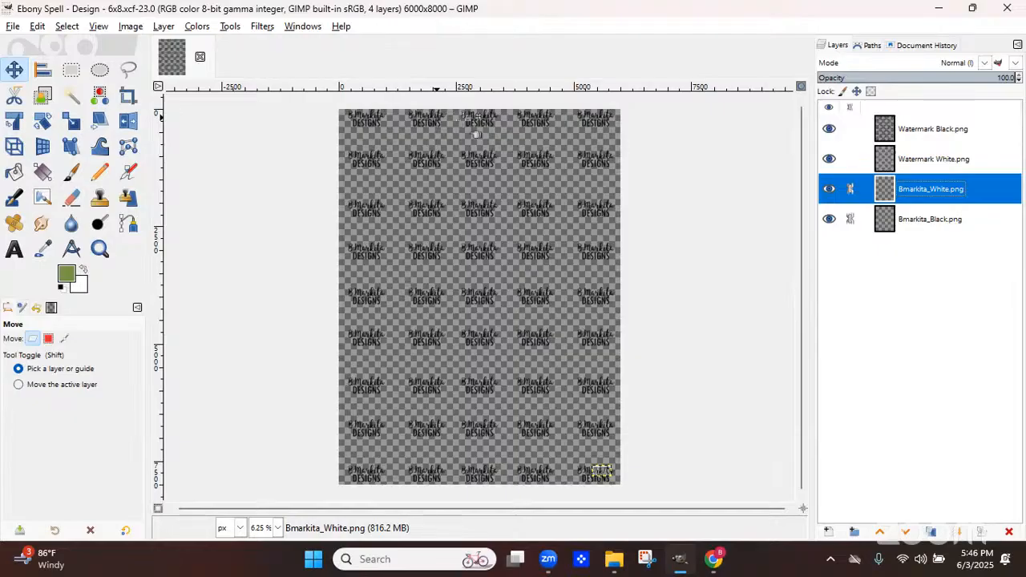
click(827, 132)
click(829, 159)
click(888, 228)
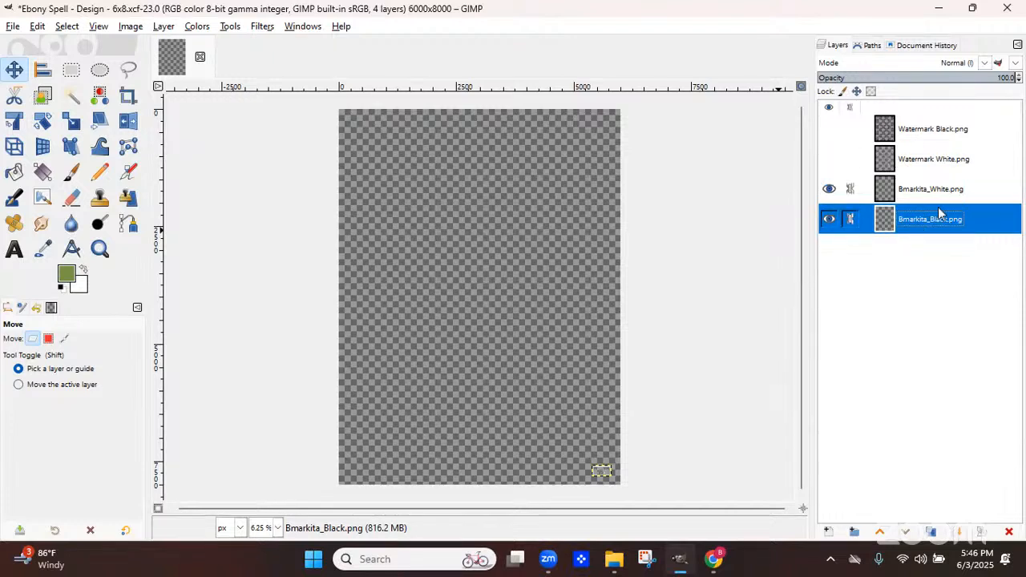
Open BG Removed (23).png from the Downloads folder as a layer, sorting files by modified date to find it
click(14, 27)
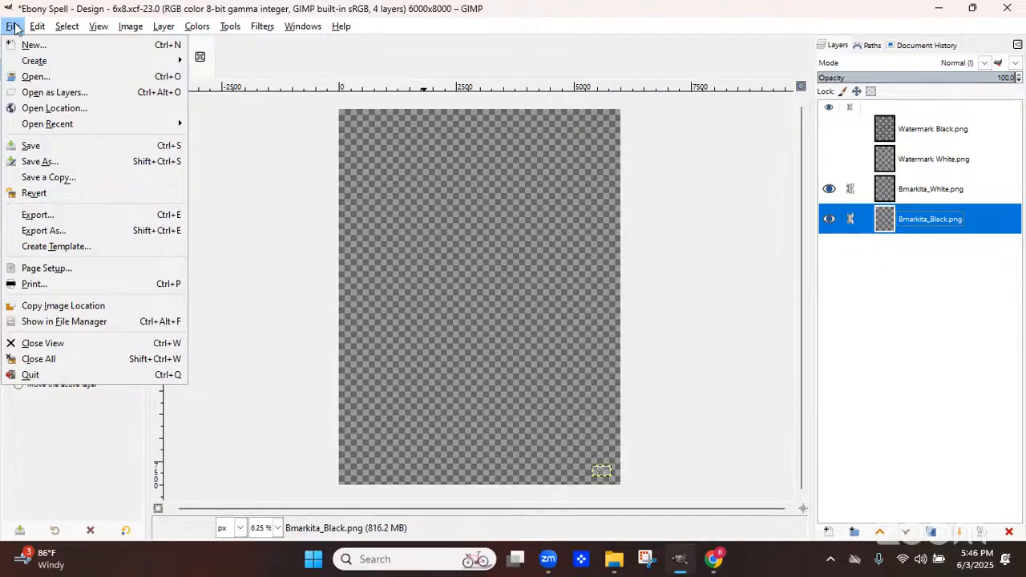
click(12, 29)
click(302, 29)
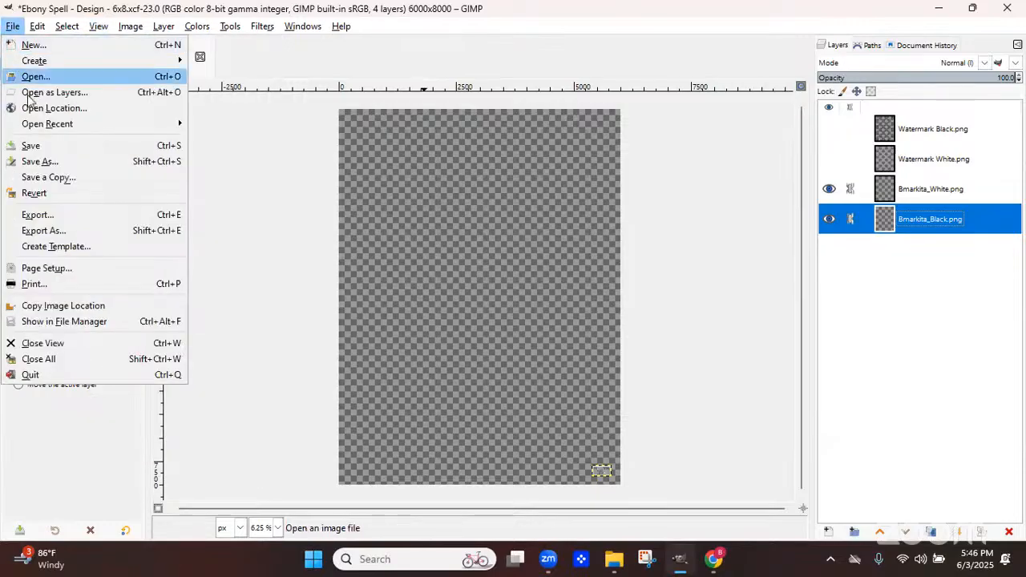
click(29, 93)
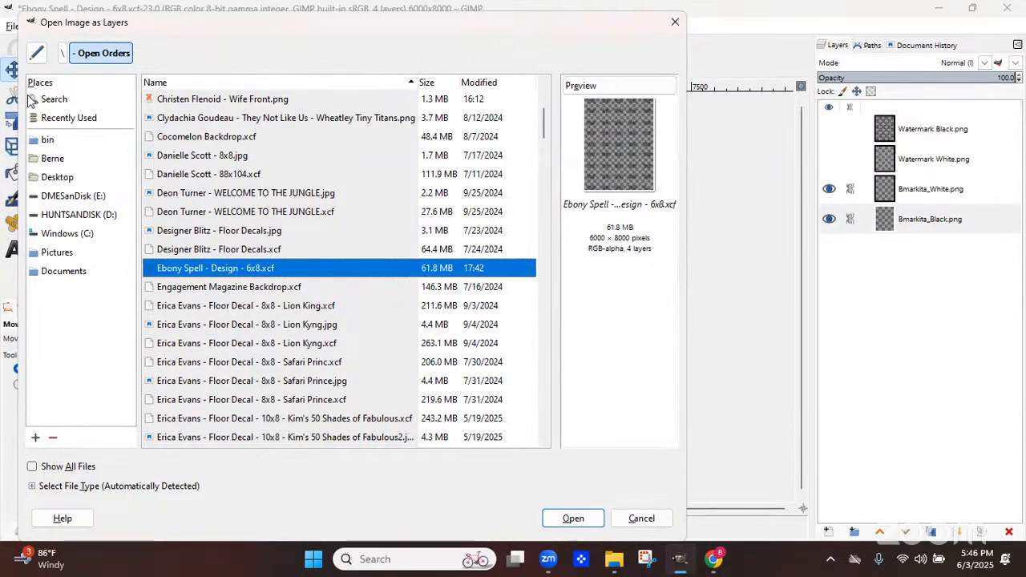
double_click(182, 211)
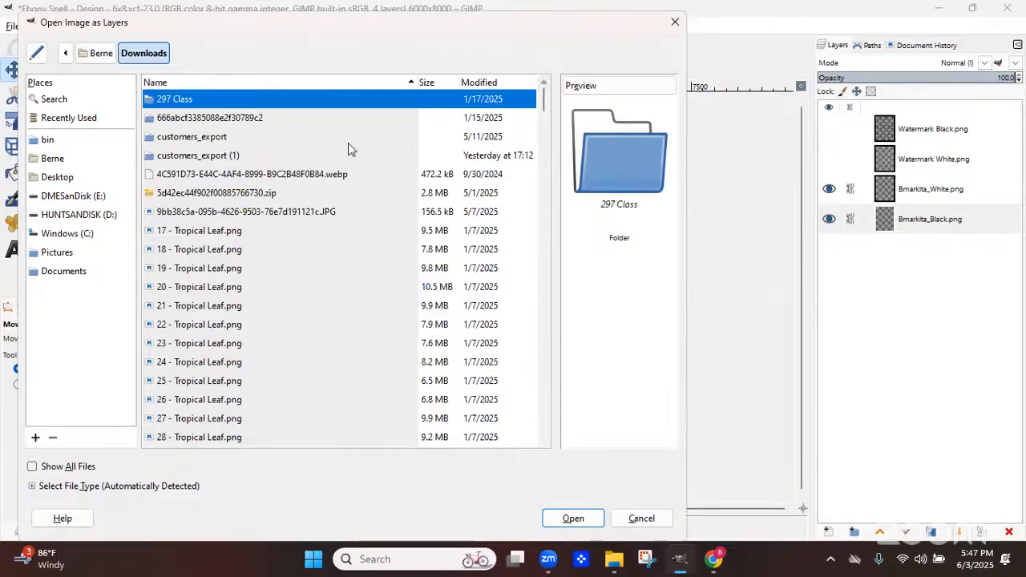
click(474, 80)
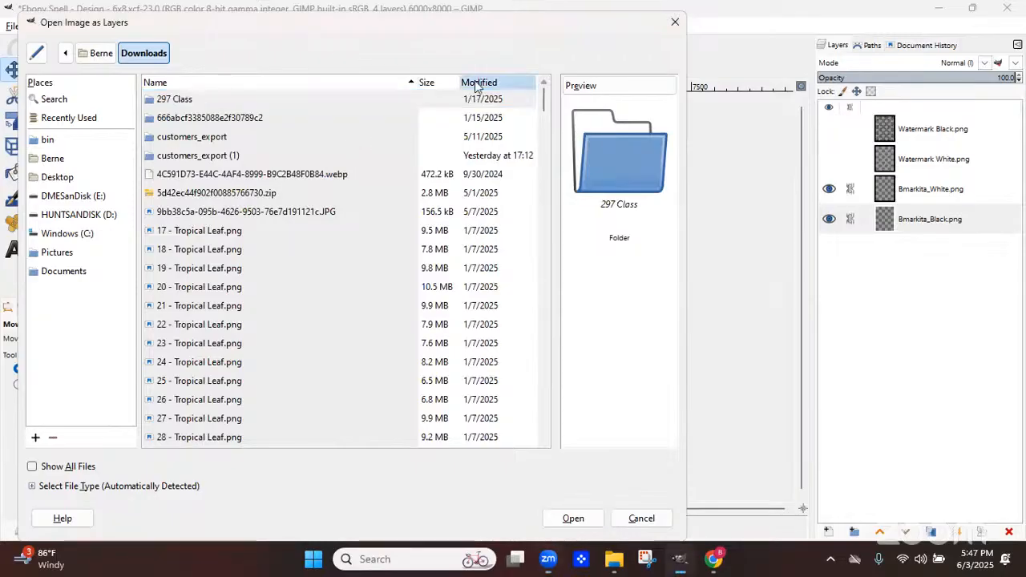
click(203, 178)
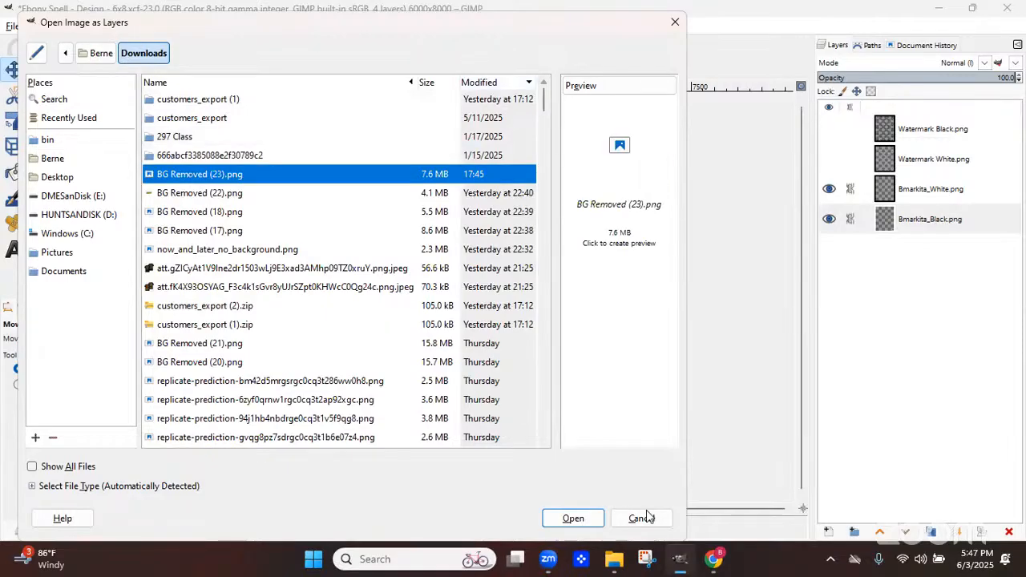
click(574, 519)
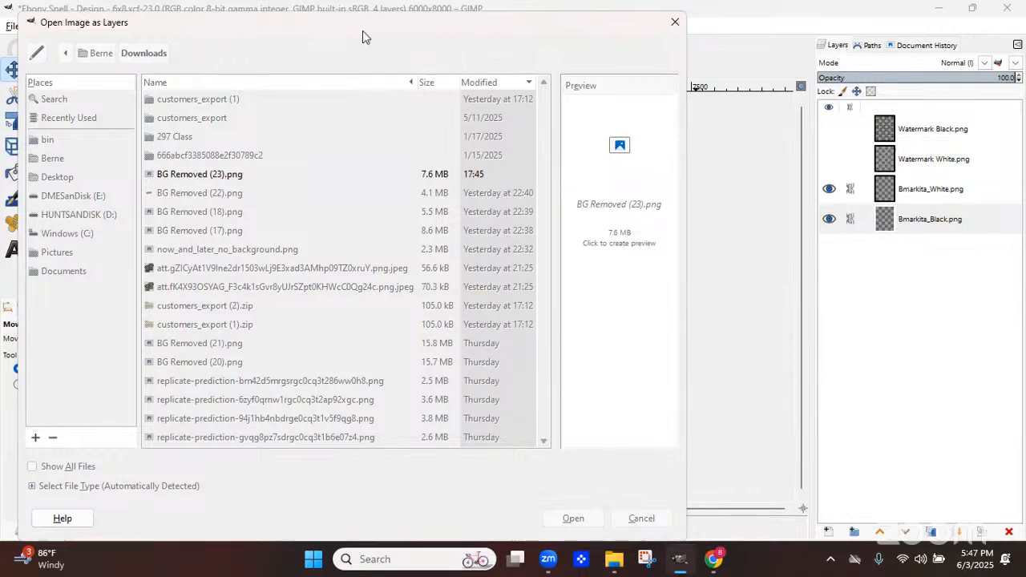
Move the BG Removed (23).png layer to the bottom of the layer stack
drag(362, 31, 406, 22)
click(760, 13)
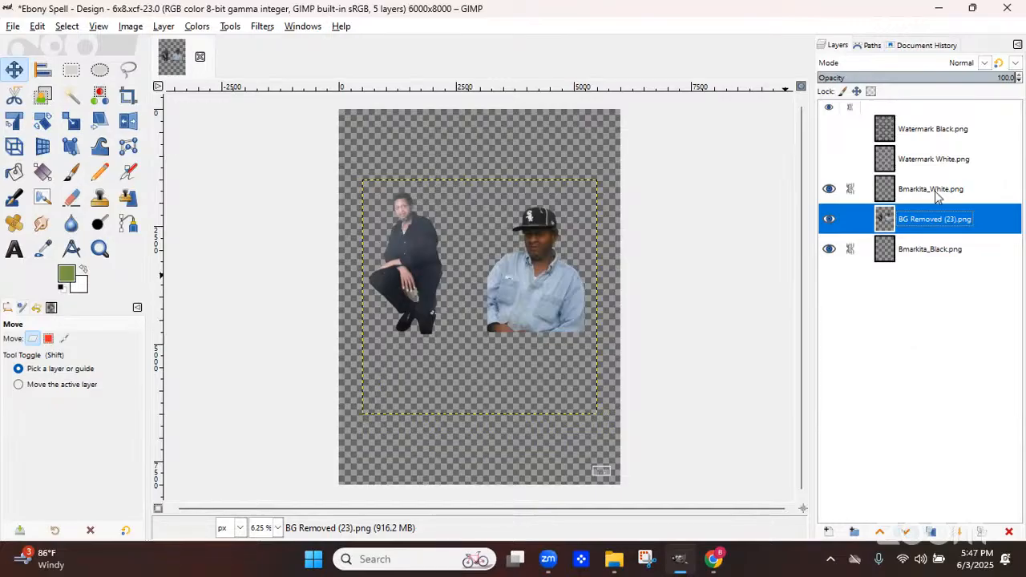
drag(935, 219, 935, 255)
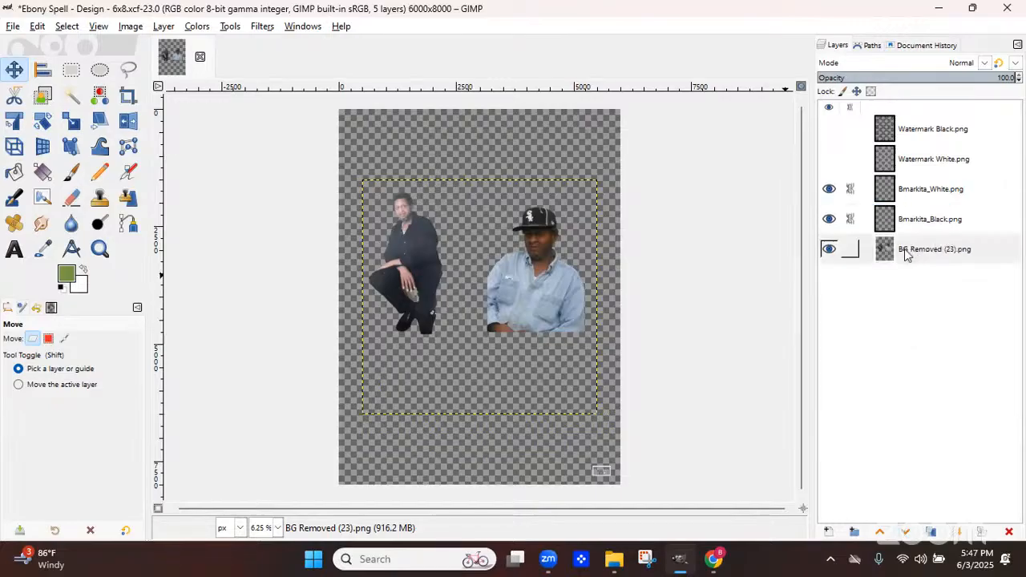
Duplicate the BG Removed (23).png layer
click(830, 250)
click(830, 250)
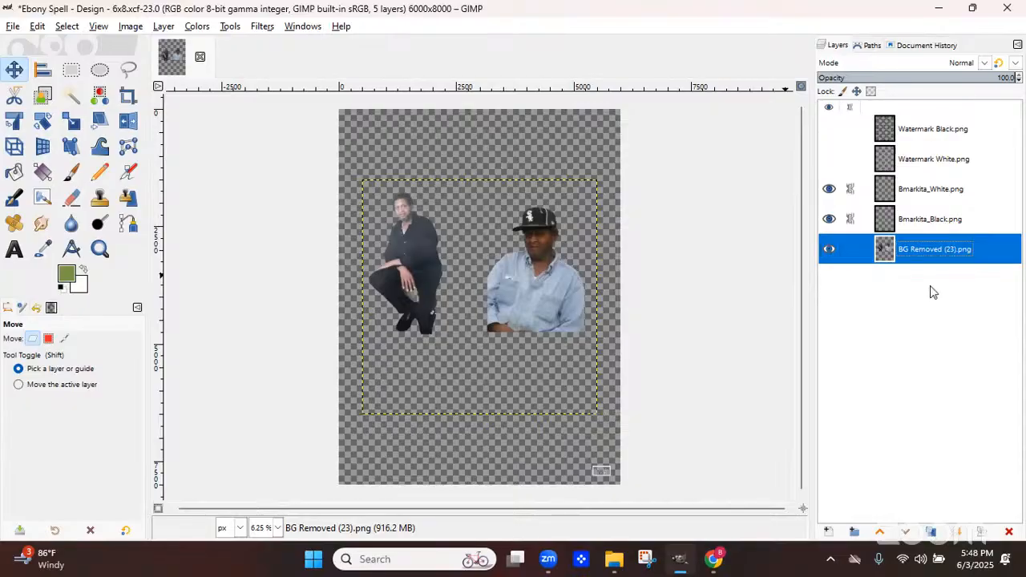
right_click(951, 251)
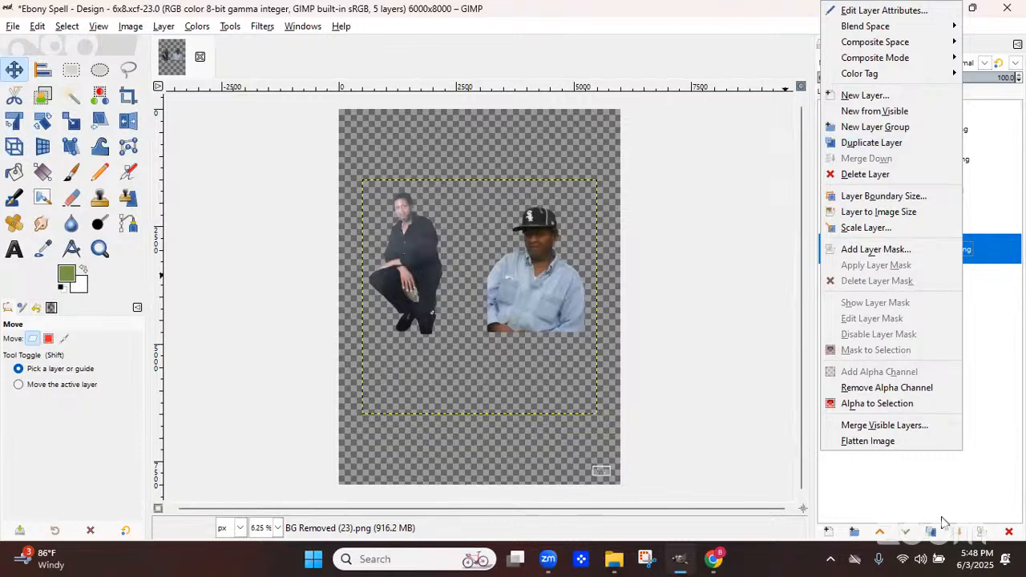
click(960, 498)
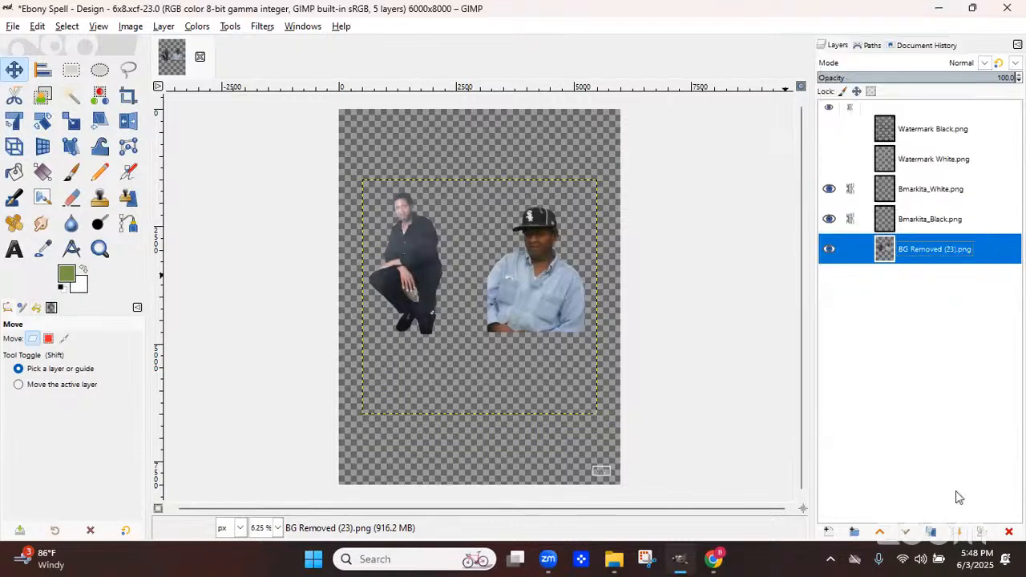
click(932, 533)
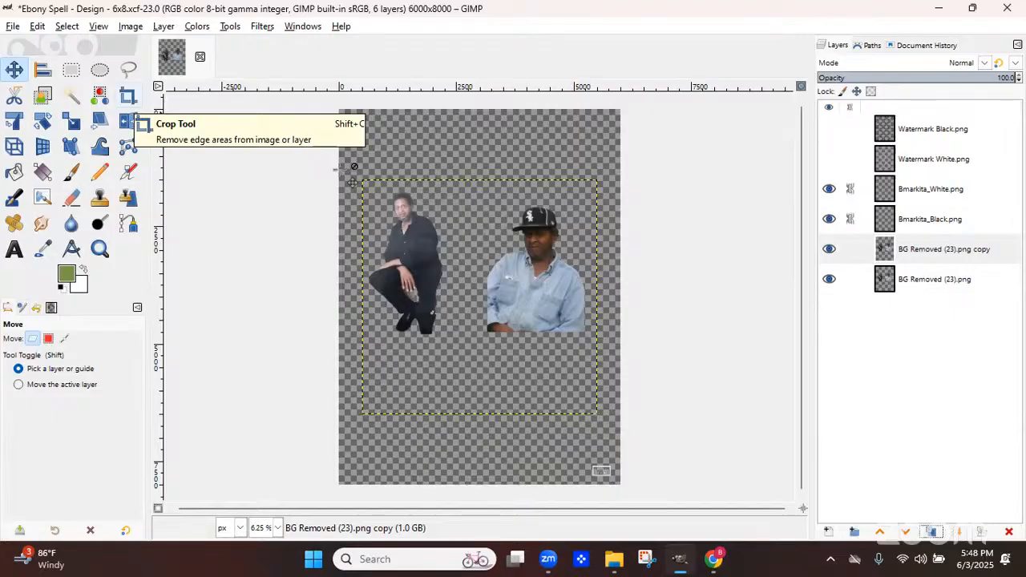
Crop the copy layer down to the kneeling man in black, then crop that layer to its content
click(128, 98)
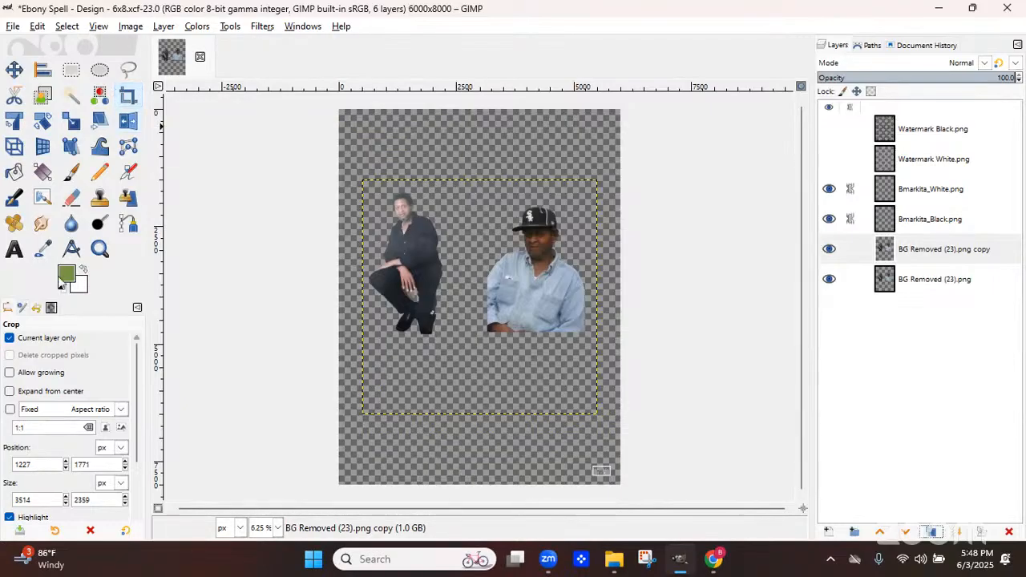
click(9, 339)
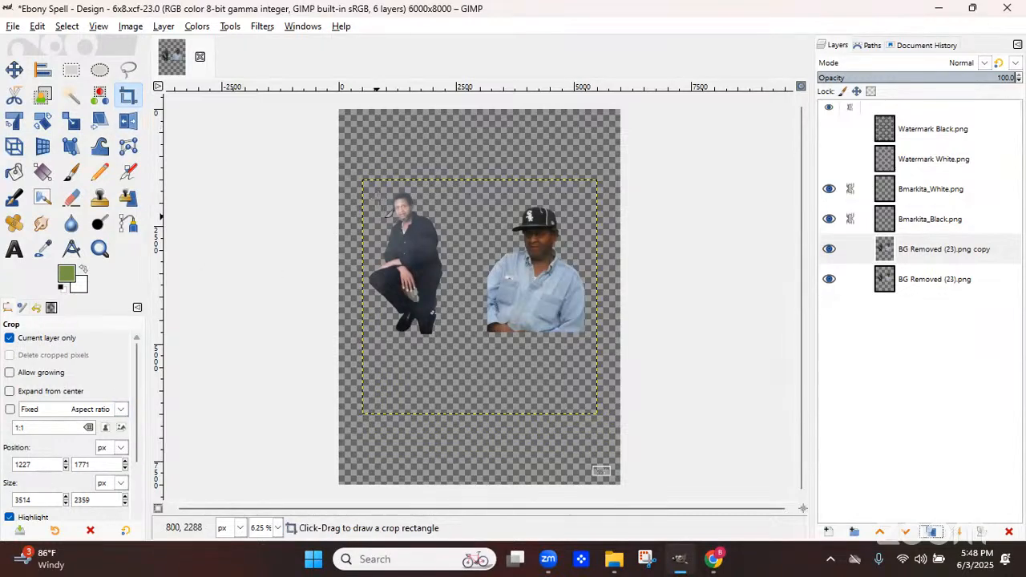
drag(362, 180, 470, 385)
click(455, 366)
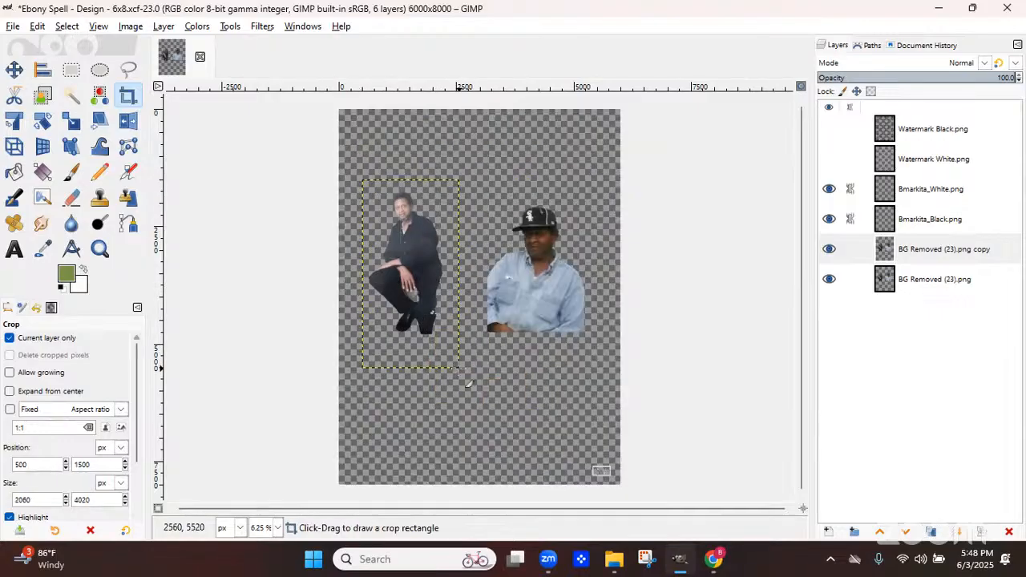
click(164, 27)
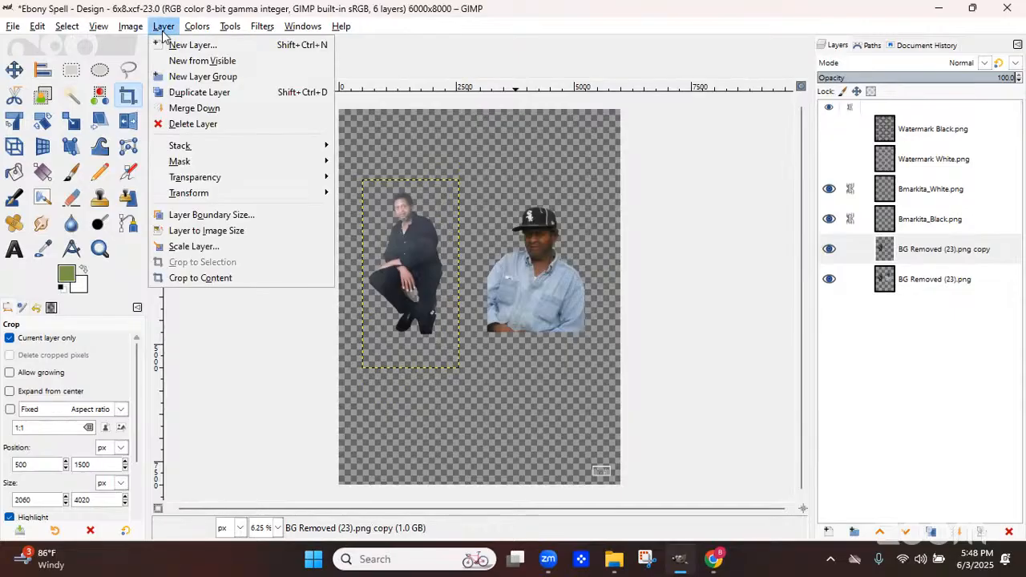
click(198, 280)
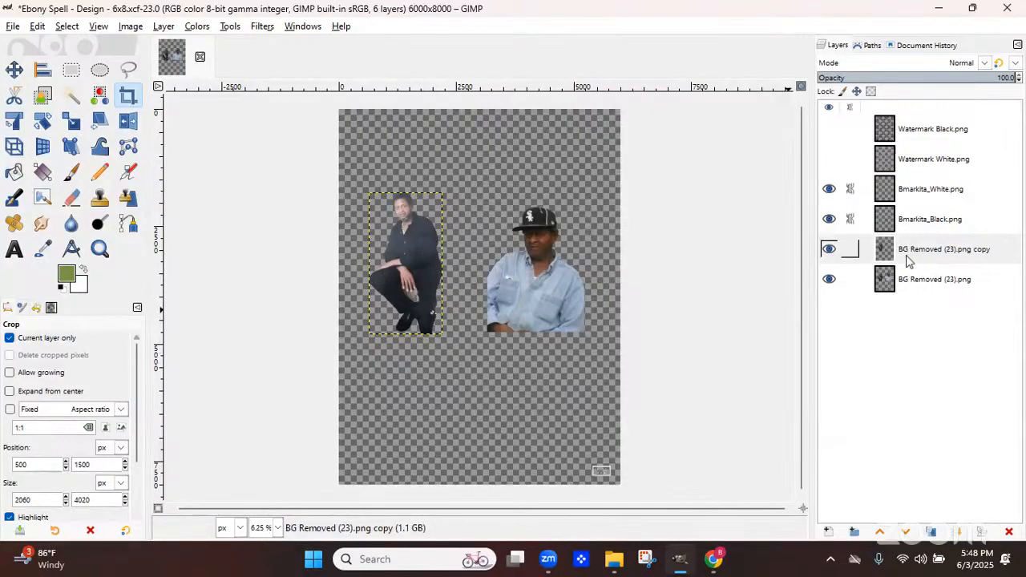
Crop the original BG Removed (23).png layer down to the man in the denim shirt, then crop it to content
click(911, 284)
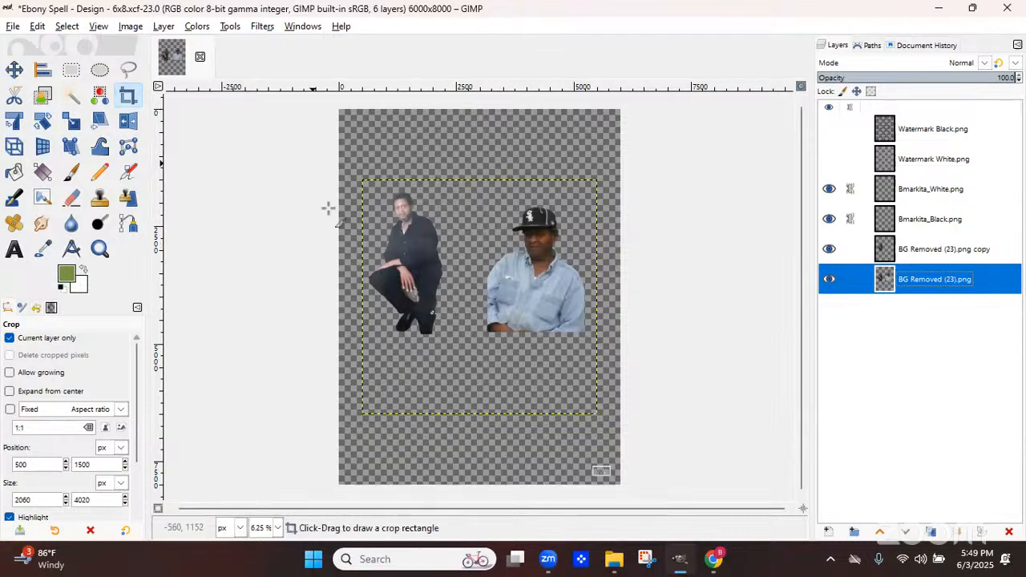
drag(471, 165, 624, 360)
key(Return)
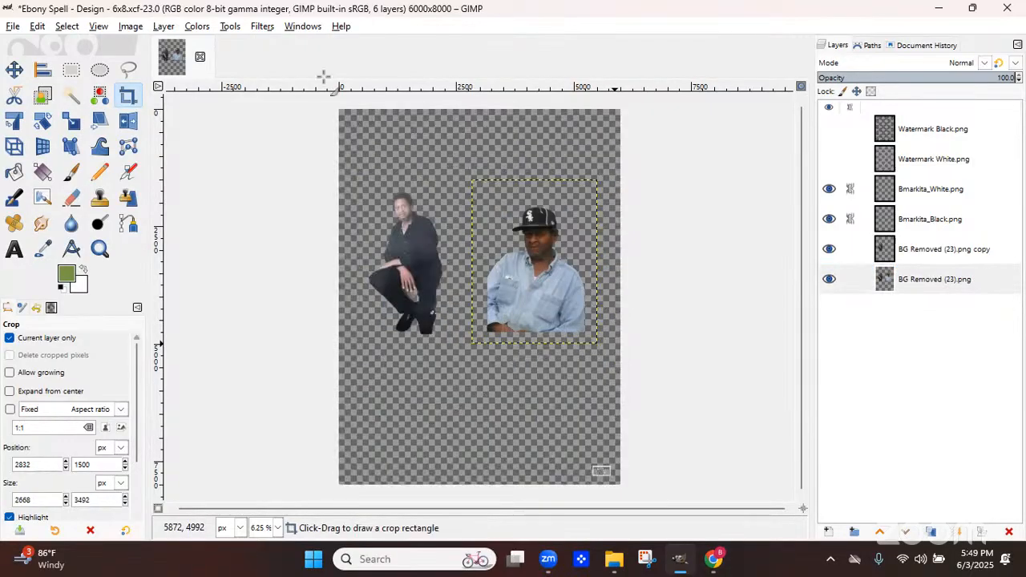
click(163, 26)
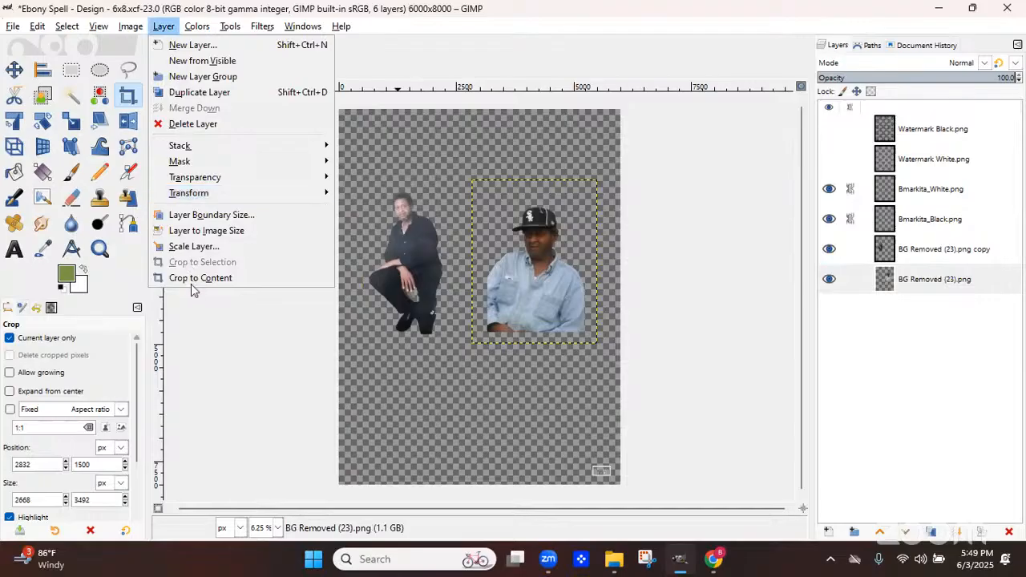
click(201, 279)
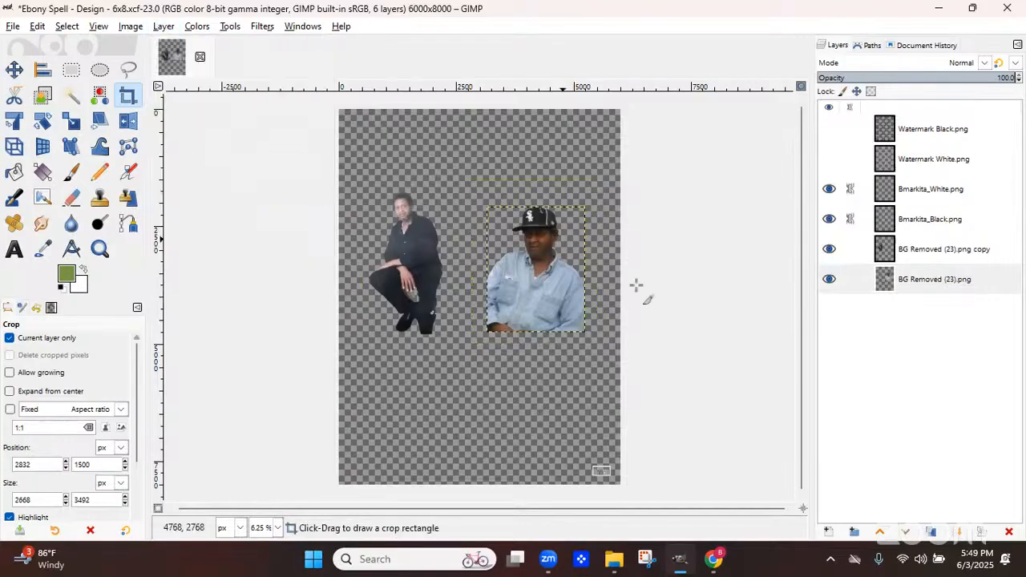
Reposition the two cutout photos so they sit side by side in the upper middle of the canvas
click(14, 69)
drag(546, 333, 538, 403)
drag(410, 284, 453, 295)
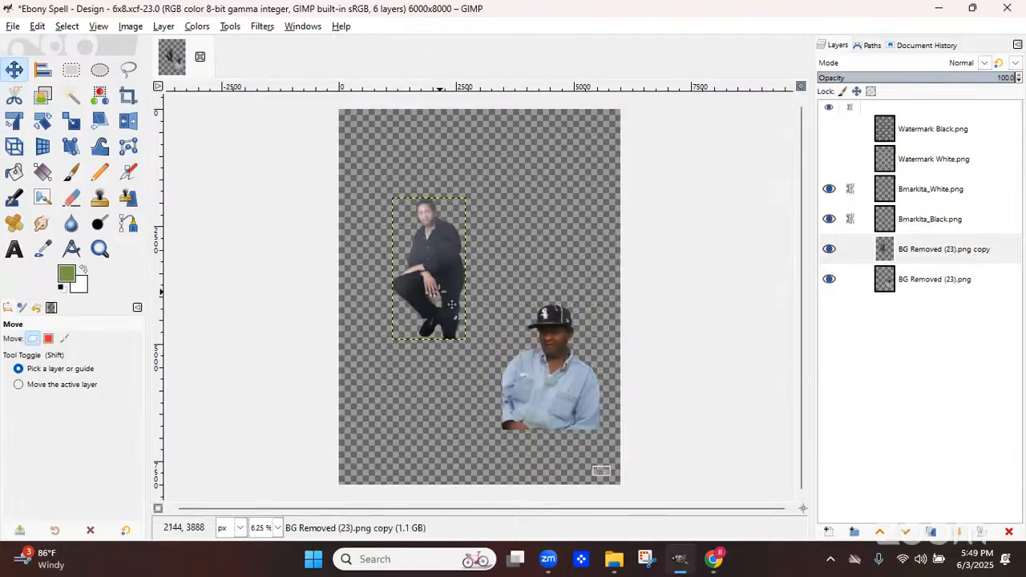
drag(563, 370, 554, 287)
click(442, 314)
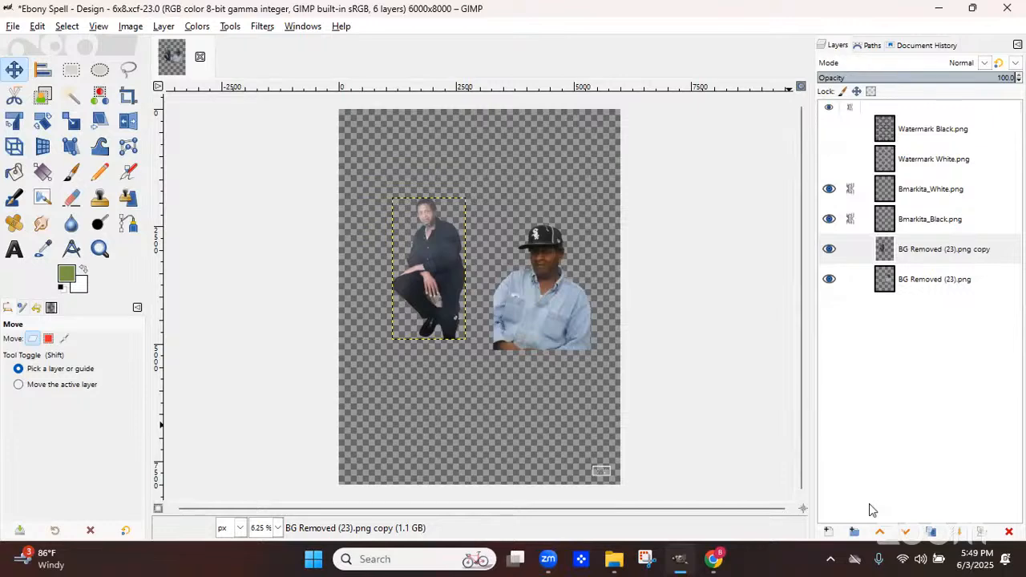
Zoom in on the kneeling man's hand and outline the beige paper beneath it with the Free Select tool
key(shift)
key(plus)
key(plus)
key(plus)
key(plus)
key(plus)
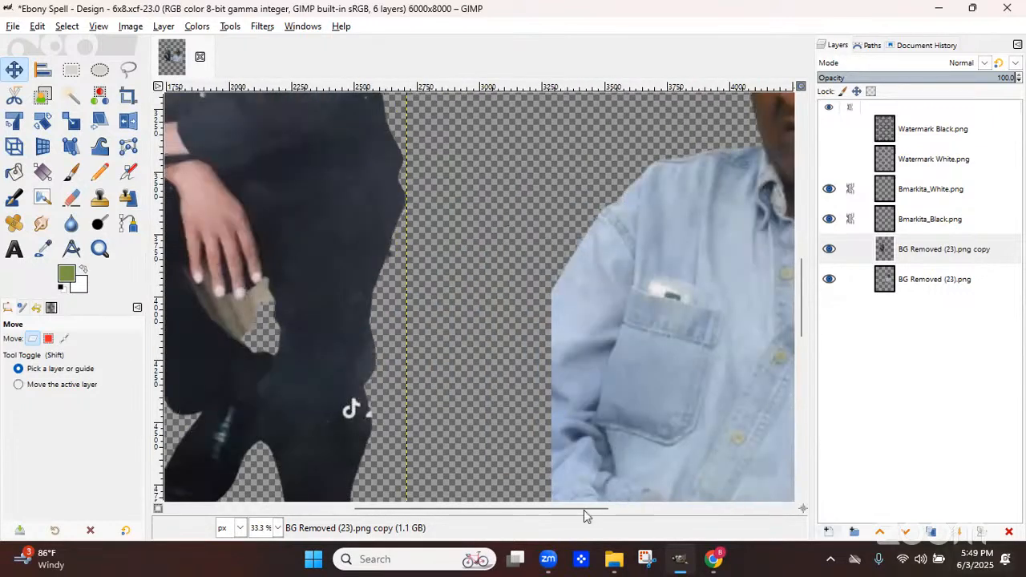
drag(571, 510, 502, 509)
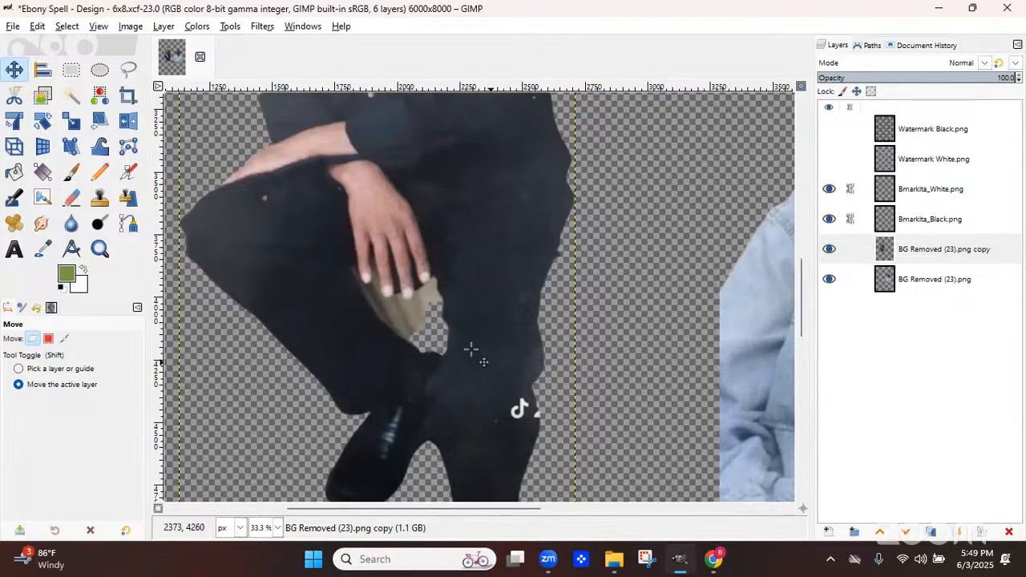
key(plus)
key(plus)
key(plus)
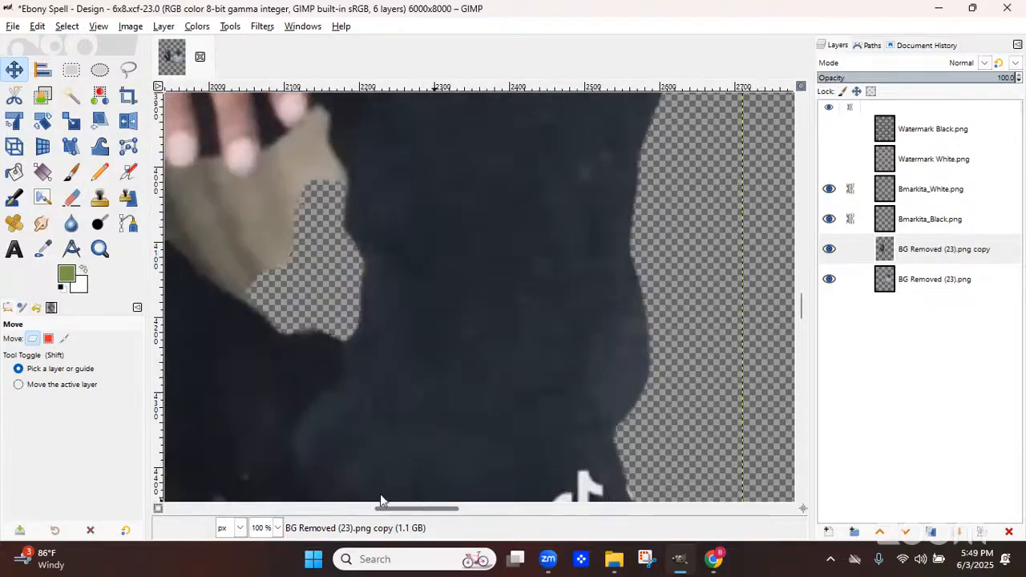
drag(430, 508, 374, 497)
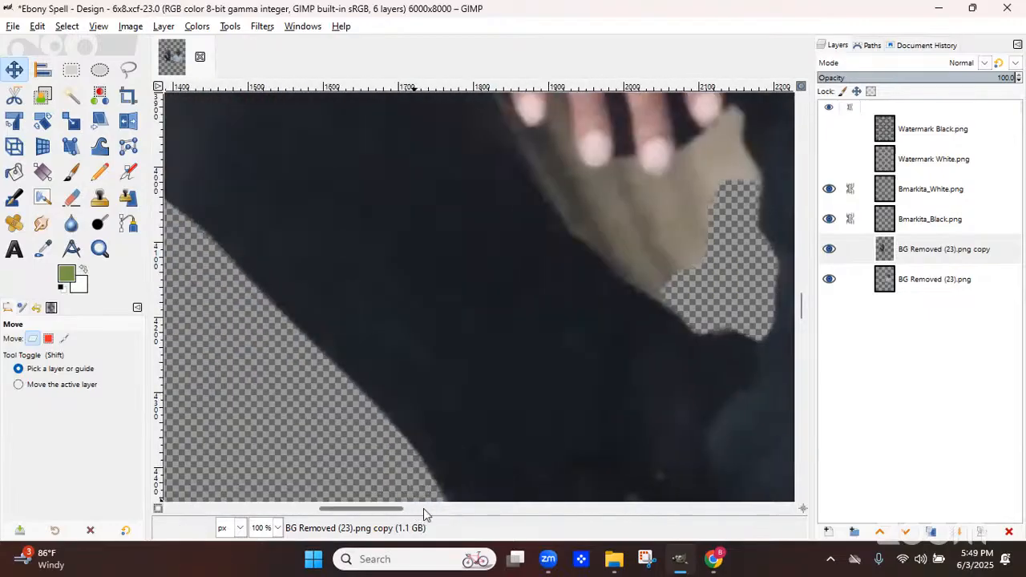
scroll(424, 510, right, 3)
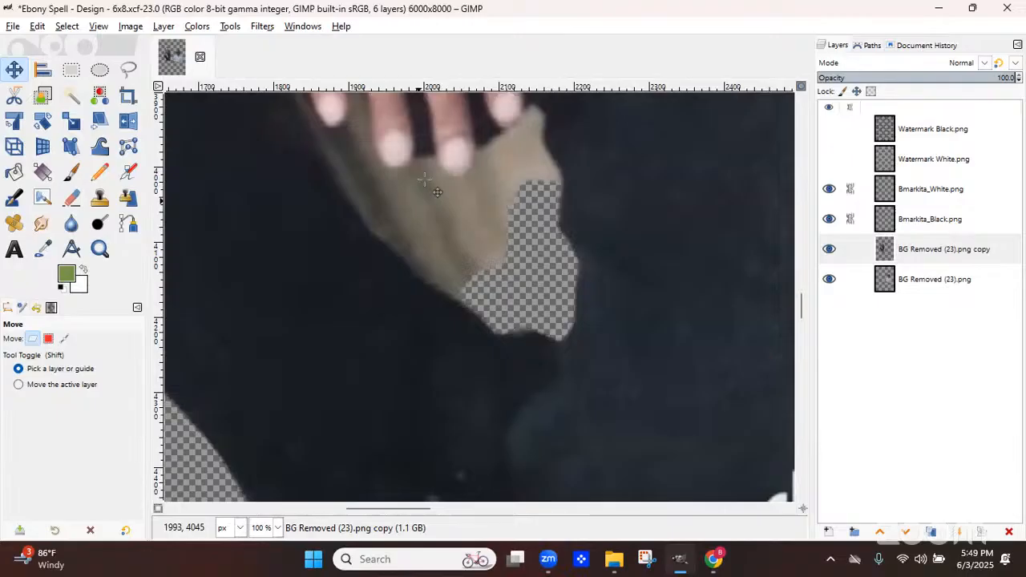
drag(800, 305, 797, 292)
scroll(796, 296, down, 3)
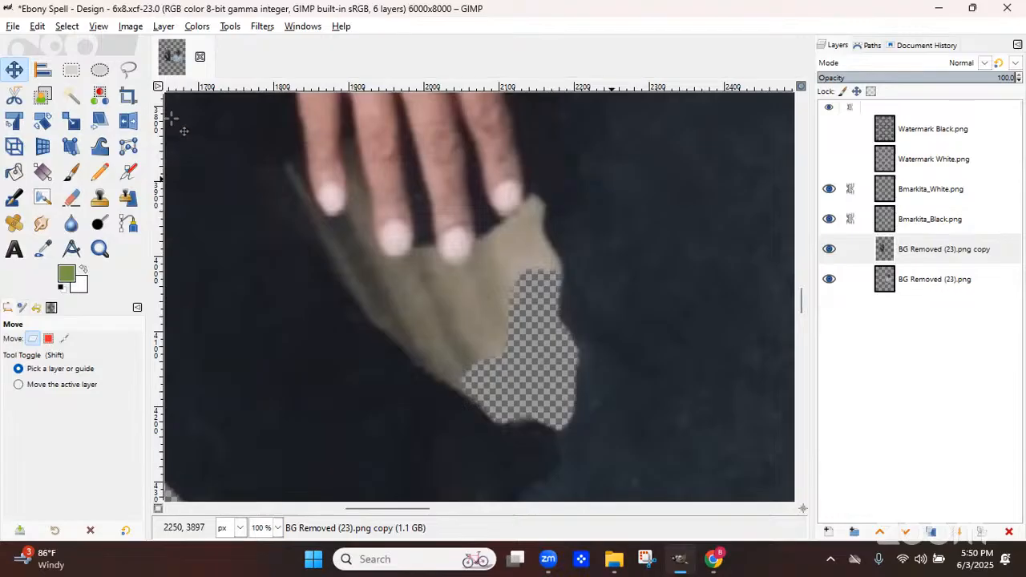
click(129, 71)
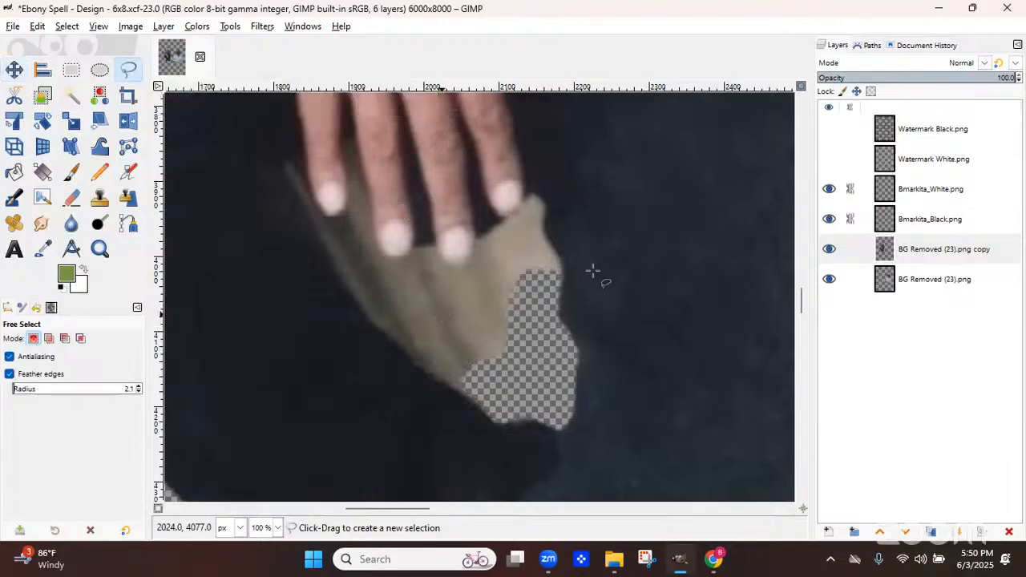
click(555, 248)
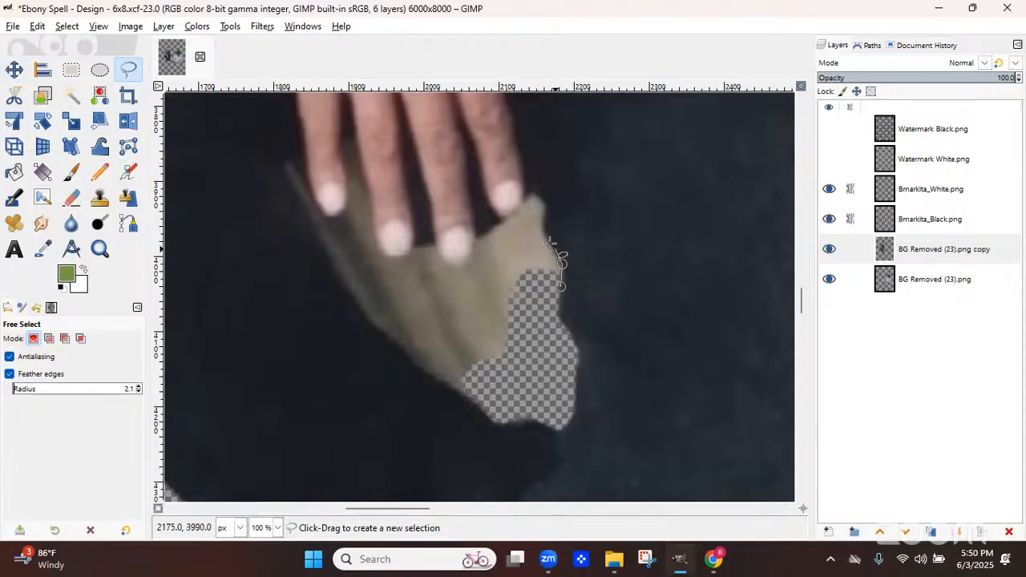
click(545, 232)
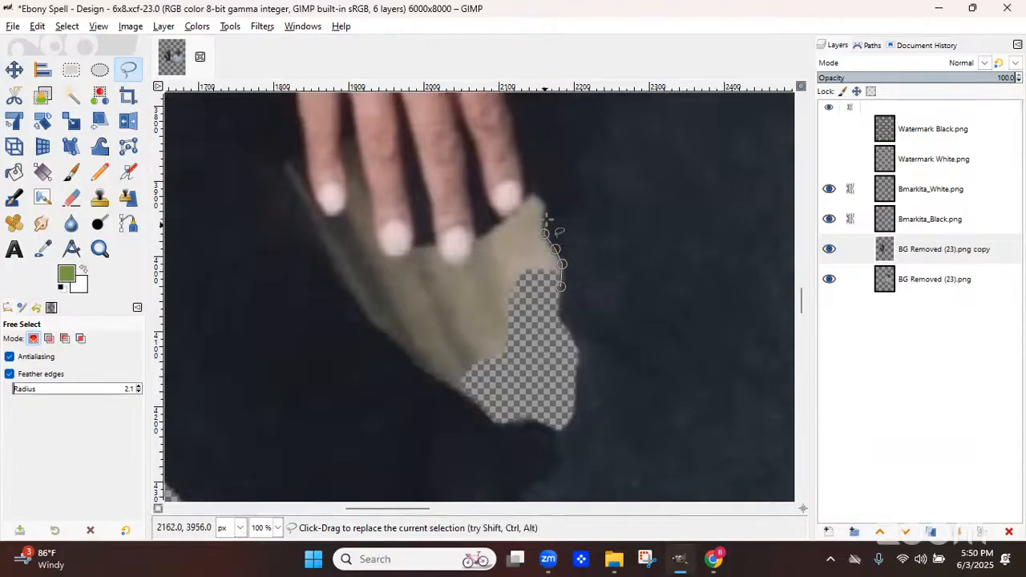
click(546, 215)
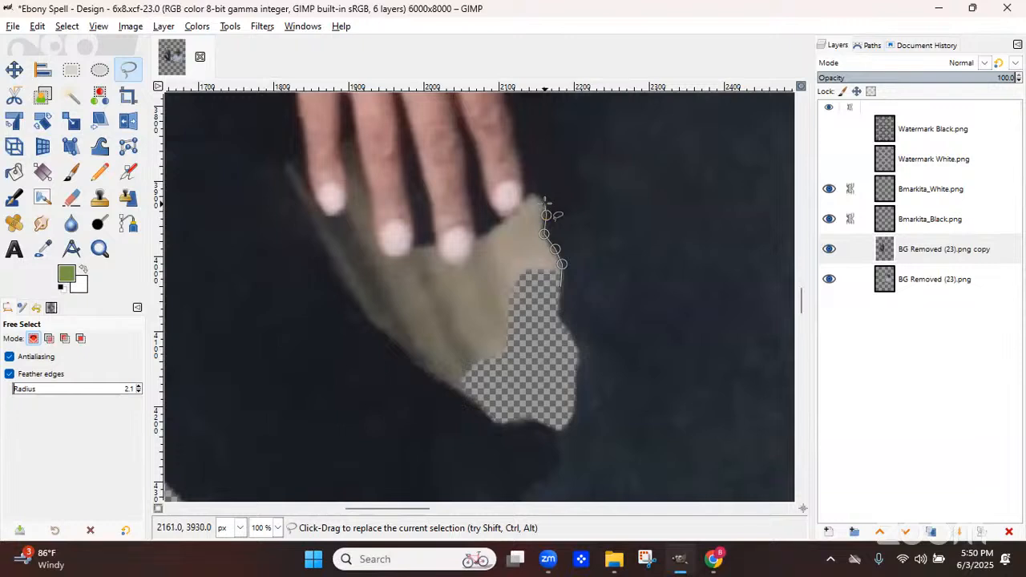
click(547, 203)
click(533, 191)
click(516, 209)
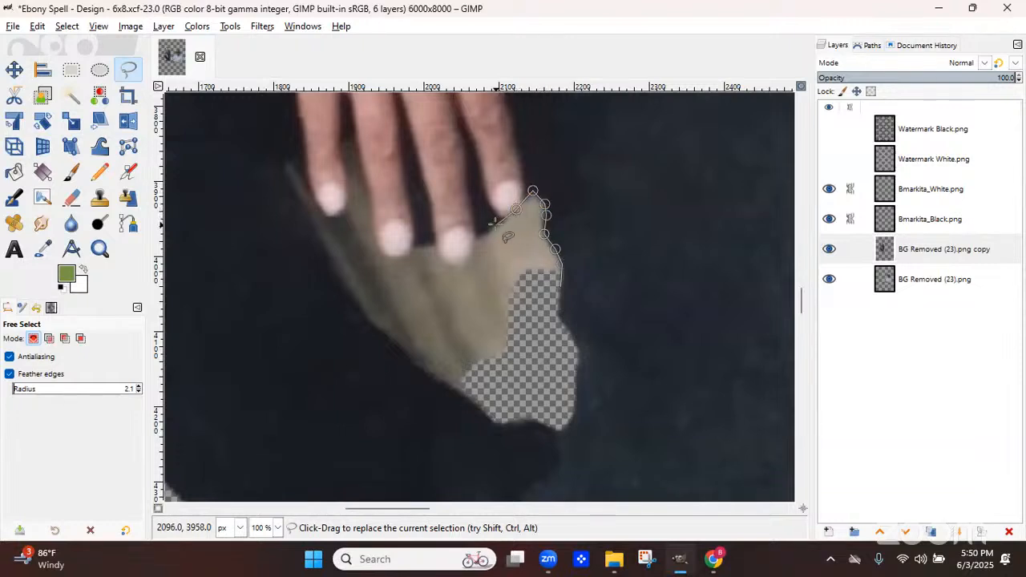
click(496, 225)
click(477, 235)
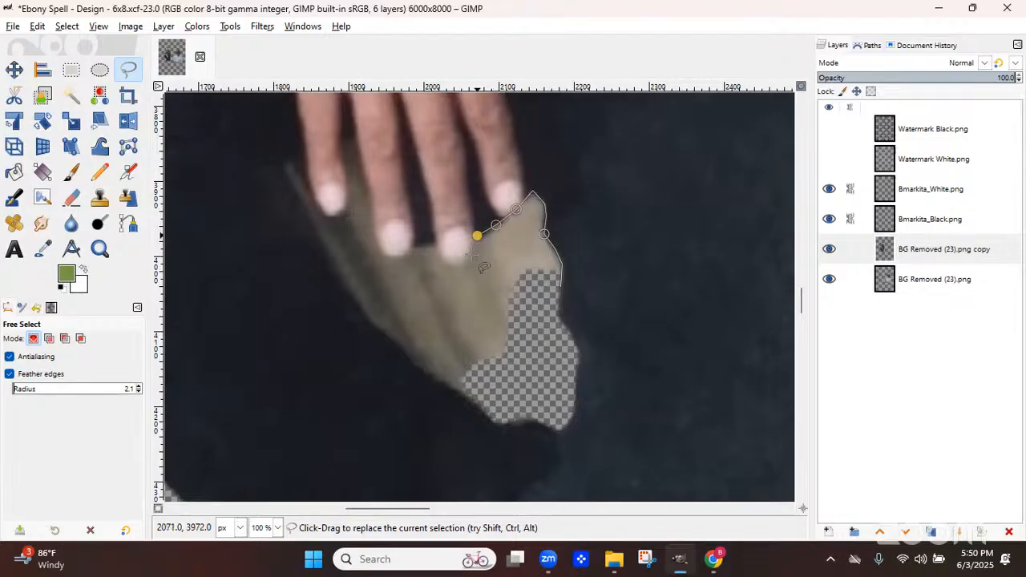
click(472, 255)
click(463, 266)
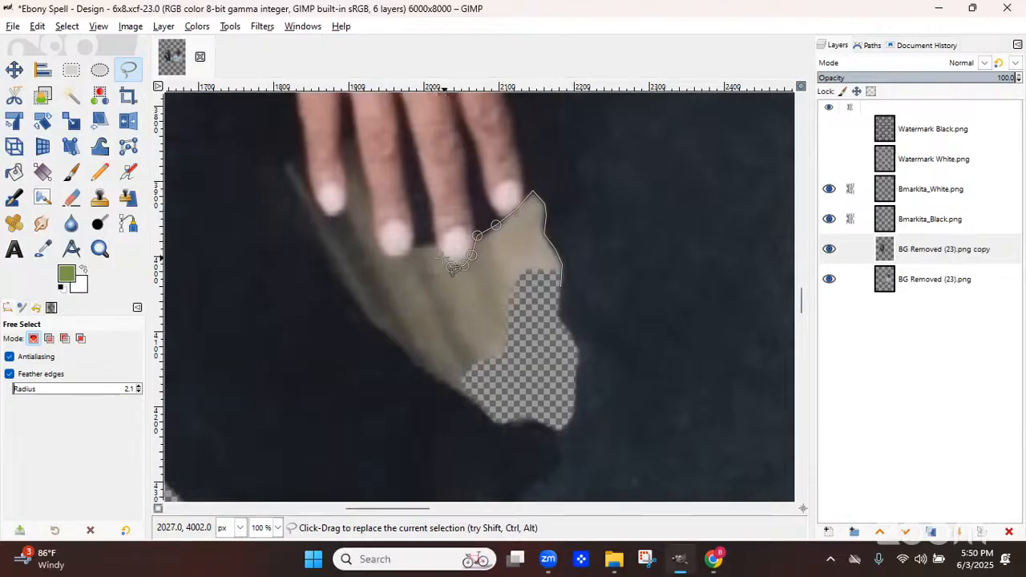
click(443, 261)
click(437, 244)
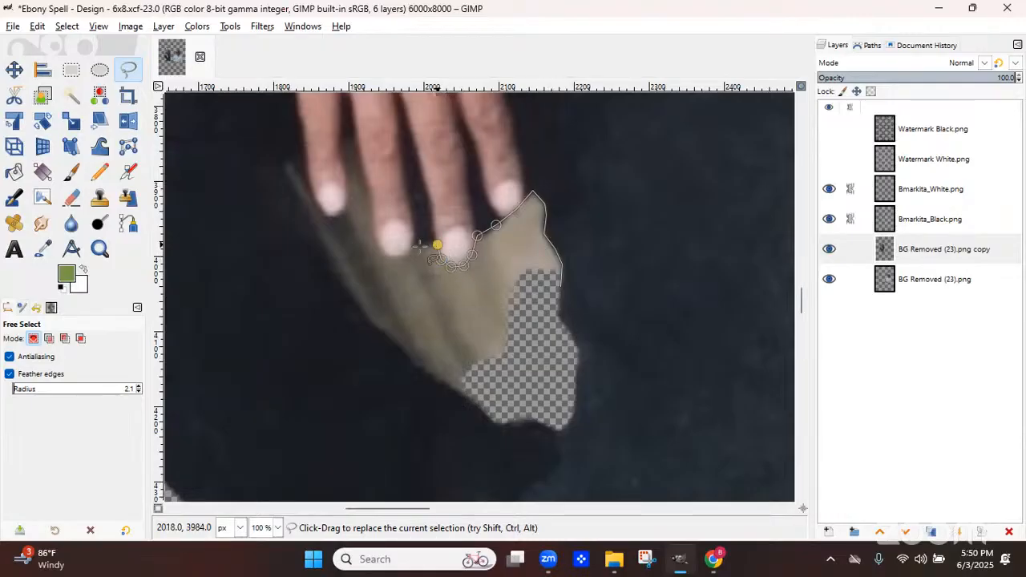
click(412, 247)
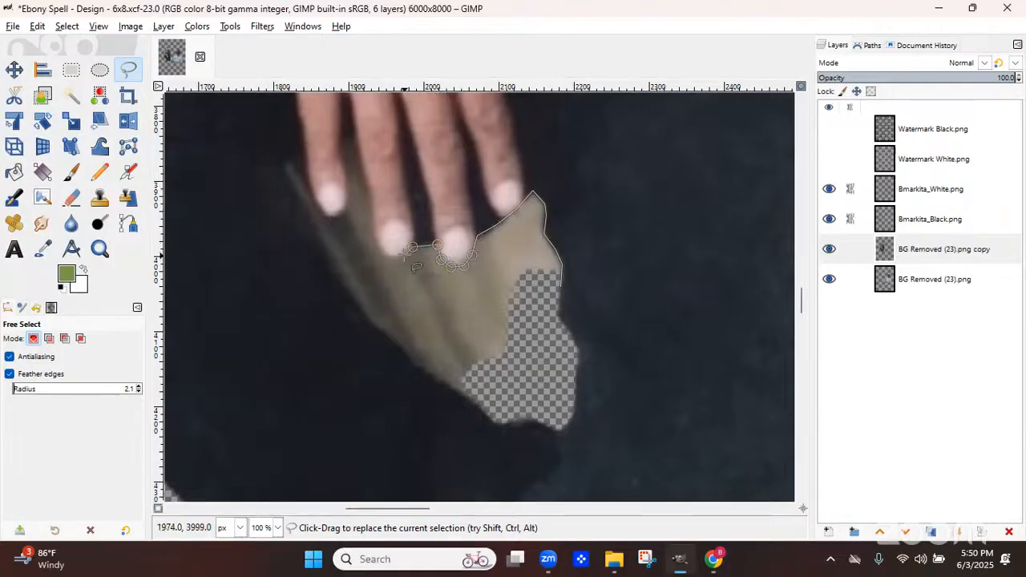
click(393, 255)
click(382, 248)
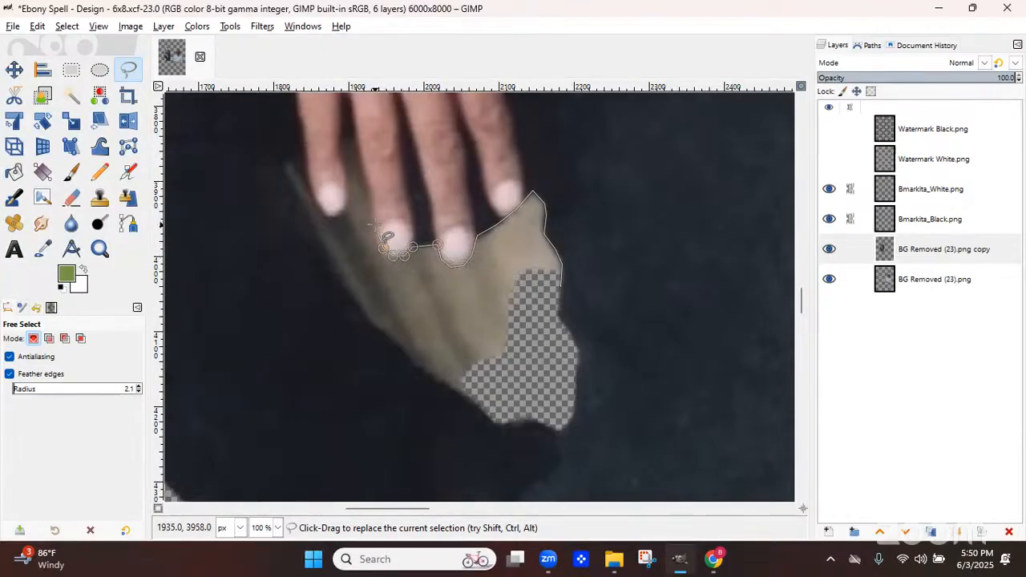
click(375, 233)
click(371, 203)
click(366, 178)
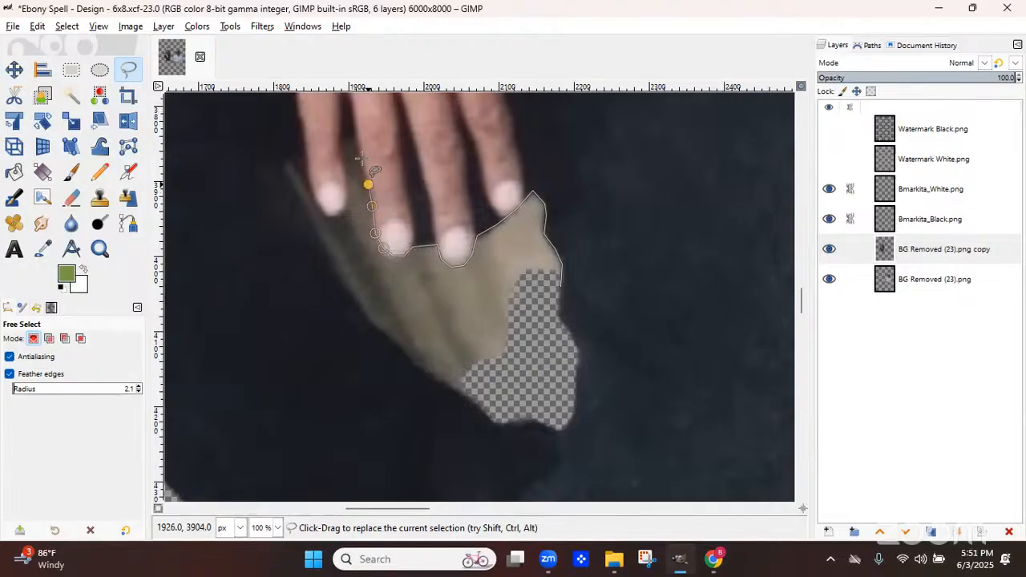
click(355, 133)
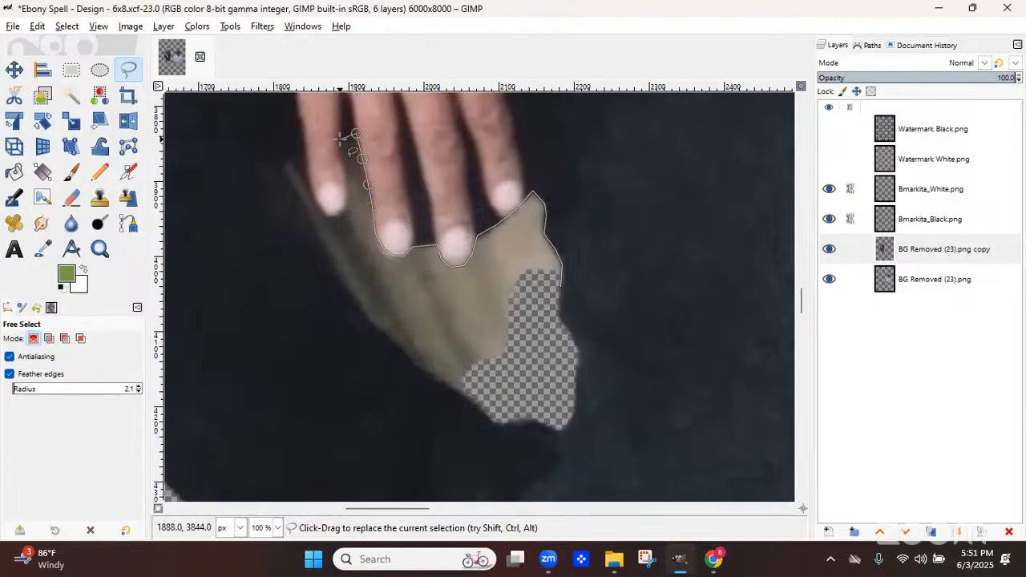
click(340, 141)
click(340, 158)
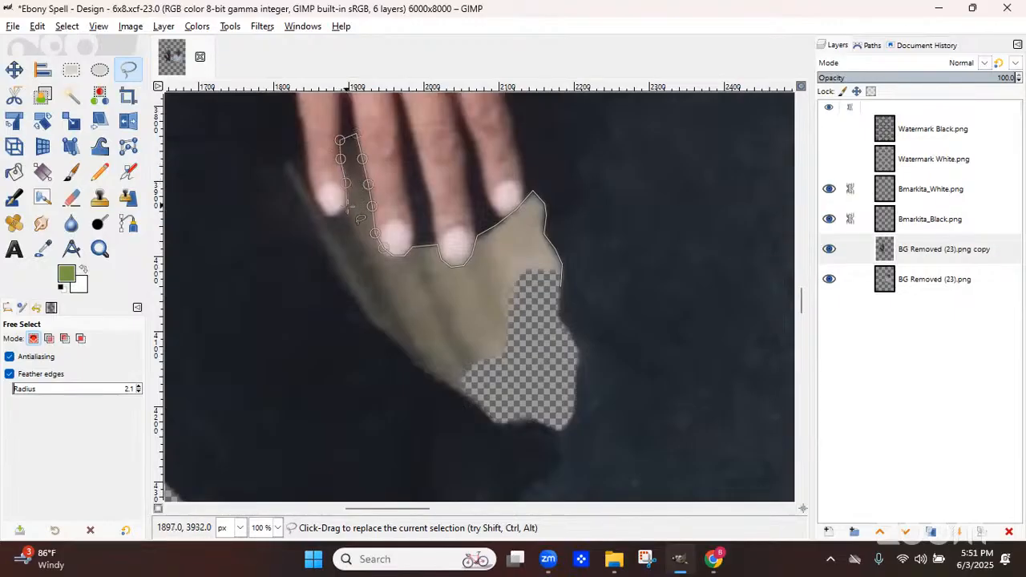
click(347, 202)
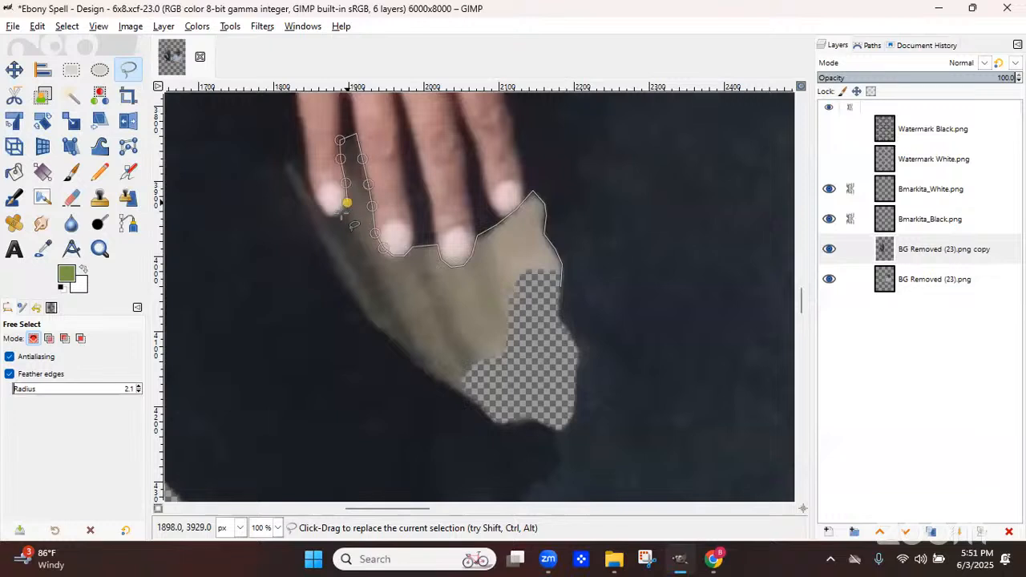
Finish outlining the beige paper beneath the kneeling man's hand and delete it from the copy layer
click(342, 213)
click(329, 215)
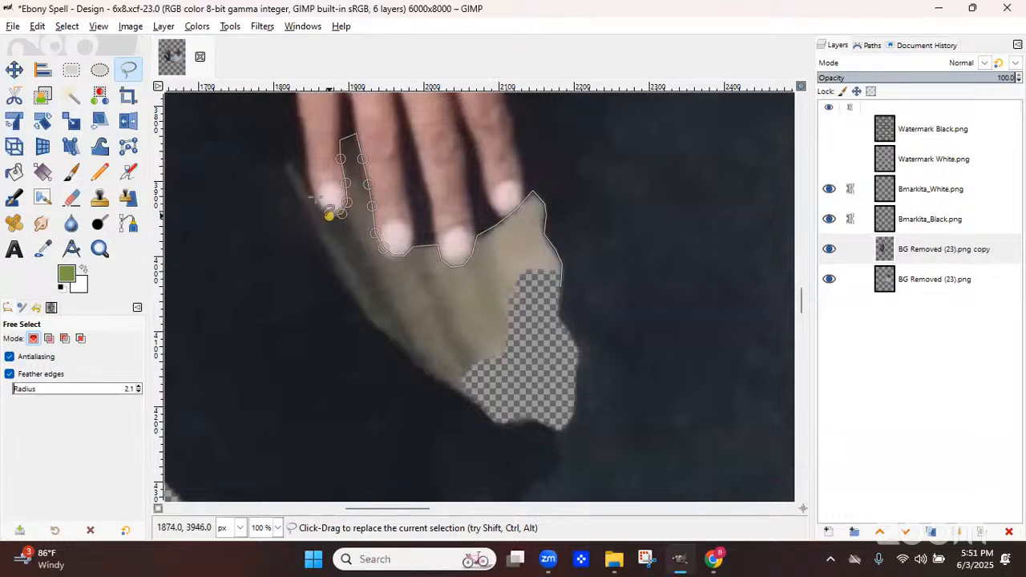
click(316, 195)
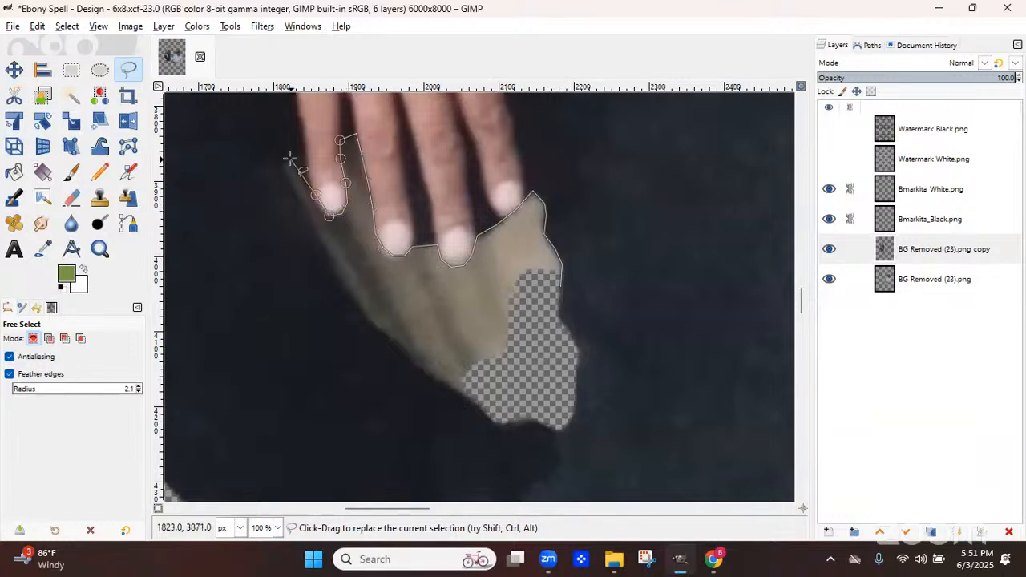
click(290, 159)
click(283, 163)
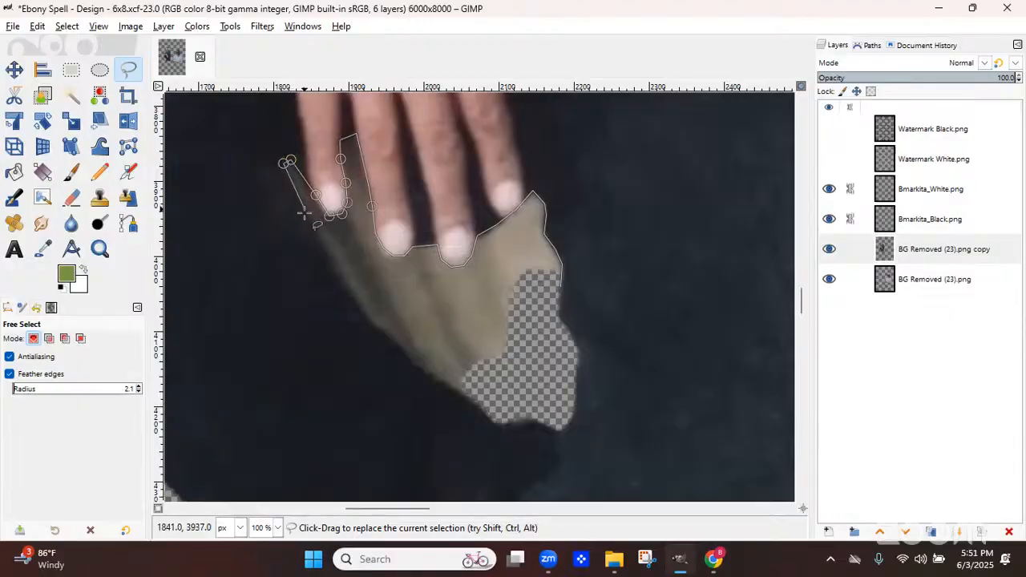
click(305, 211)
click(328, 253)
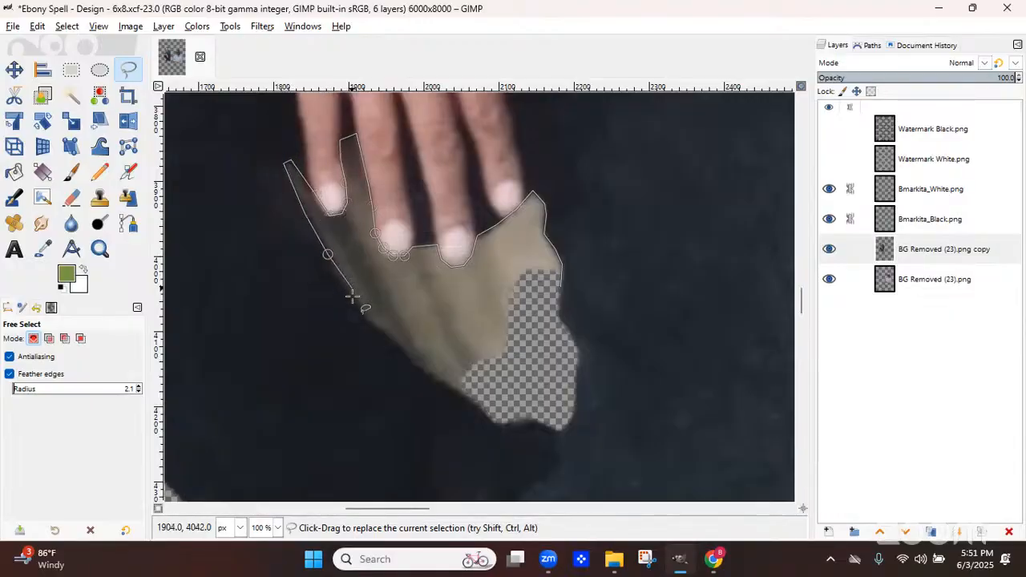
click(354, 300)
click(374, 327)
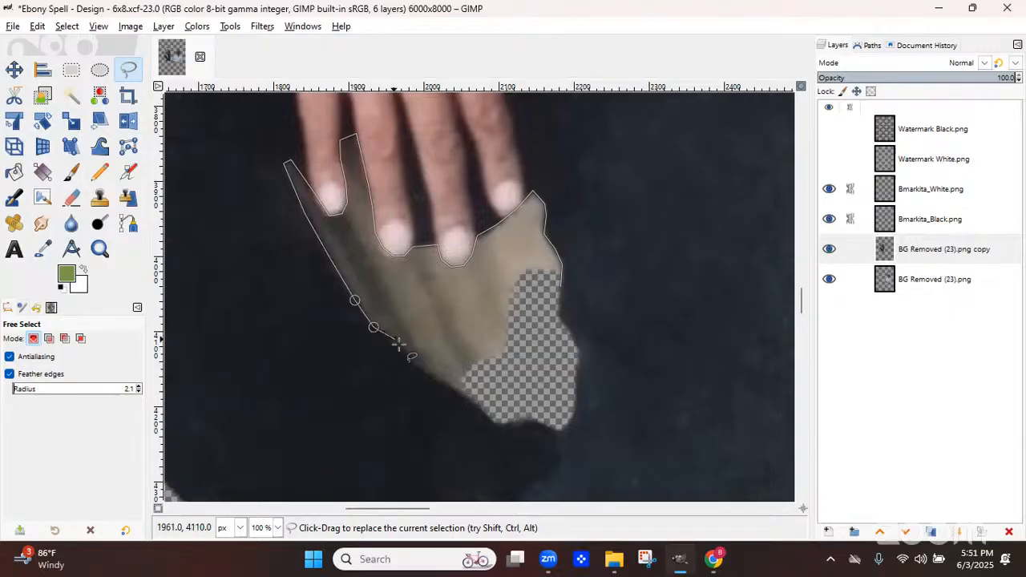
click(420, 372)
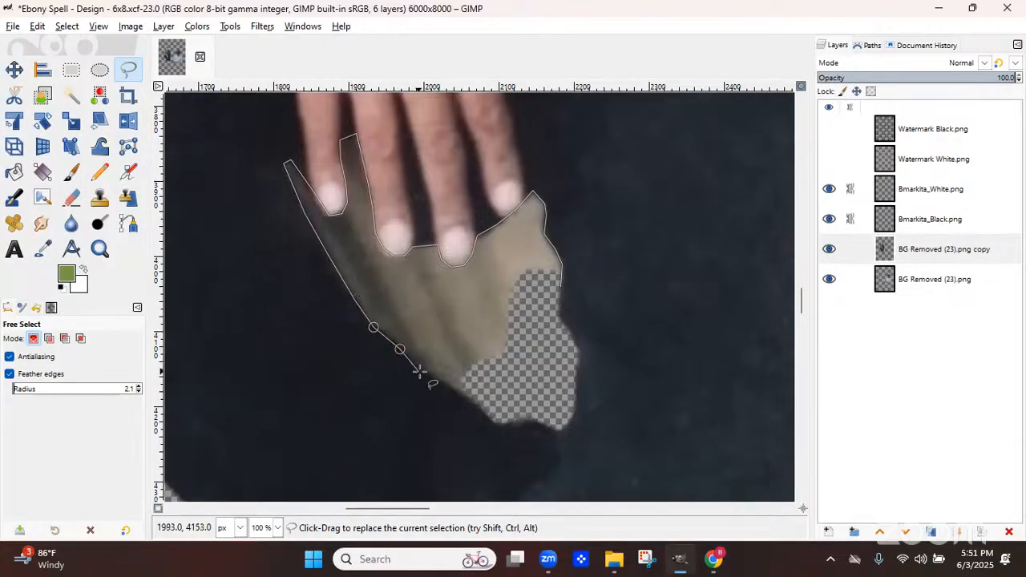
click(462, 395)
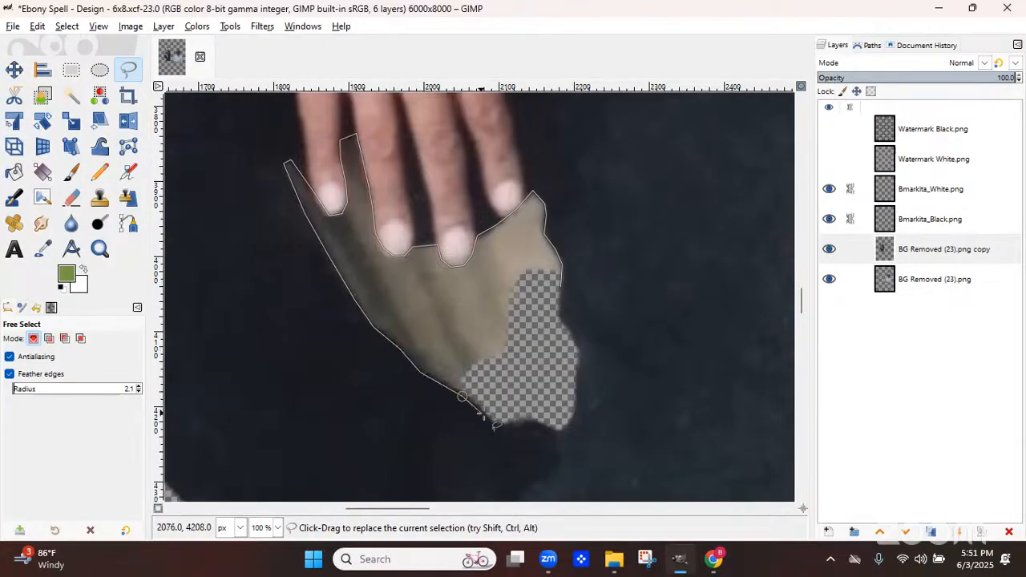
click(488, 417)
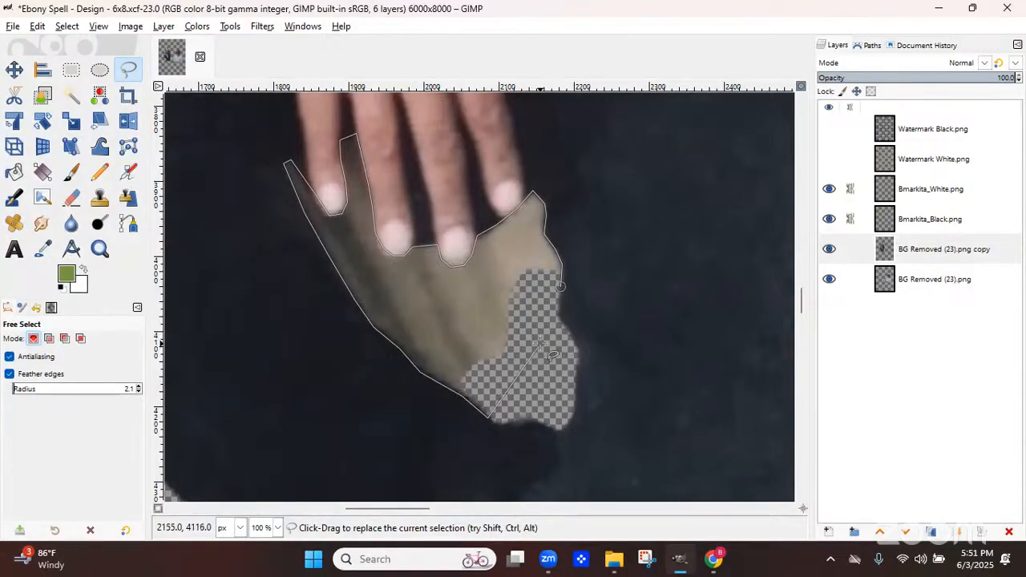
click(541, 344)
click(561, 286)
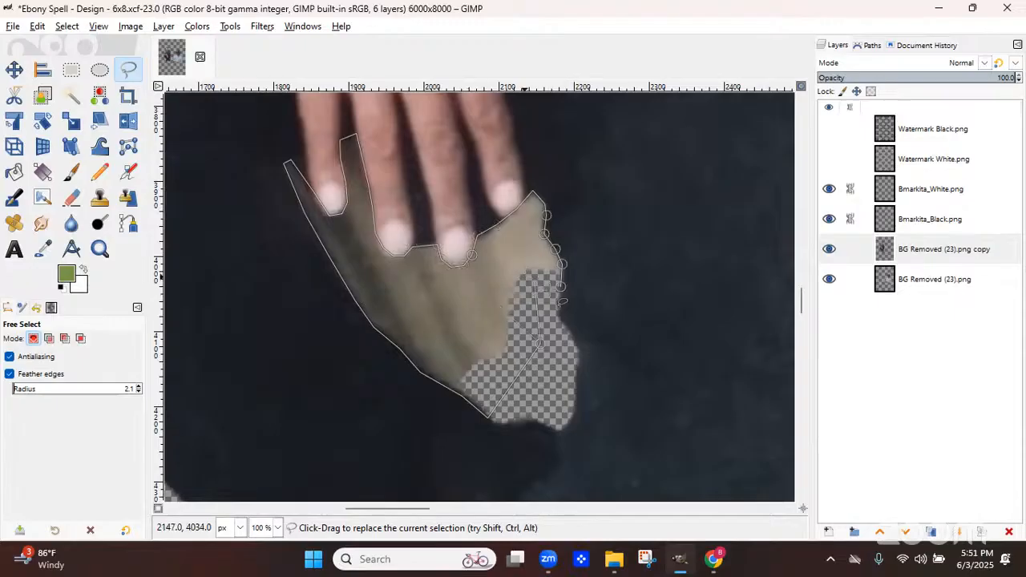
click(560, 286)
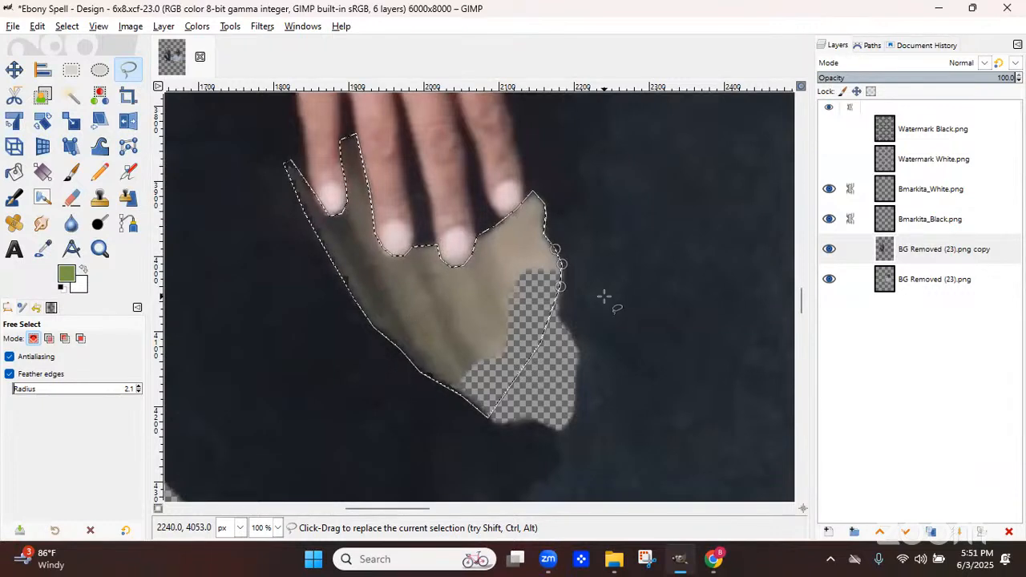
key(Delete)
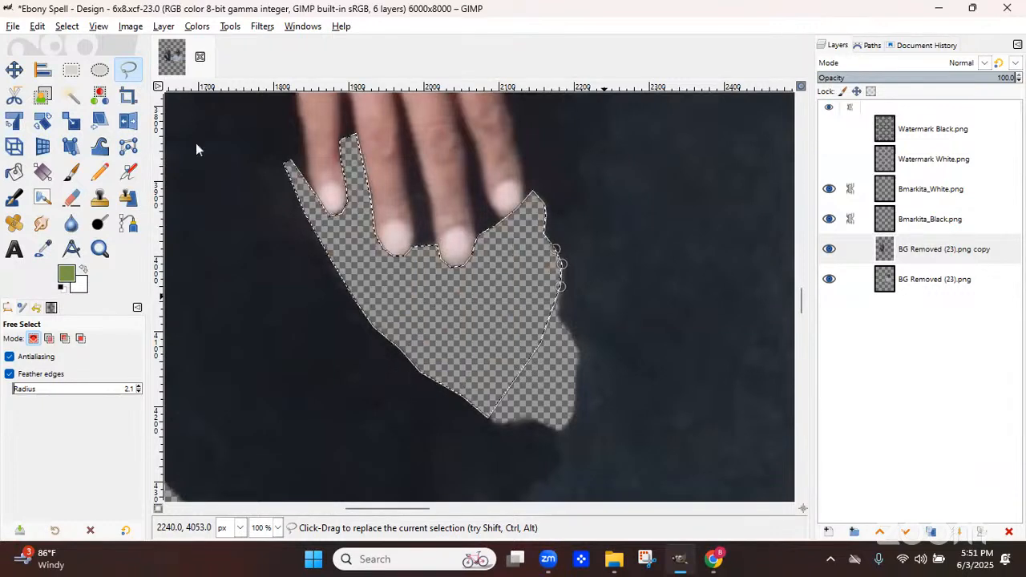
Remove the current selection
click(37, 29)
click(45, 28)
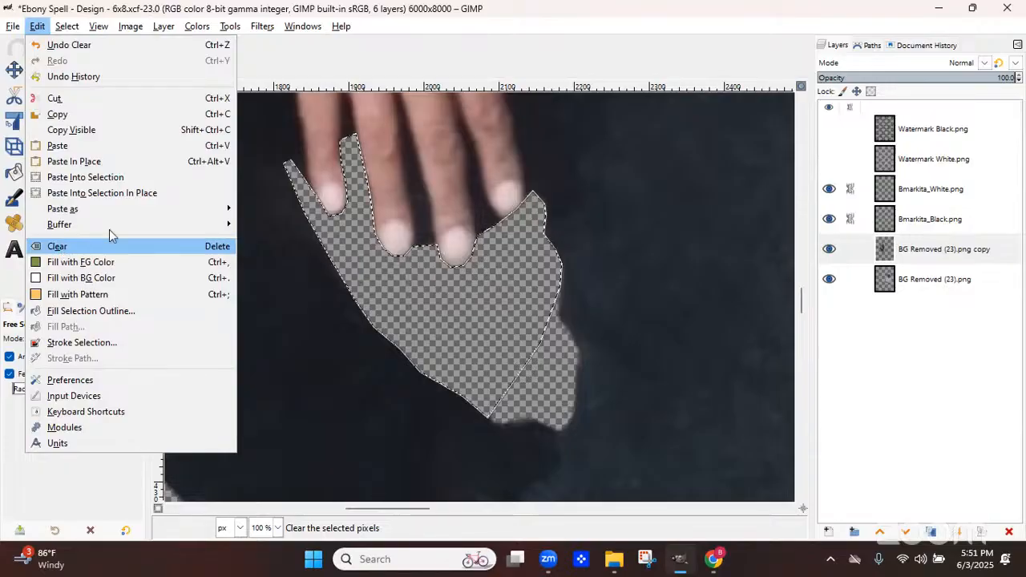
click(110, 235)
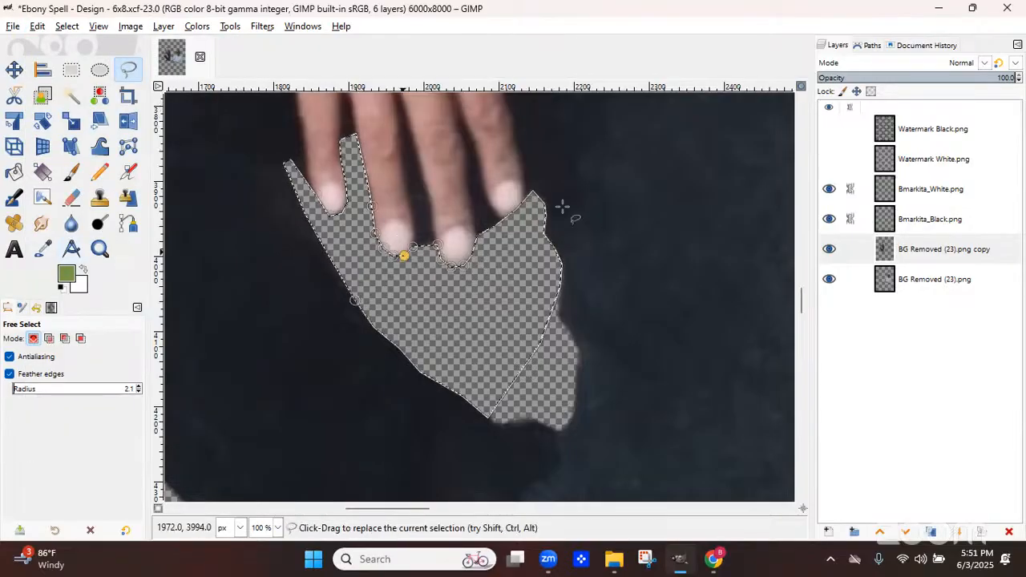
click(67, 27)
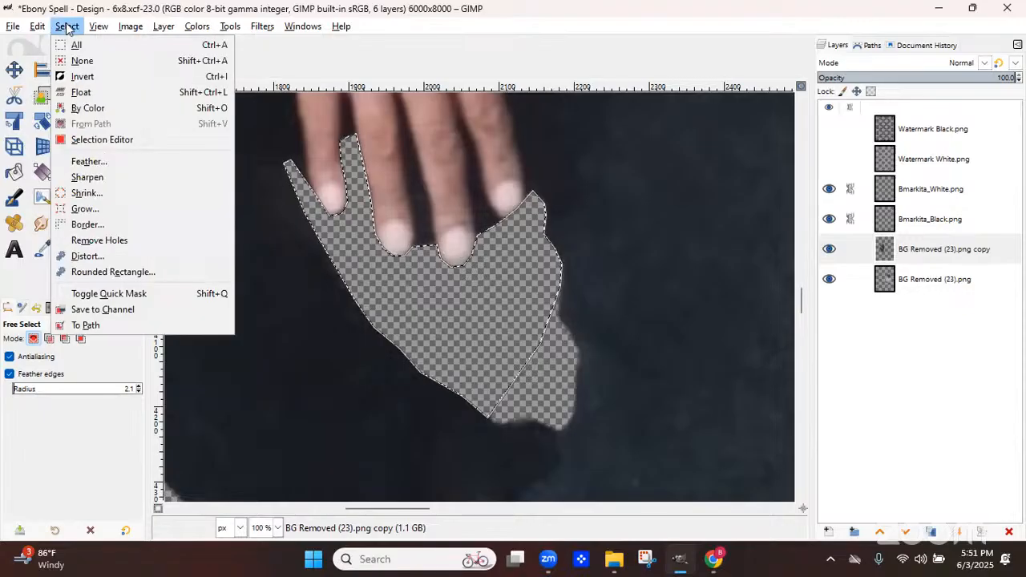
click(77, 61)
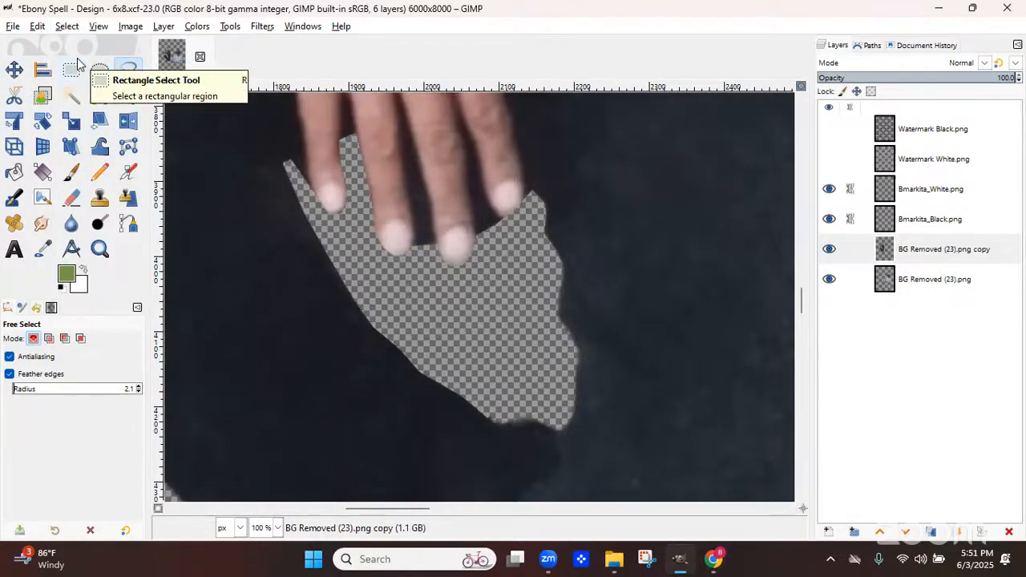
key(minus)
key(minus)
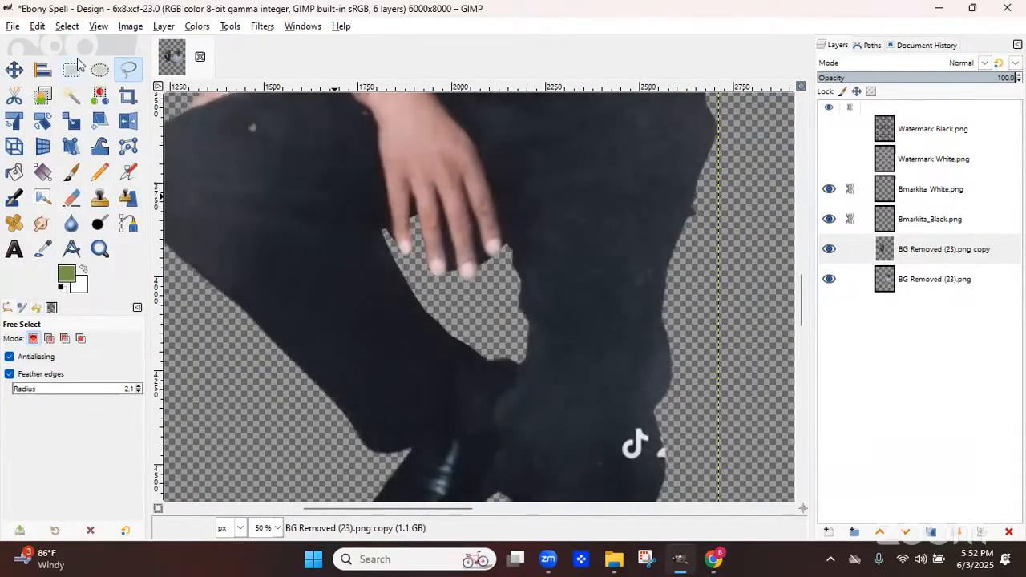
key(minus)
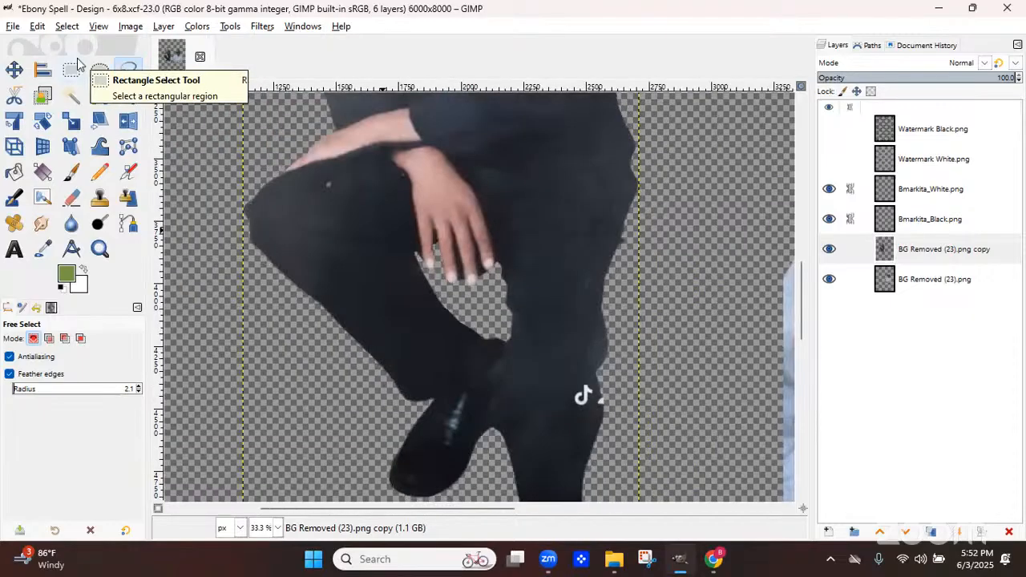
key(minus)
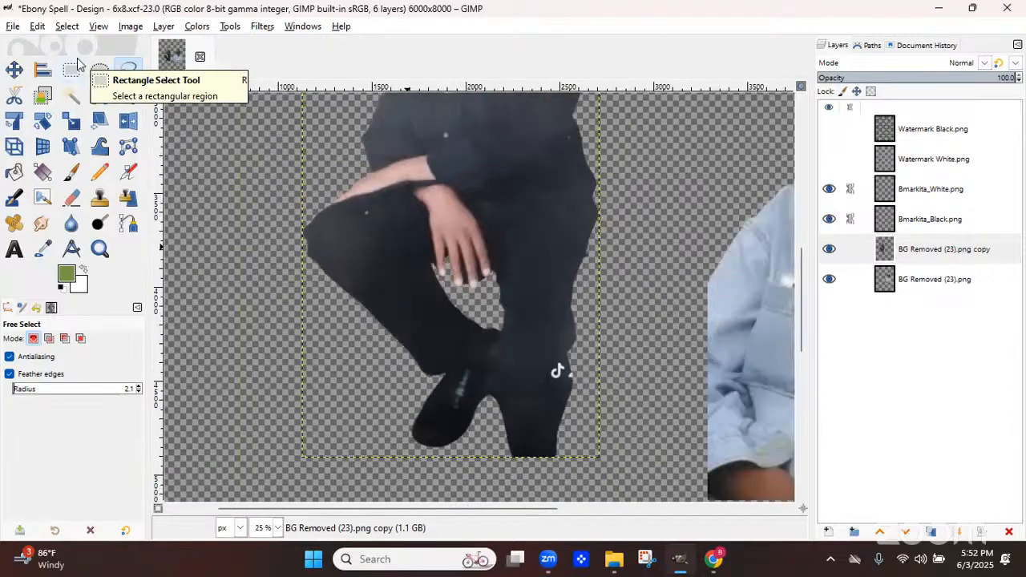
key(minus)
key(minus)
key(minus)
key(minus)
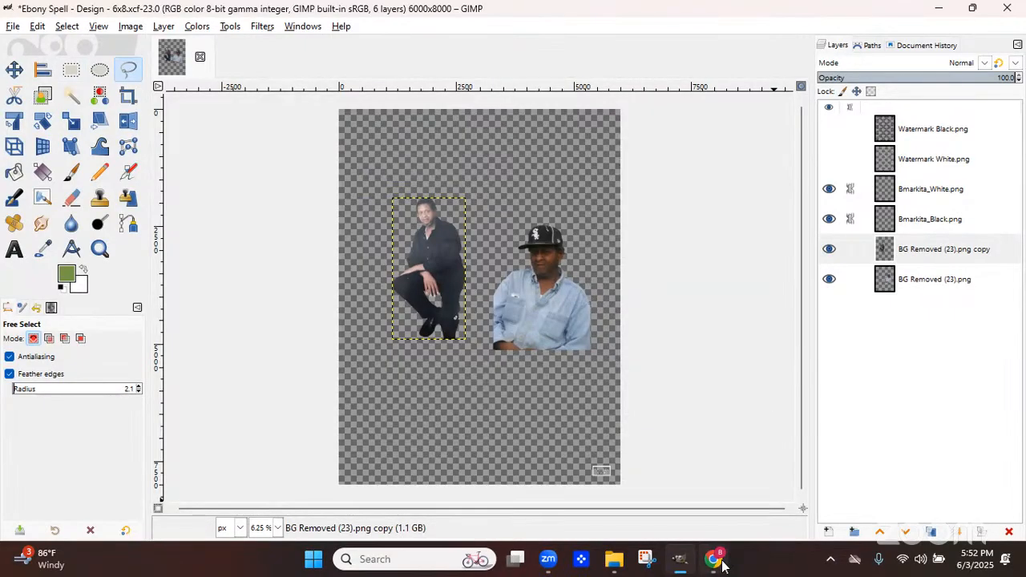
Switch to the browser, close the photo tab, and read the order's requested wording in the store admin
mouse_move(722, 565)
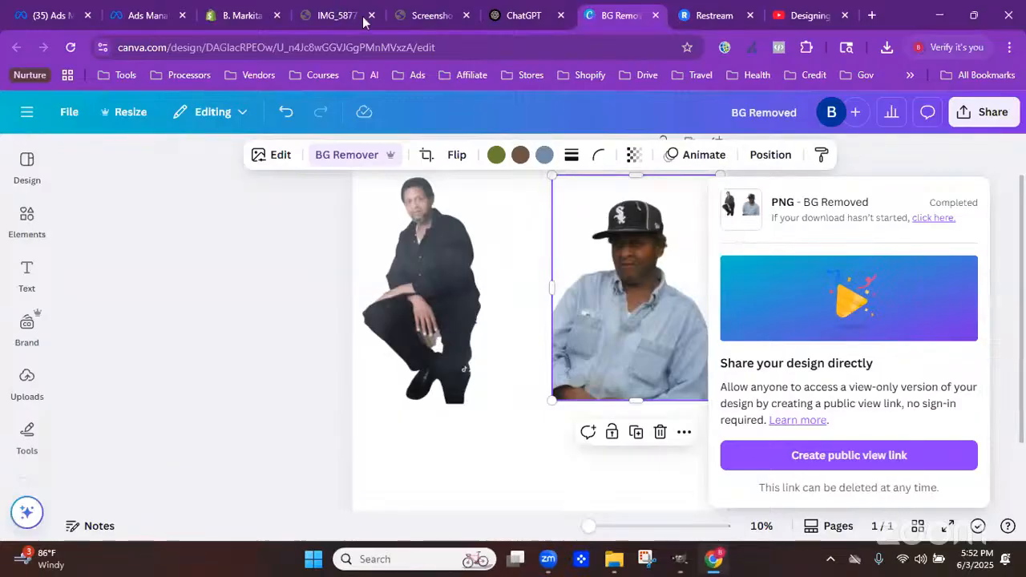
click(365, 20)
click(374, 19)
key(ctrl+w)
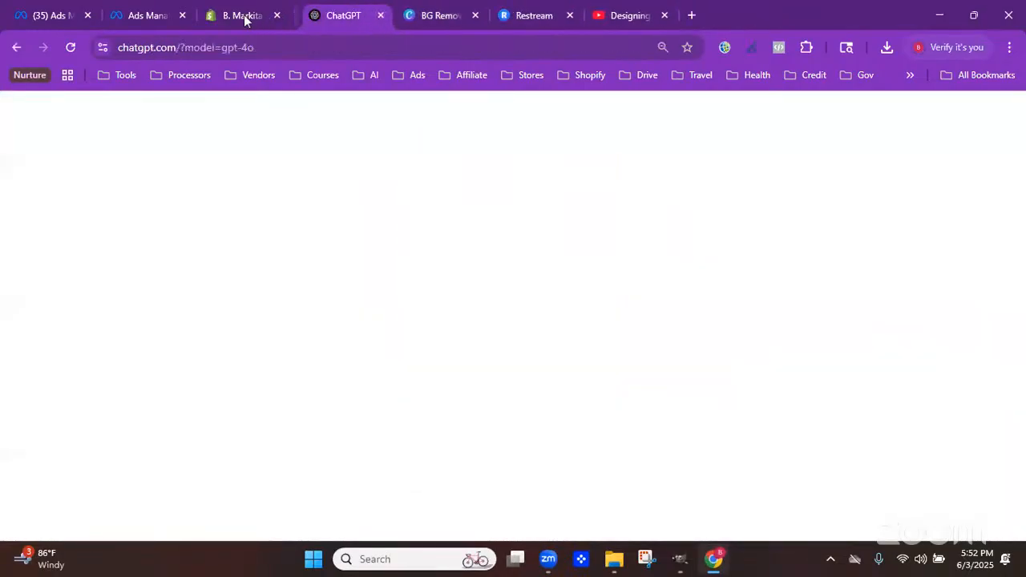
click(240, 16)
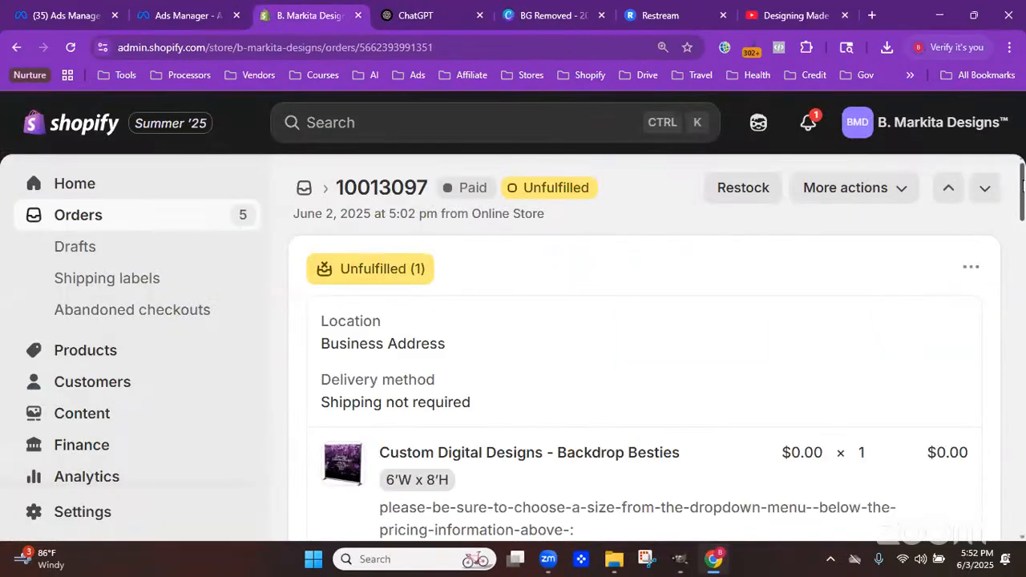
scroll(644, 344, down, 1)
scroll(794, 248, down, 3)
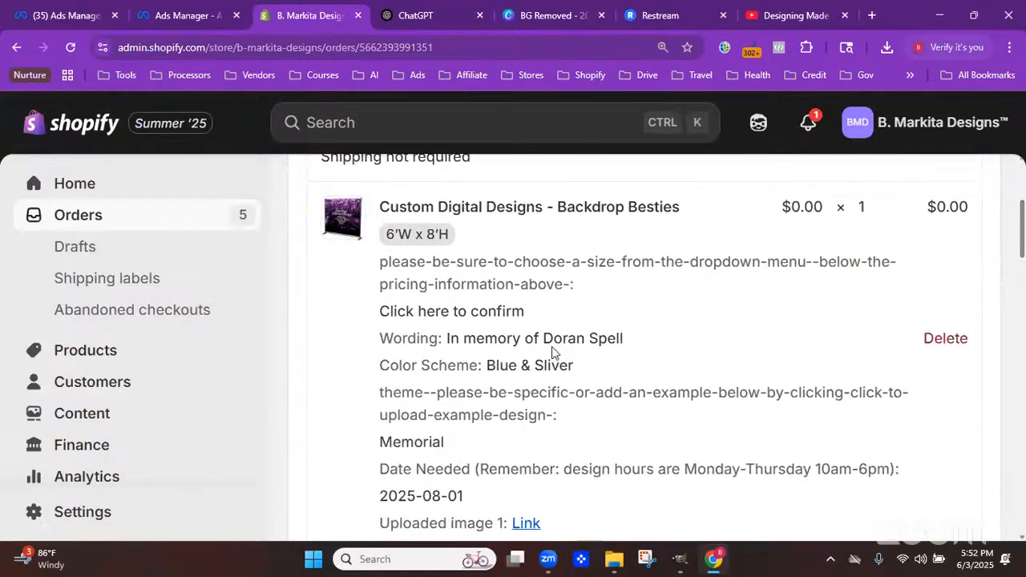
drag(625, 340, 465, 349)
drag(446, 343, 444, 343)
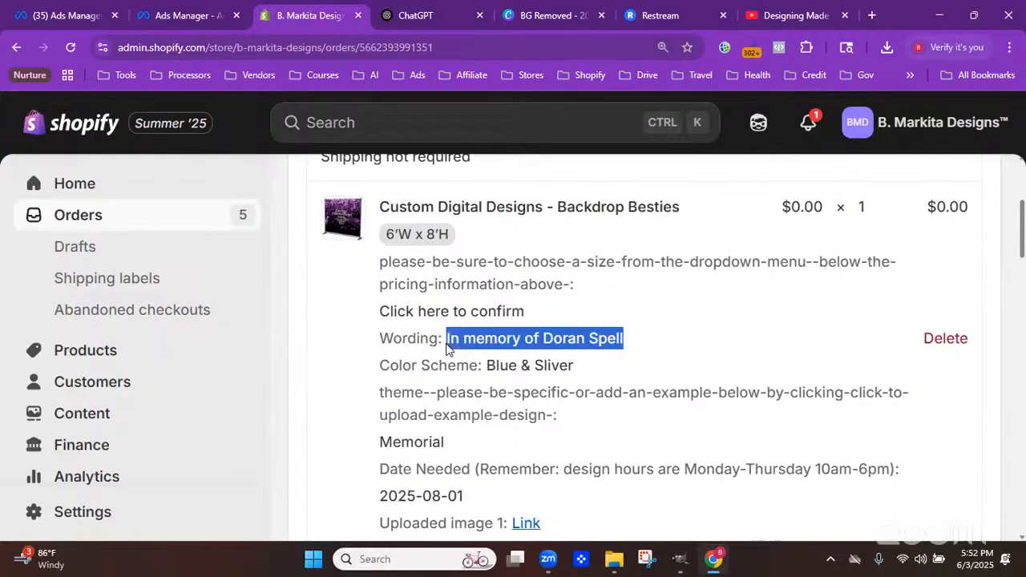
Switch to the Text tool and browse the font list to choose the RAINY DAY font
mouse_move(679, 566)
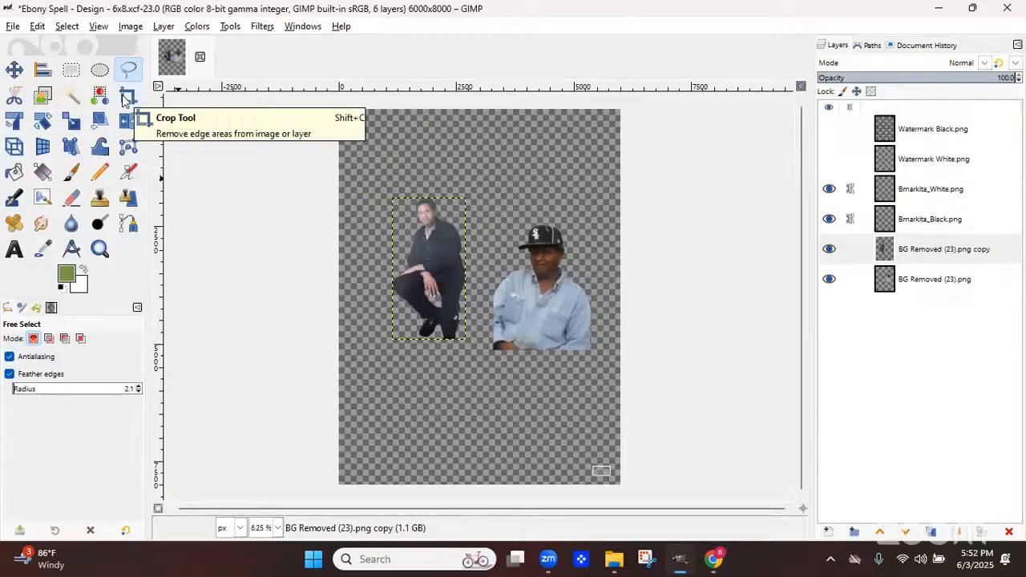
click(18, 251)
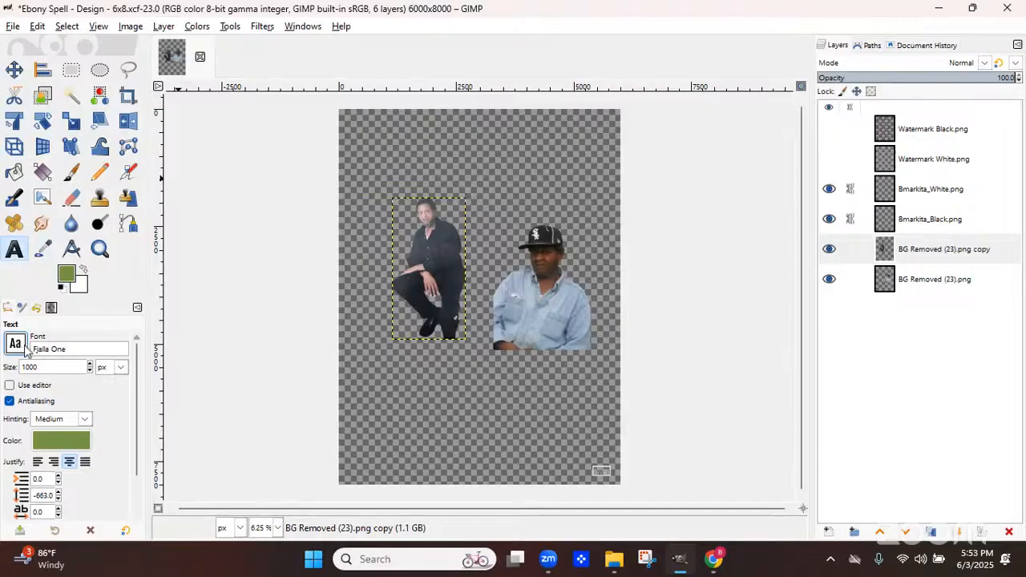
click(66, 356)
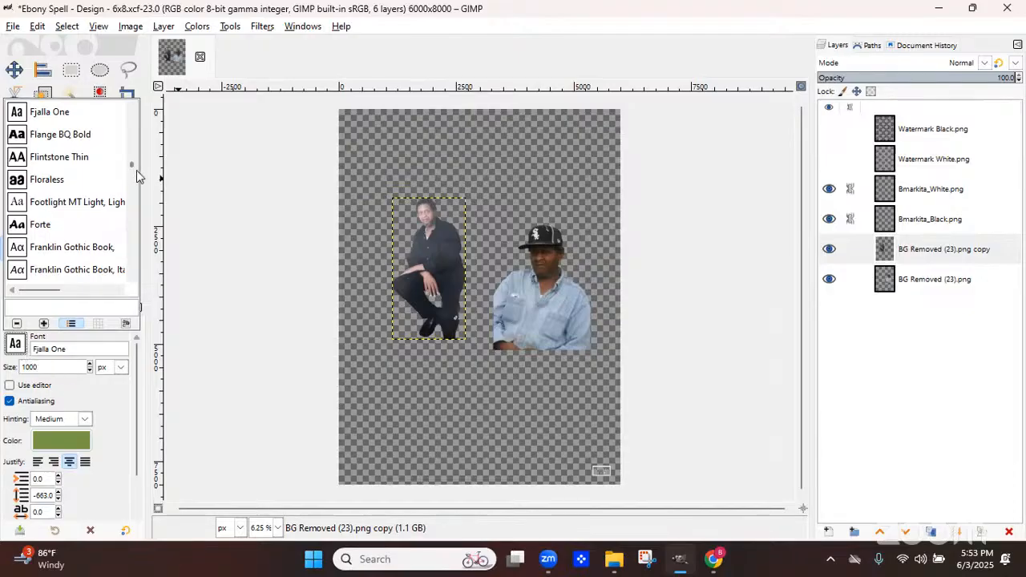
scroll(136, 170, down, 15)
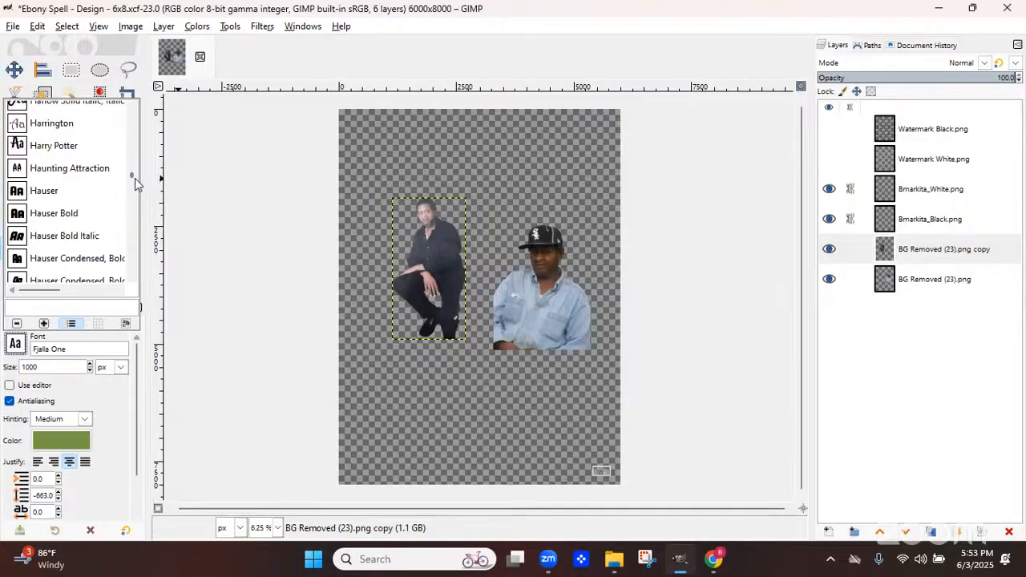
drag(135, 178, 134, 184)
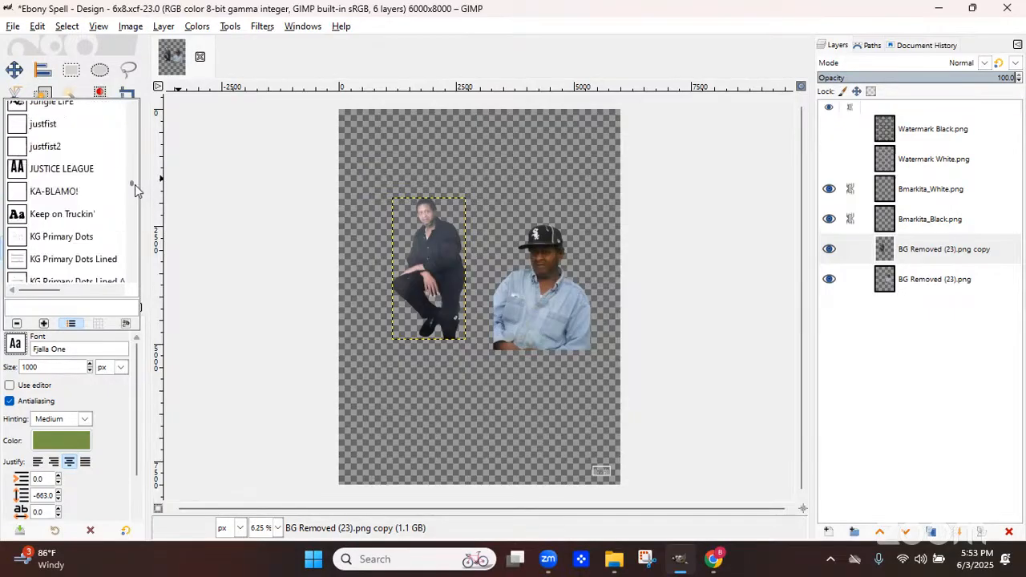
scroll(135, 189, down, 12)
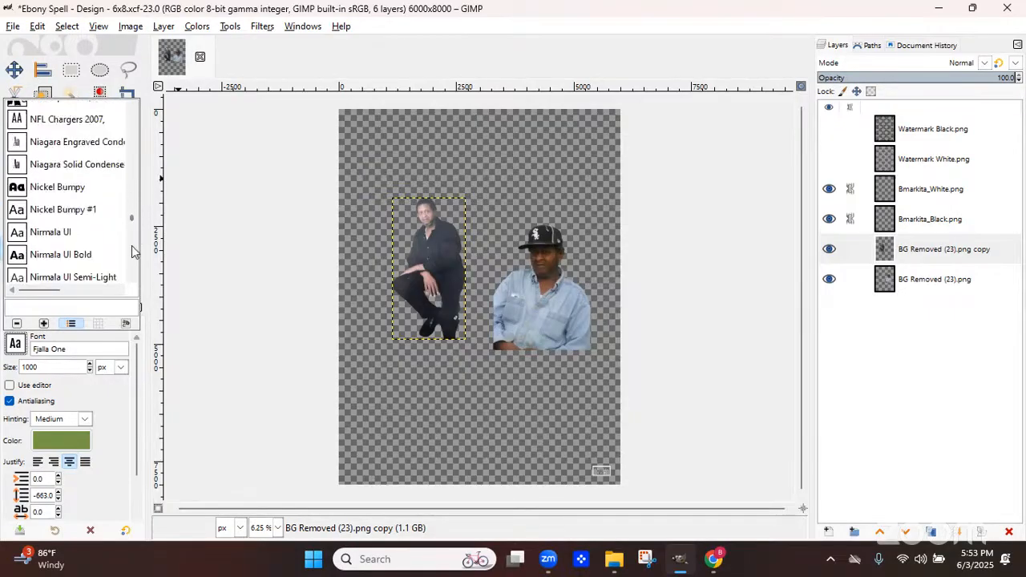
scroll(132, 252, down, 20)
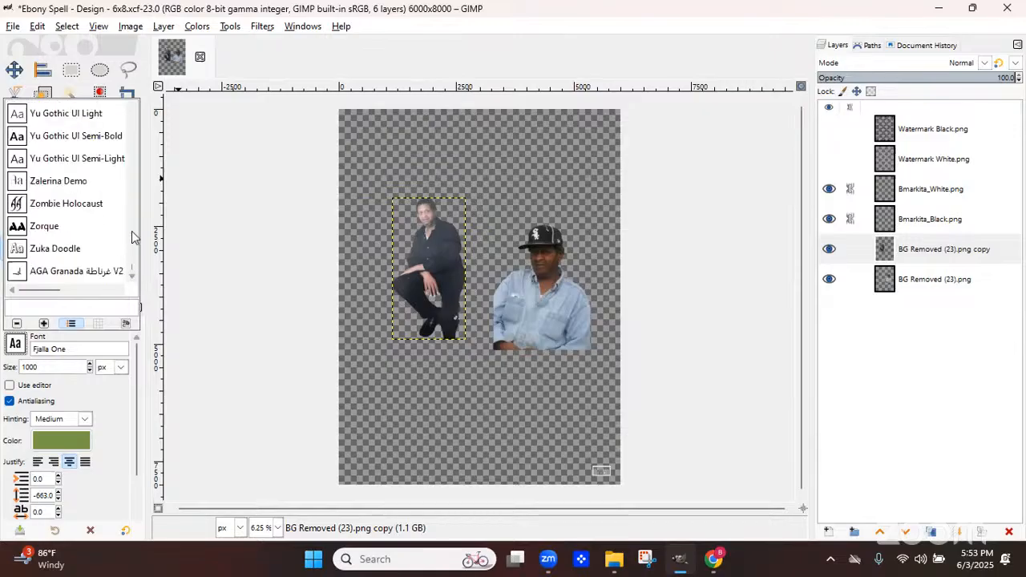
scroll(133, 229, up, 2)
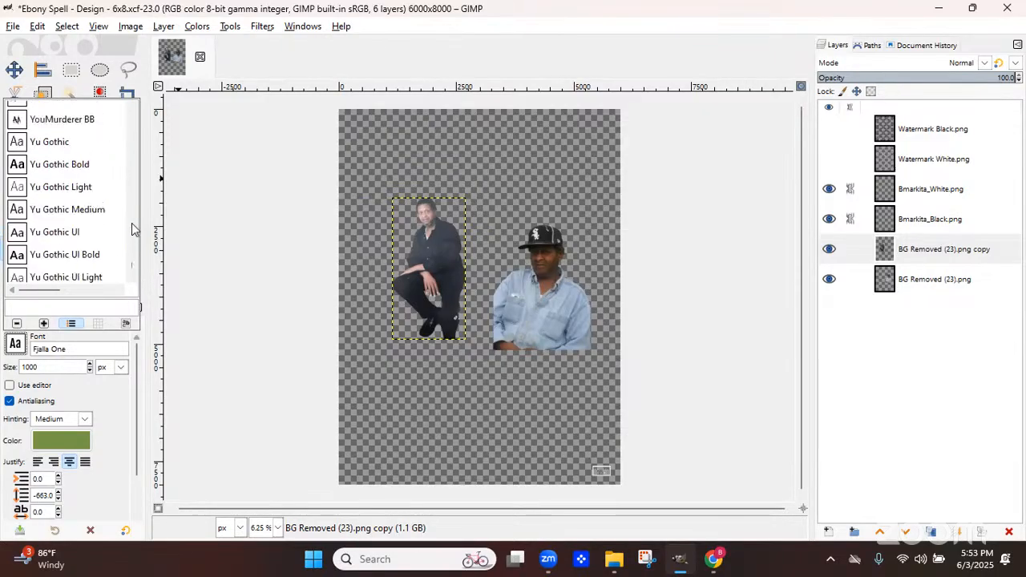
scroll(133, 229, up, 2)
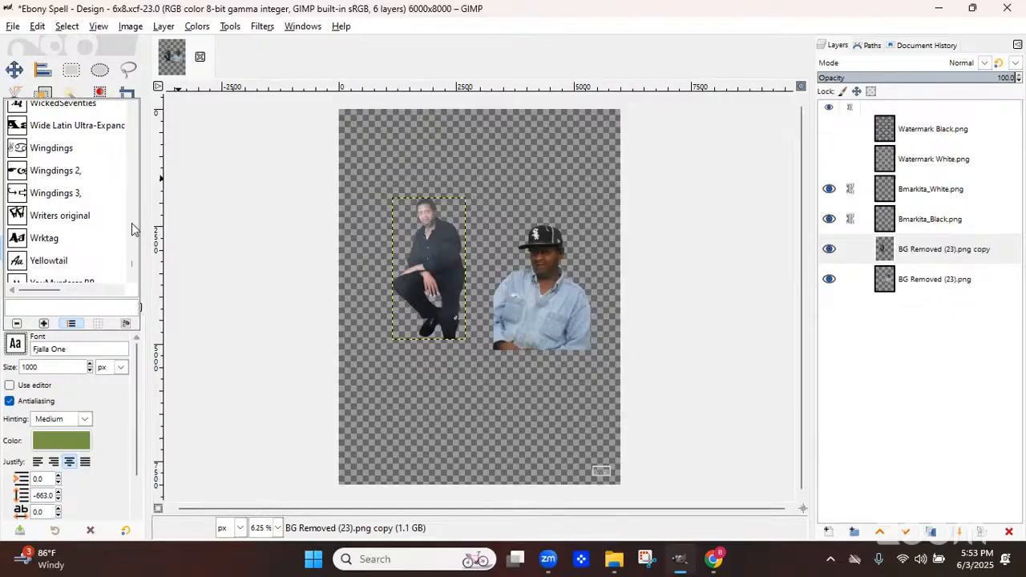
scroll(133, 229, up, 2)
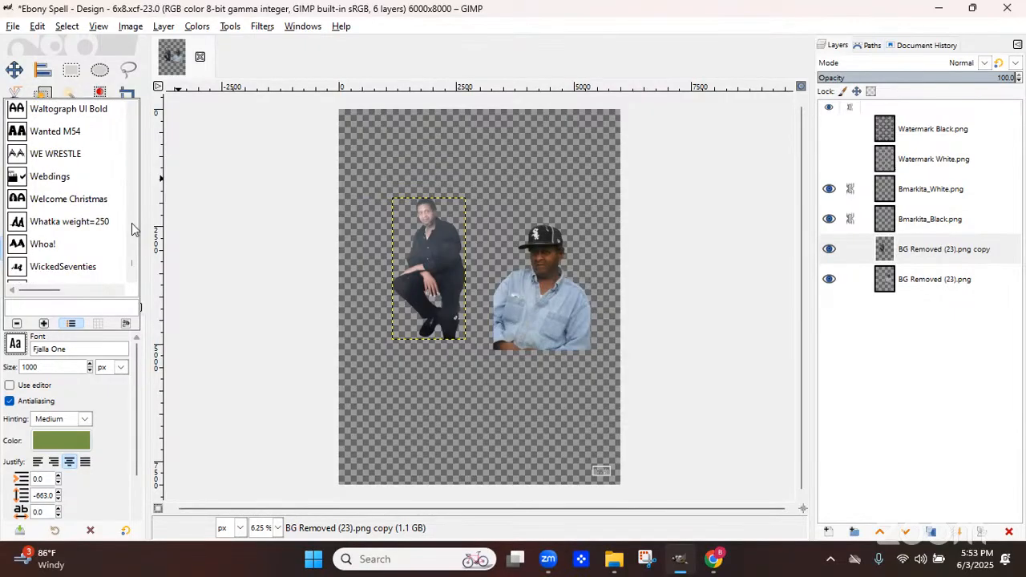
scroll(133, 229, up, 2)
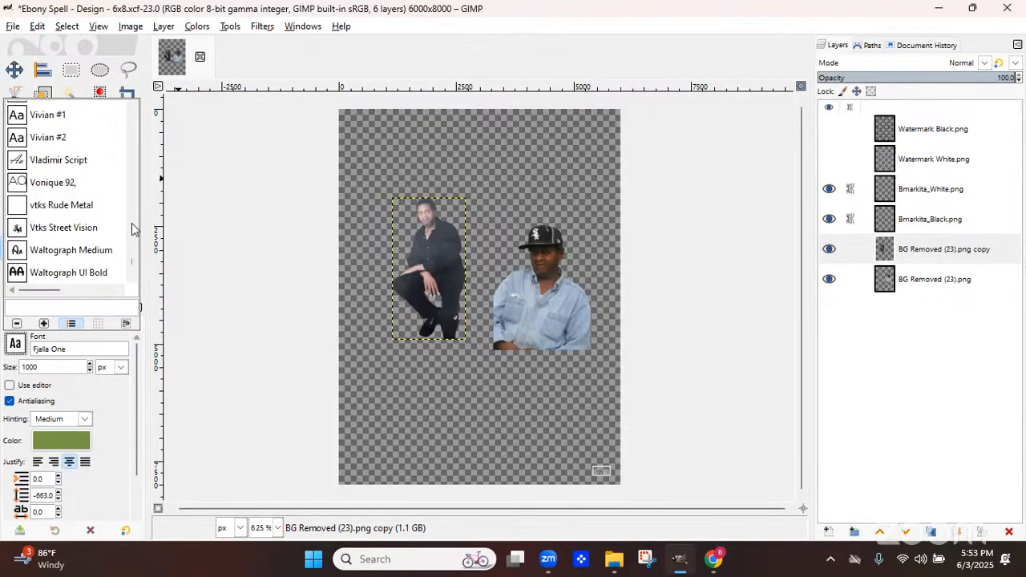
scroll(133, 230, up, 2)
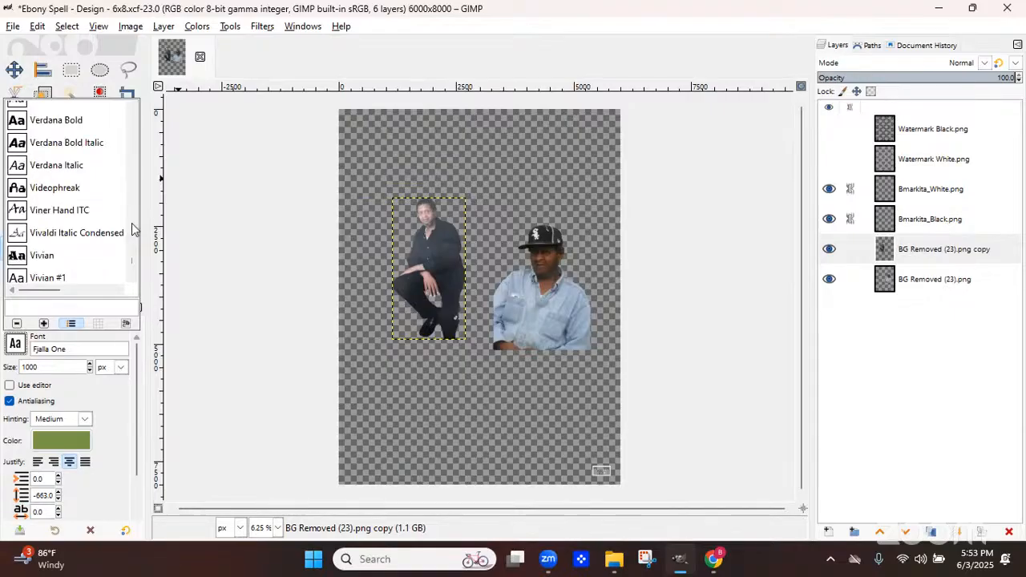
scroll(133, 229, up, 2)
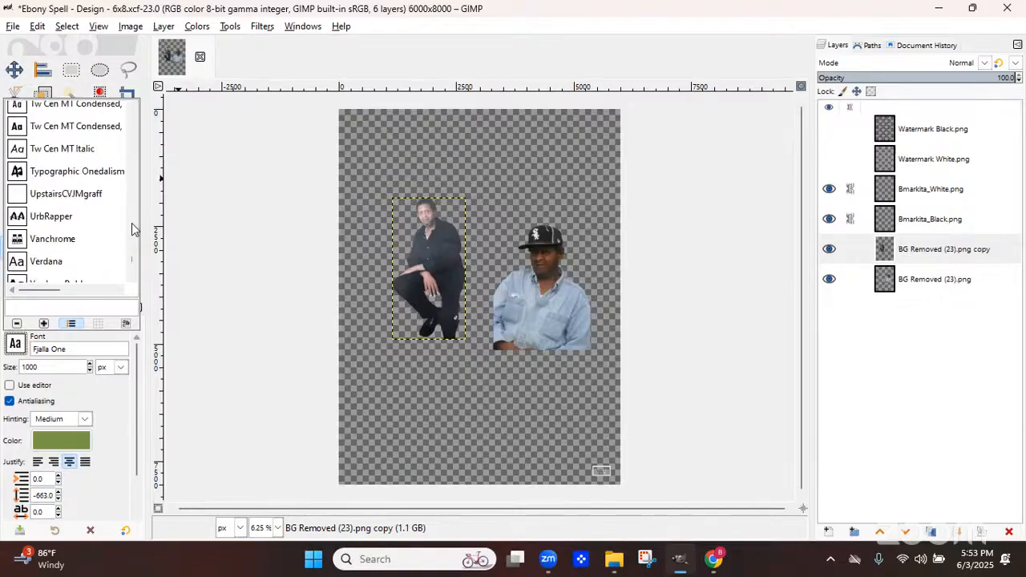
scroll(133, 229, up, 4)
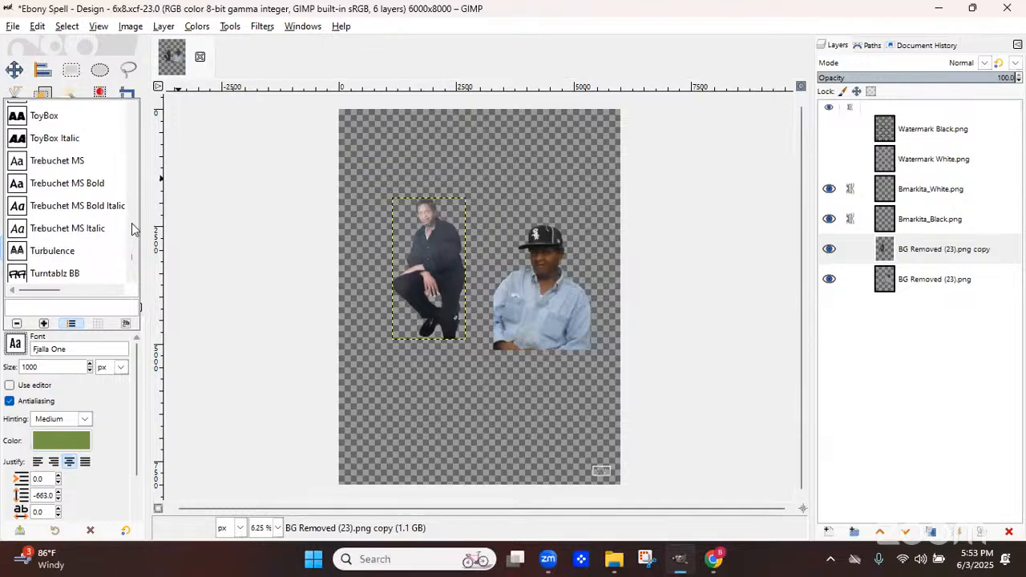
scroll(133, 229, up, 2)
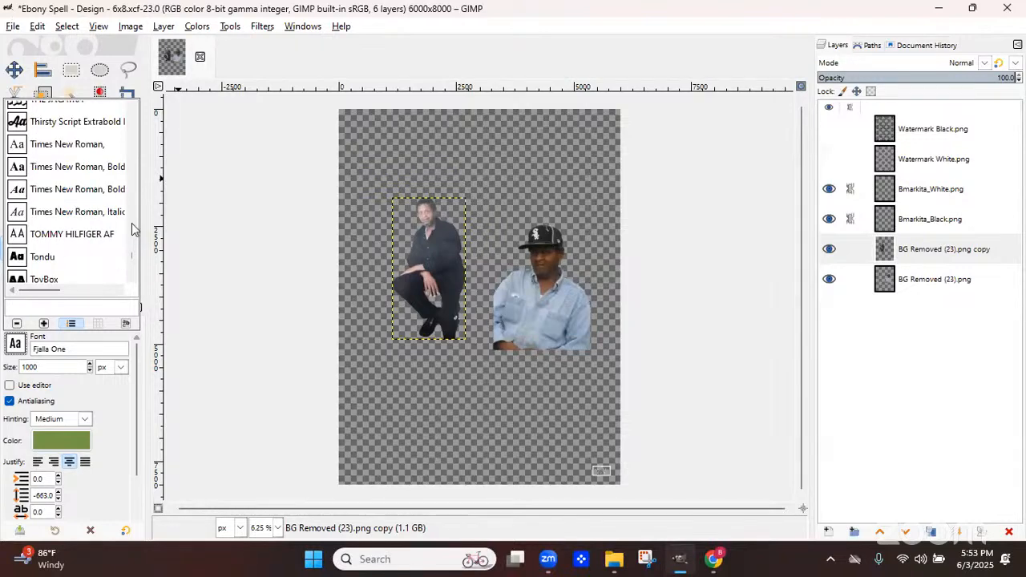
scroll(133, 229, up, 2)
scroll(132, 229, up, 2)
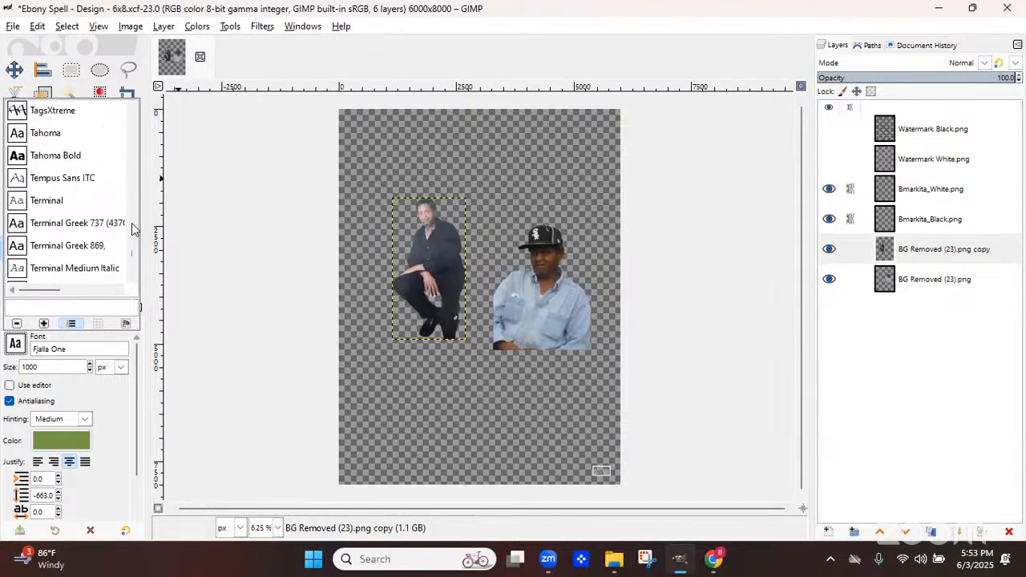
scroll(131, 229, up, 2)
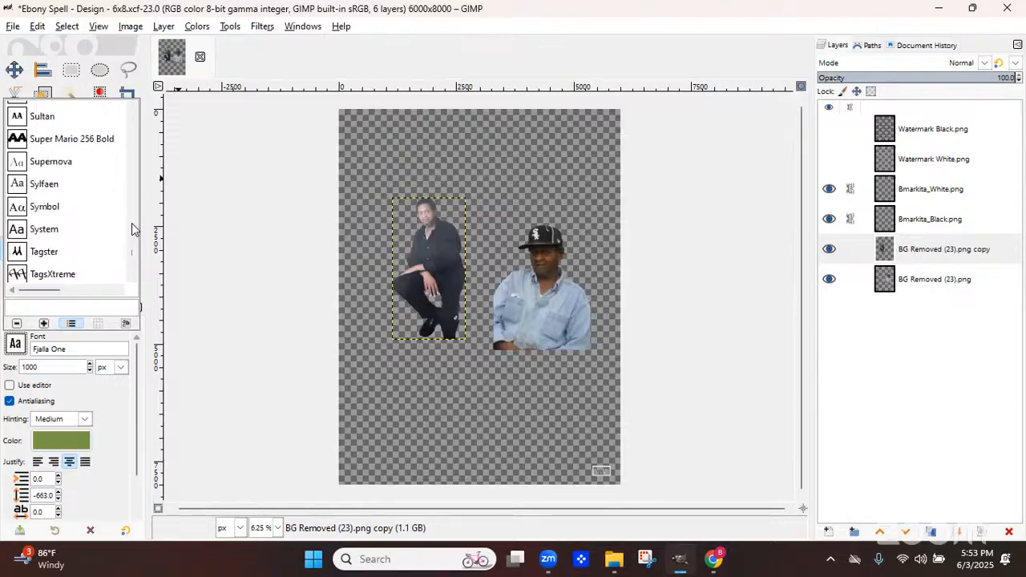
scroll(133, 229, up, 4)
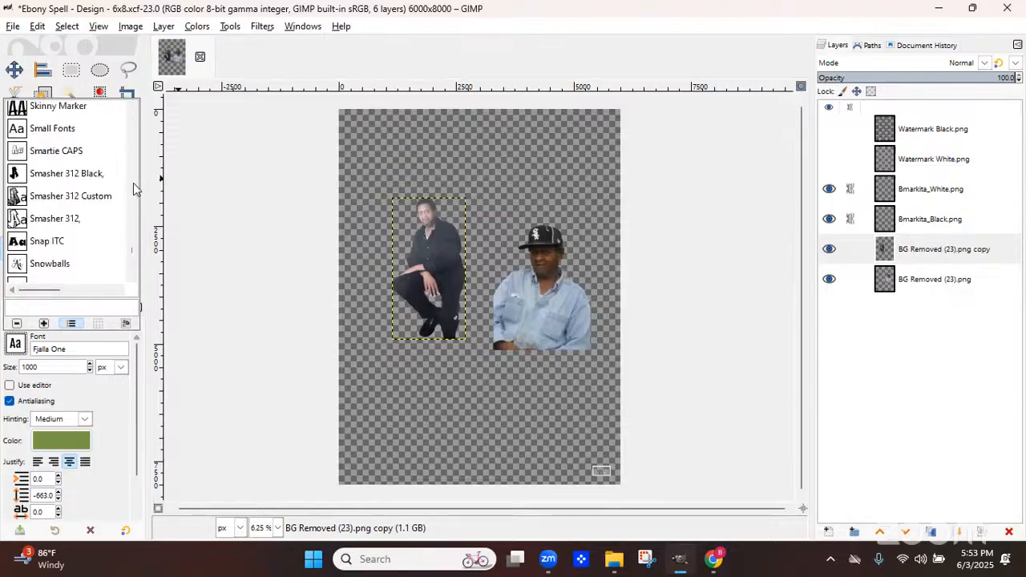
scroll(134, 189, up, 2)
scroll(134, 189, up, 2)
scroll(134, 188, up, 2)
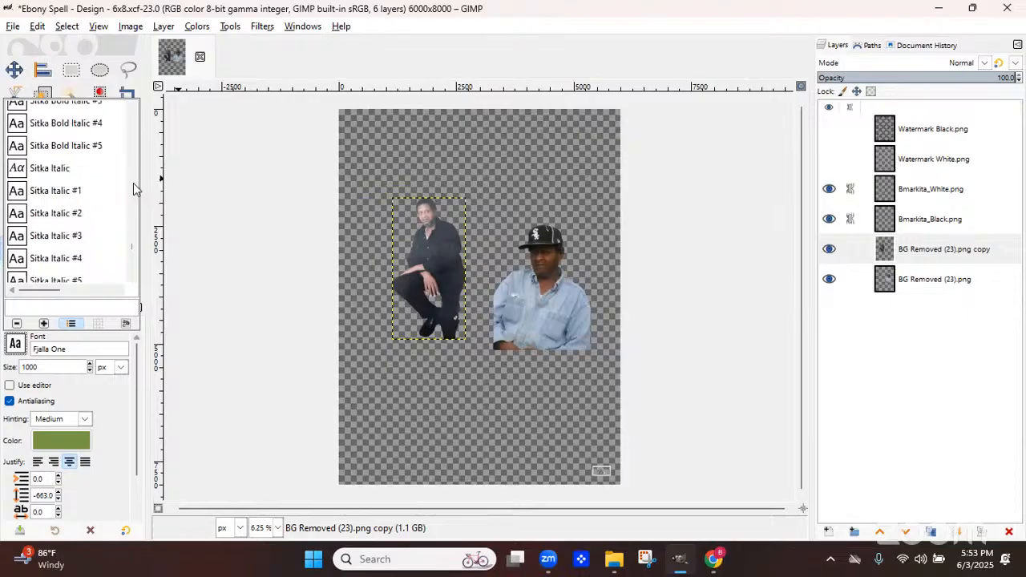
scroll(134, 189, up, 5)
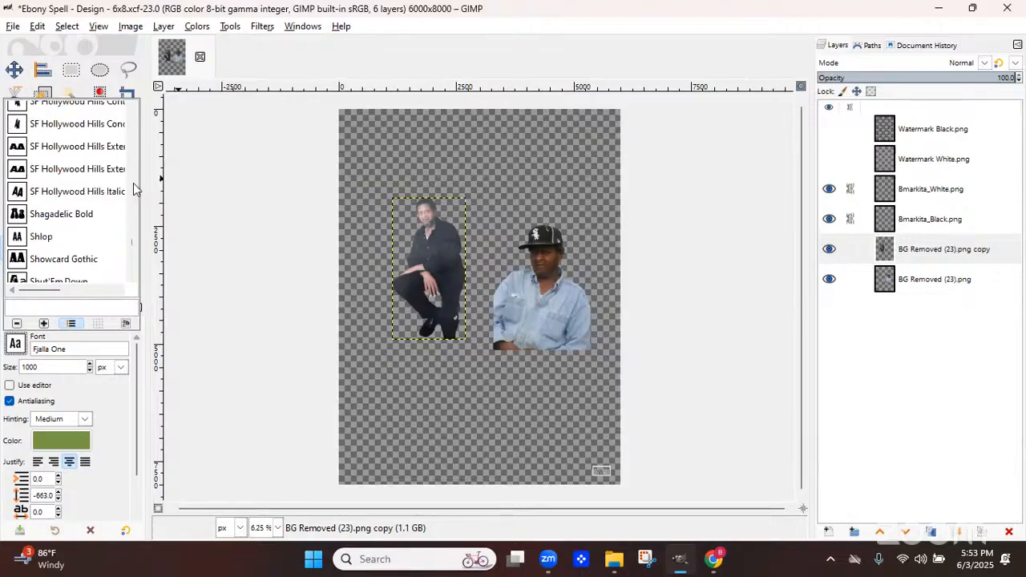
scroll(134, 188, up, 10)
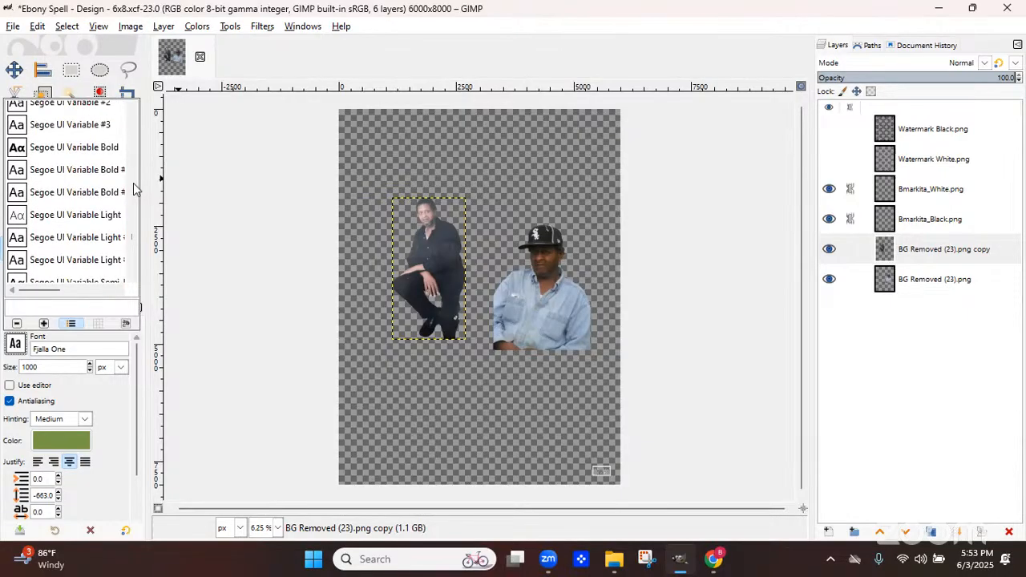
scroll(134, 188, up, 8)
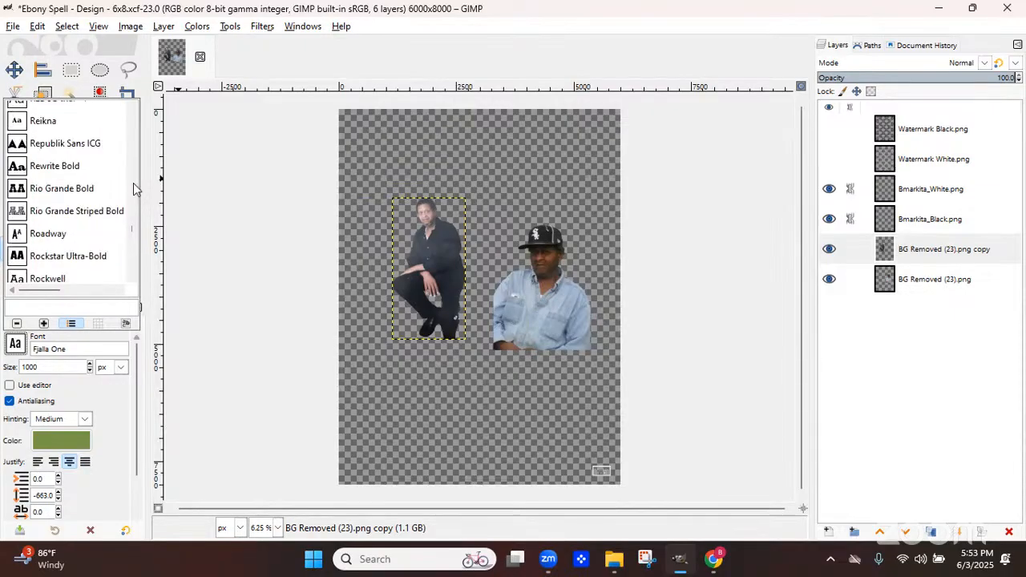
scroll(134, 189, up, 3)
scroll(134, 188, up, 3)
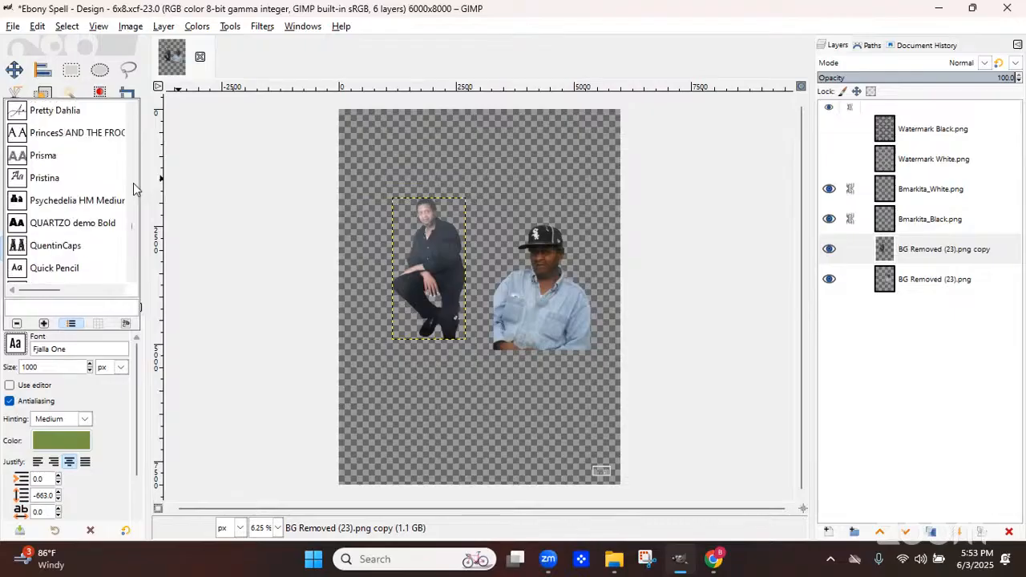
scroll(132, 242, down, 3)
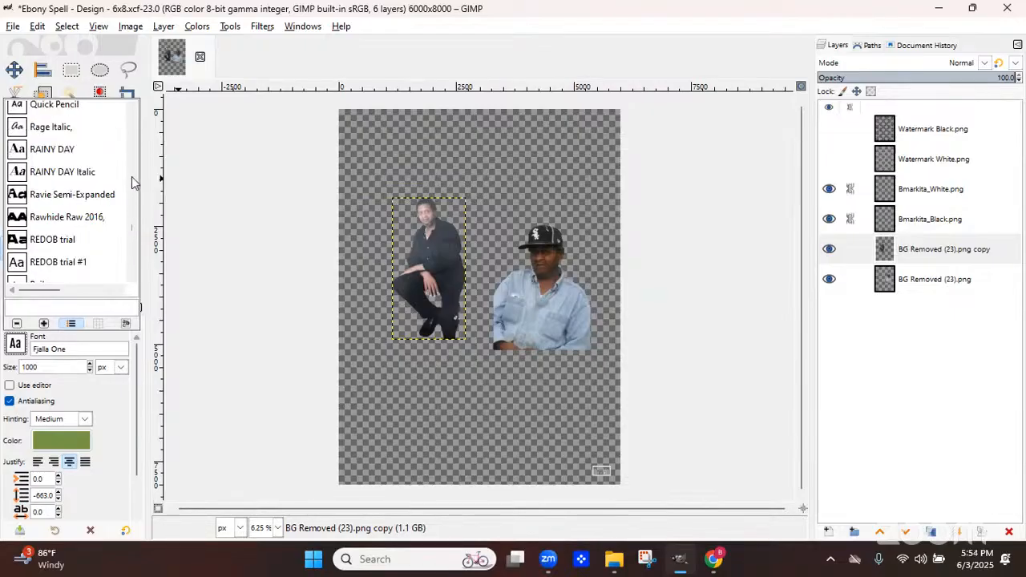
double_click(44, 151)
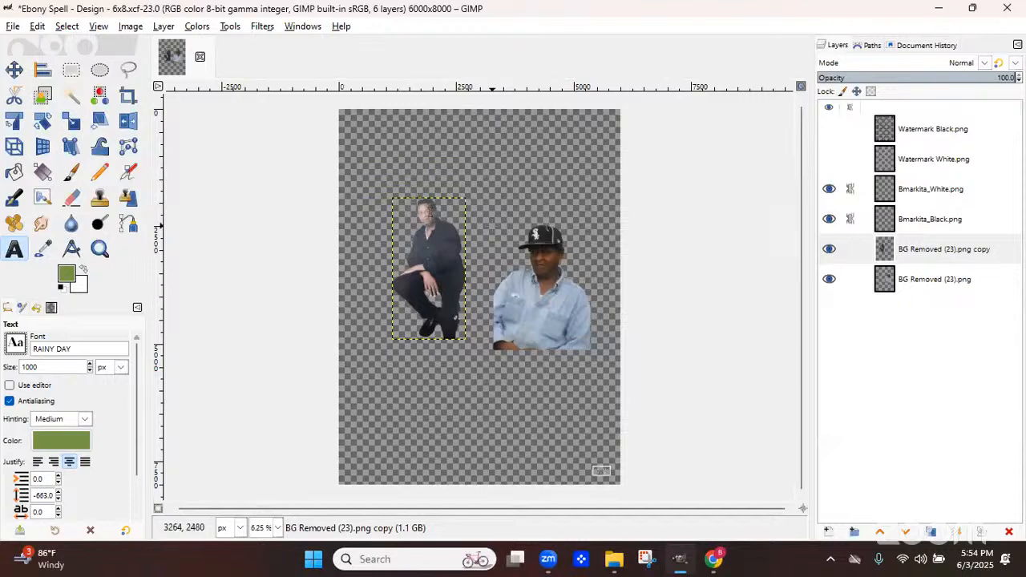
Set the text size to 500 px and the line spacing to 0.0
double_click(52, 366)
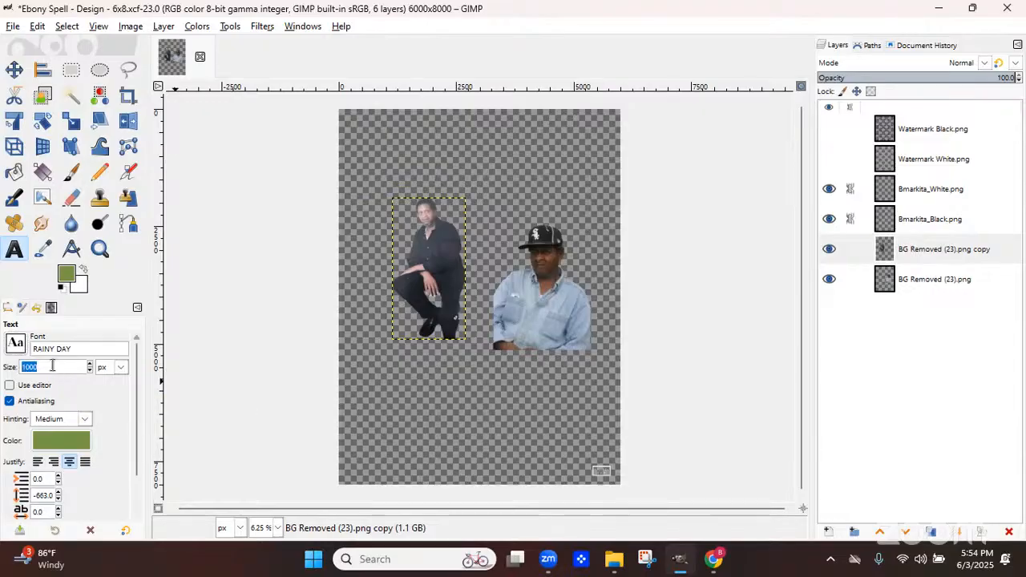
text(500)
triple_click(47, 502)
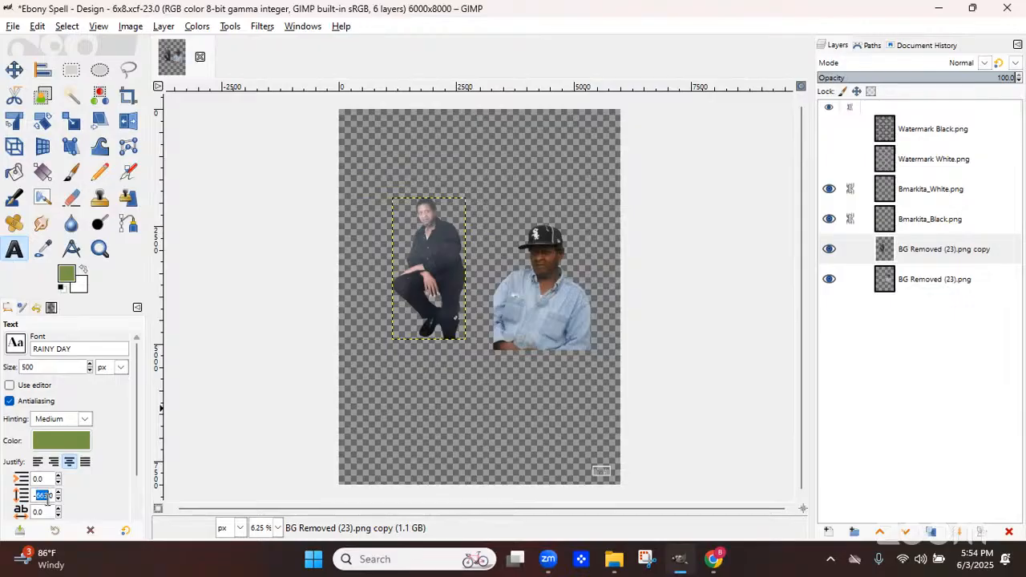
text(0.0)
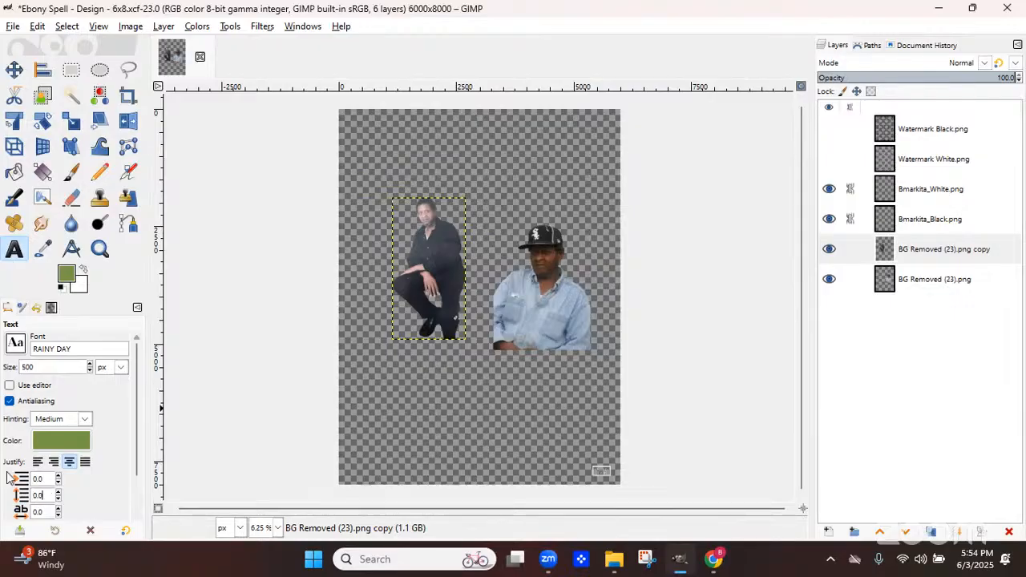
Swap the colours to make white the foreground, then paste the order's memorial wording into a new text box near the canvas top
click(83, 271)
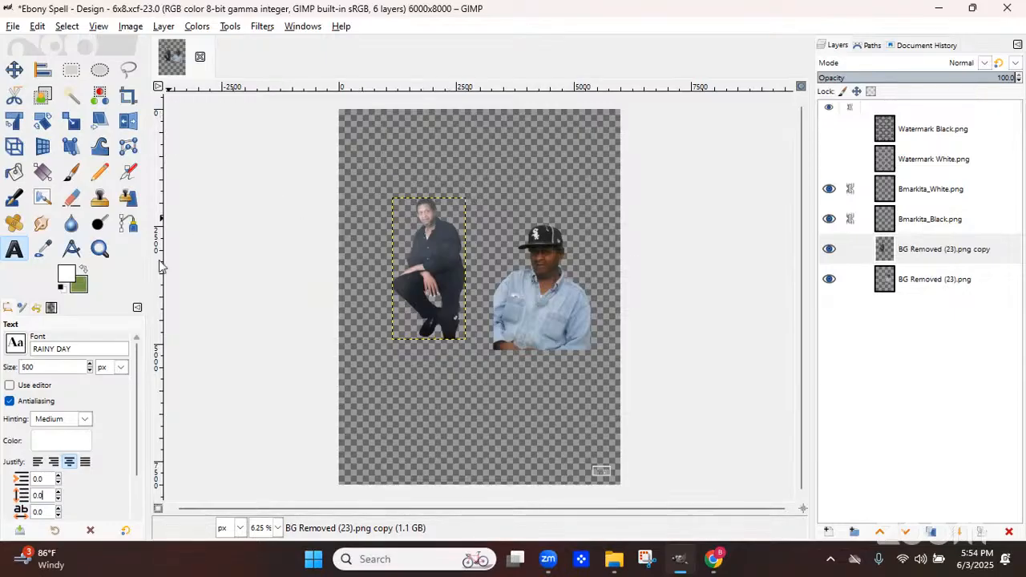
click(365, 180)
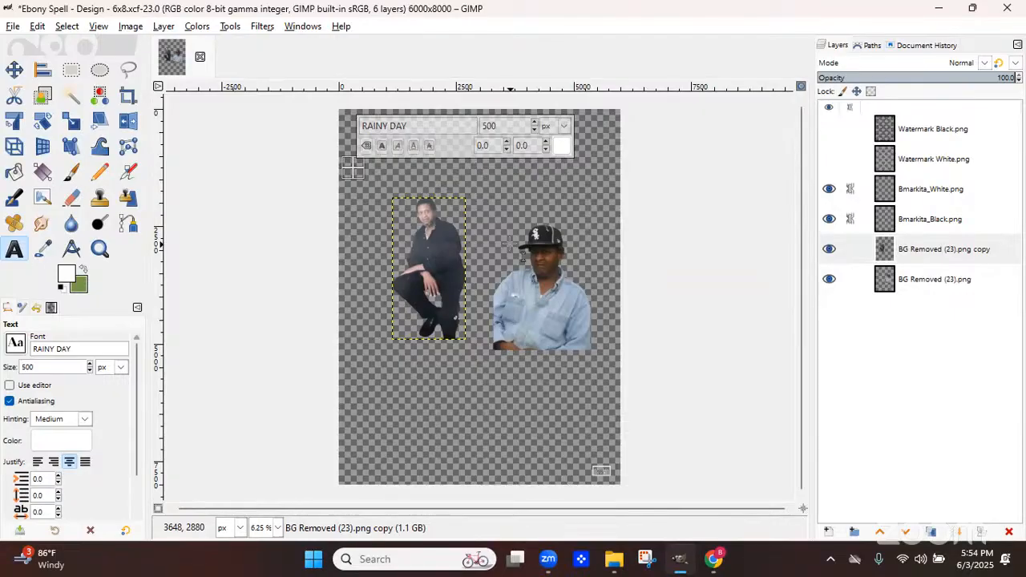
key(ctrl+v)
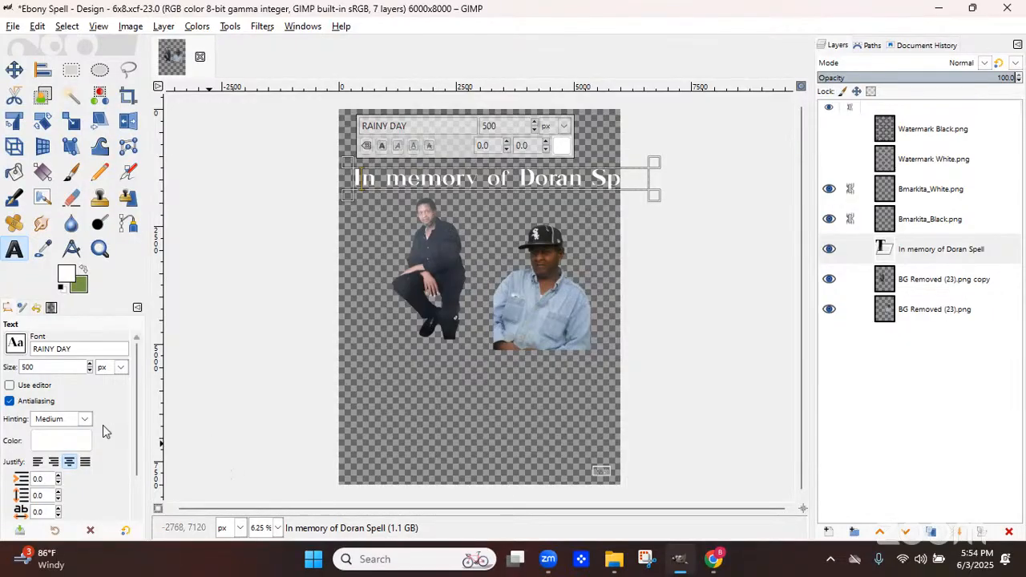
drag(136, 468, 135, 513)
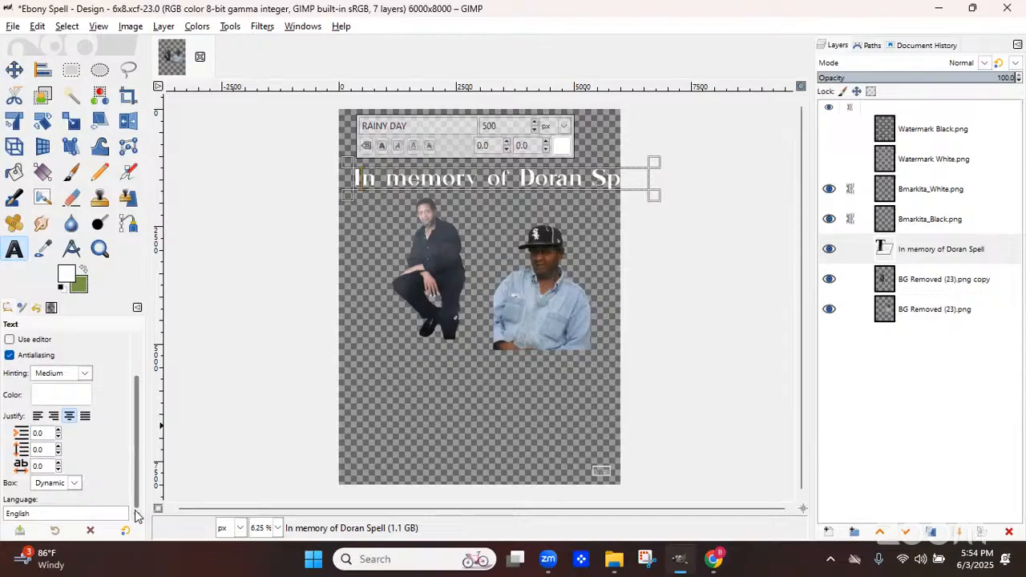
scroll(140, 397, up, 3)
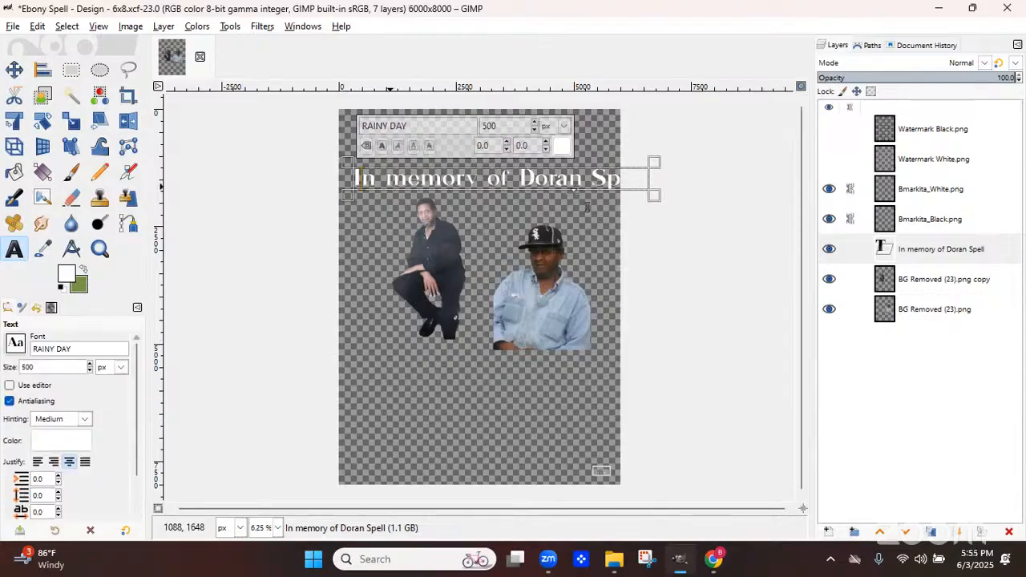
text(N MEMO)
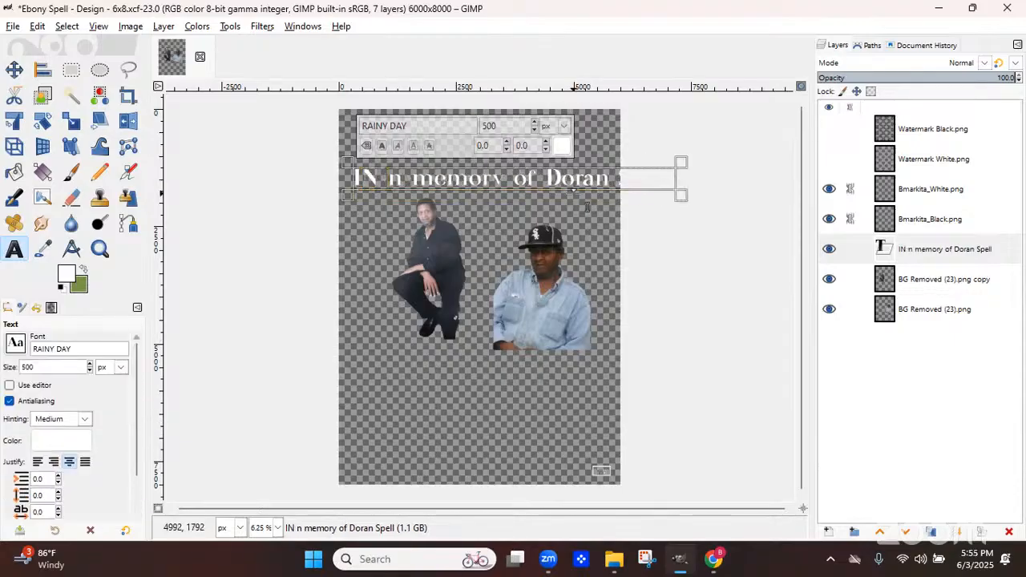
text(RY OF)
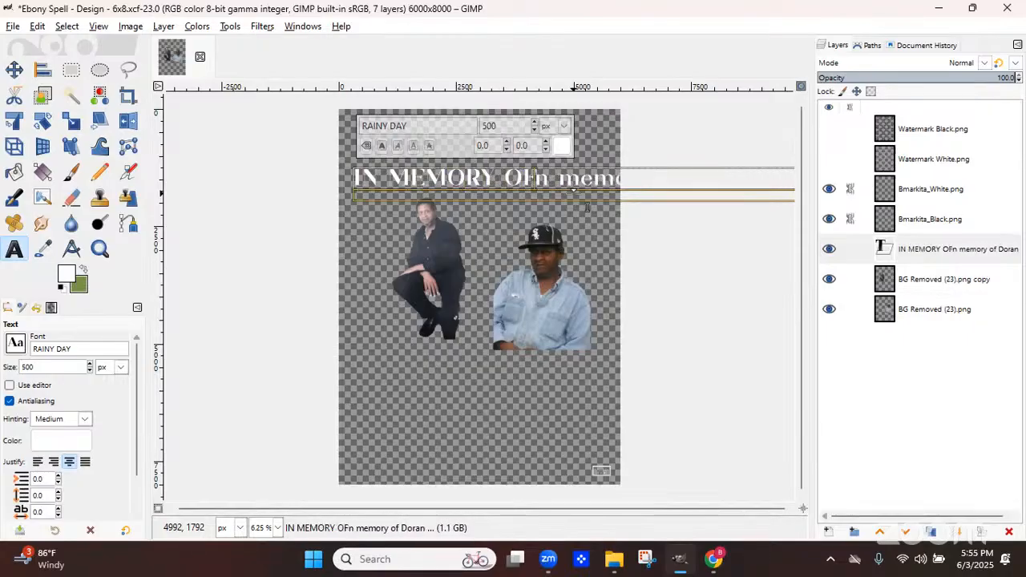
key(Delete)
key(Delete)
key(Delete)
key(Delete)
key(Delete)
key(Delete)
key(Delete)
key(Delete)
key(Delete)
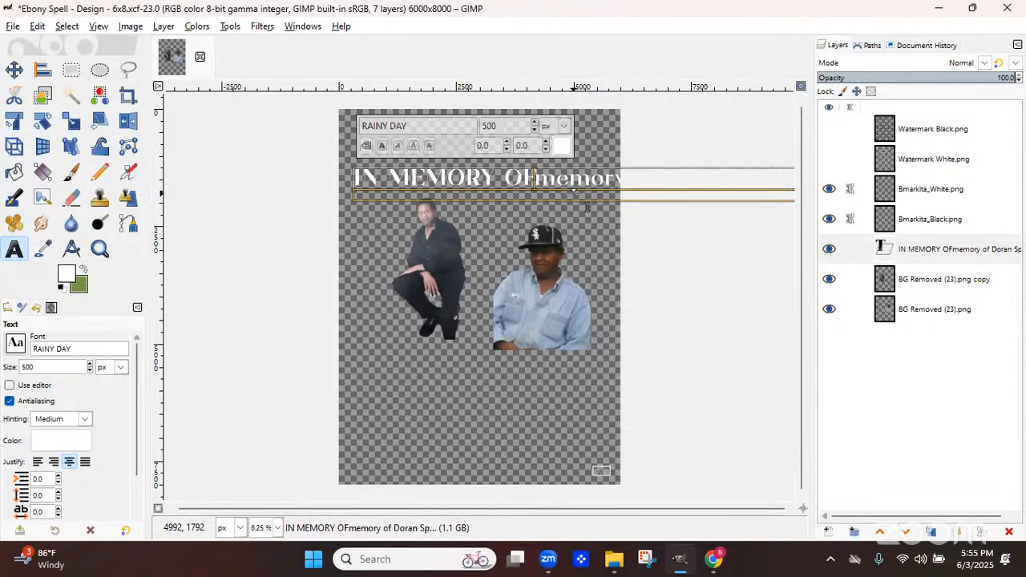
key(Delete)
key(Delete)
key(Delete)
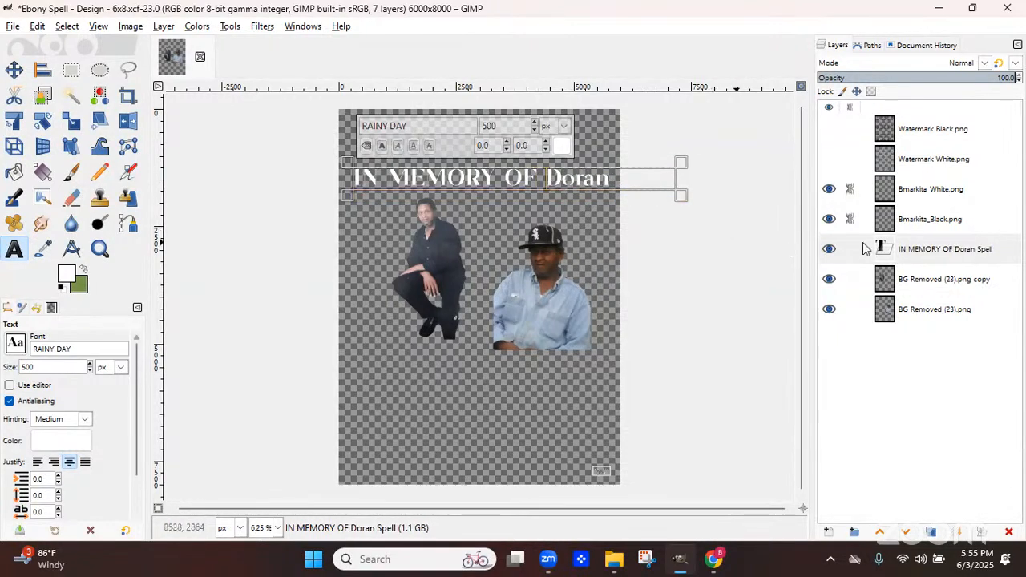
Duplicate the wording text layer and hide the original layer
click(894, 250)
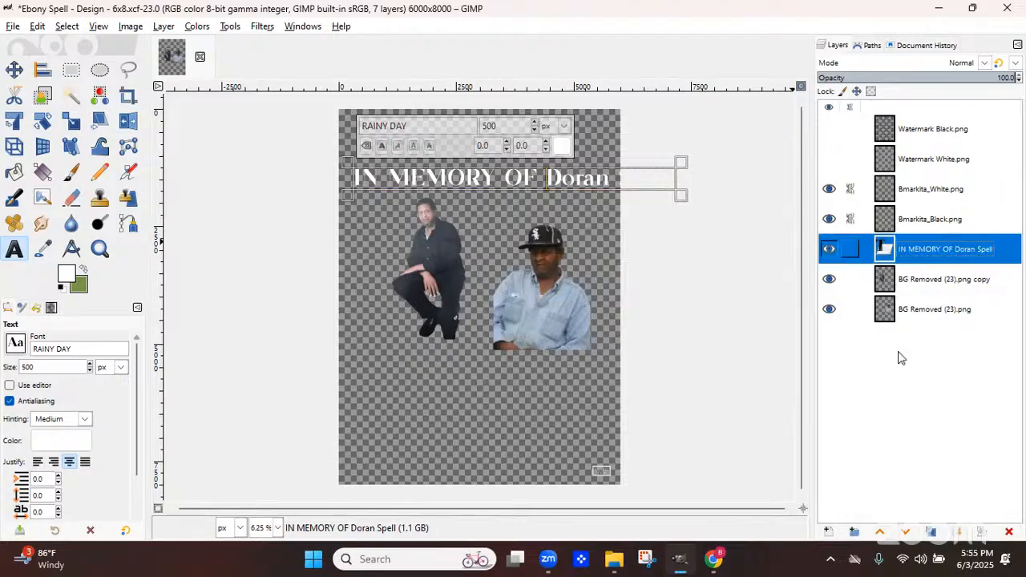
click(931, 532)
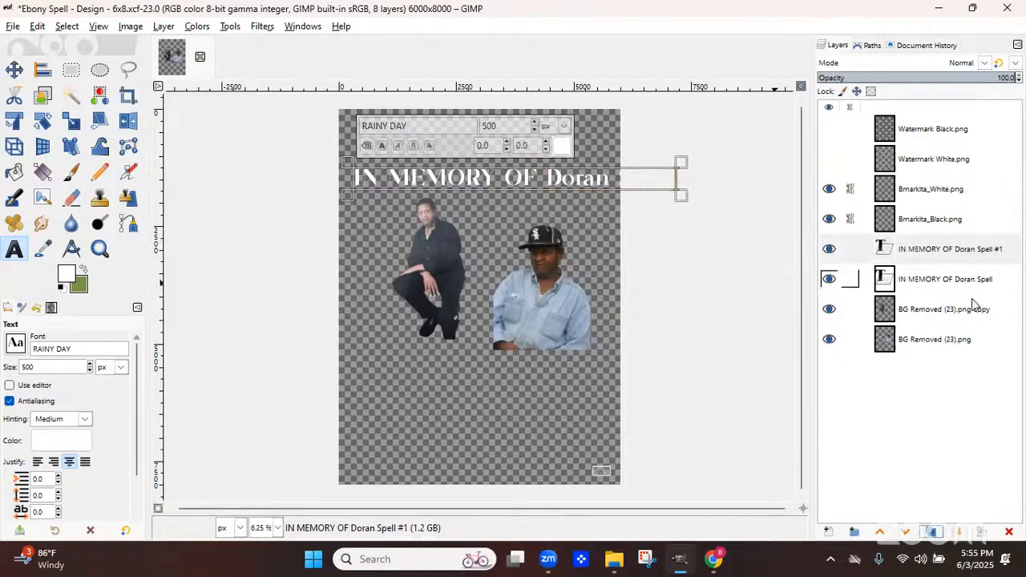
click(829, 279)
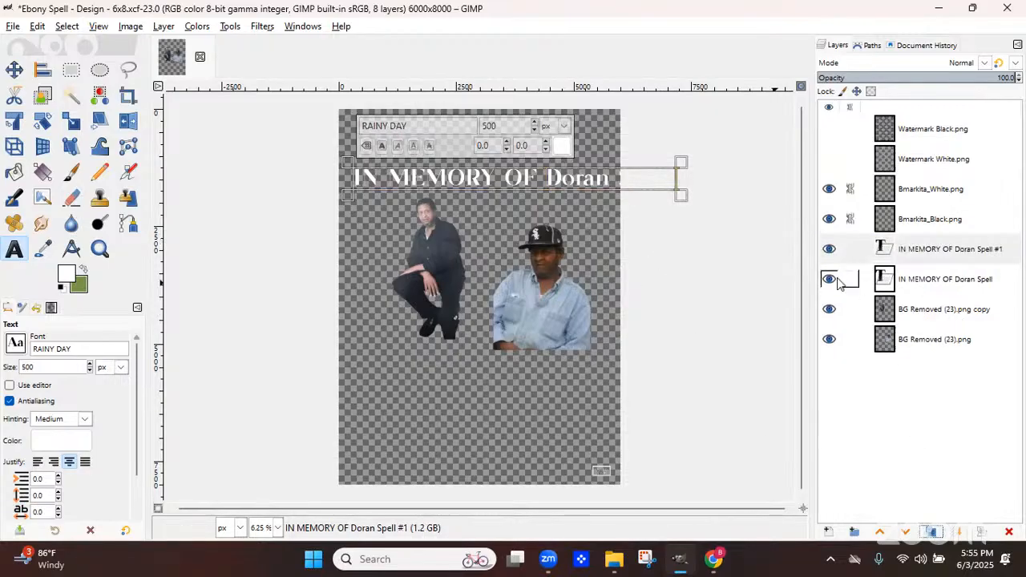
Delete the name from the duplicated text, leaving only IN MEMORY OF
click(552, 186)
key(Delete)
key(Delete)
key(Delete)
key(Delete)
key(Delete)
key(Delete)
key(Delete)
key(Delete)
key(Delete)
key(Delete)
key(Delete)
key(Delete)
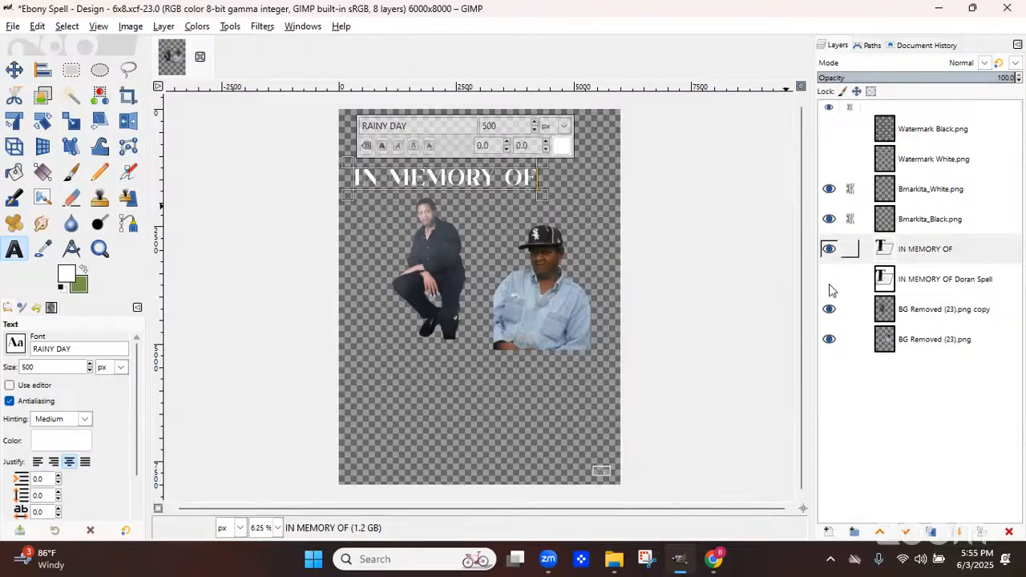
click(829, 250)
click(829, 279)
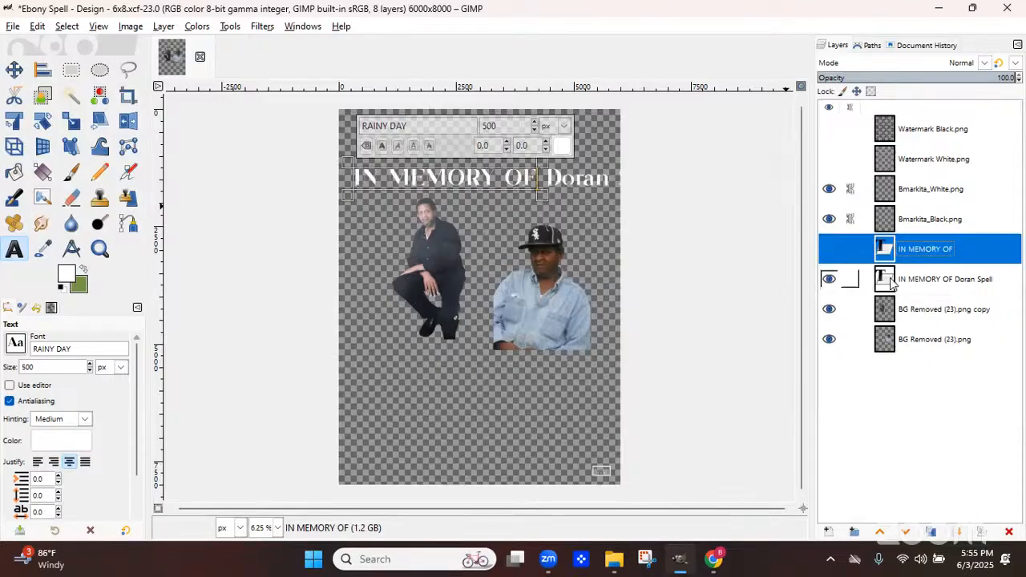
click(555, 180)
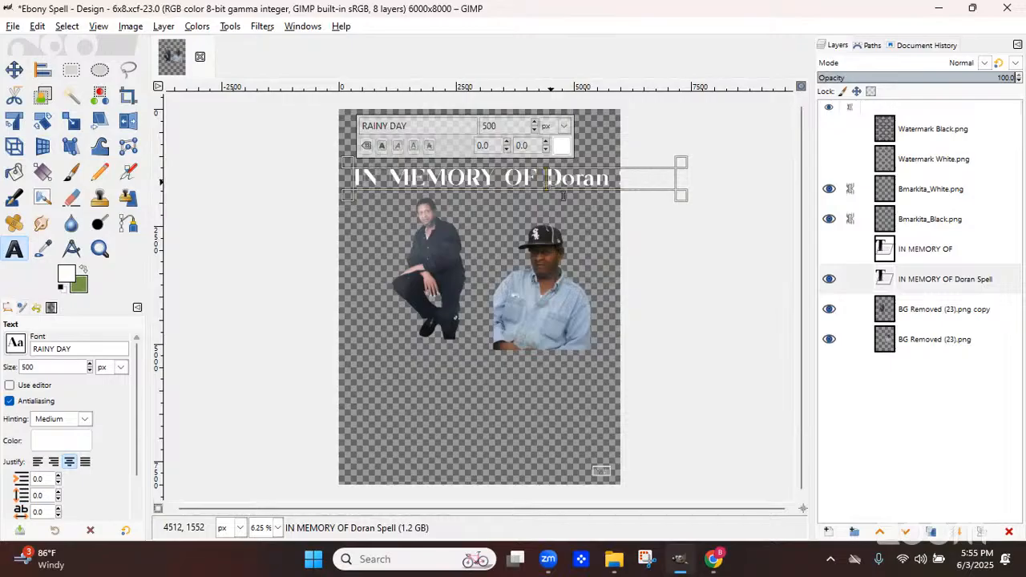
key(BackSpace)
key(BackSpace)
key(BackSpace)
key(BackSpace)
key(BackSpace)
key(BackSpace)
key(BackSpace)
key(BackSpace)
key(BackSpace)
key(BackSpace)
key(BackSpace)
key(BackSpace)
key(BackSpace)
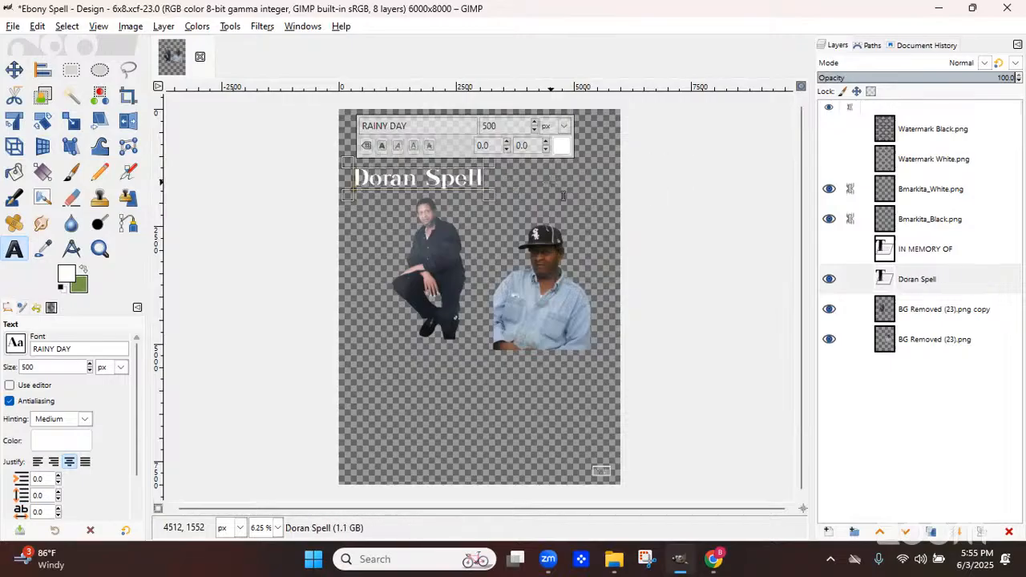
triple_click(449, 194)
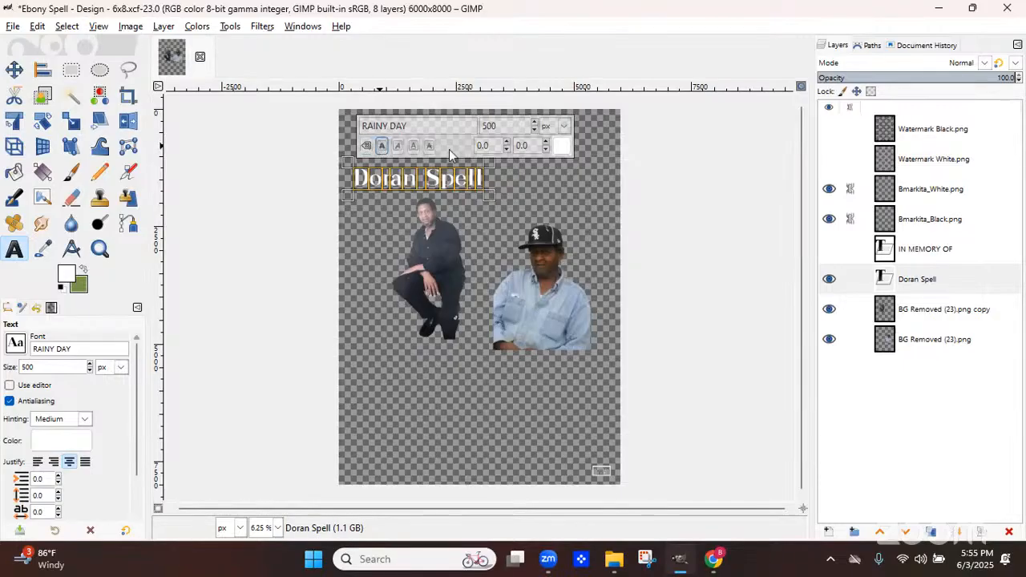
triple_click(411, 126)
text(Blacksword)
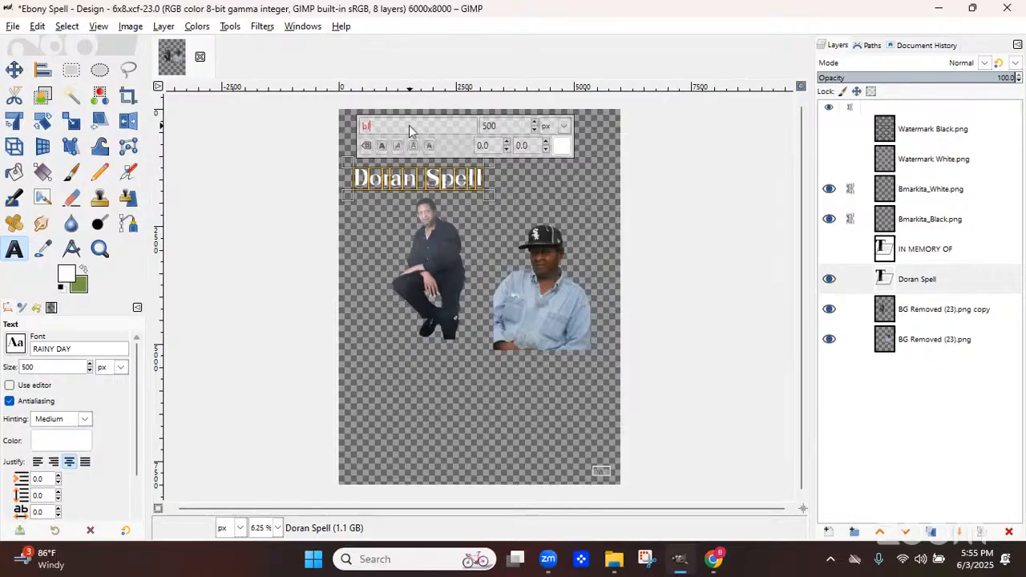
key(Return)
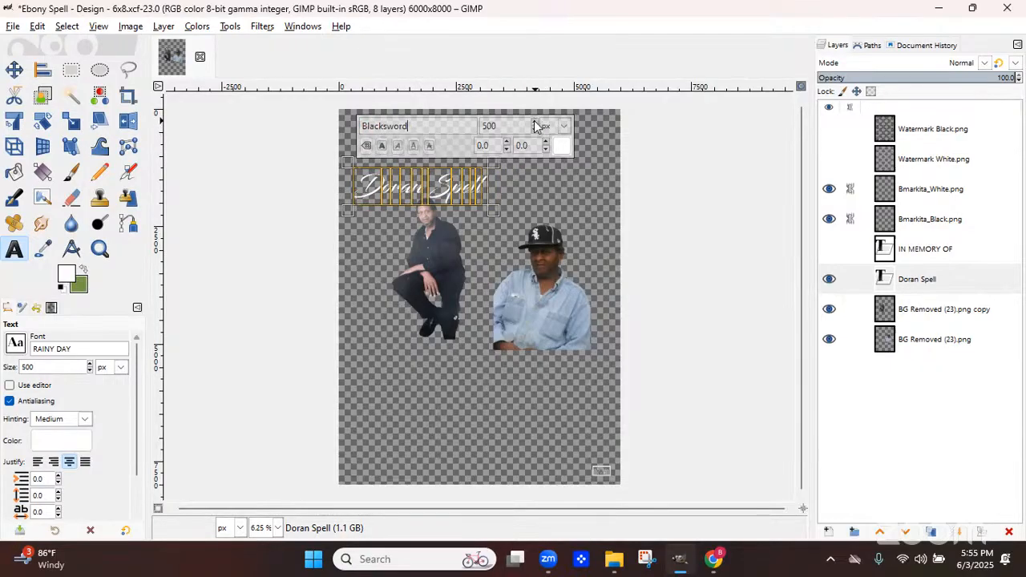
drag(536, 125, 536, 125)
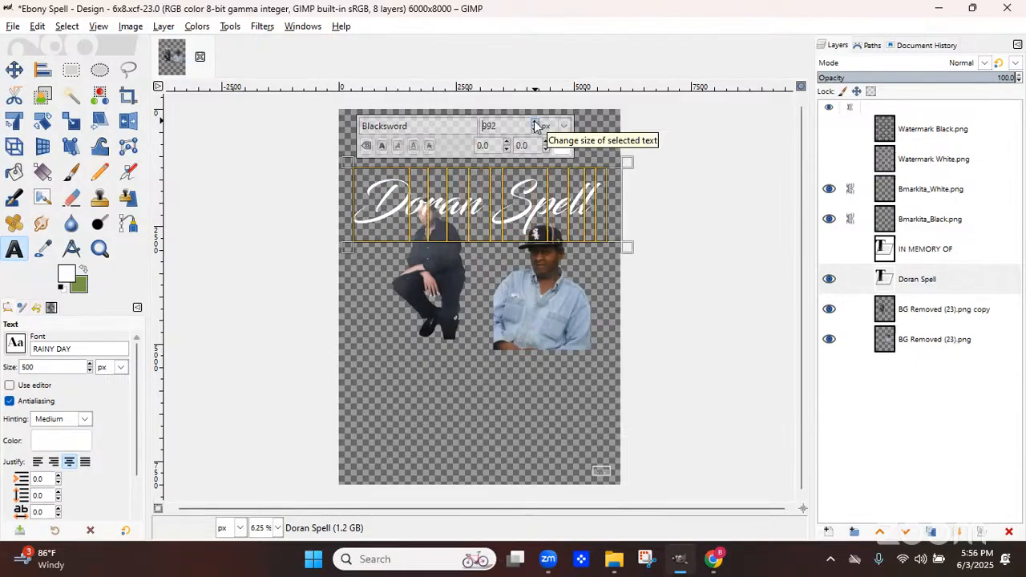
click(9, 72)
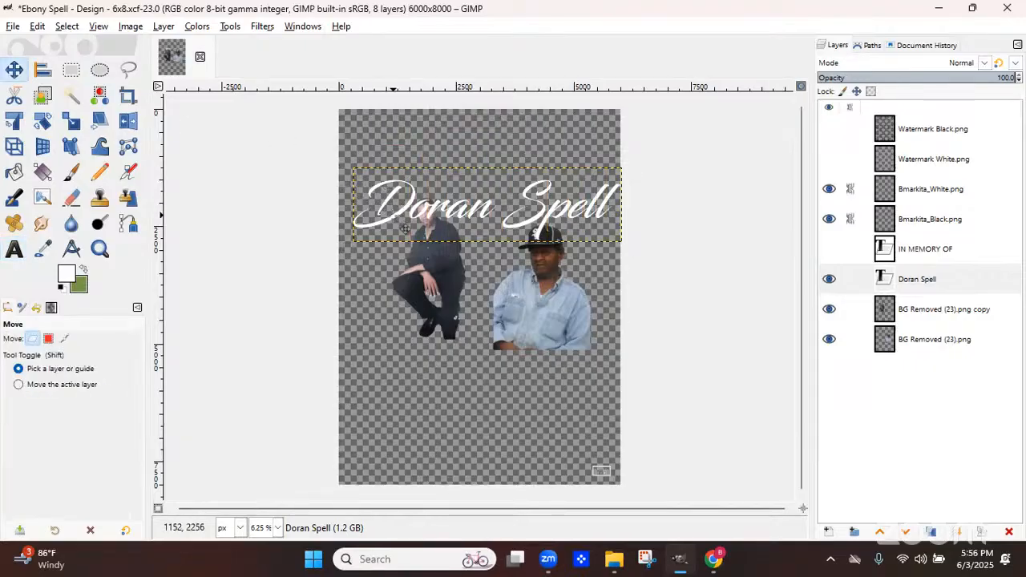
drag(393, 217, 398, 447)
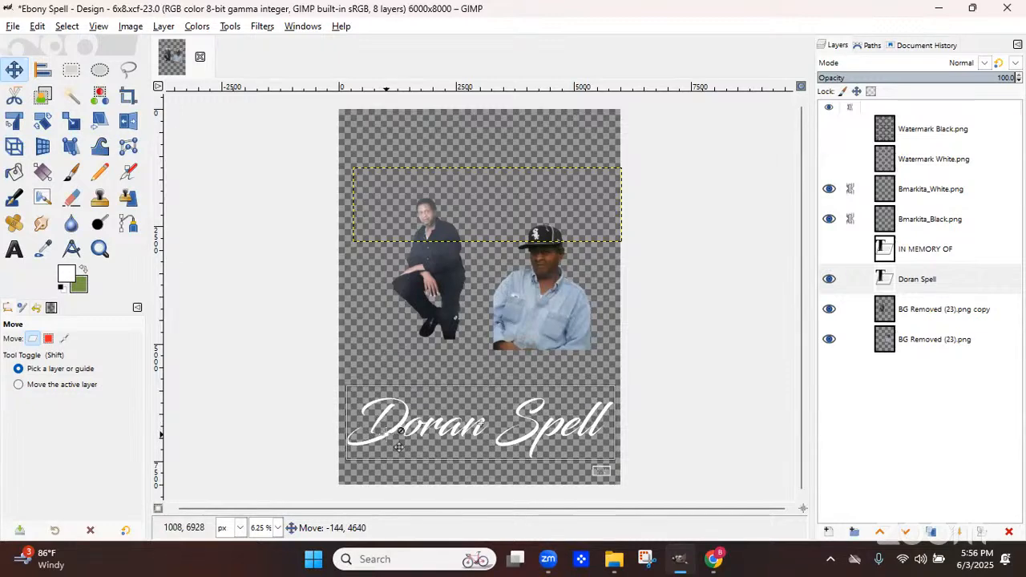
click(833, 250)
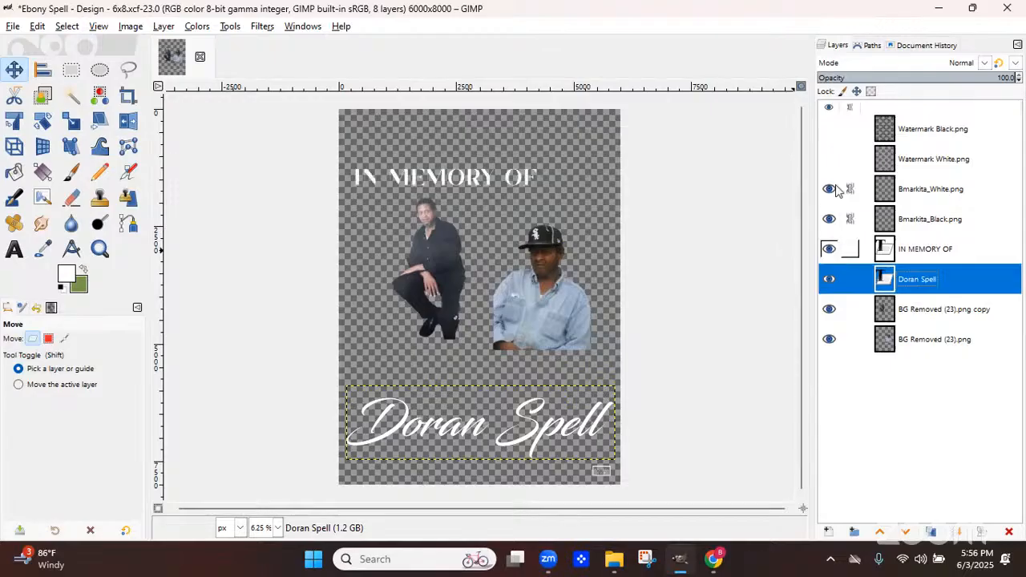
Duplicate the IN MEMORY OF text layer and delete OF from the copy, leaving IN MEMORY
click(15, 252)
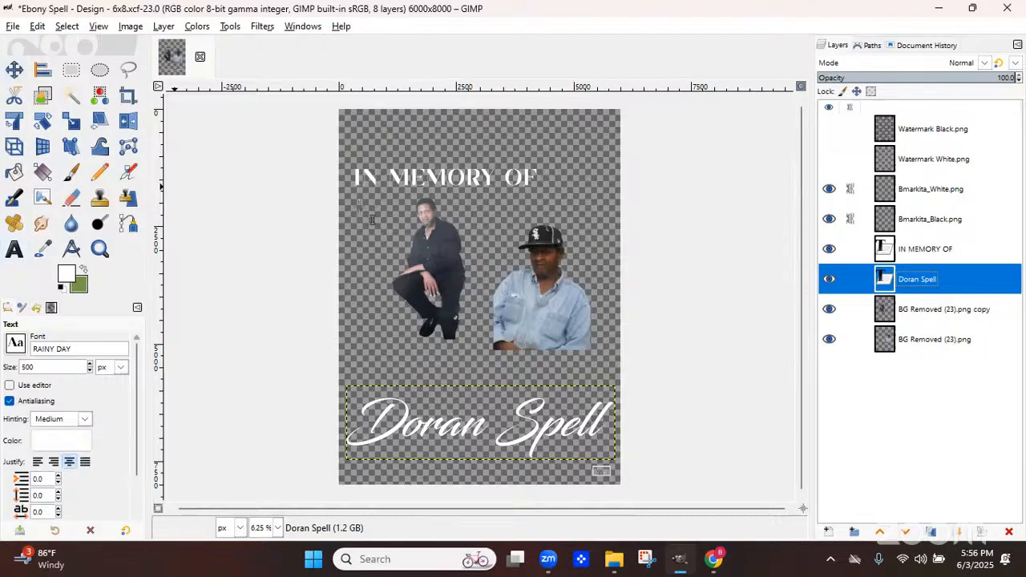
click(511, 183)
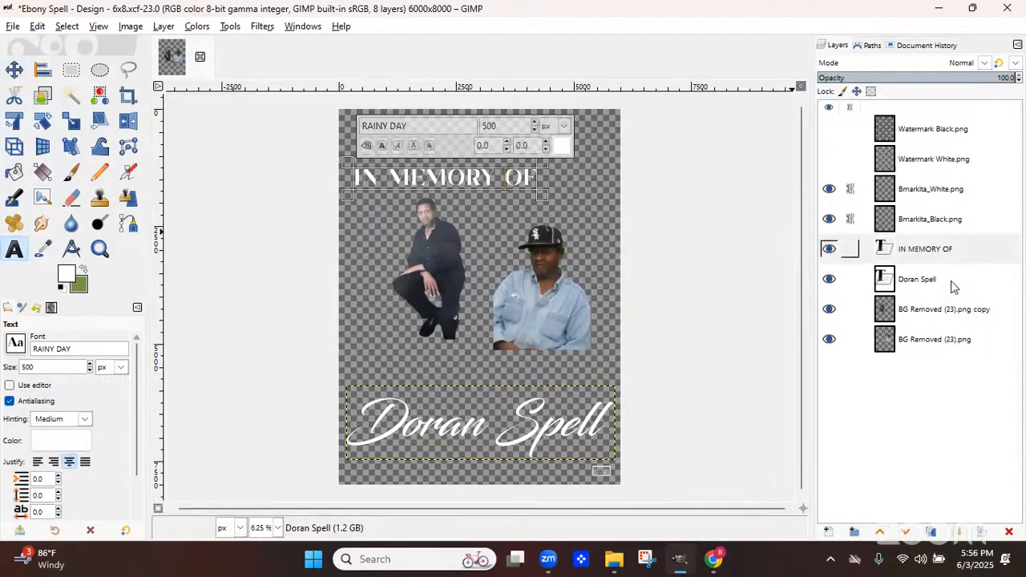
click(933, 533)
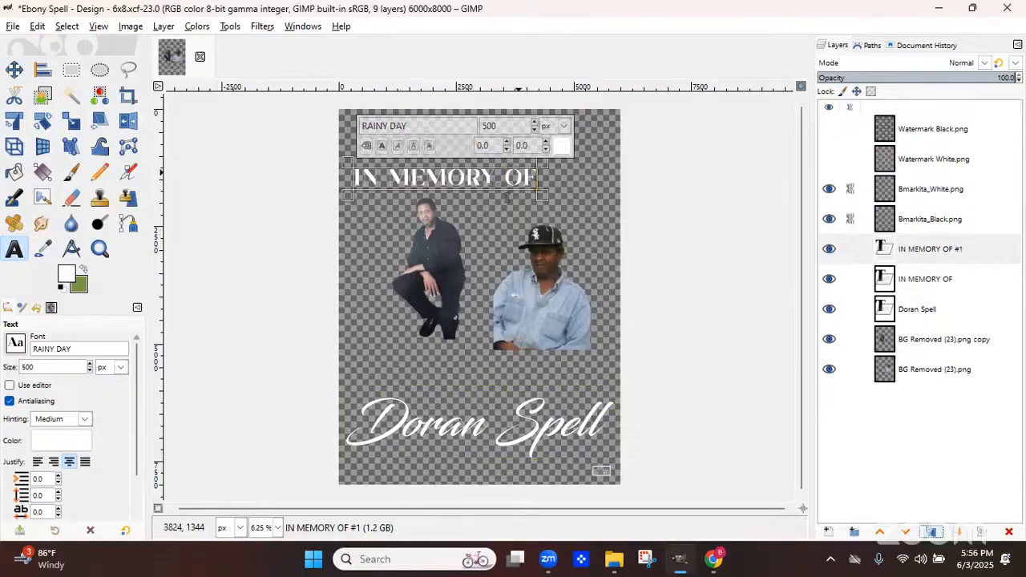
key(BackSpace)
key(BackSpace)
key(BackSpace)
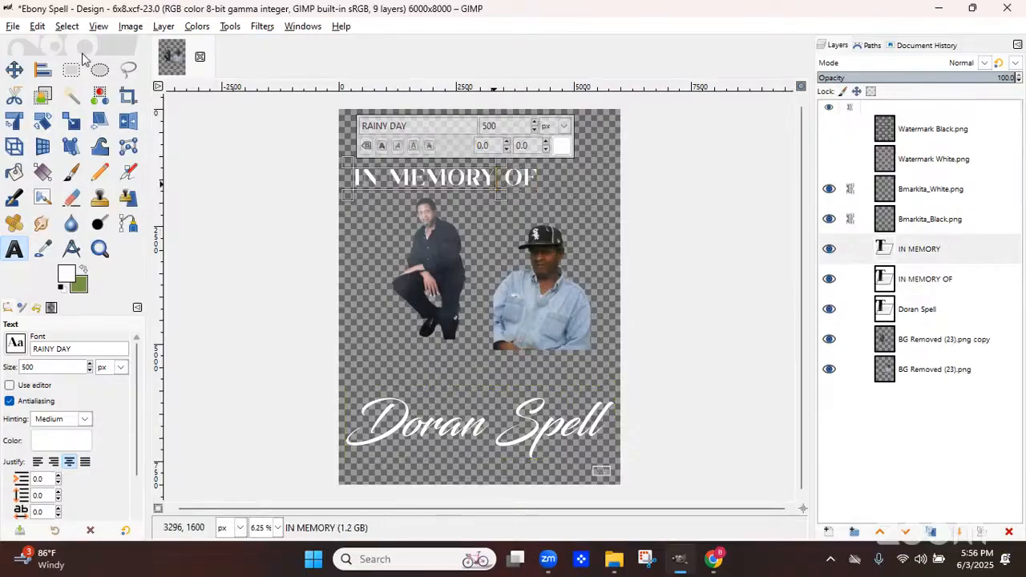
Move the IN MEMORY text up above the original wording line
click(13, 71)
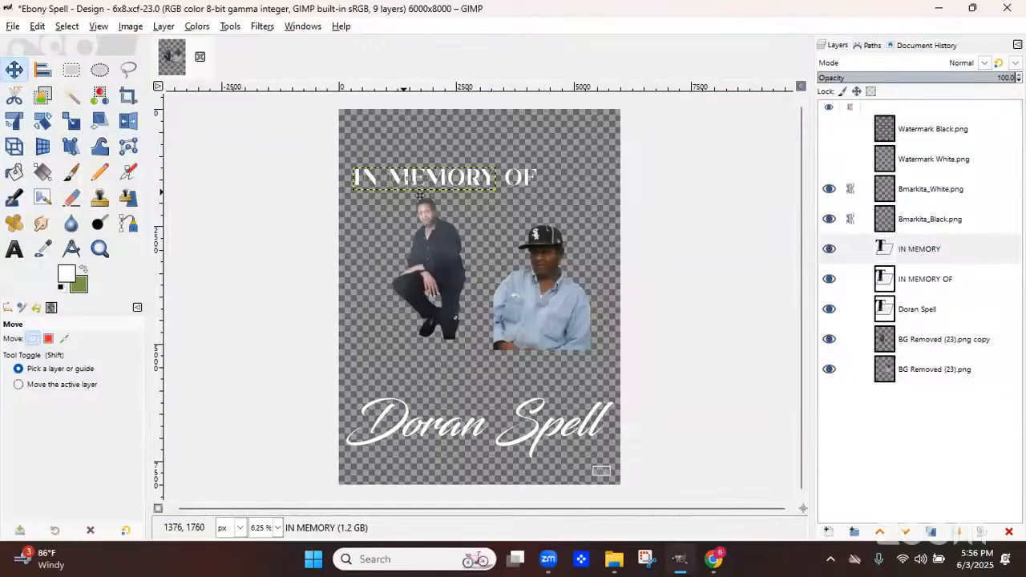
drag(409, 183, 464, 161)
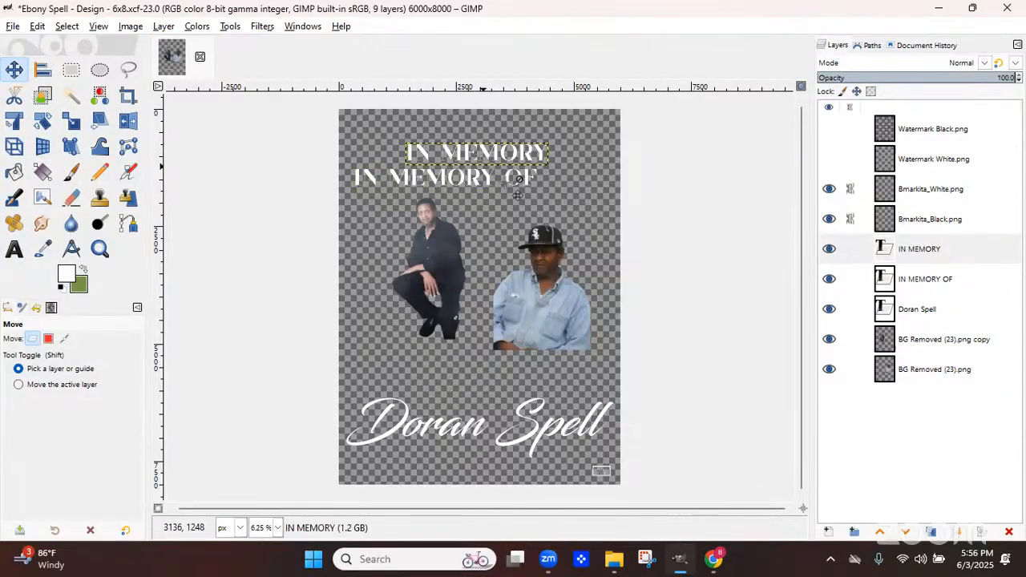
Edit the IN MEMORY OF text layer down to just OF
click(518, 188)
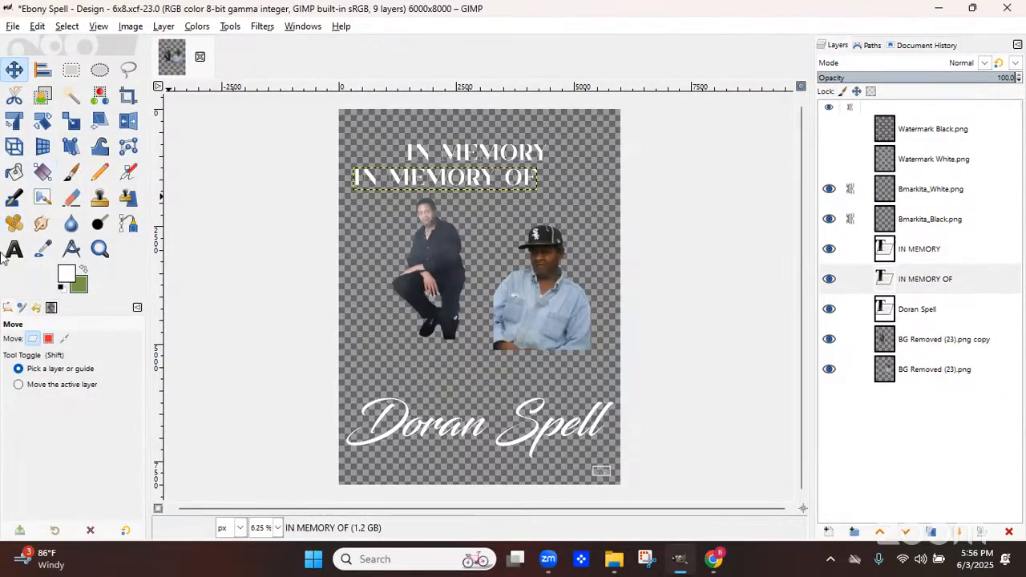
key(t)
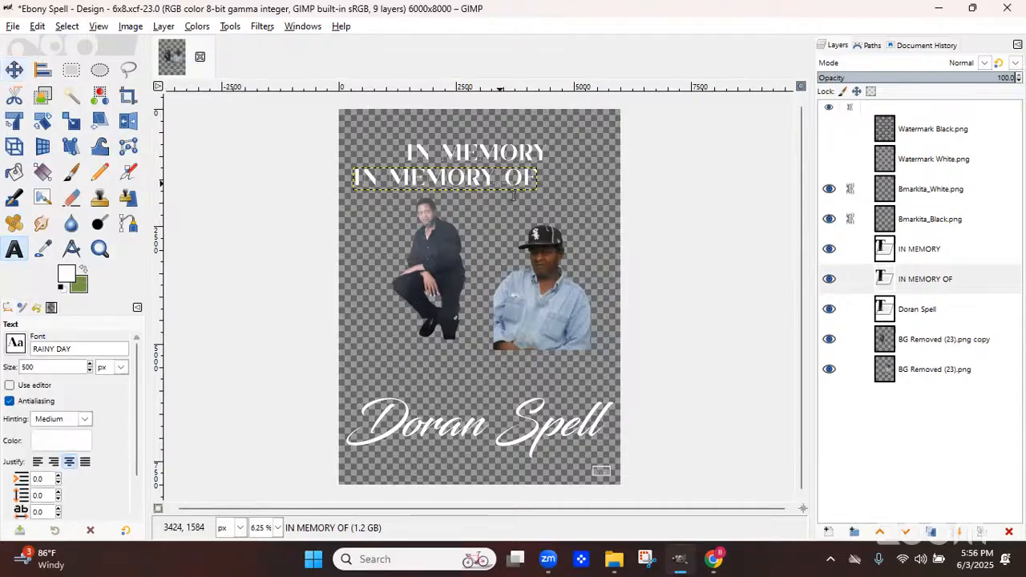
click(513, 195)
key(BackSpace)
key(BackSpace)
key(BackSpace)
key(BackSpace)
key(BackSpace)
key(BackSpace)
key(BackSpace)
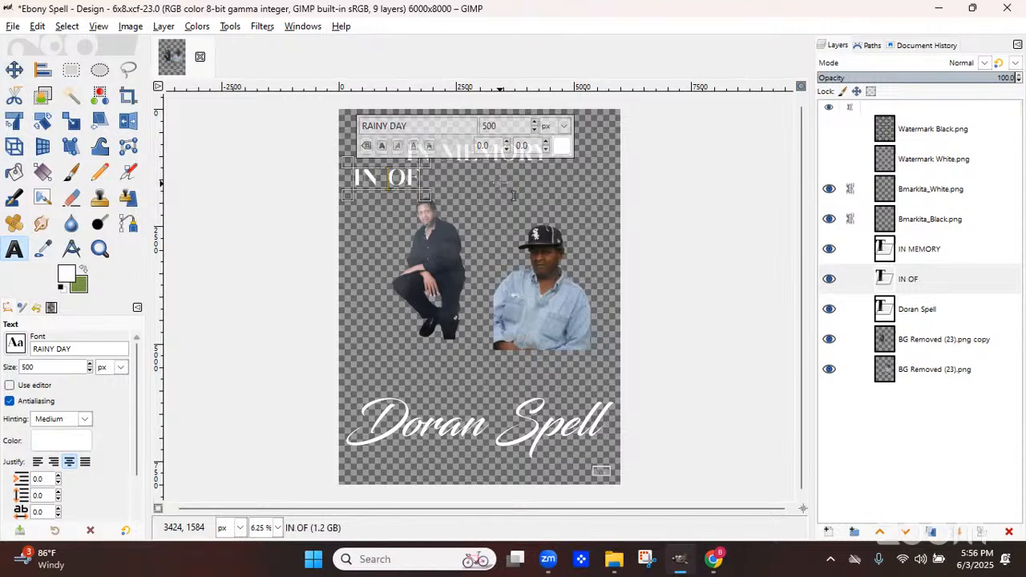
key(BackSpace)
key(BackSpace)
key(BackSpace)
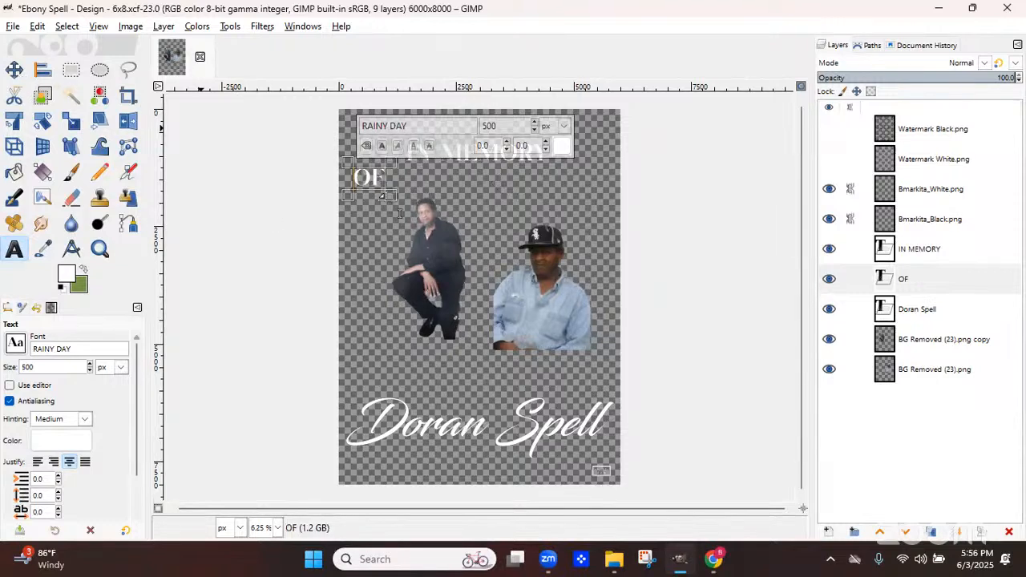
Select the IN MEMORY text and set its size to 1000 px
click(486, 185)
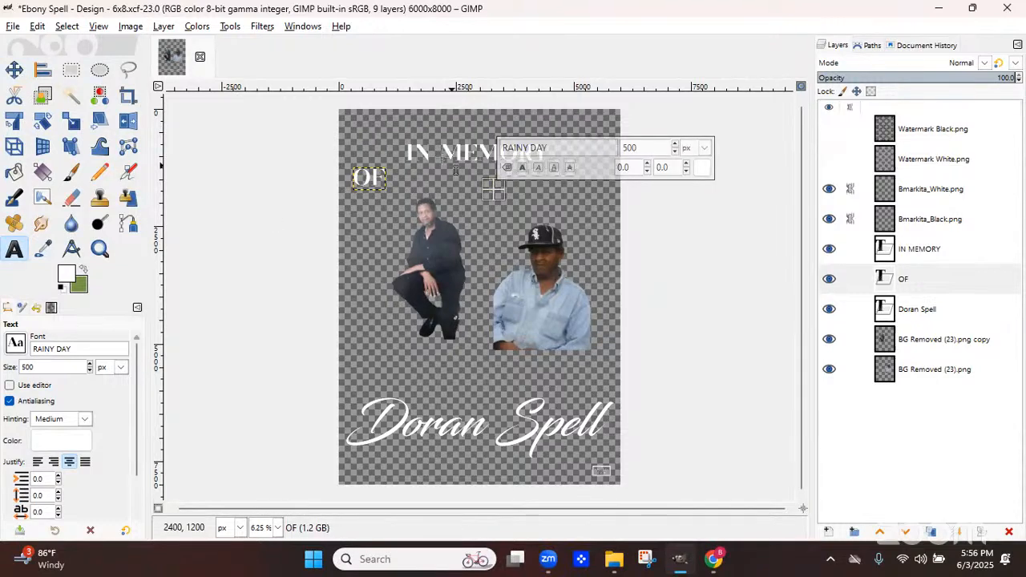
click(455, 171)
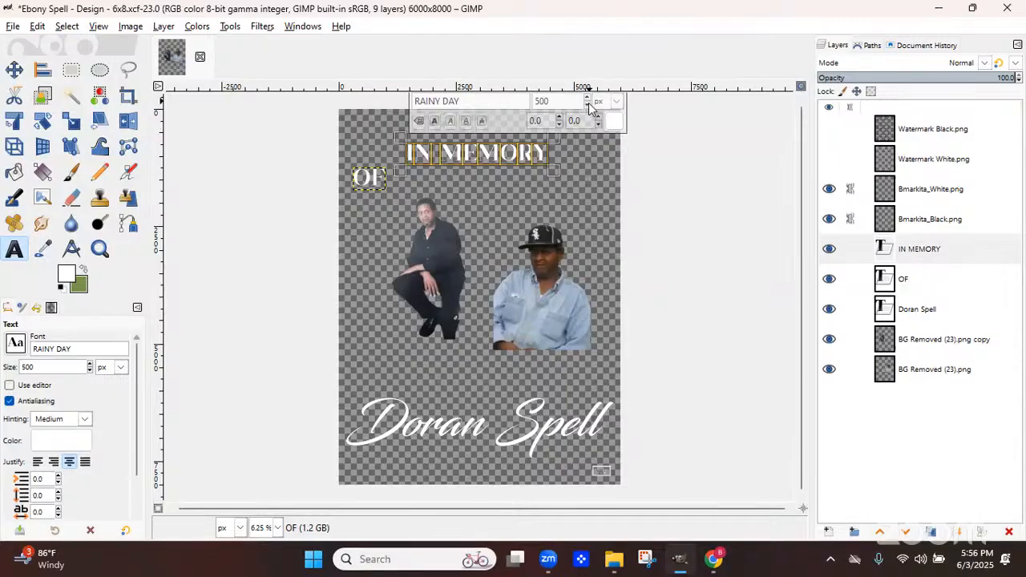
drag(590, 101, 589, 101)
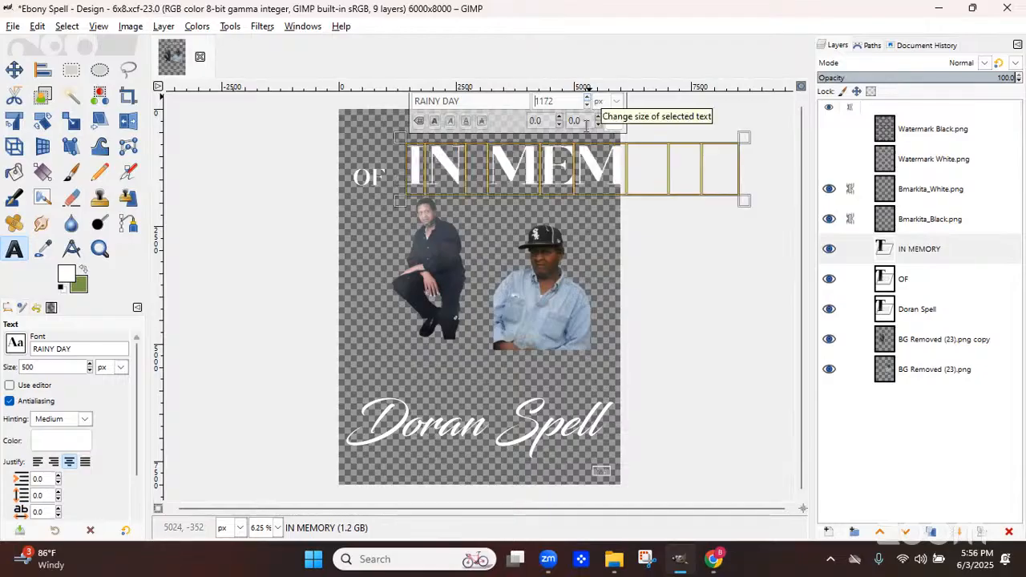
double_click(553, 104)
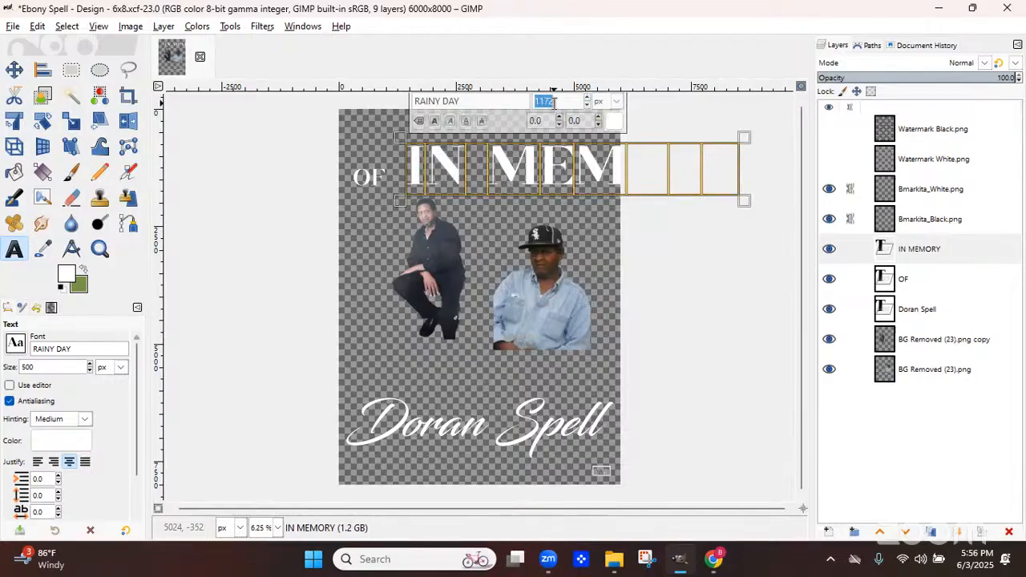
key(Return)
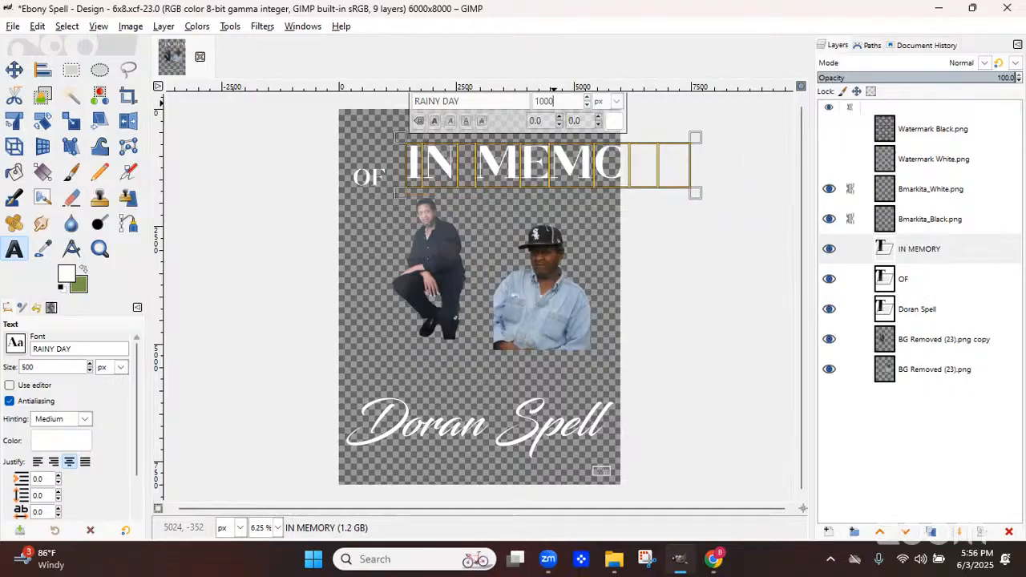
Shift the IN MEMORY text toward the page's left edge and reduce its font size to fit the page width
click(13, 70)
drag(420, 170, 351, 155)
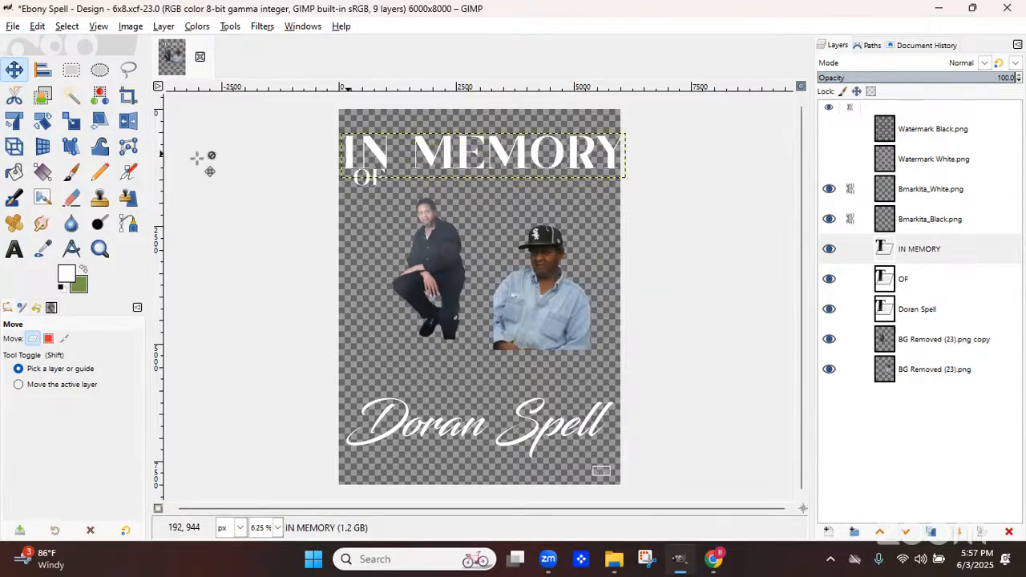
click(14, 249)
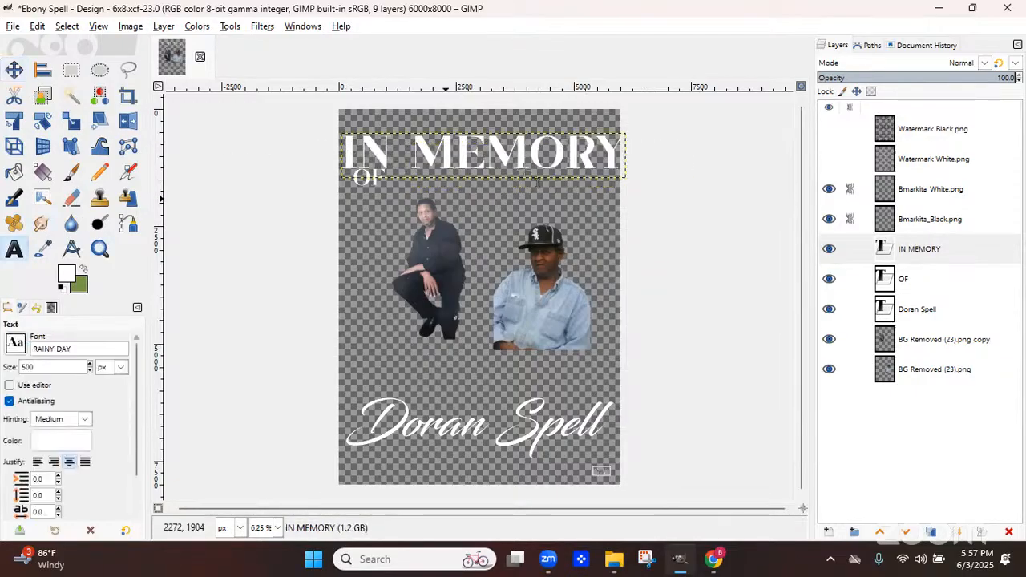
double_click(539, 158)
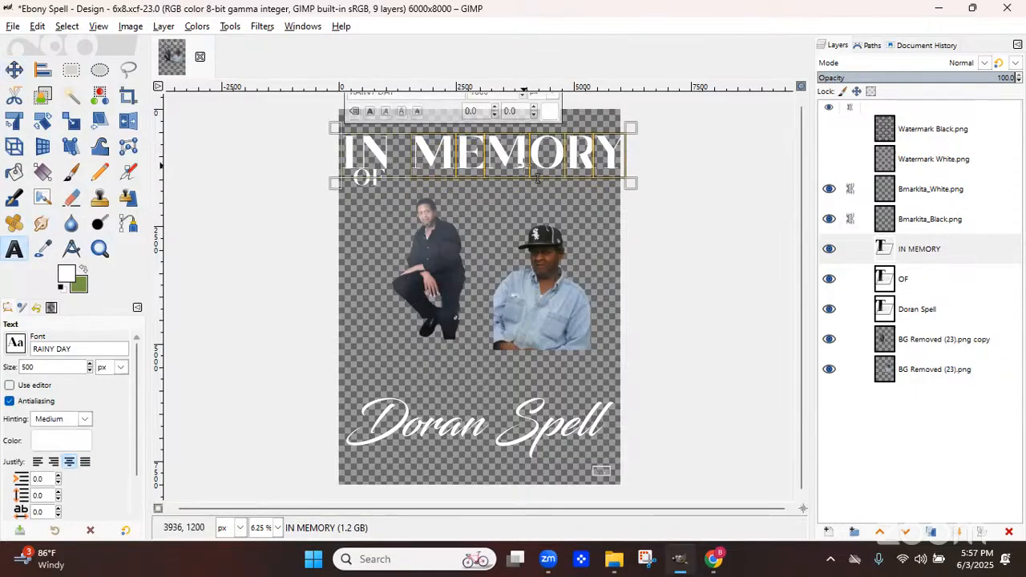
click(521, 95)
click(521, 96)
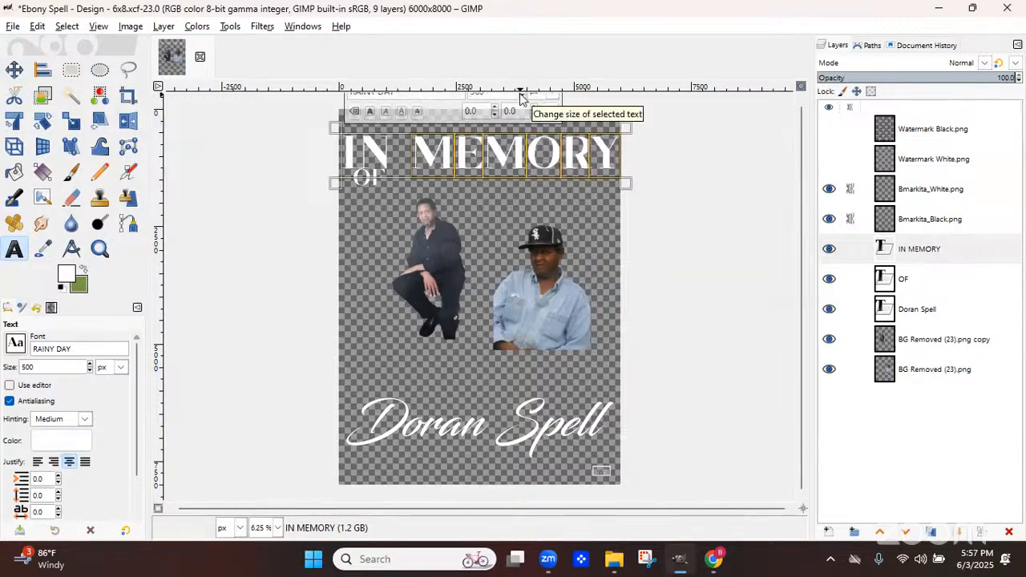
click(521, 96)
click(521, 95)
click(521, 95)
click(521, 95)
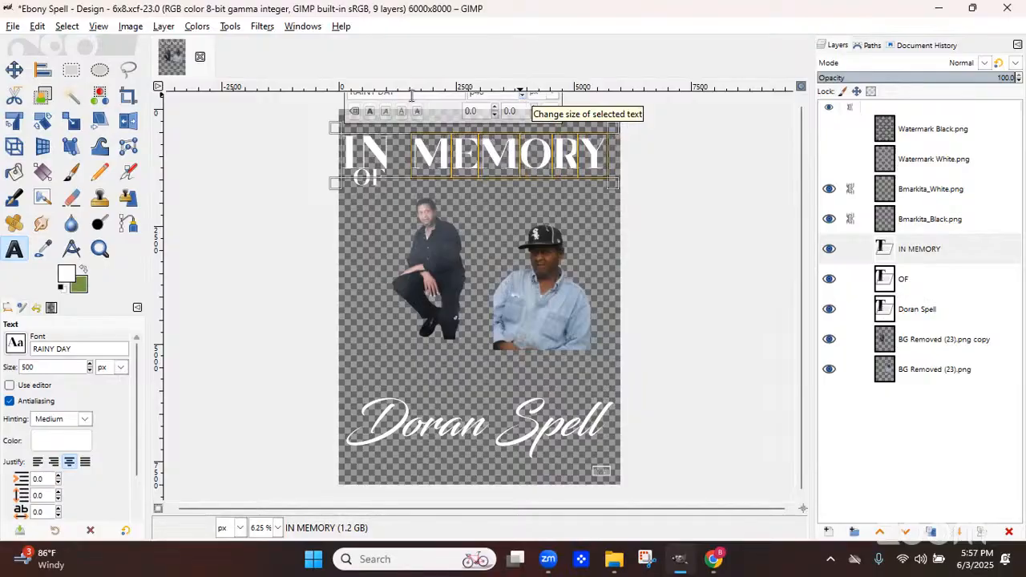
click(521, 96)
click(522, 96)
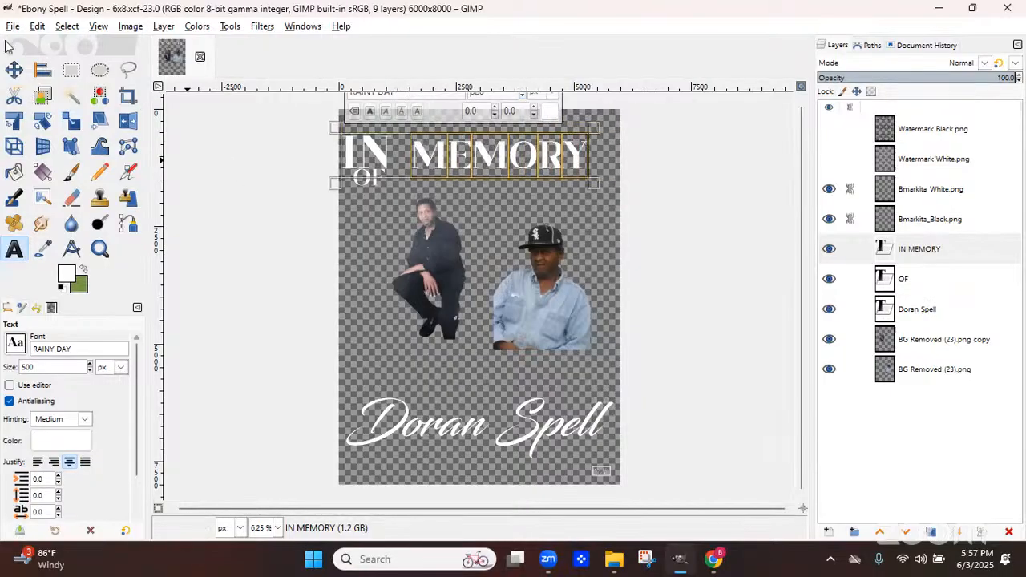
Fine-tune the IN MEMORY text size so it spans the page width
click(14, 69)
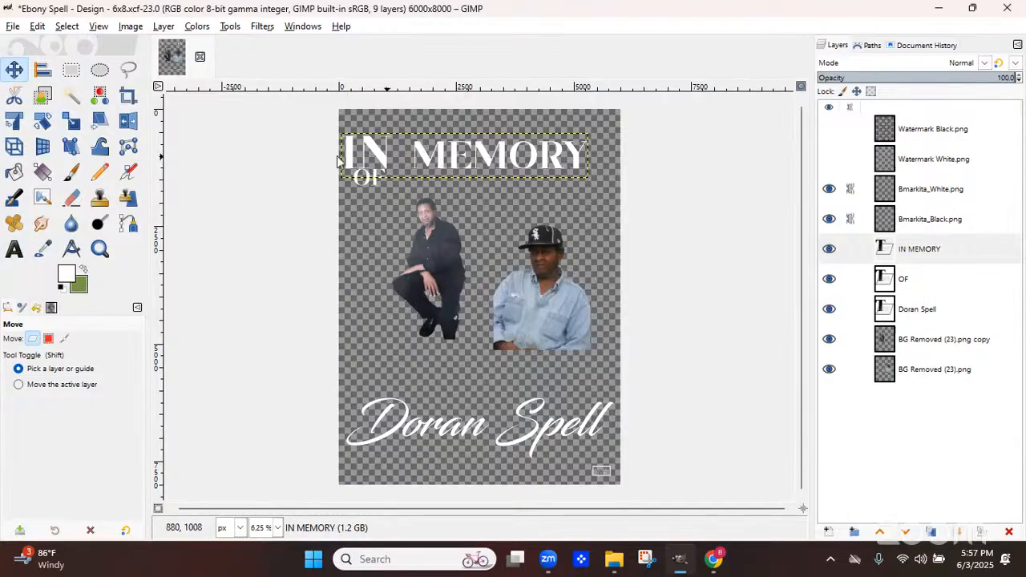
click(13, 251)
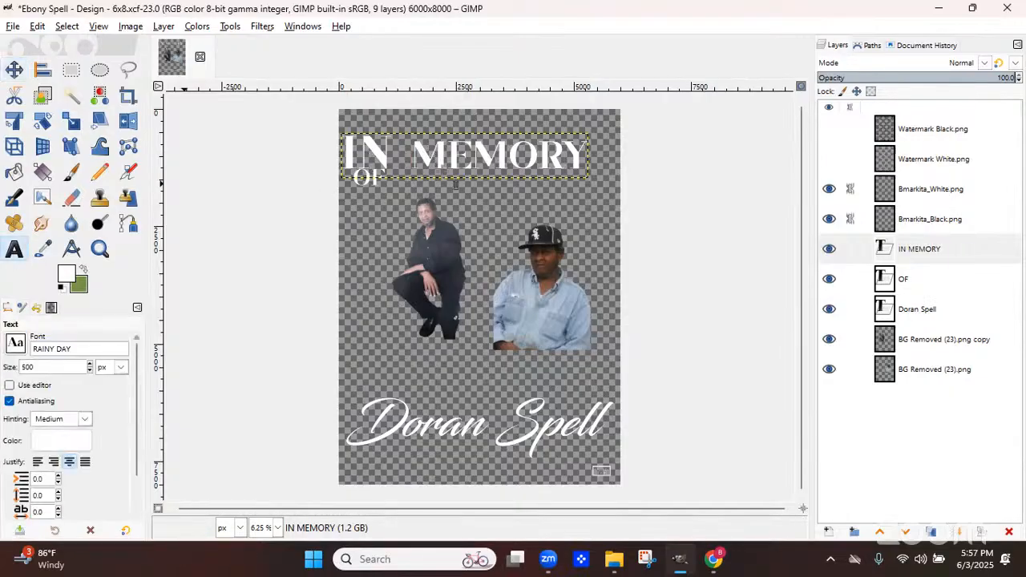
click(456, 185)
triple_click(455, 185)
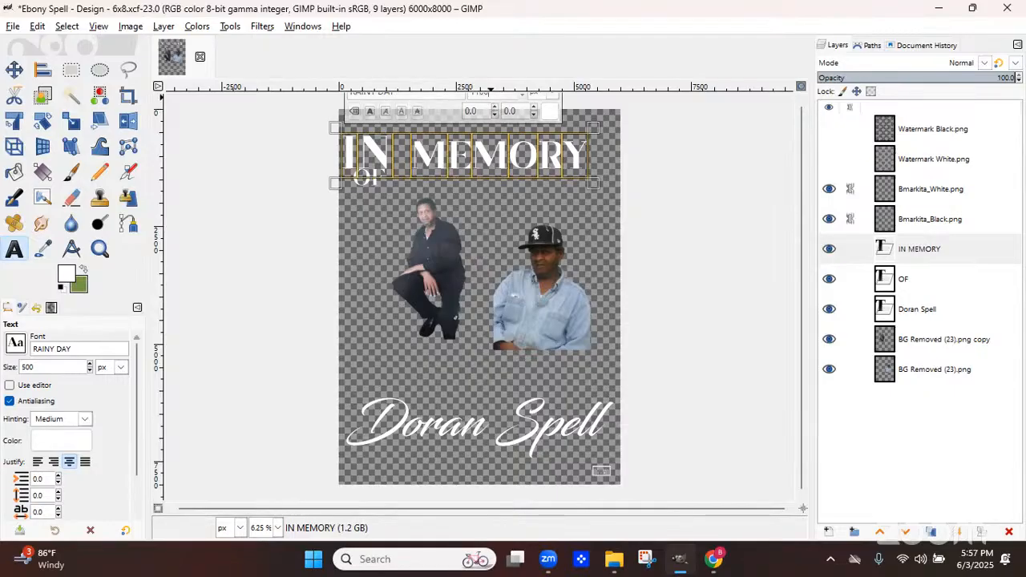
scroll(487, 94, up, 3)
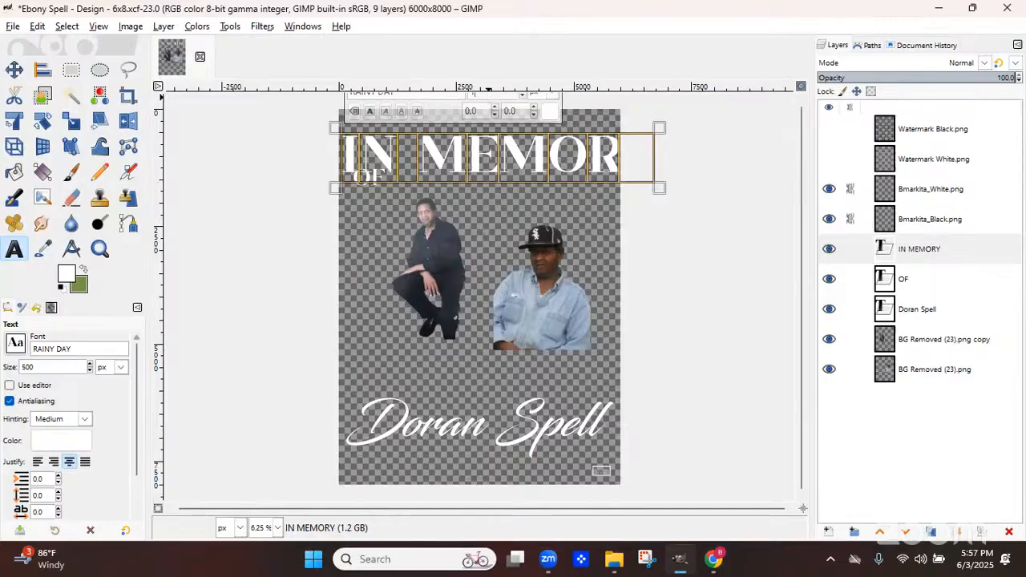
scroll(488, 94, down, 2)
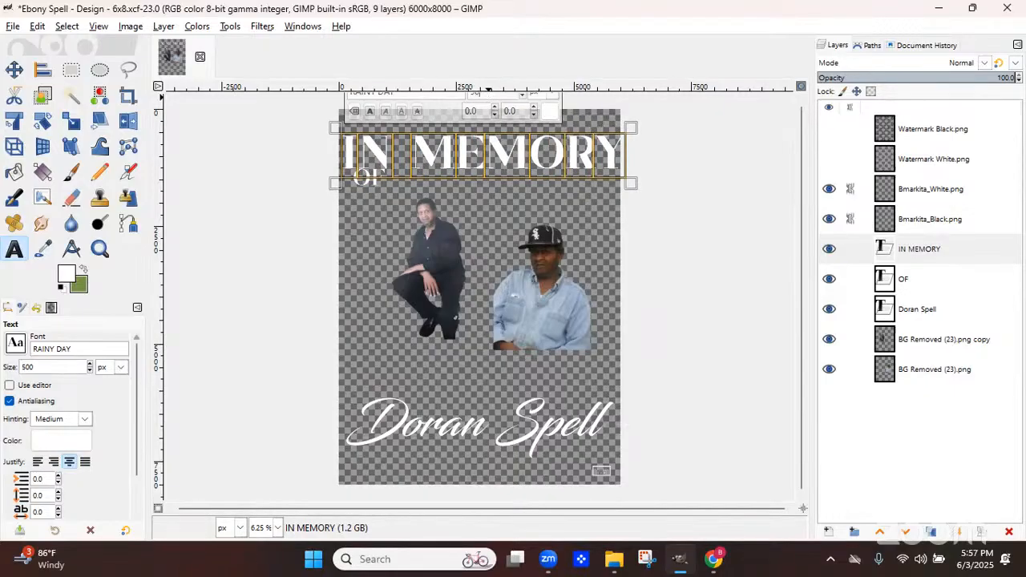
scroll(489, 98, down, 2)
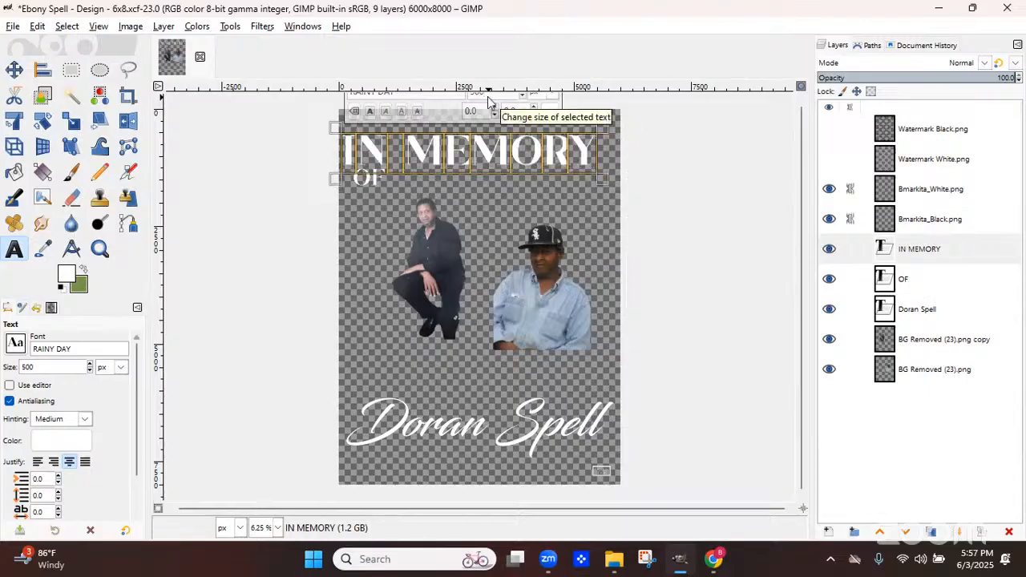
Center IN MEMORY across the top of the page and move OF centered just beneath it
key(Escape)
key(m)
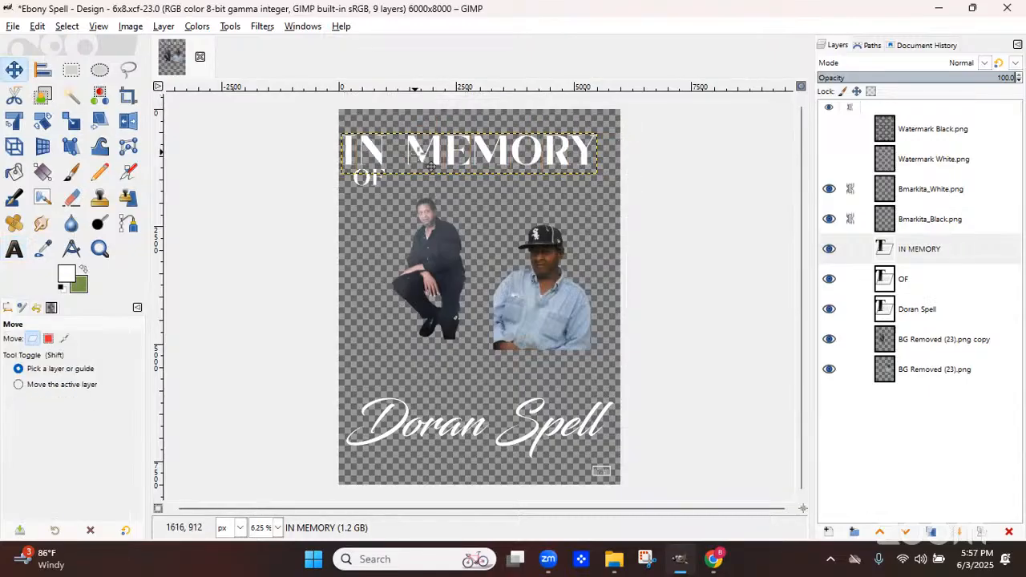
drag(419, 153, 436, 155)
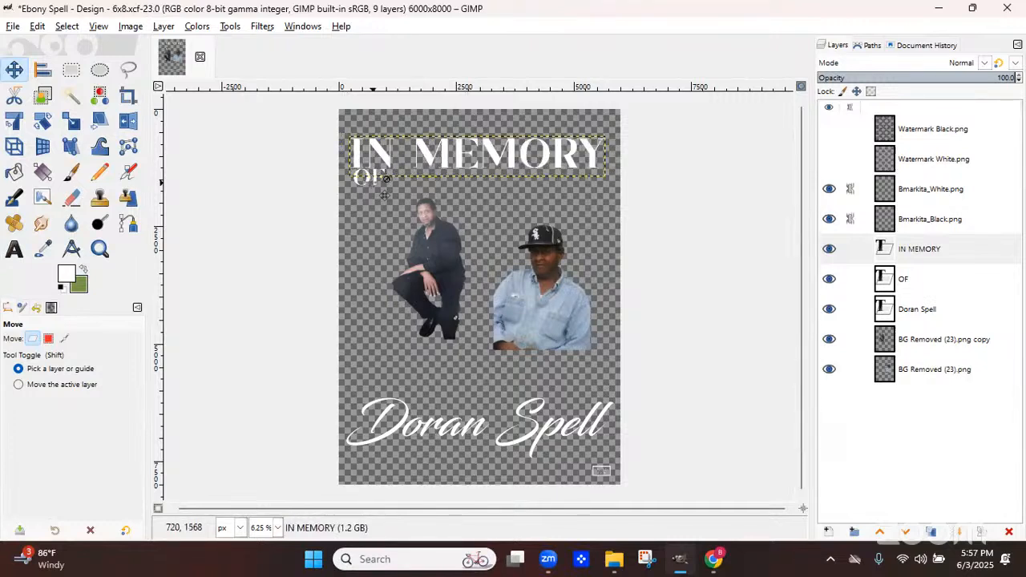
drag(378, 187, 499, 191)
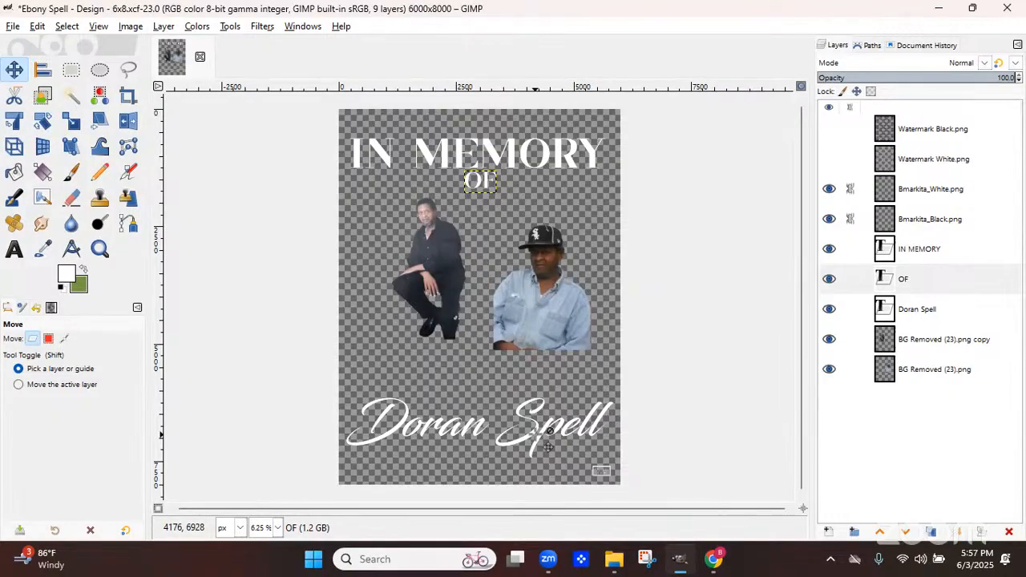
click(909, 307)
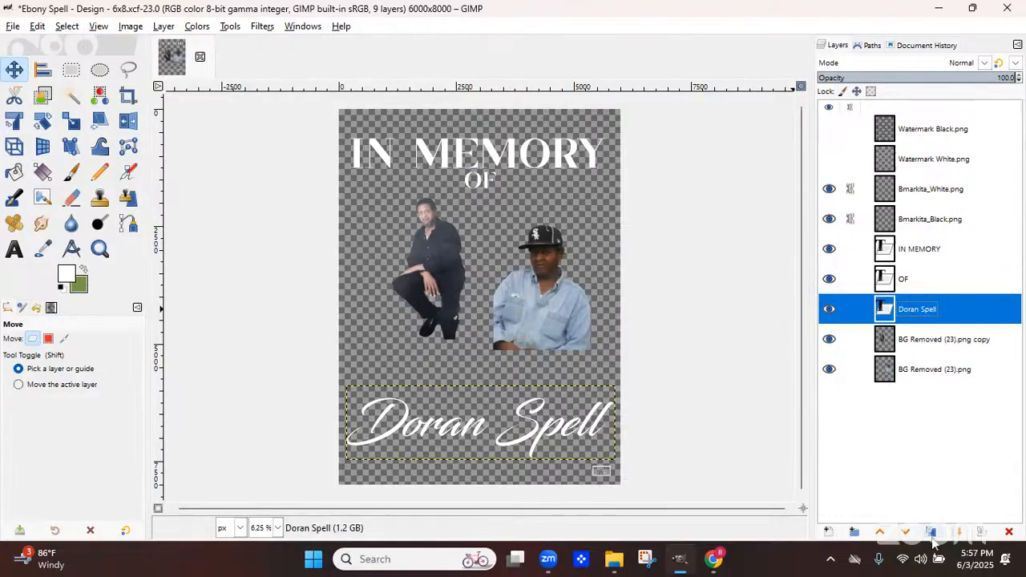
click(931, 533)
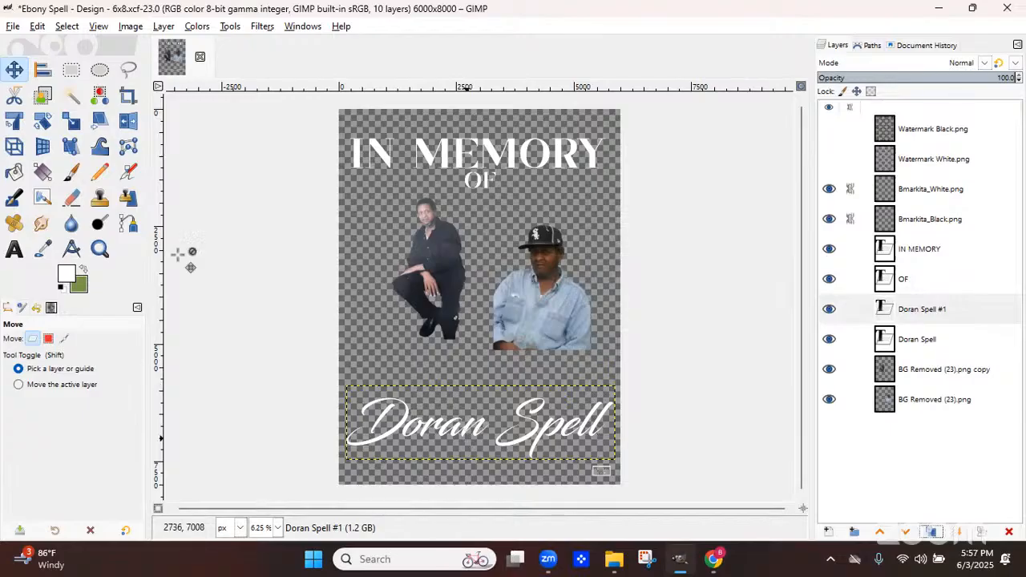
click(14, 250)
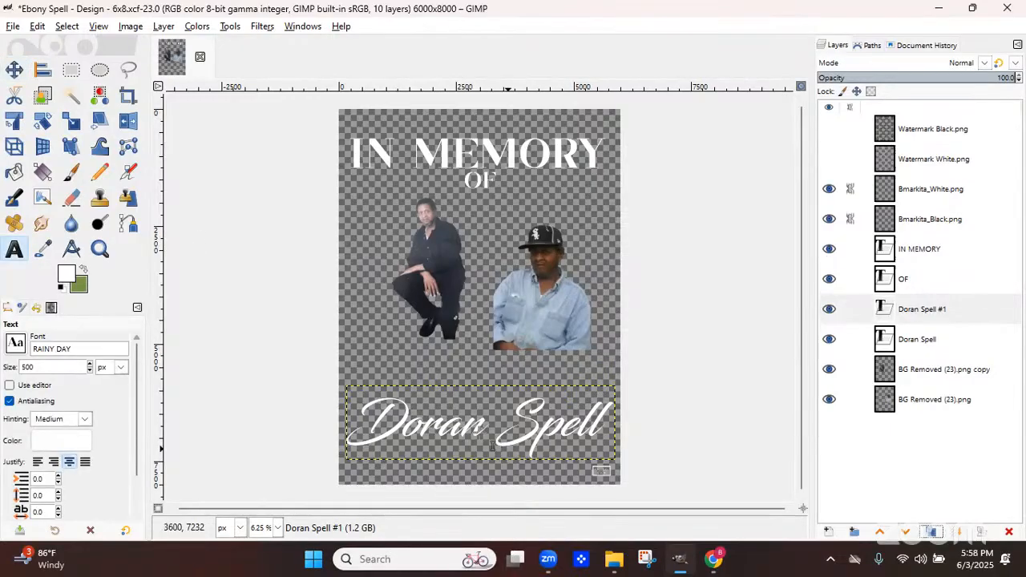
click(583, 451)
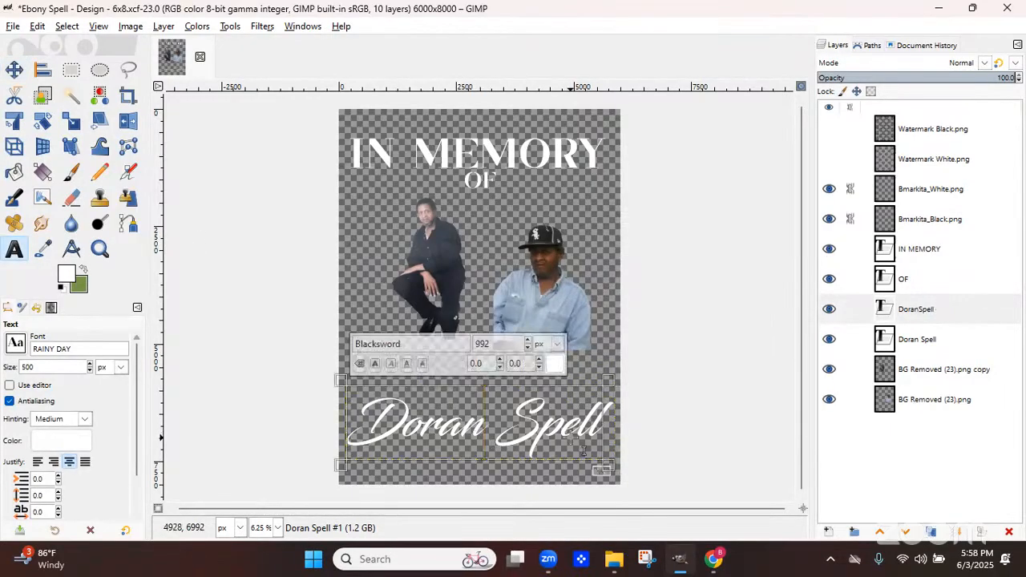
key(BackSpace)
key(BackSpace)
key(BackSpace)
key(BackSpace)
key(BackSpace)
key(BackSpace)
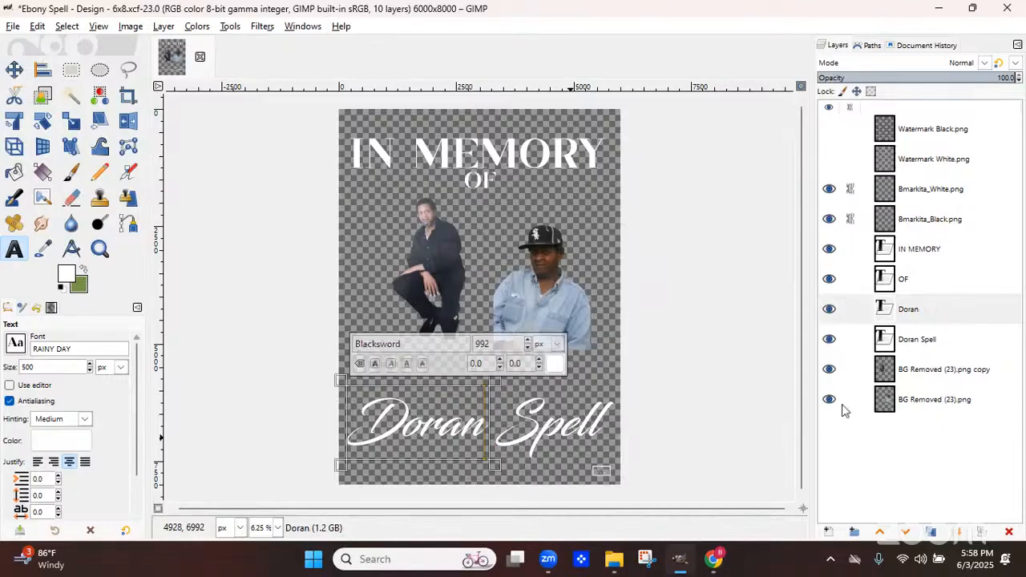
click(842, 341)
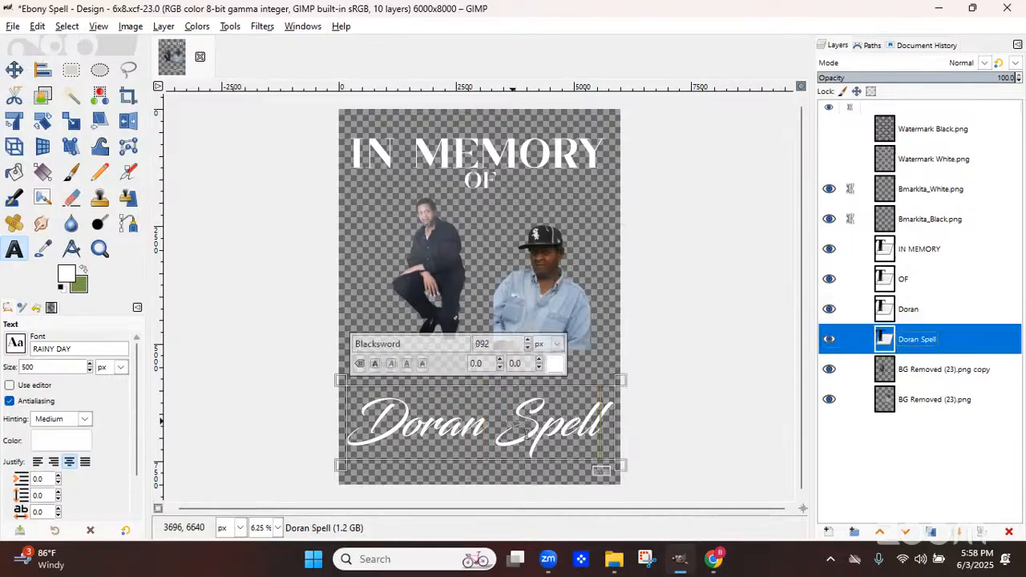
click(525, 433)
key(BackSpace)
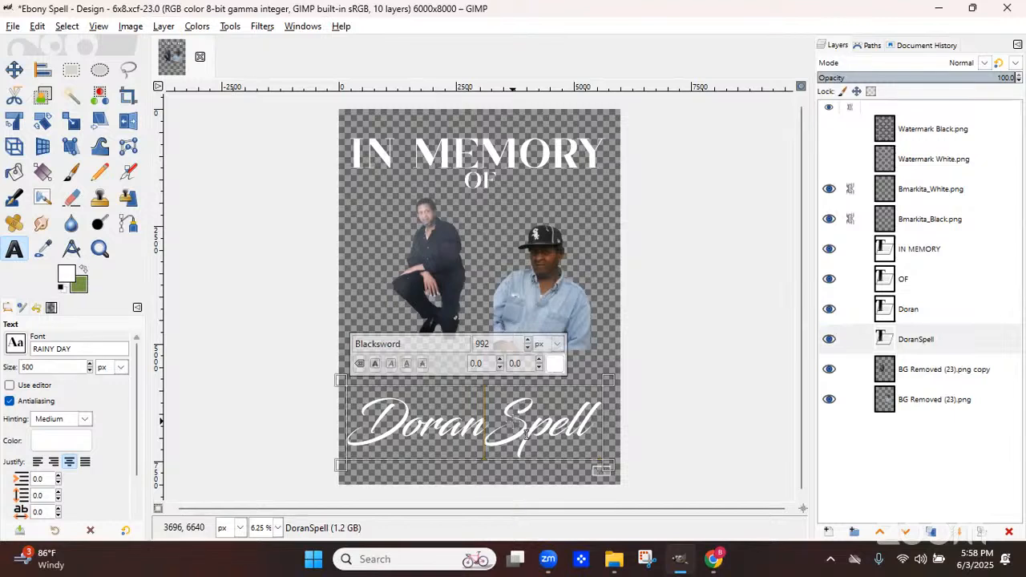
key(BackSpace)
key(BackSpace)
key(BackSpace)
key(BackSpace)
key(BackSpace)
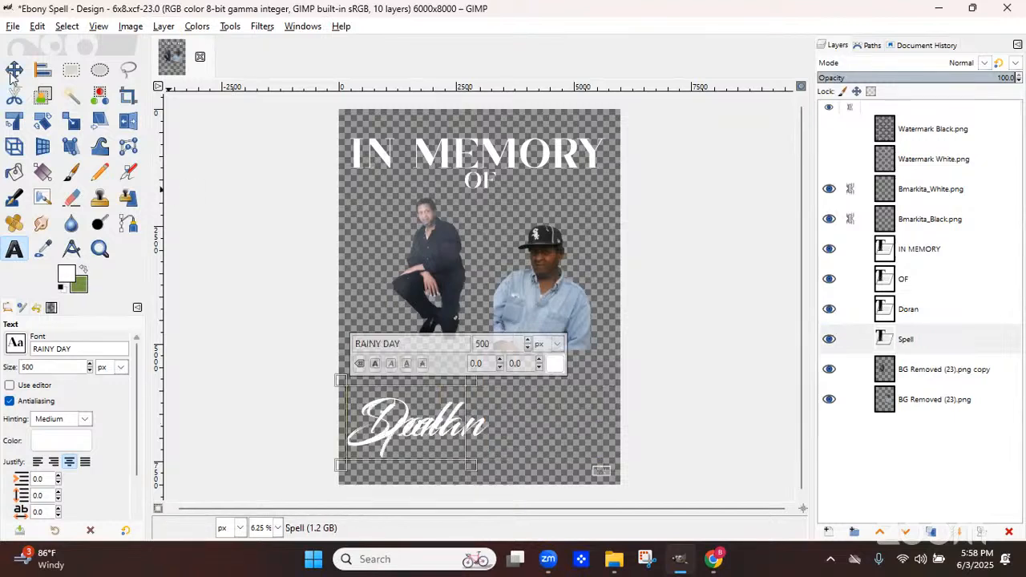
key(m)
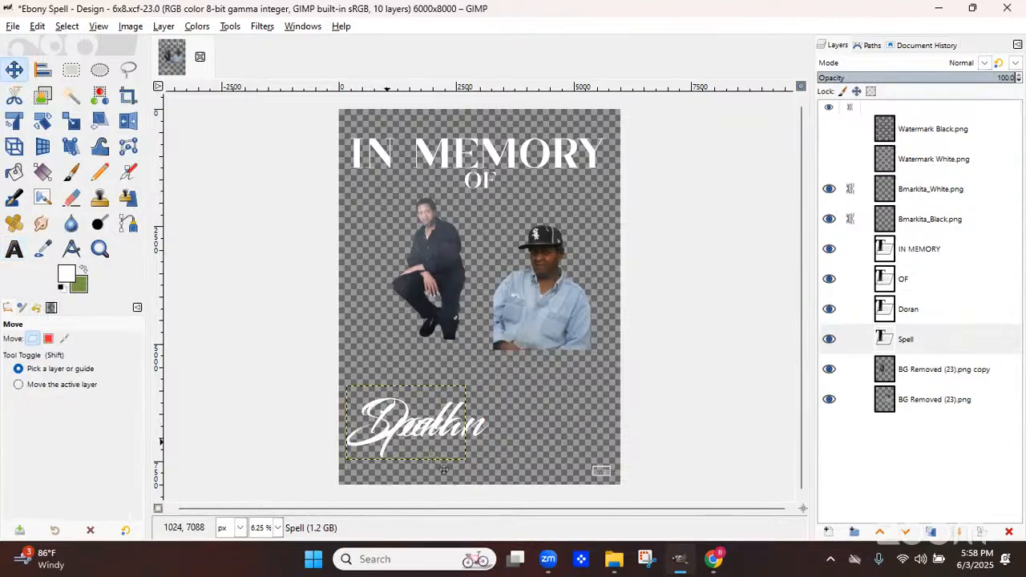
drag(440, 452, 530, 476)
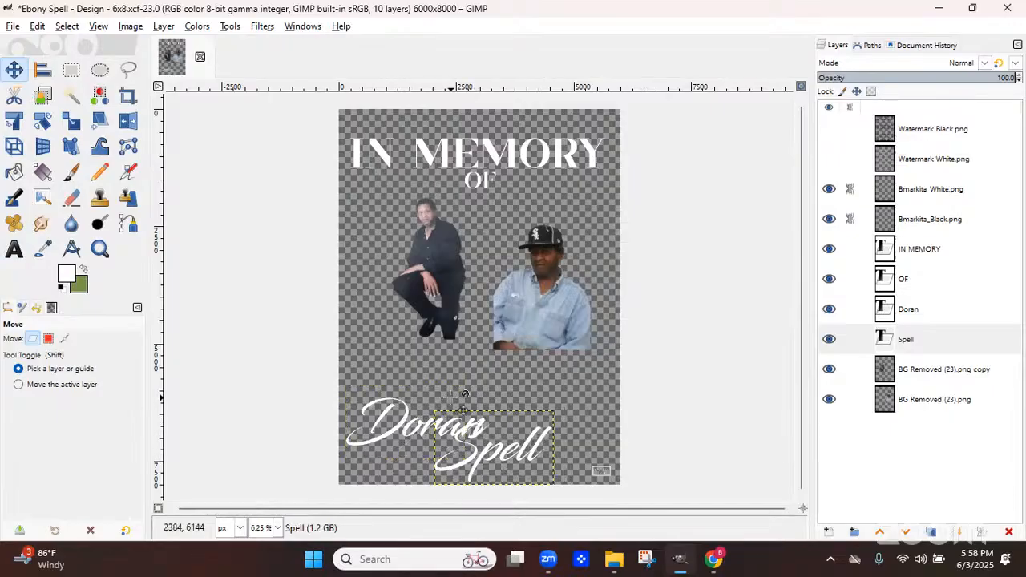
drag(423, 419, 481, 392)
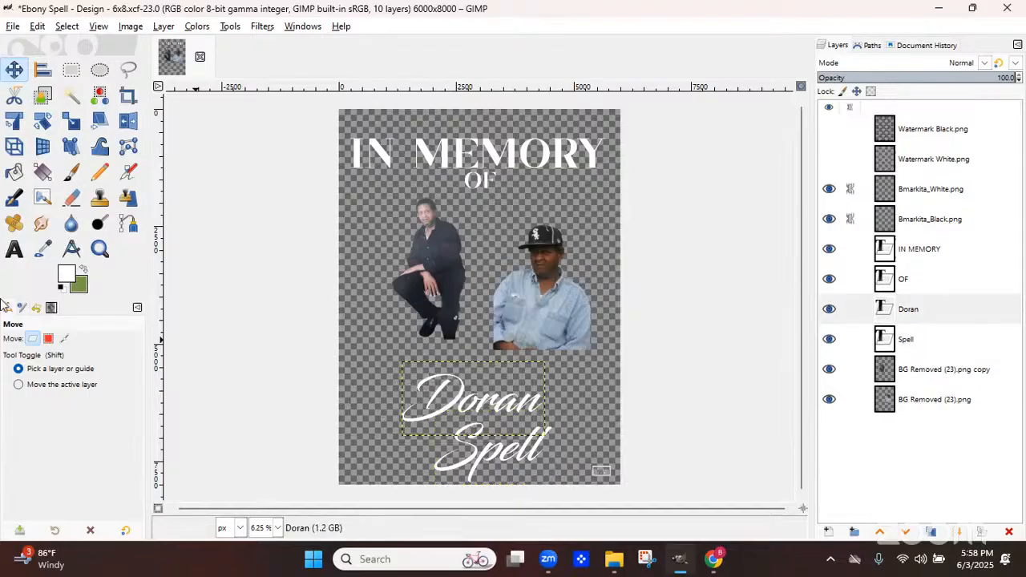
Change the Doran text's font to RAINY DAY
click(18, 251)
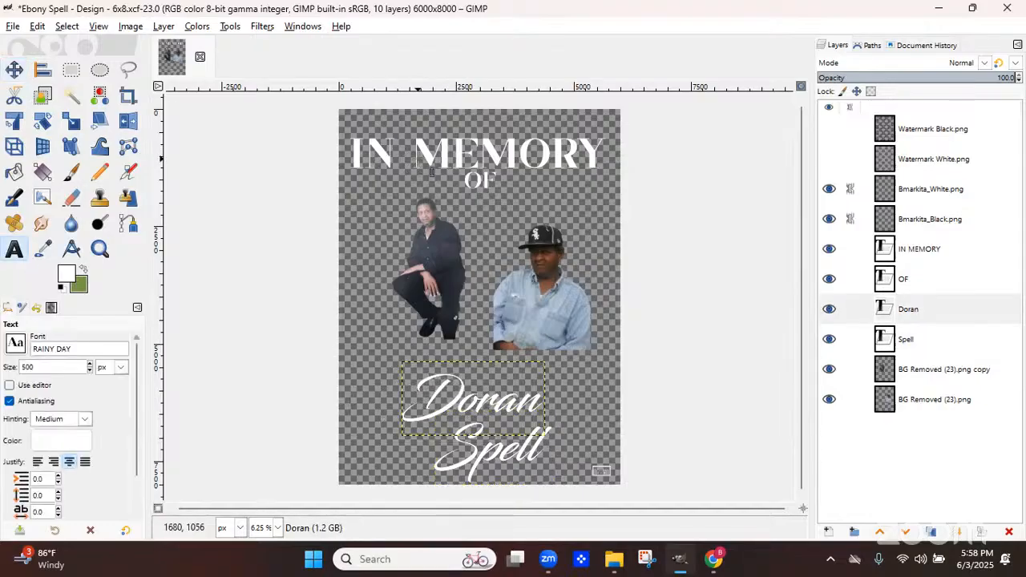
click(431, 171)
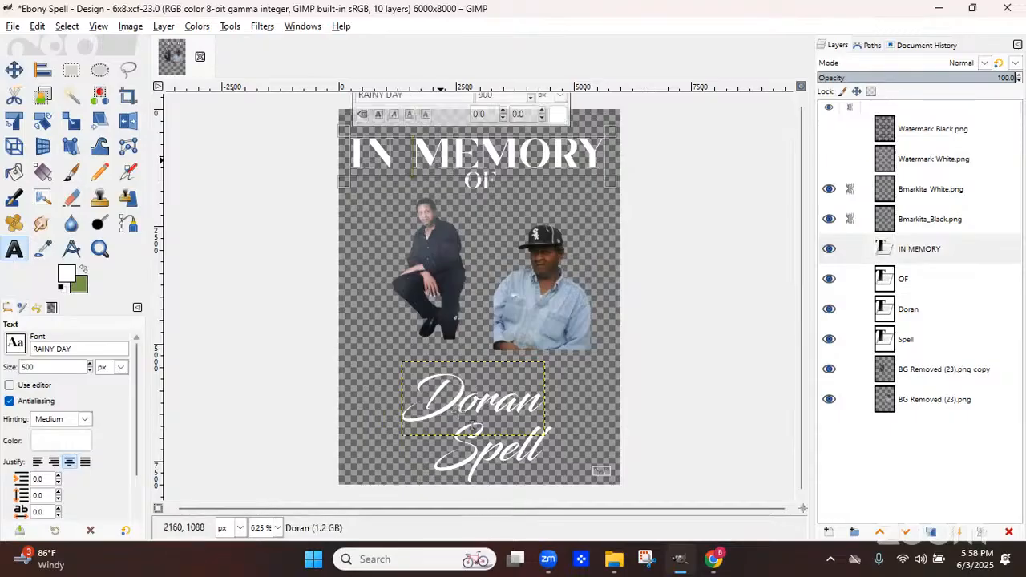
click(509, 409)
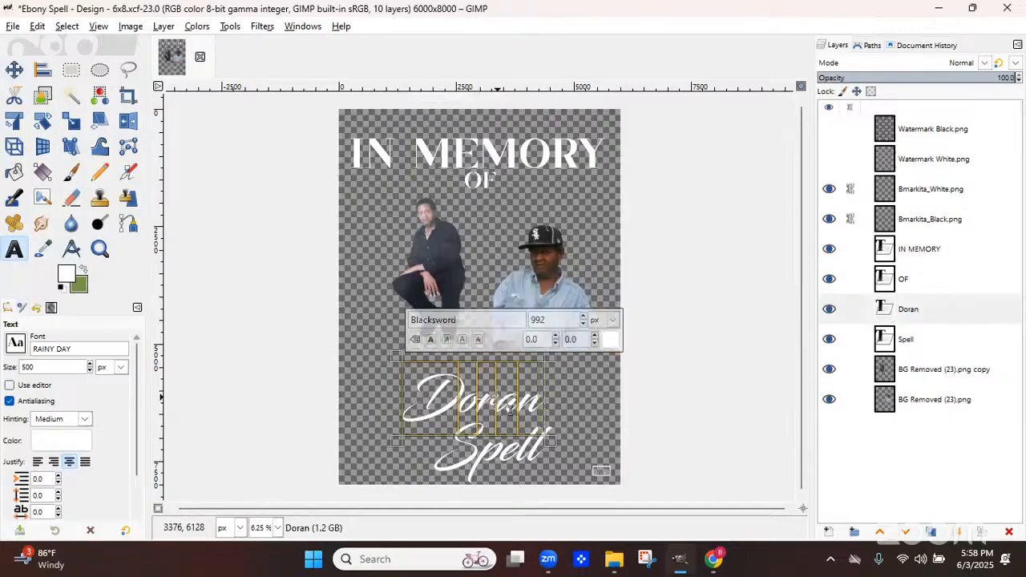
double_click(481, 321)
text(ra)
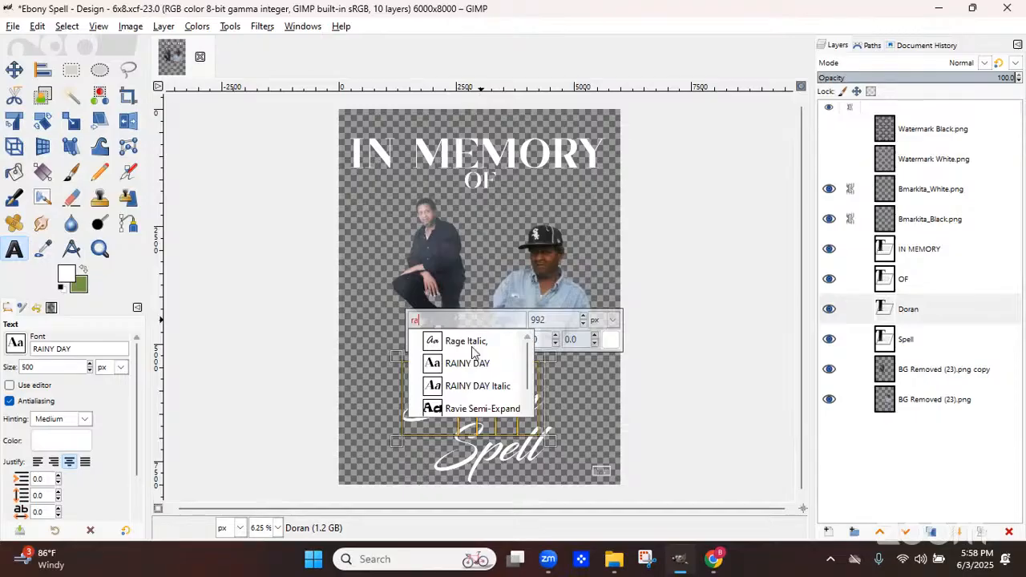
click(471, 364)
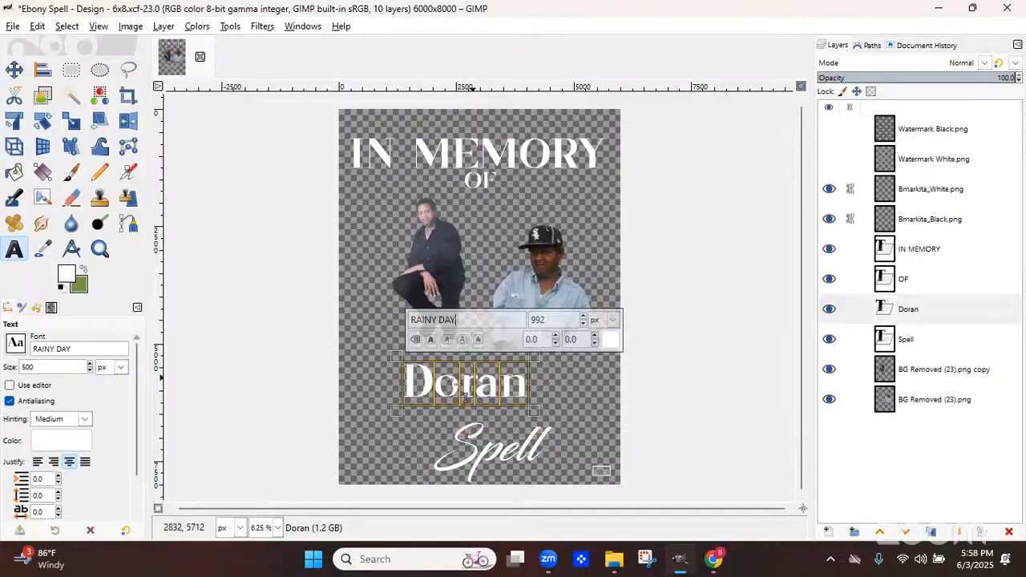
Retype the name in capitals as DORAN and set its text size to 1200 px
click(448, 398)
text(ORAN)
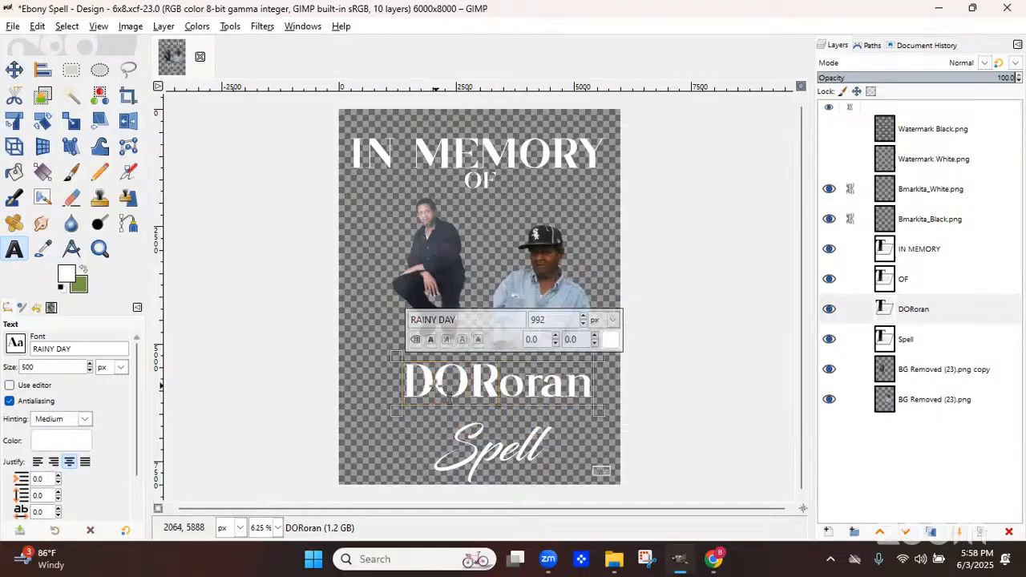
key(Delete)
key(Delete)
key(Delete)
key(Delete)
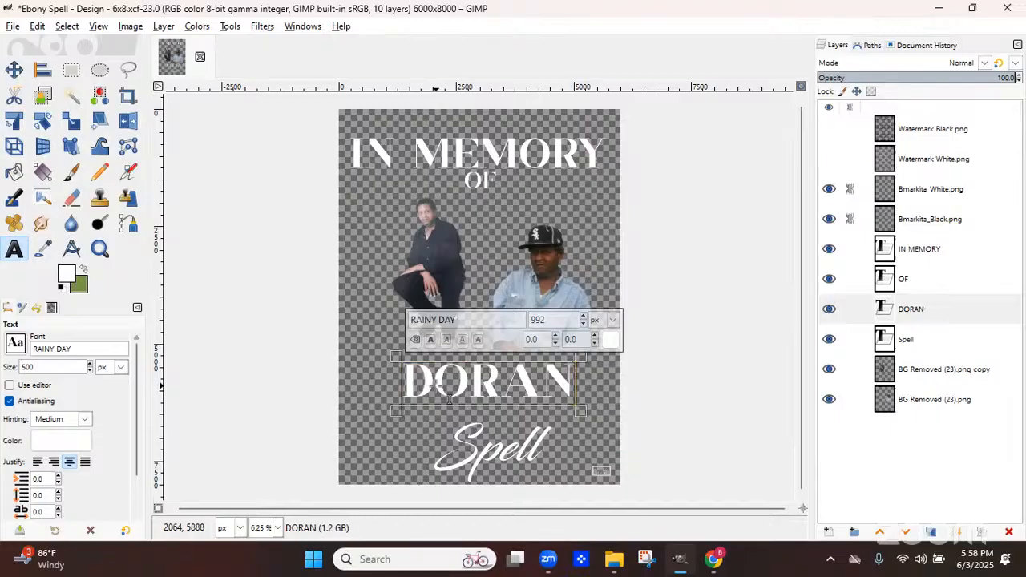
key(ctrl+a)
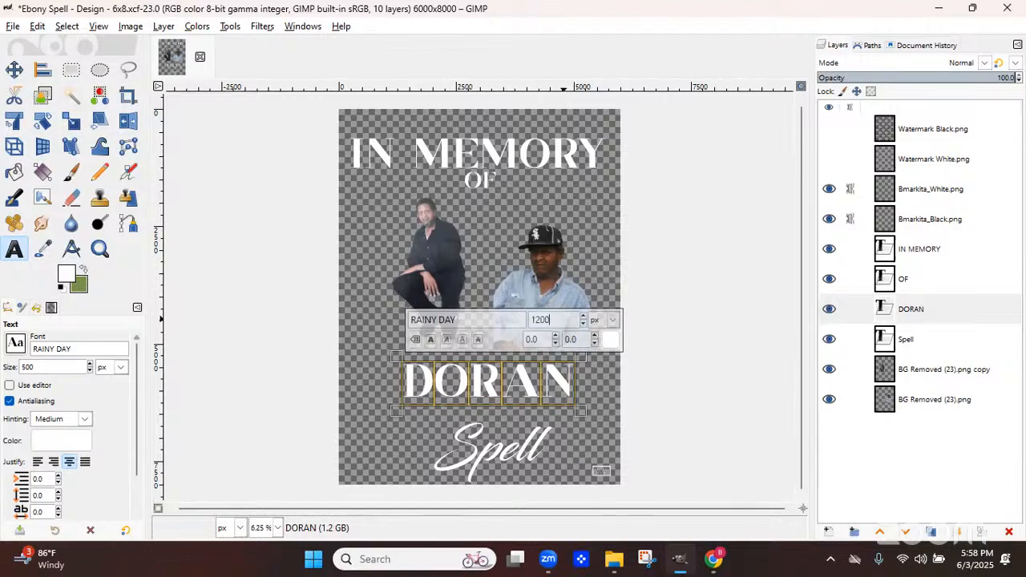
key(Return)
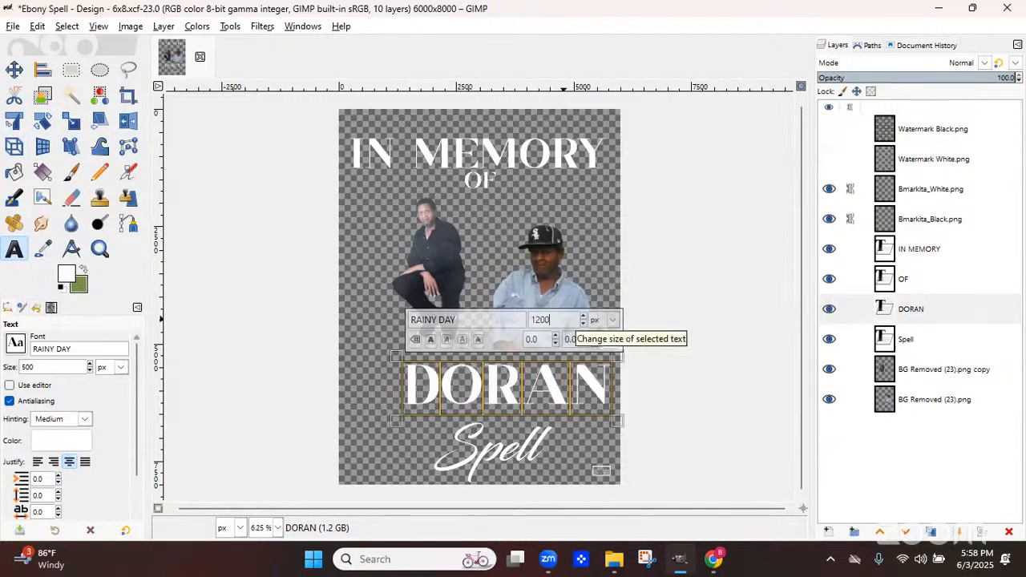
Enlarge the DORAN text to 1500 px
key(ctrl+a)
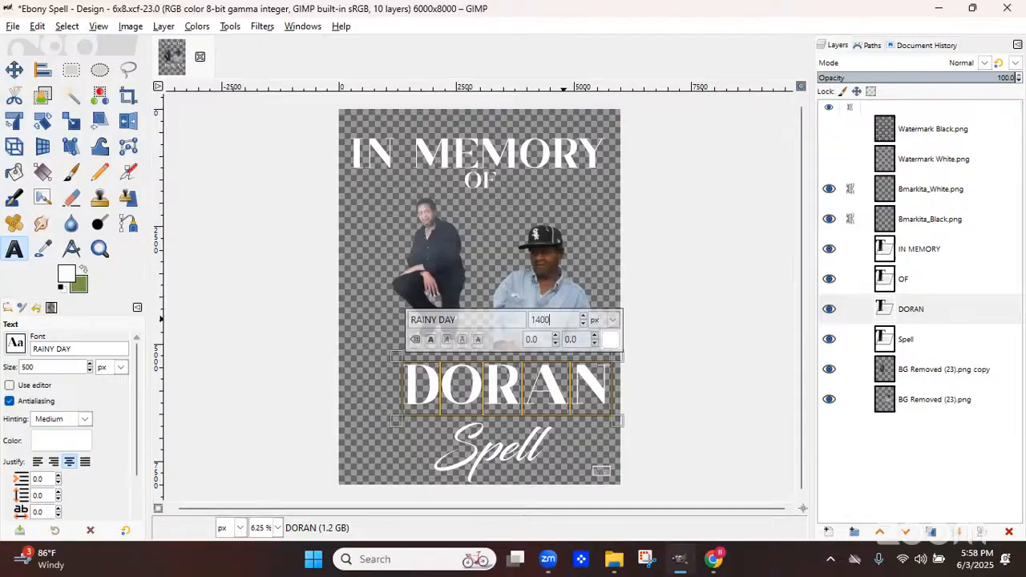
text(1400)
key(Return)
key(BackSpace)
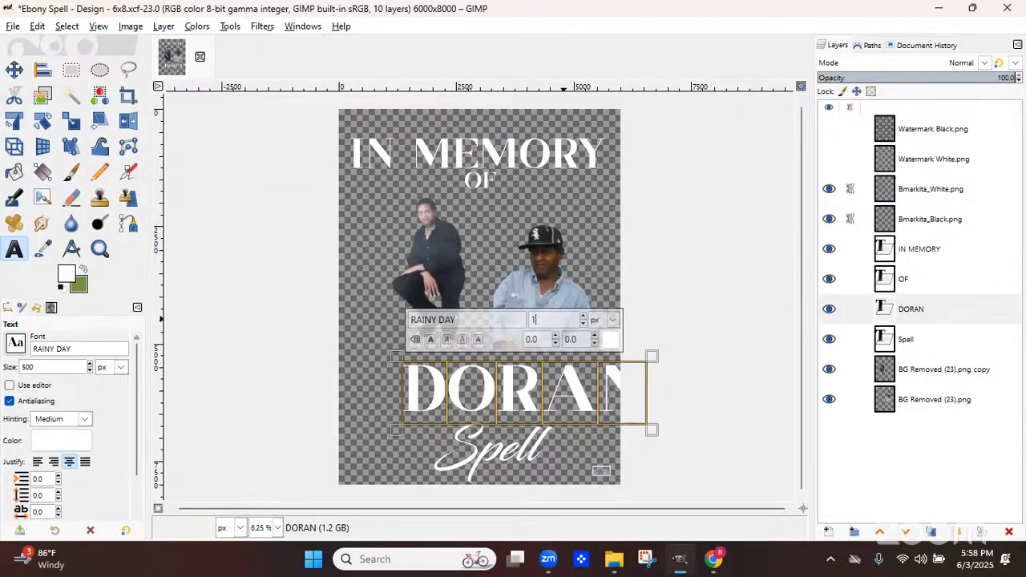
text(500)
key(Return)
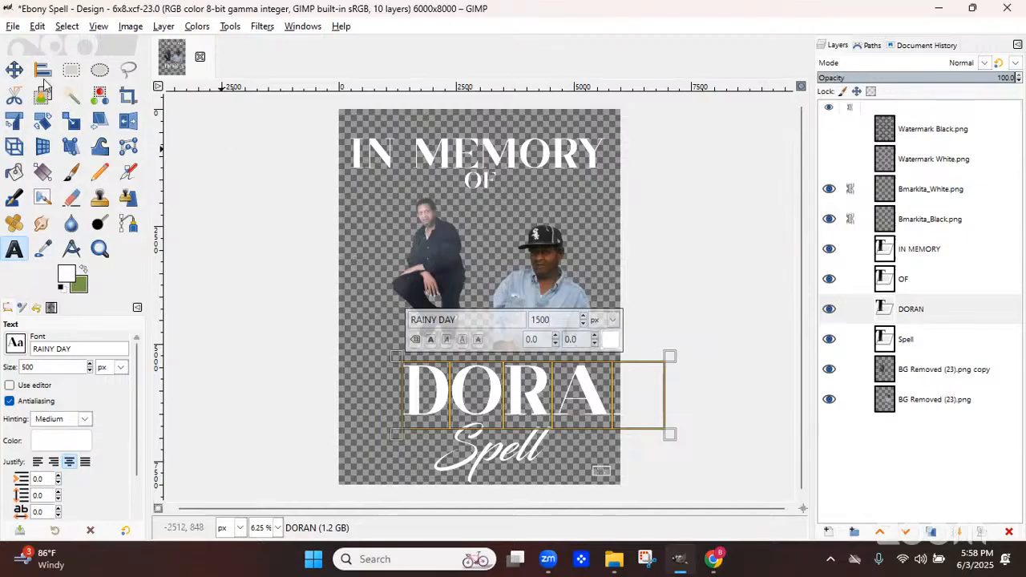
Move the DORAN text left so the whole name fits inside the canvas
key(m)
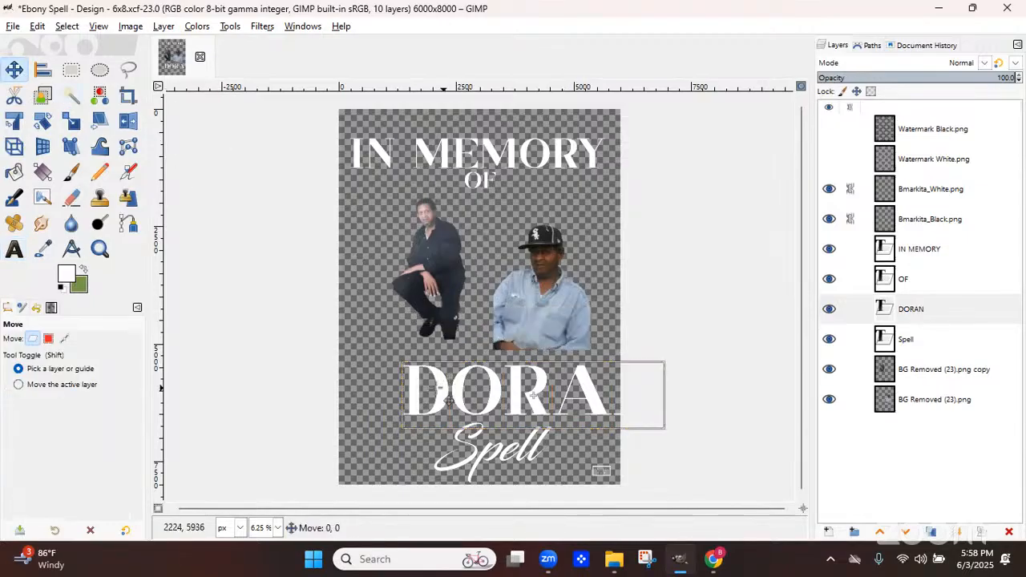
drag(448, 396, 412, 397)
drag(498, 396, 483, 396)
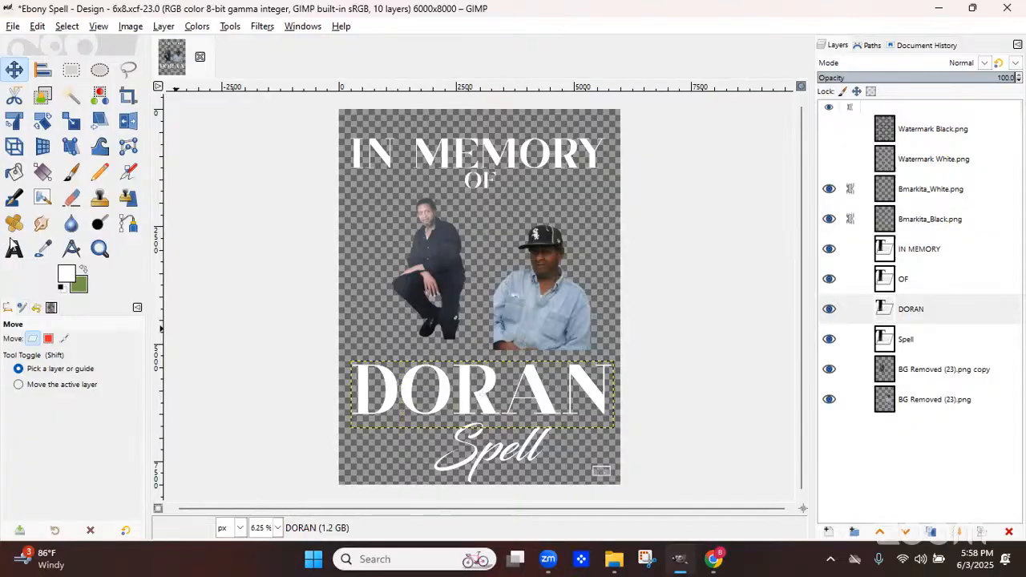
Set the Spell text size to 1600 px
key(t)
click(449, 456)
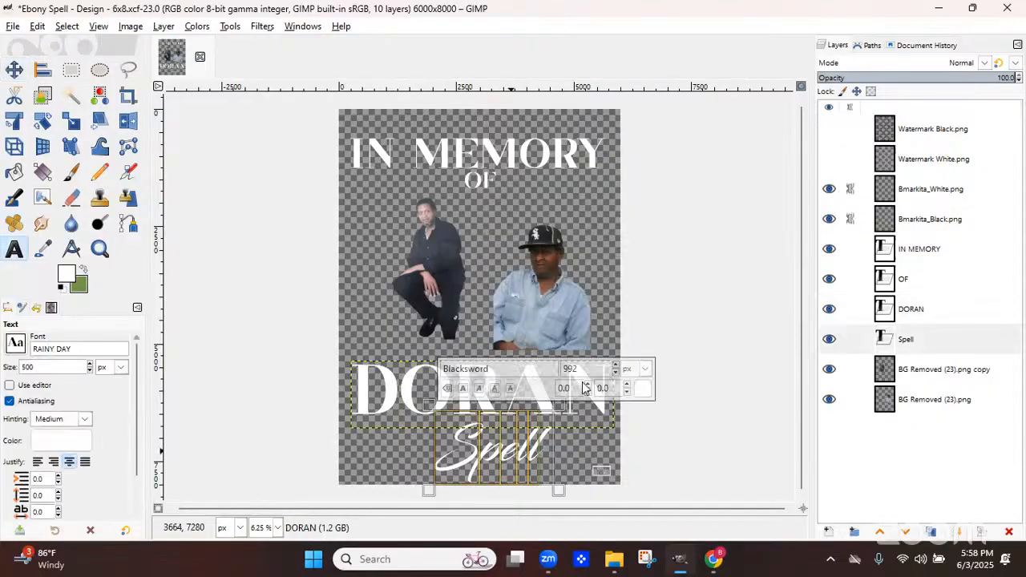
text(13)
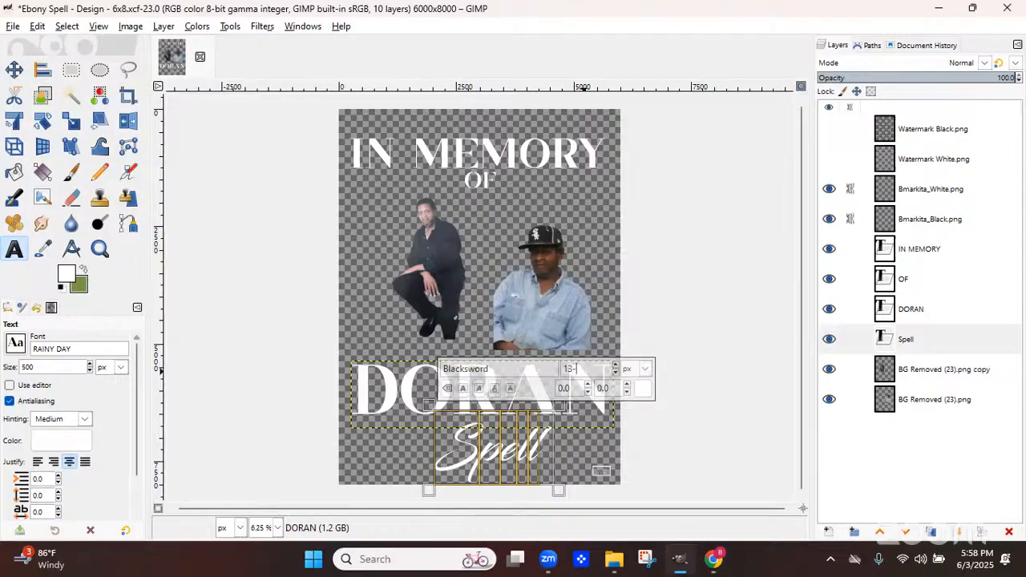
text(00)
key(Return)
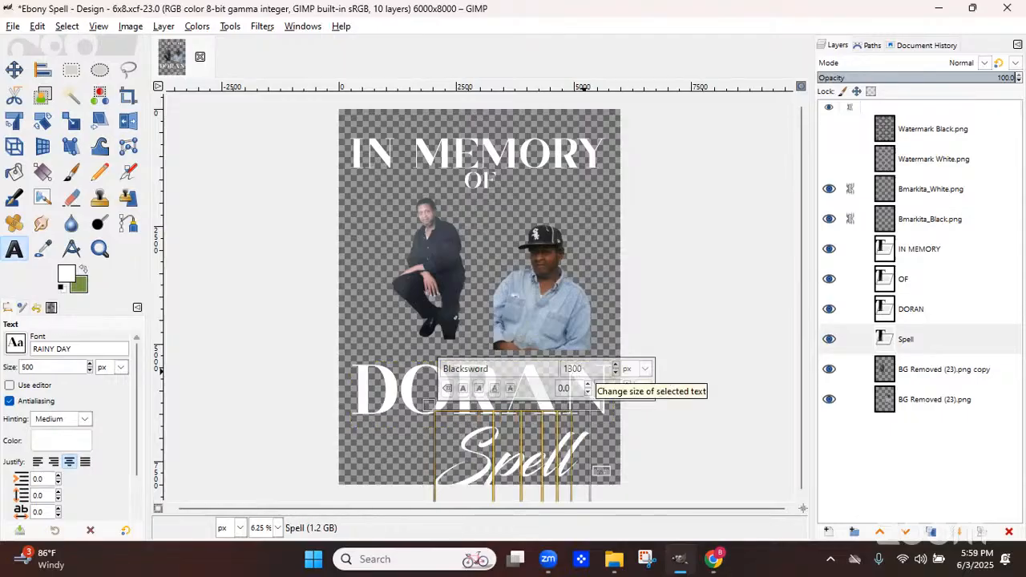
double_click(583, 371)
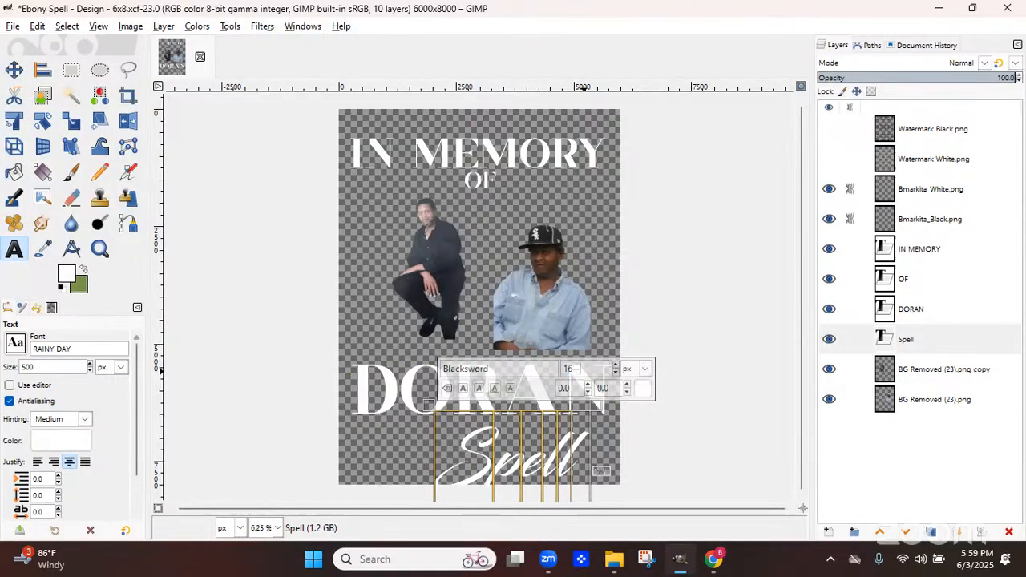
text(1600)
key(Return)
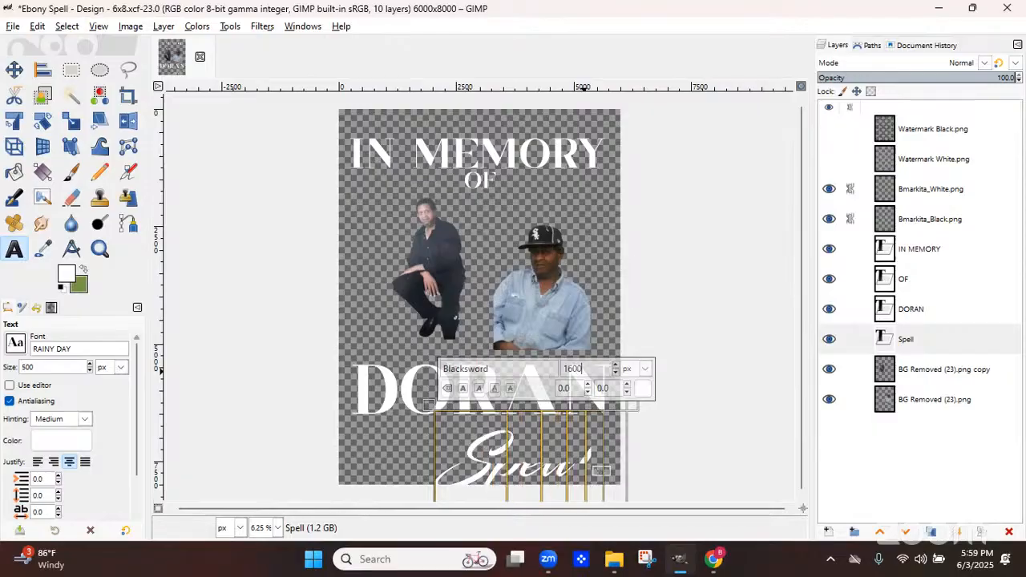
Move the Spell text up so it overlaps the bottom of DORAN
click(15, 72)
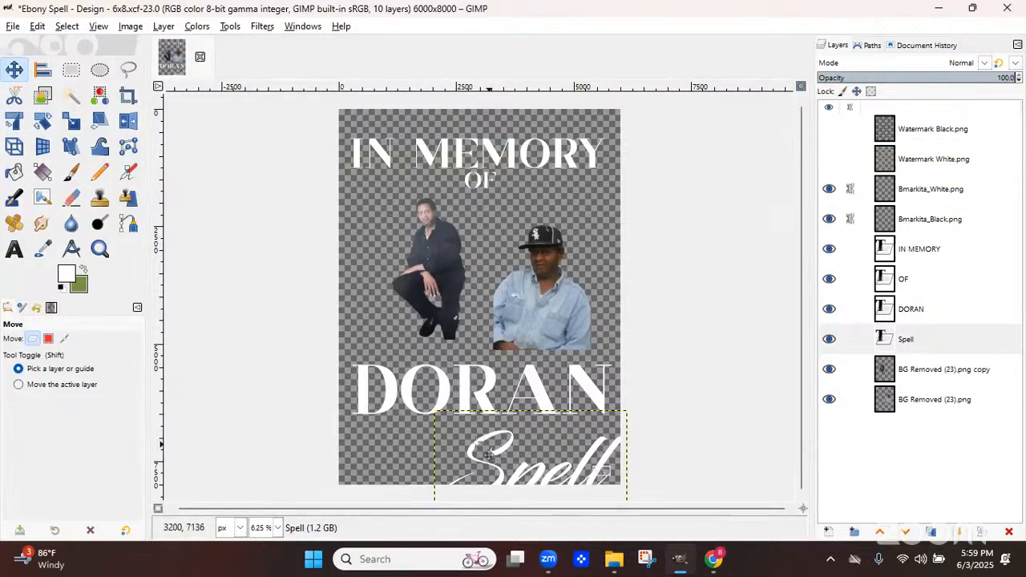
drag(488, 453, 407, 369)
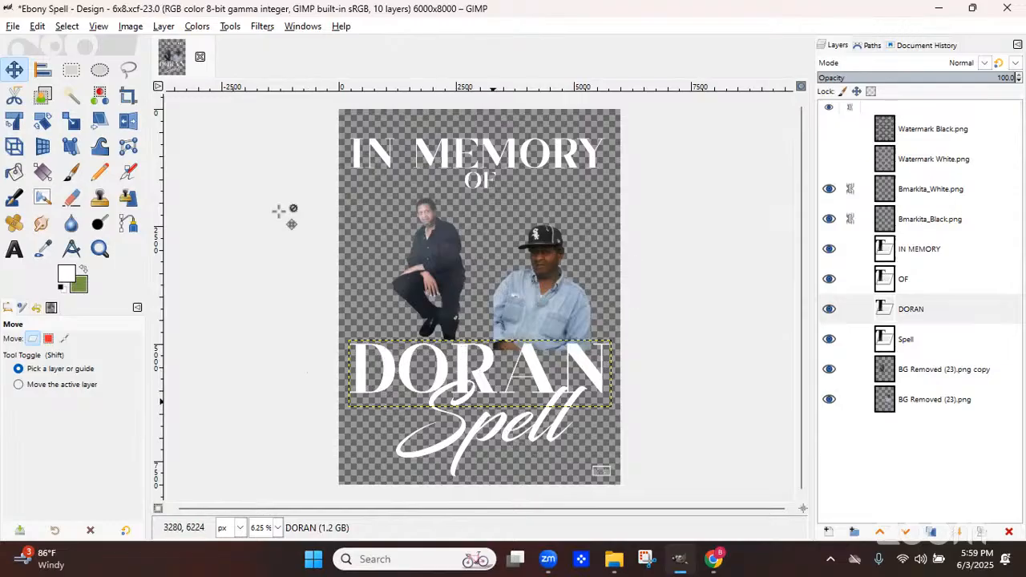
key(q)
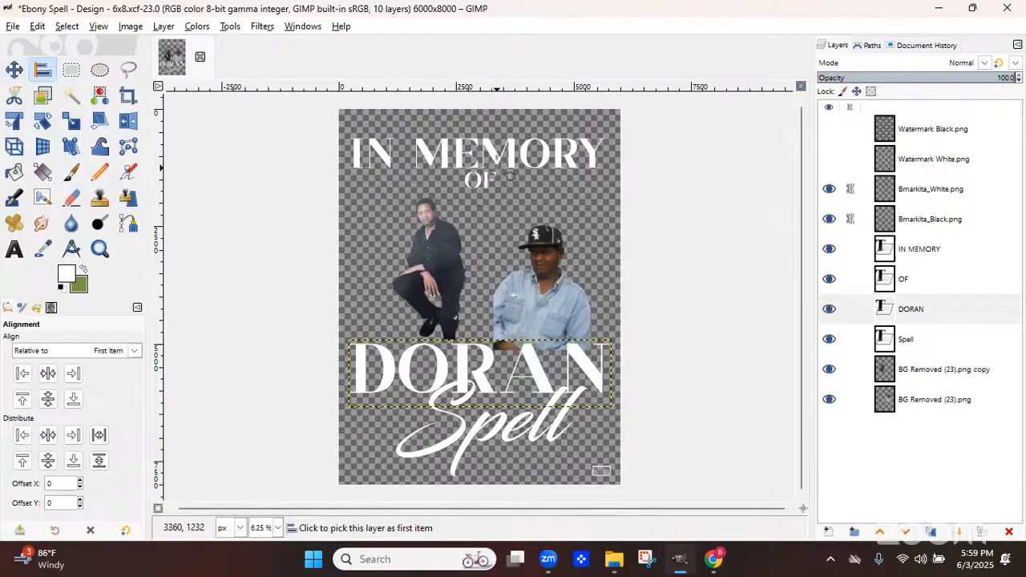
click(508, 166)
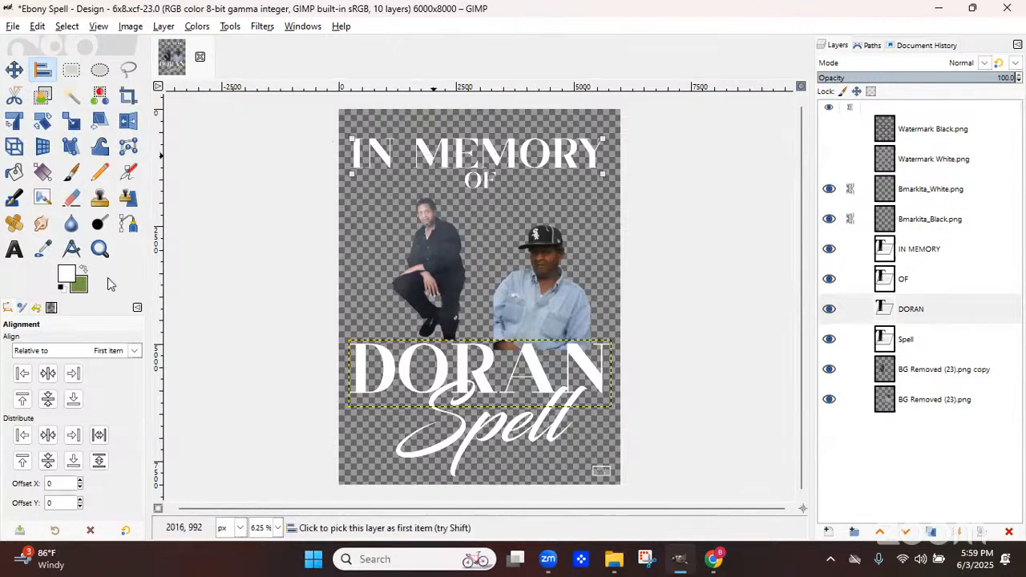
click(54, 377)
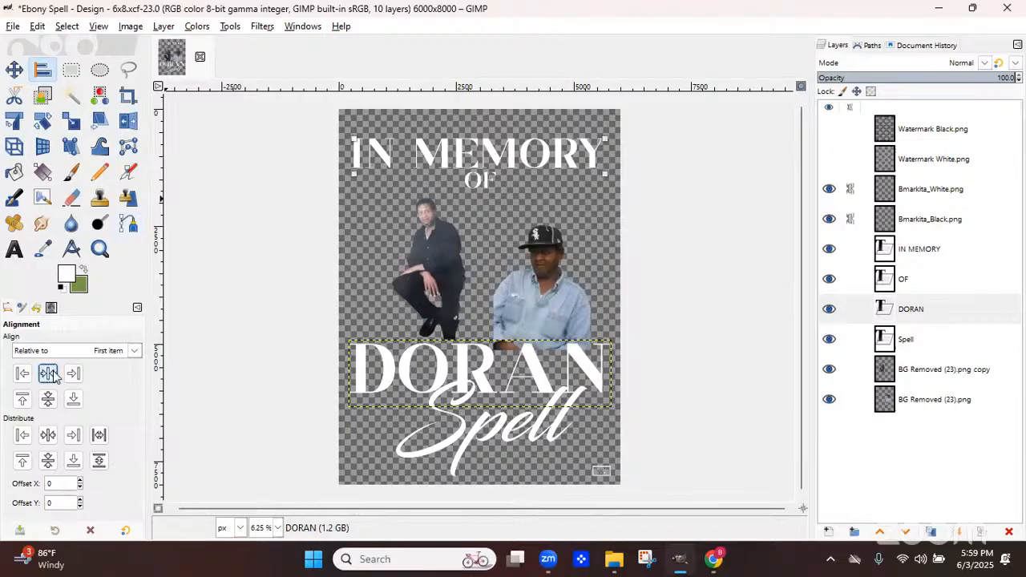
click(491, 184)
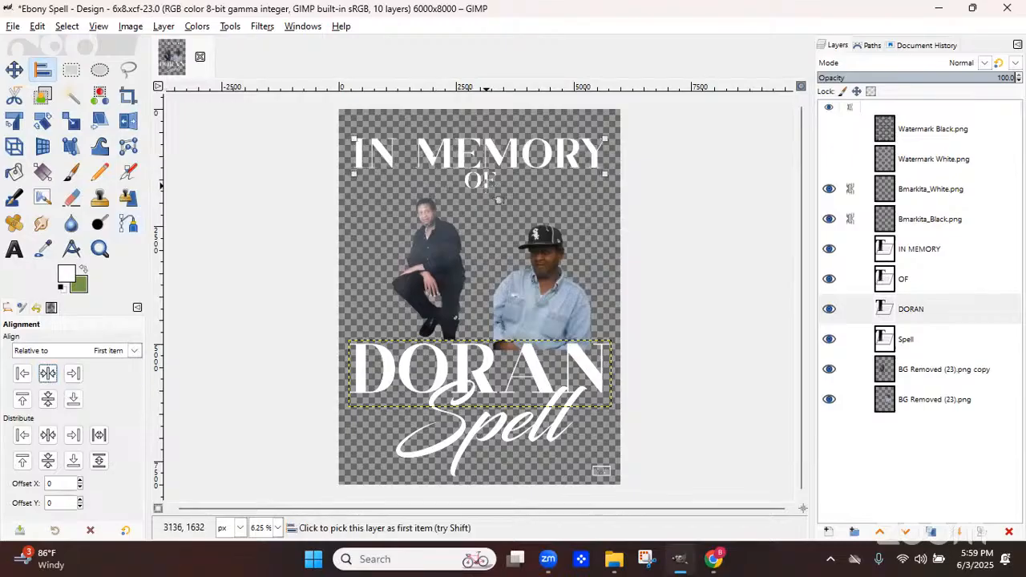
click(48, 377)
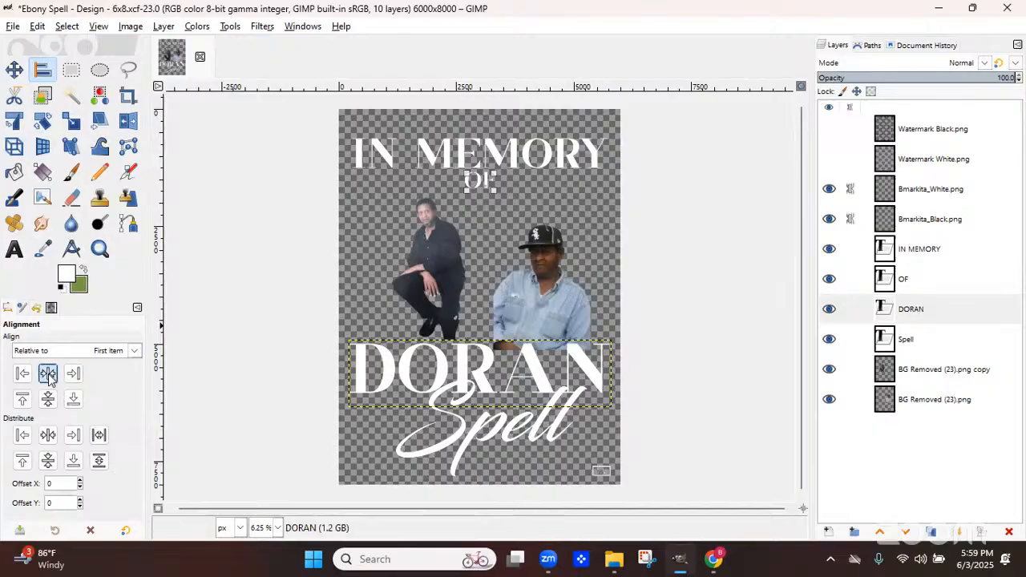
click(420, 377)
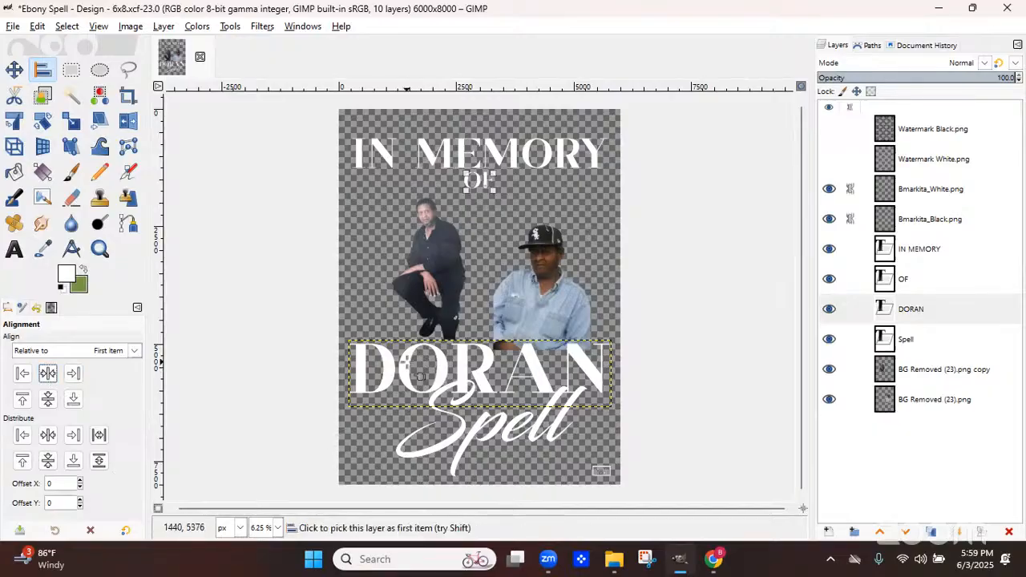
click(44, 380)
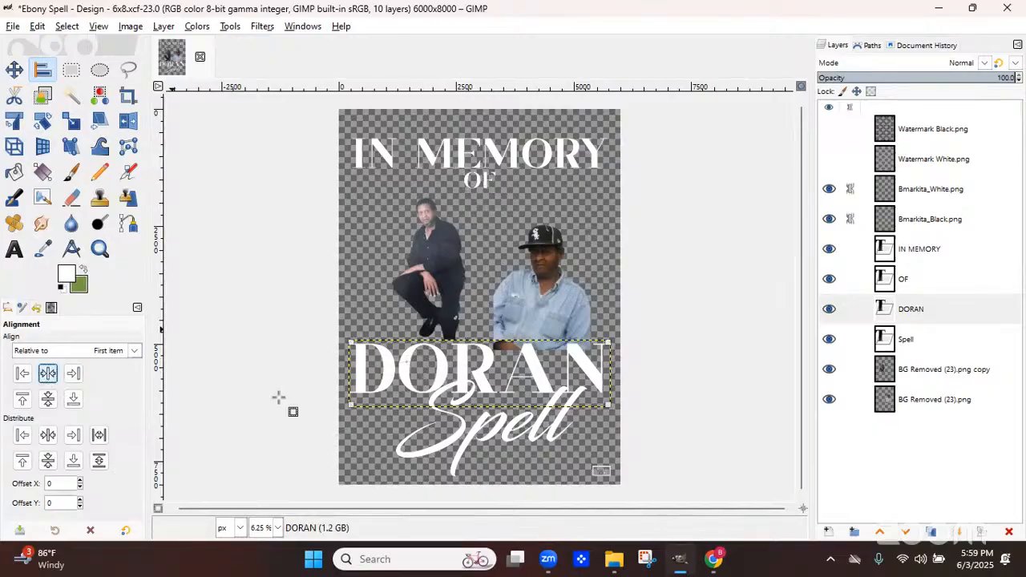
click(469, 452)
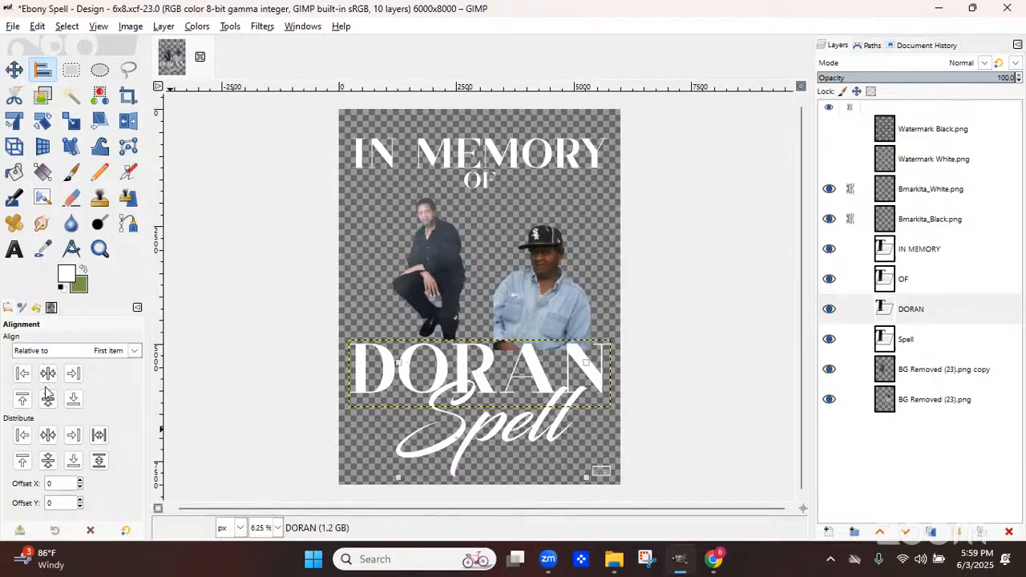
click(50, 375)
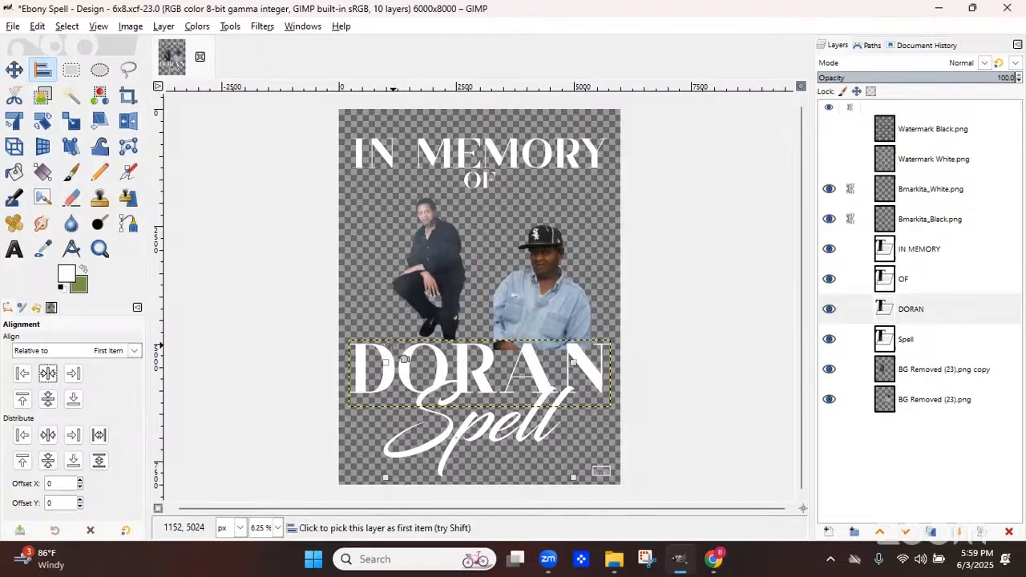
Save the design file
click(13, 26)
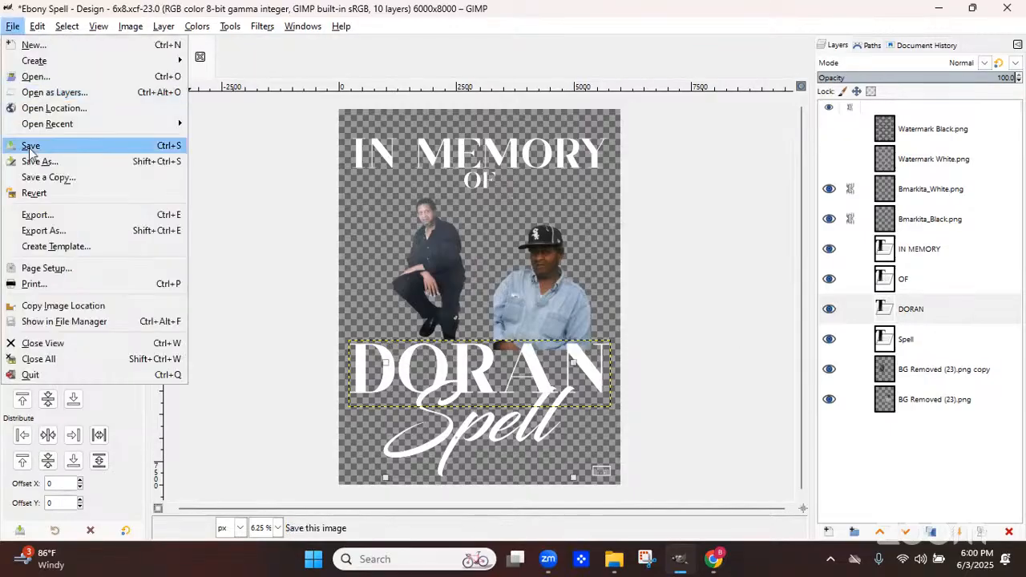
key(Return)
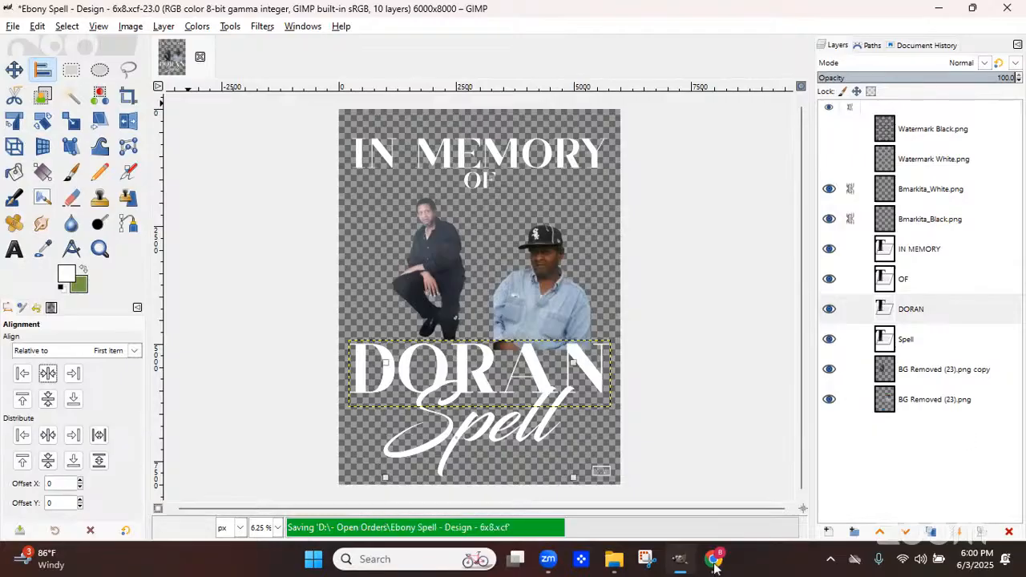
Switch to the browser to view the customer's Shopify order details
mouse_move(714, 565)
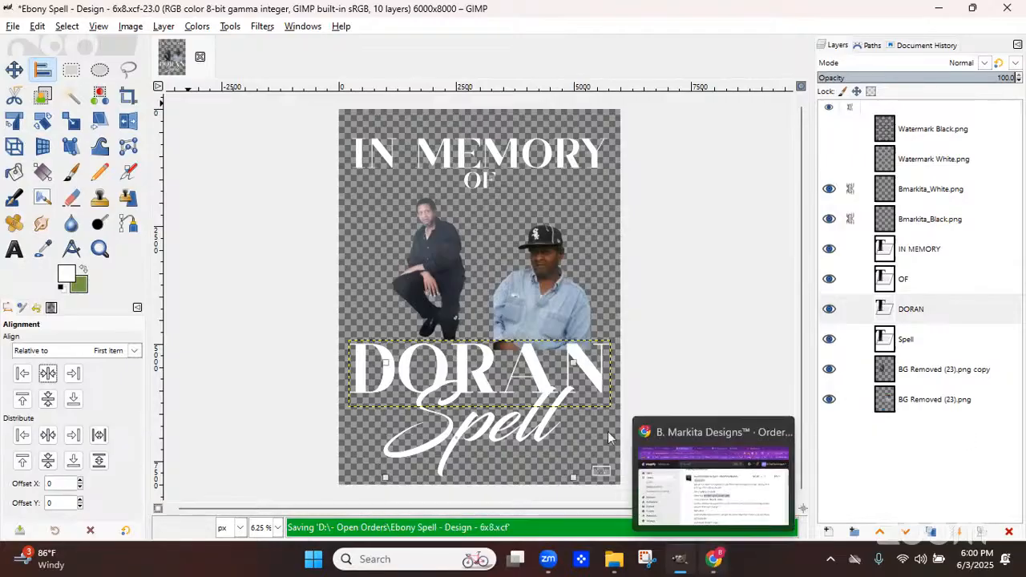
click(714, 565)
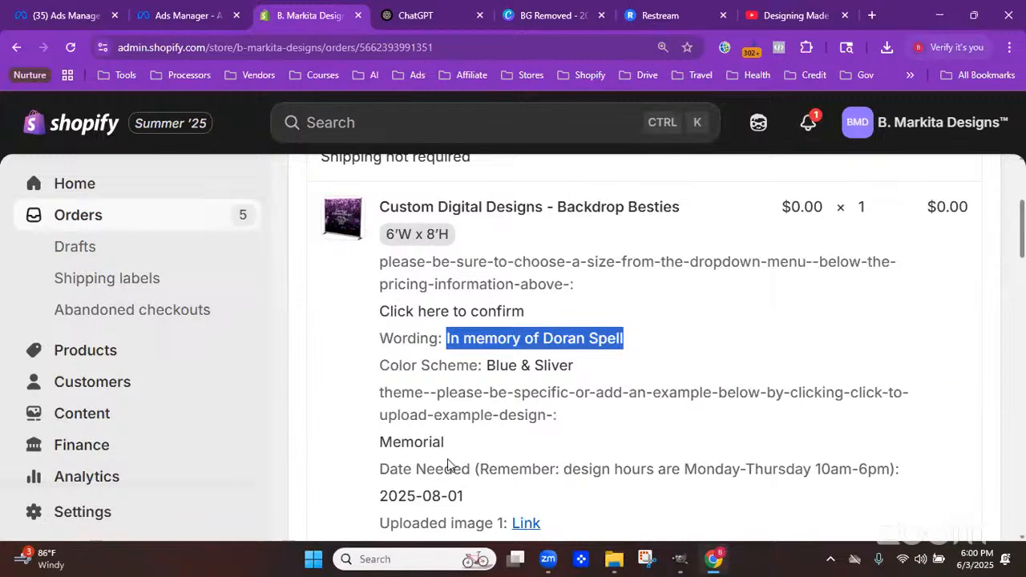
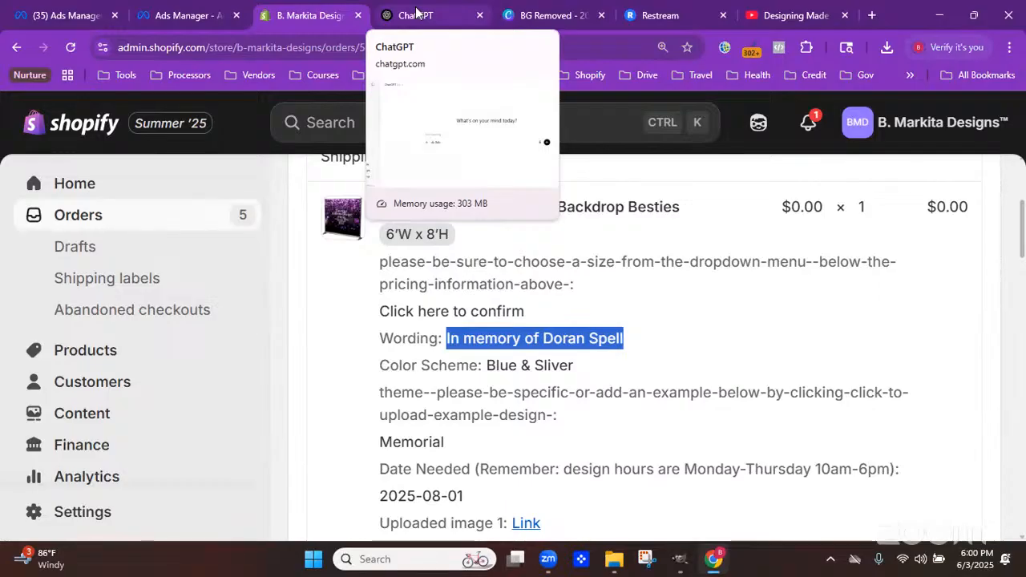
Switch to ChatGPT and request an image of an otherworldly sky in the colors blue and silver
click(416, 12)
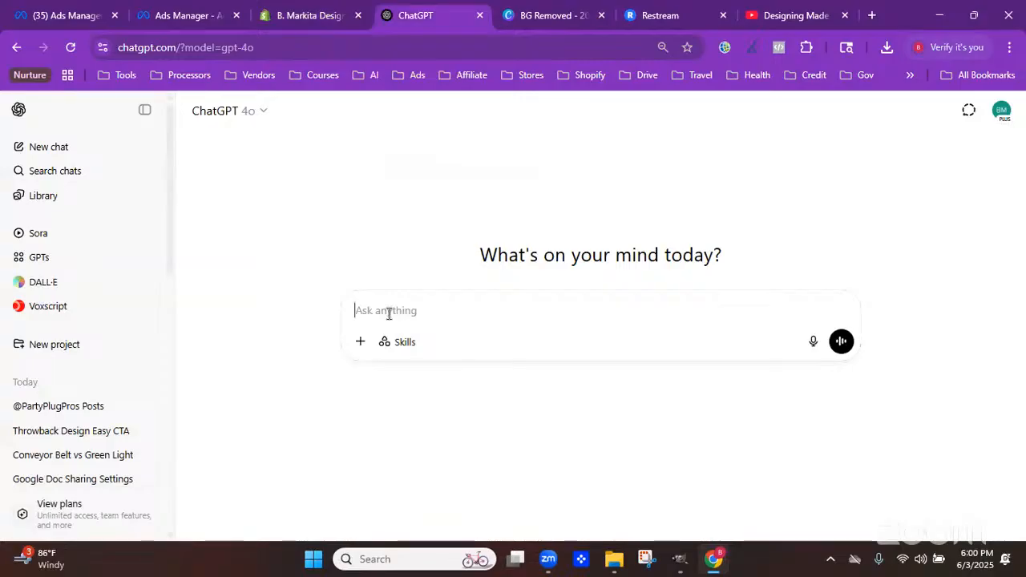
text(Create an image )
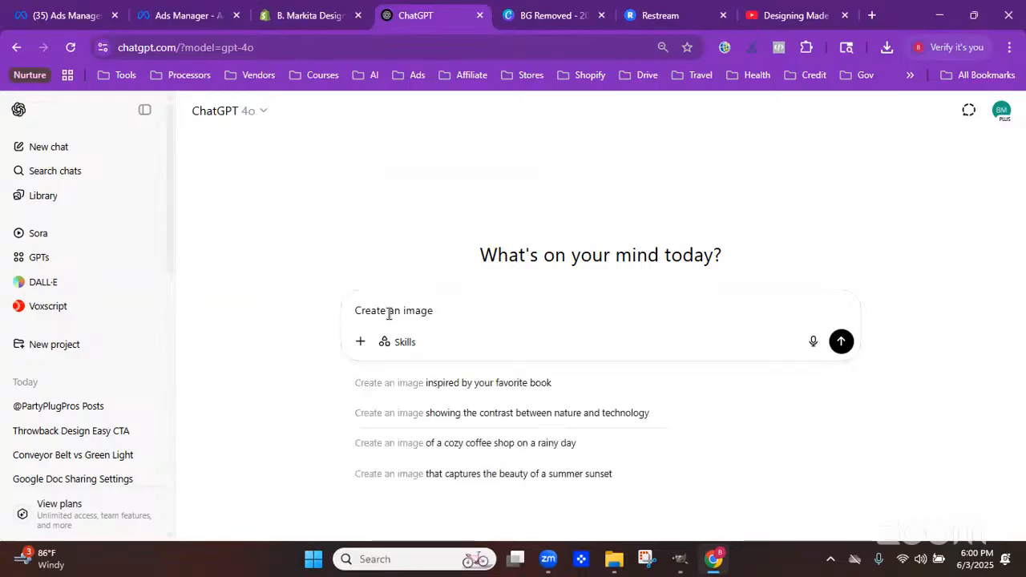
text(of)
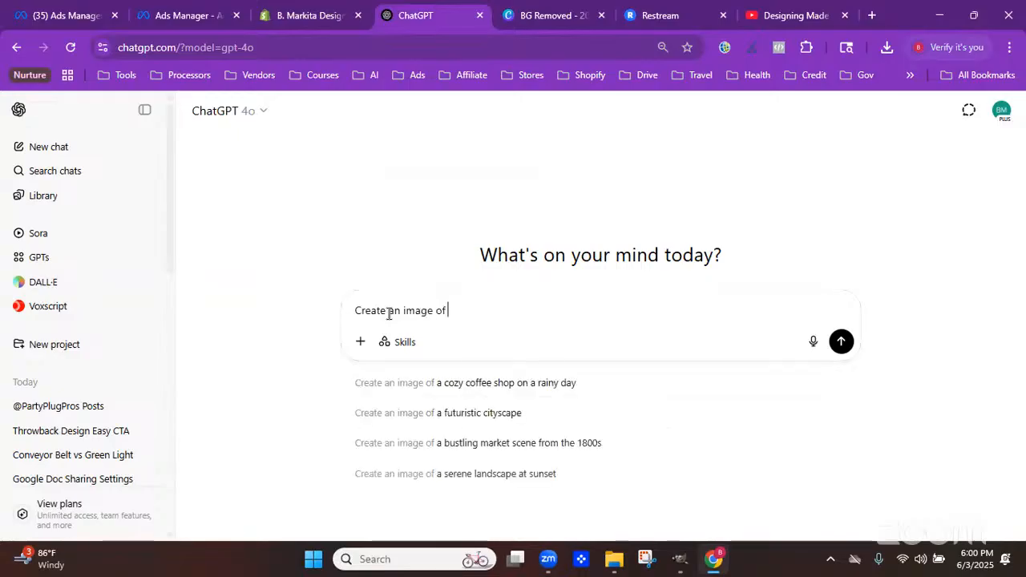
text( an oth)
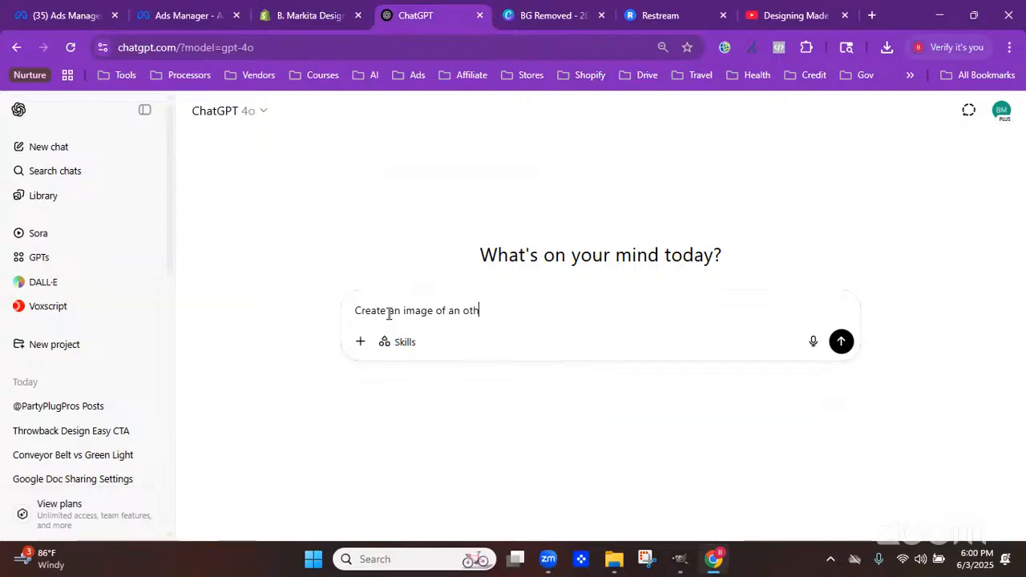
text(erworld)
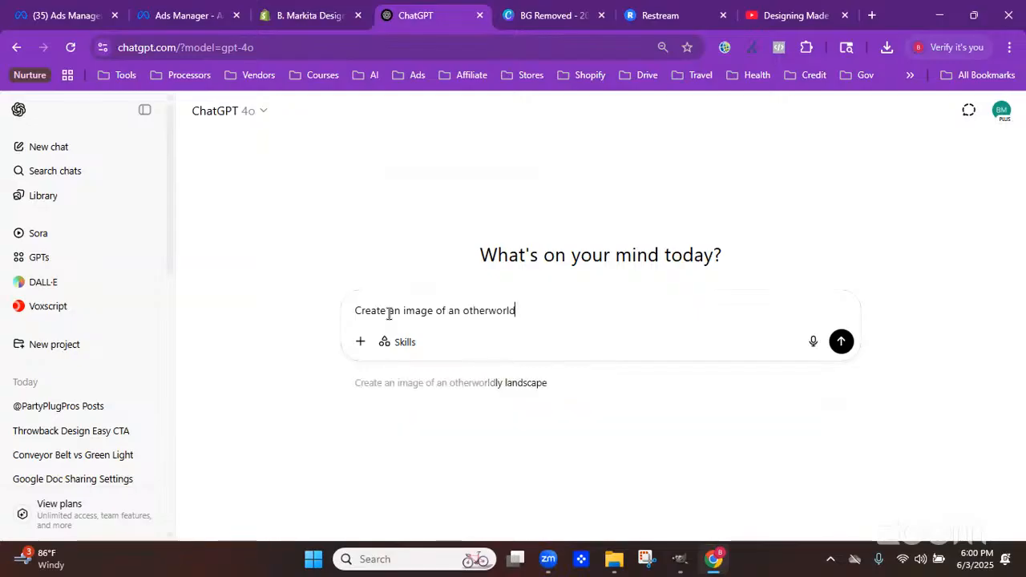
text(ly )
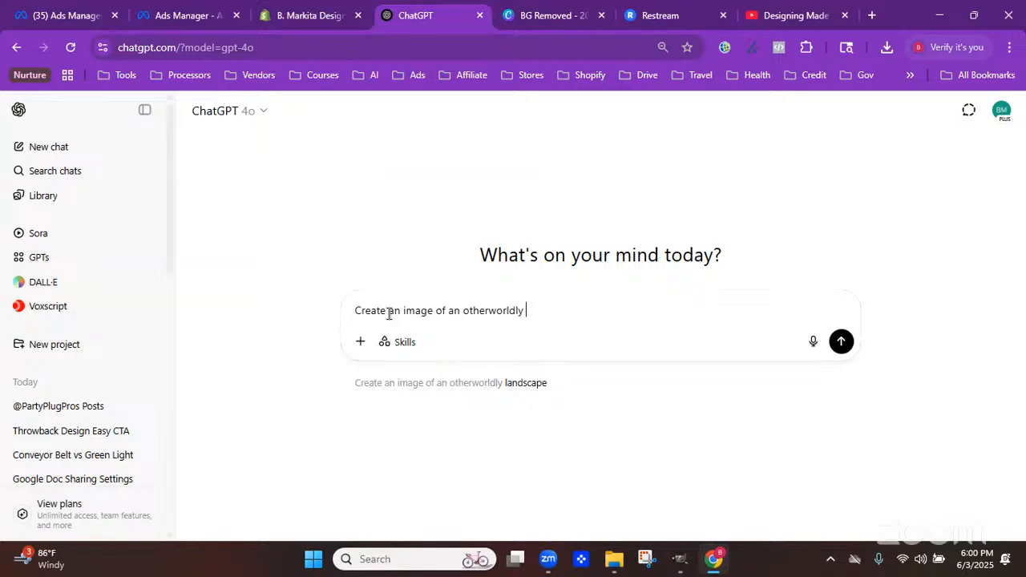
text(sky in the )
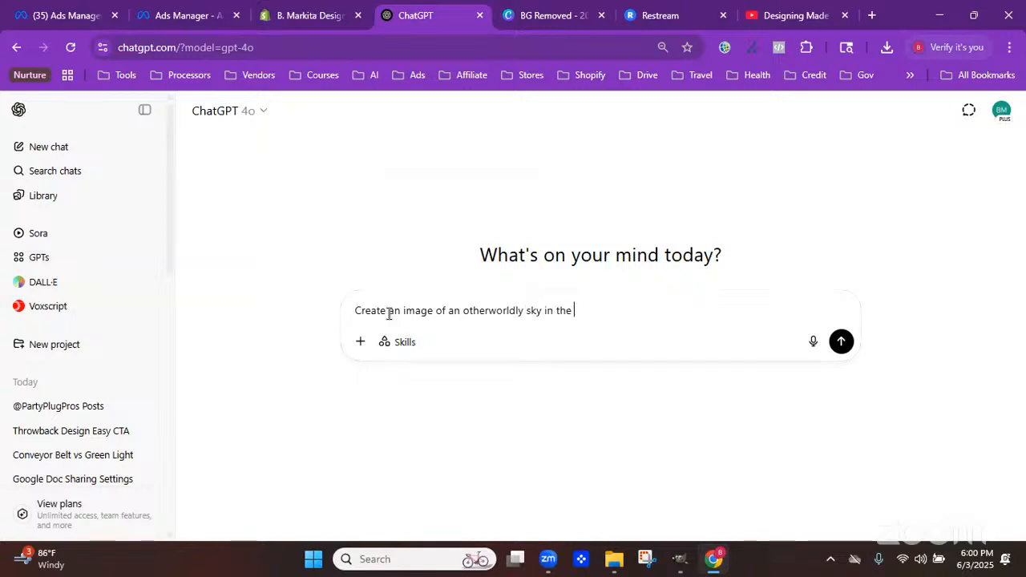
text(colors blue and silver)
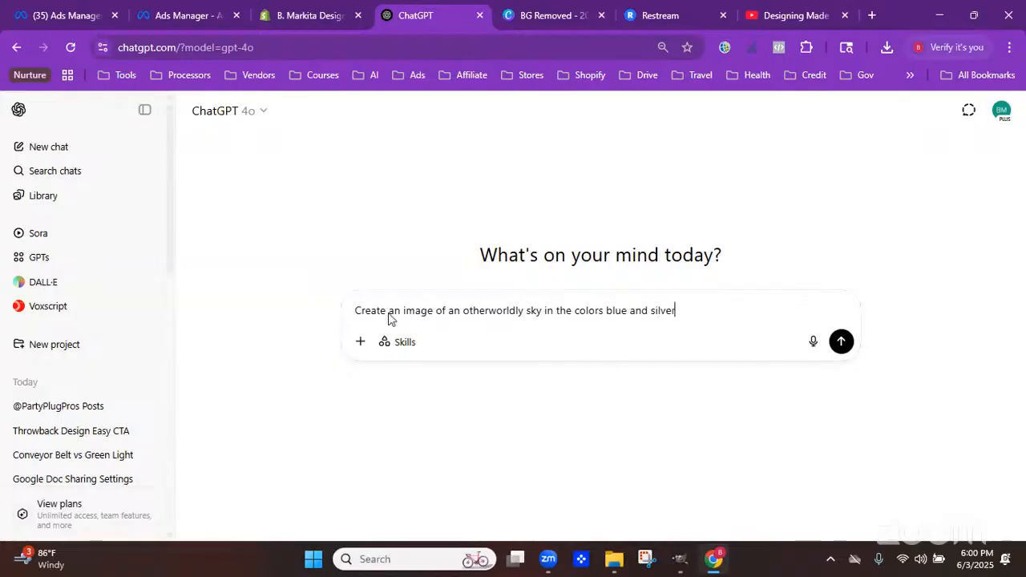
key(Return)
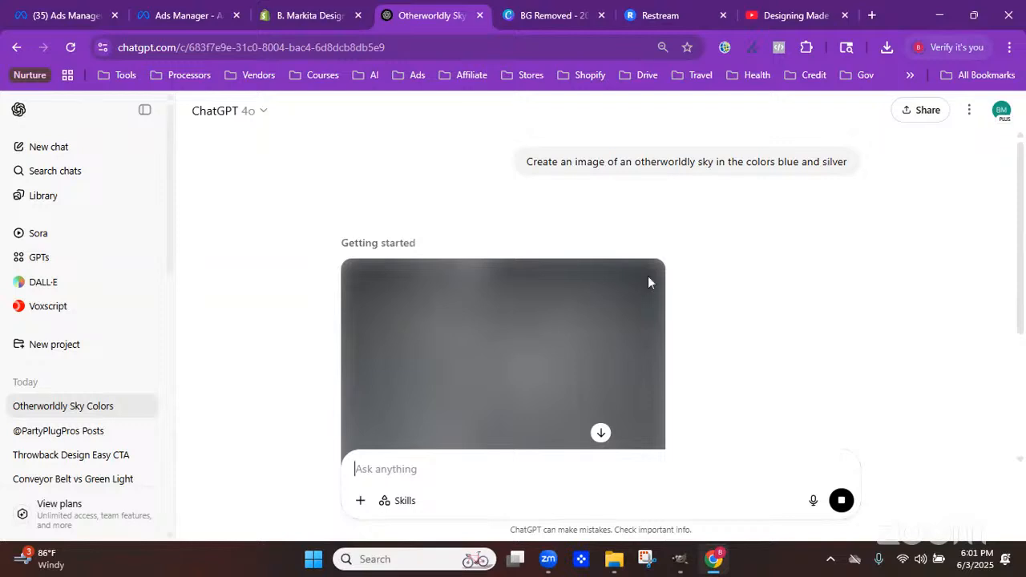
Ask ChatGPT to add a stairway to heaven's gates with a set of white wings at the top
drag(1023, 228, 1025, 291)
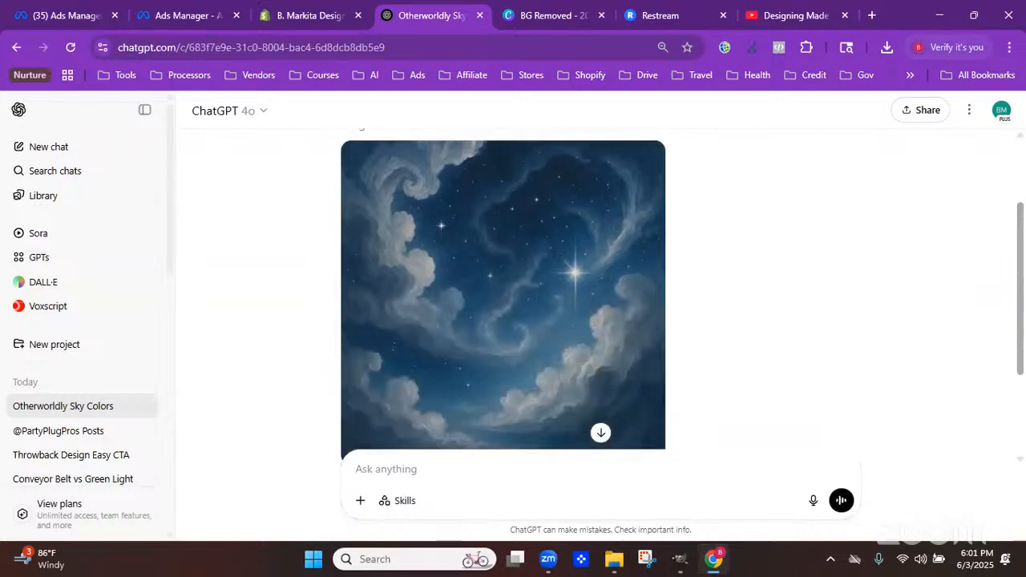
mouse_move(1021, 384)
mouse_down()
mouse_move(1023, 280)
mouse_move(1021, 372)
mouse_up()
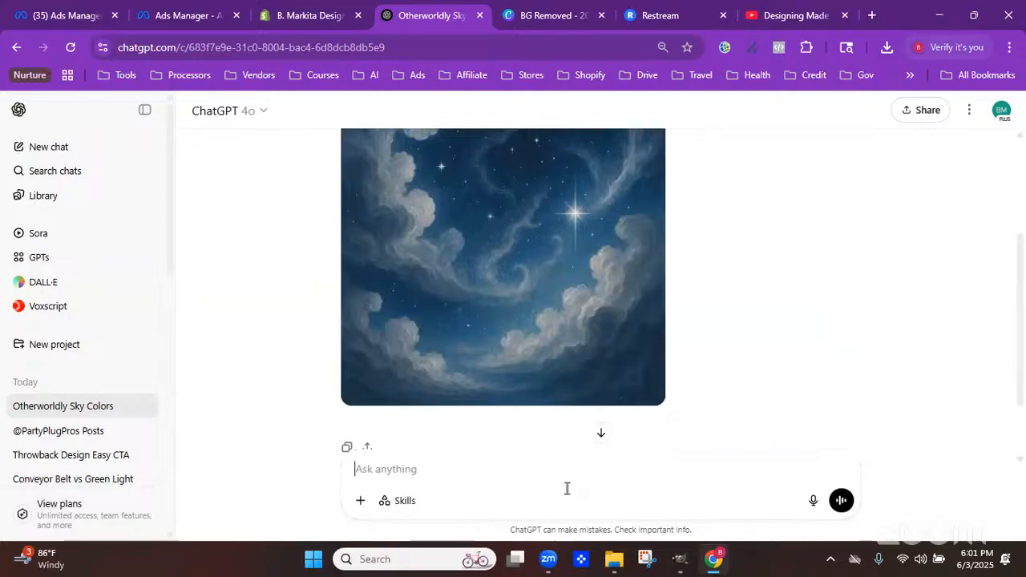
text(Add)
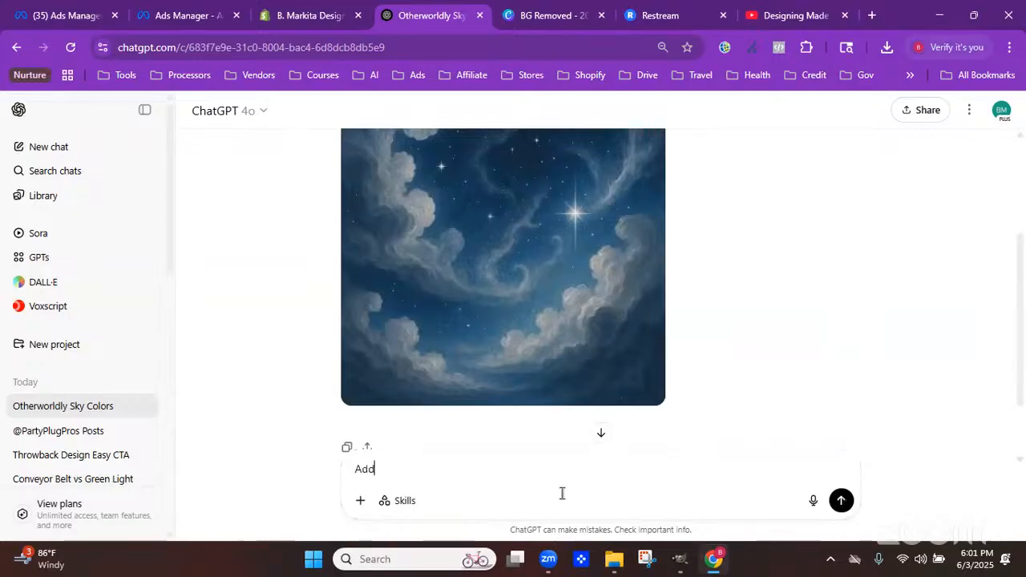
text( a stairway to)
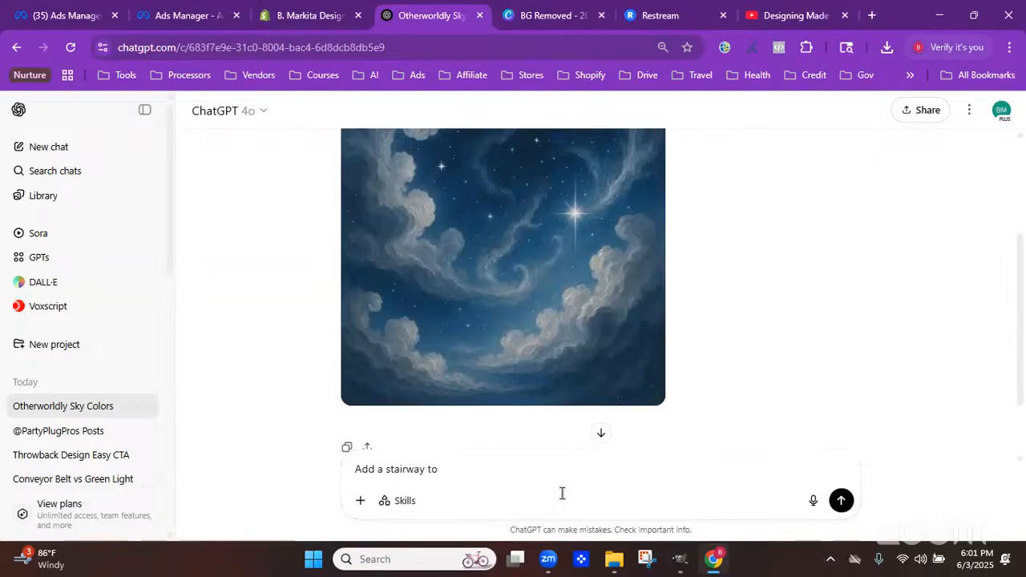
text( heaven's gates w)
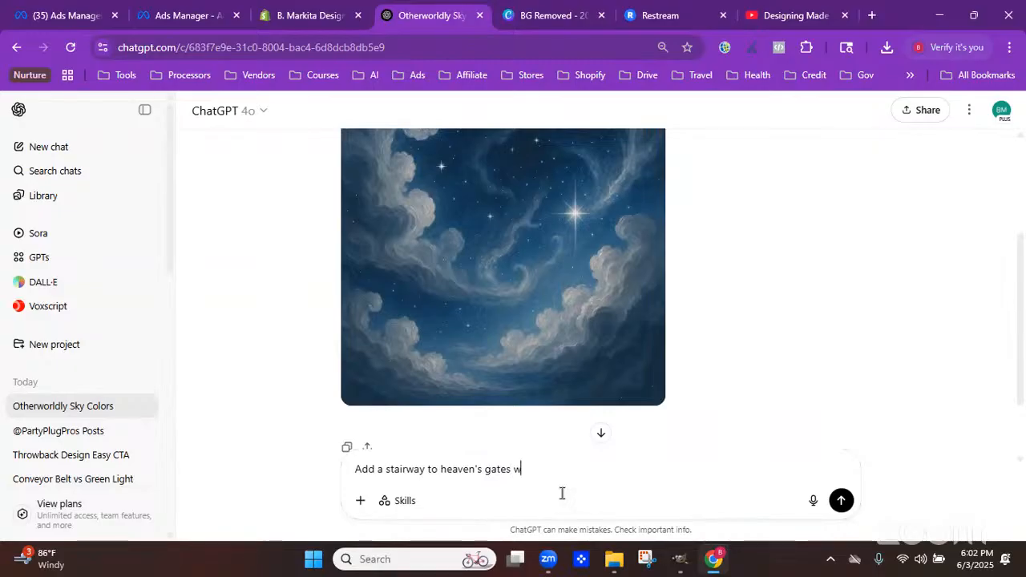
text(ith a set of)
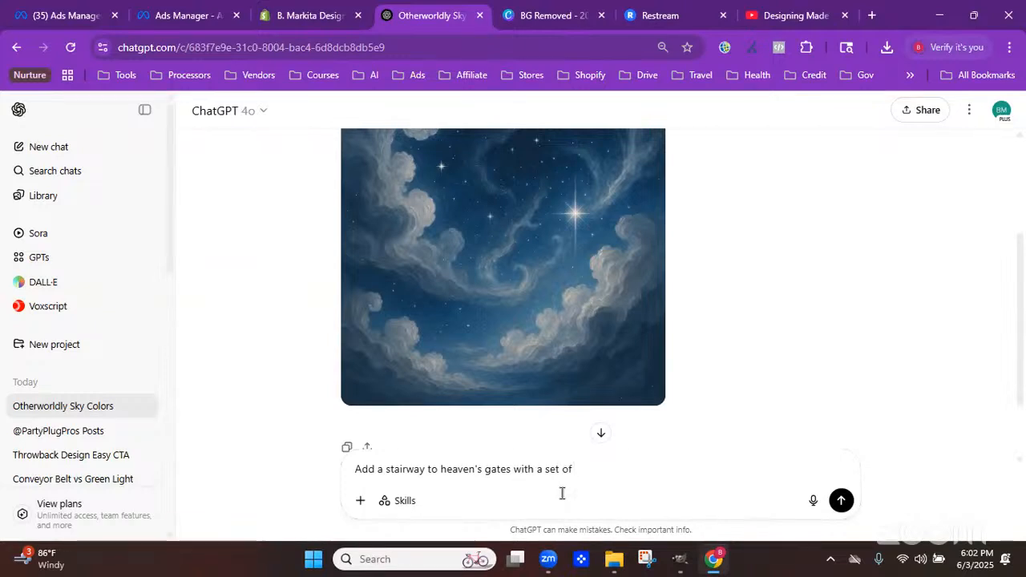
text( white wings at the top)
key(Return)
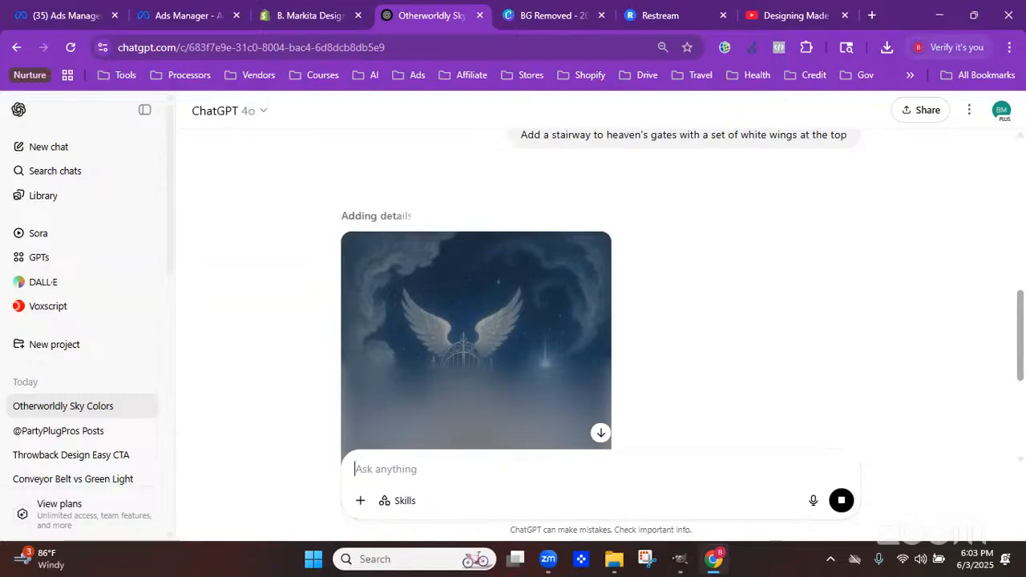
Copy the generated stairway image and switch back to the GIMP design
scroll(476, 288, down, 2)
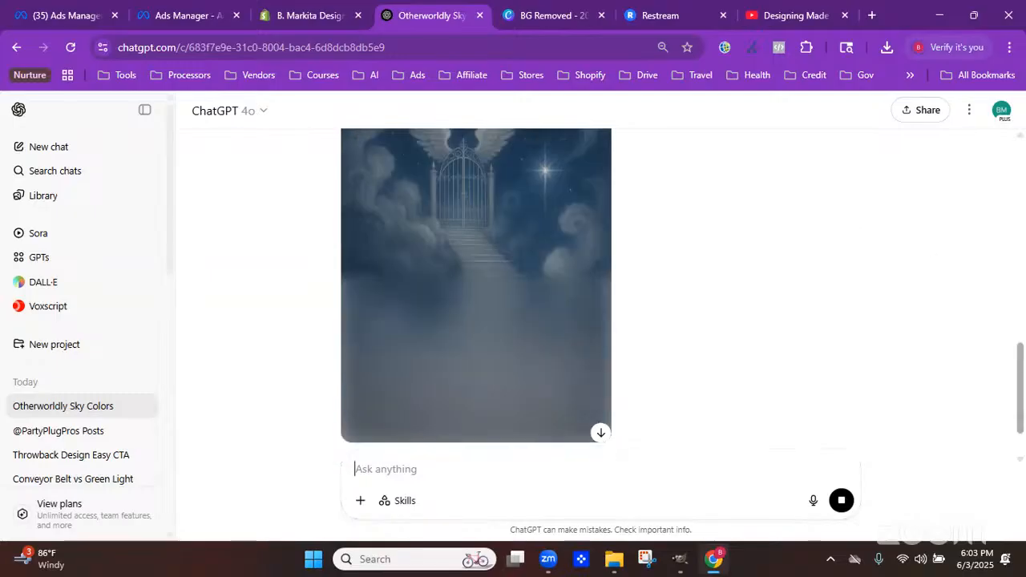
scroll(1021, 298, down, 2)
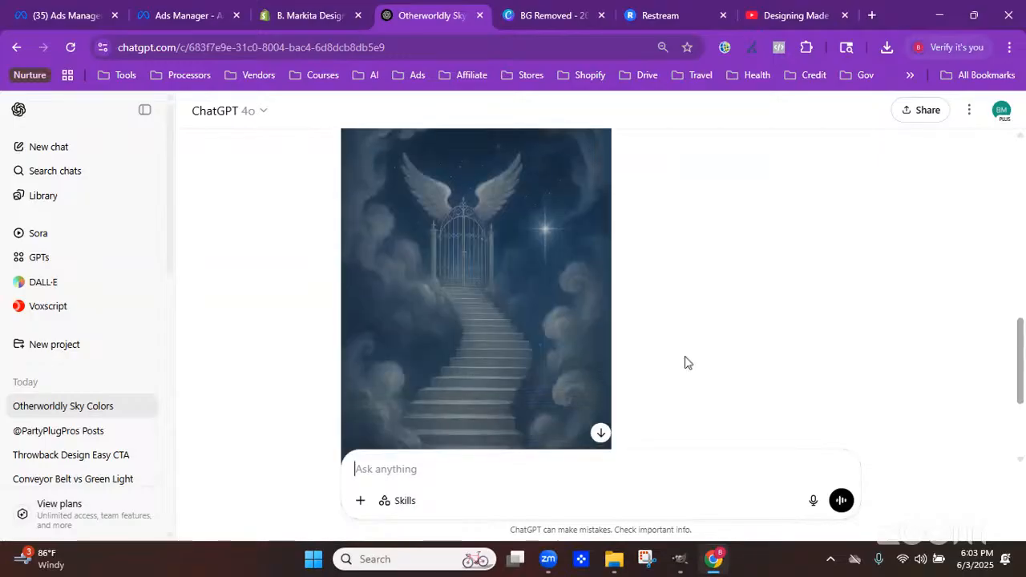
right_click(450, 366)
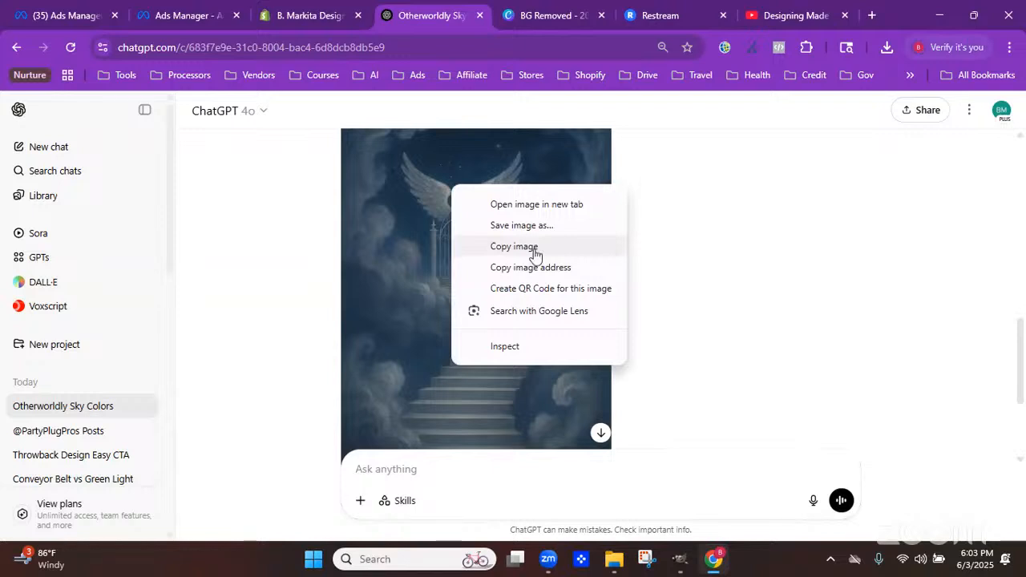
click(536, 253)
click(685, 564)
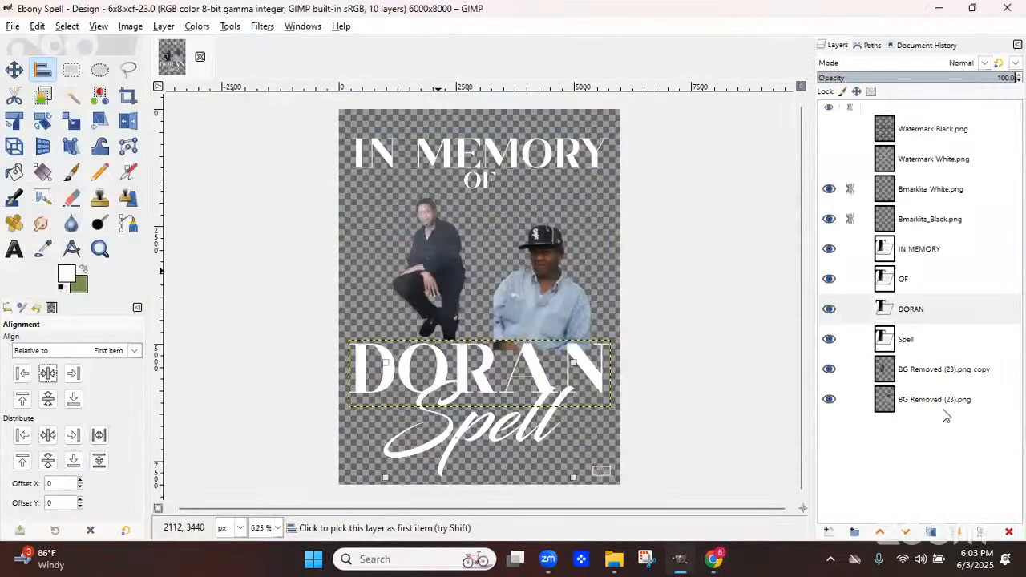
Paste the copied image as a new layer above the bottom photo layer BG Removed (23).png
click(930, 401)
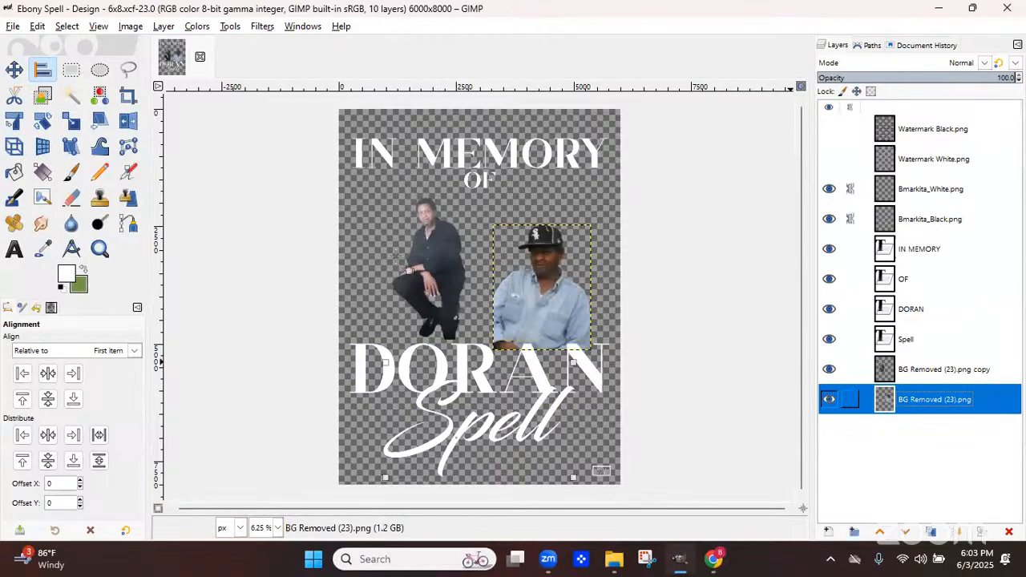
click(37, 27)
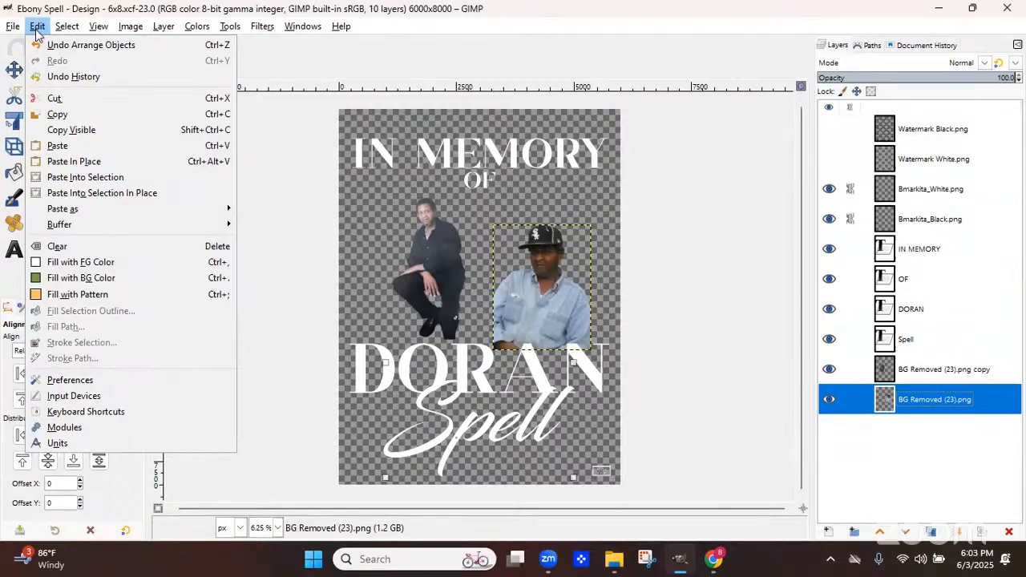
mouse_move(120, 208)
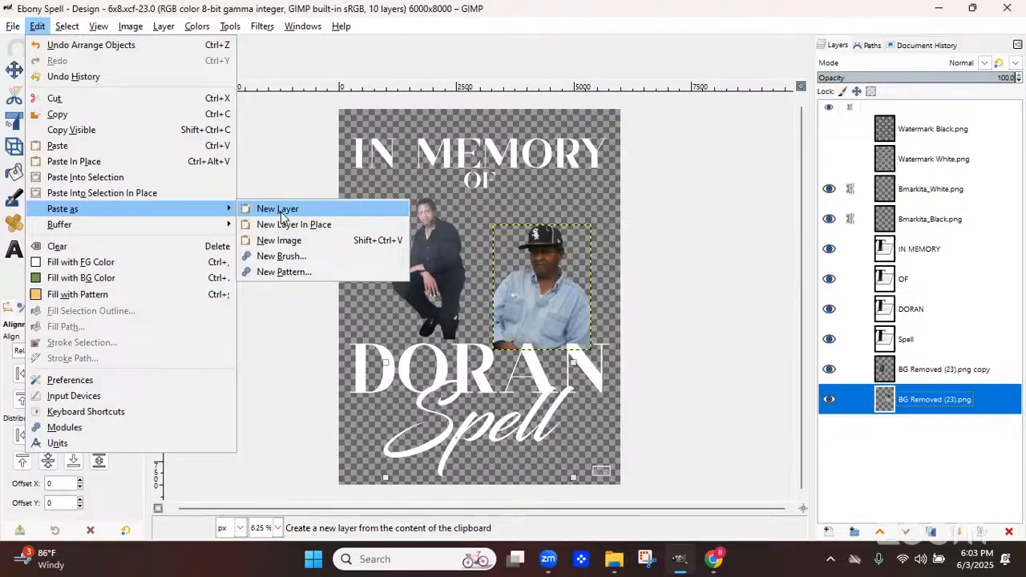
click(277, 209)
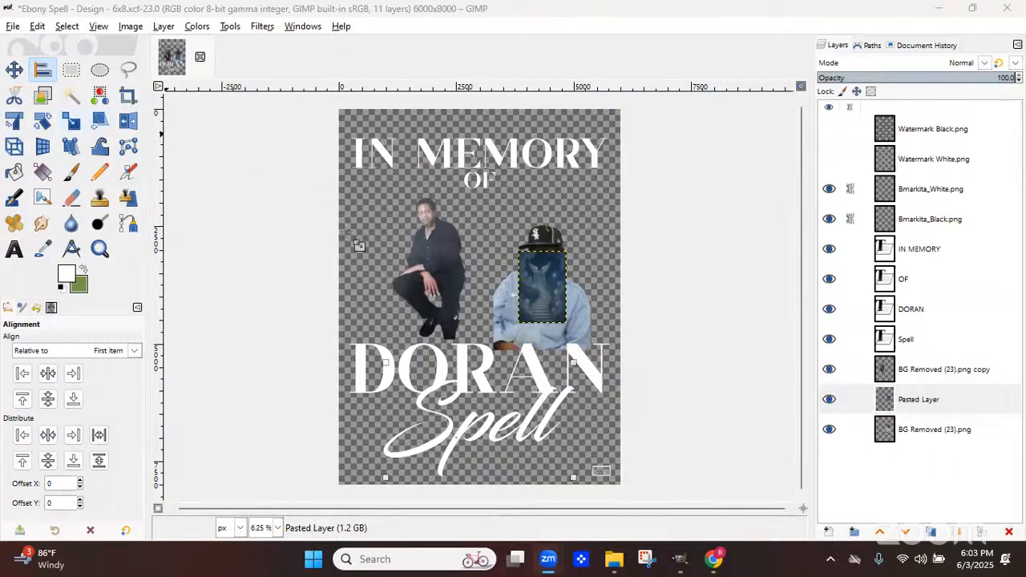
Scale the pasted sky layer to a width of 6000 px, keeping its aspect ratio
click(71, 121)
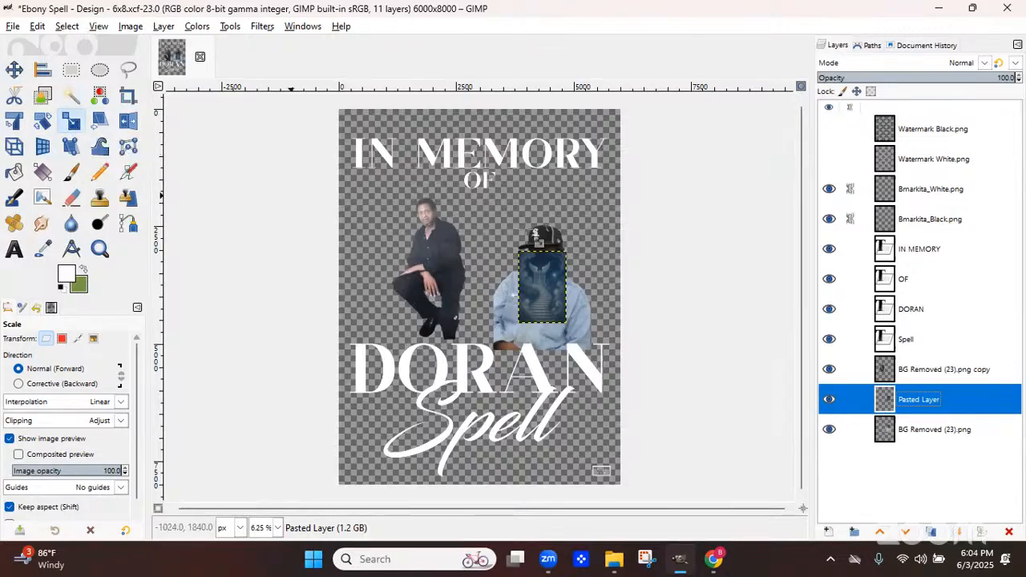
click(563, 299)
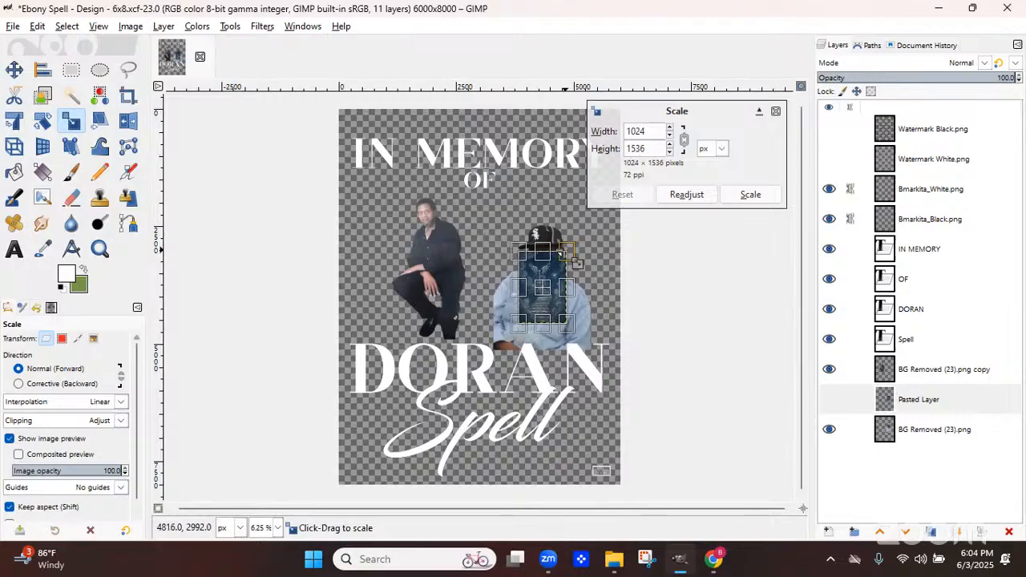
drag(571, 257, 648, 92)
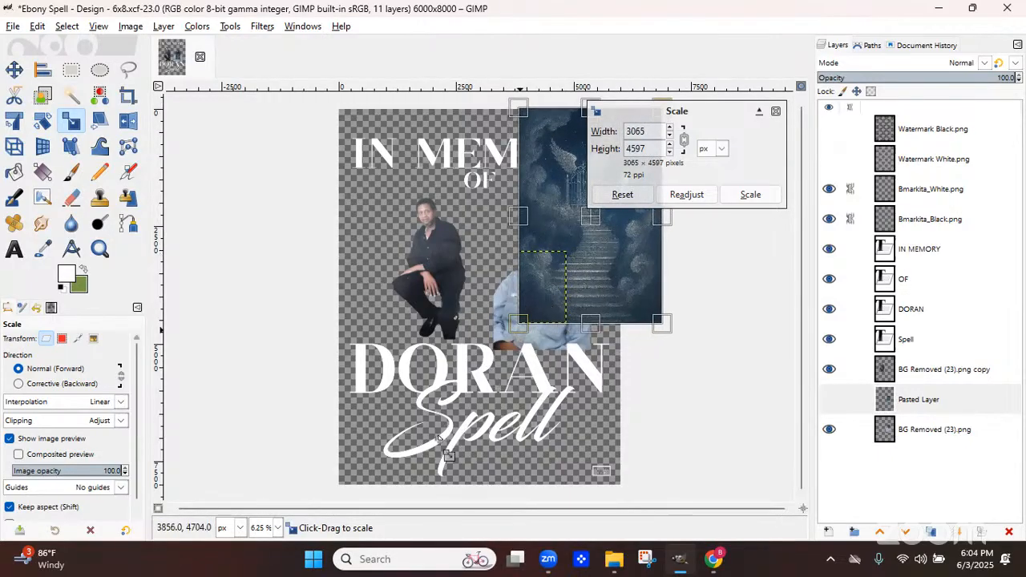
drag(439, 437, 391, 514)
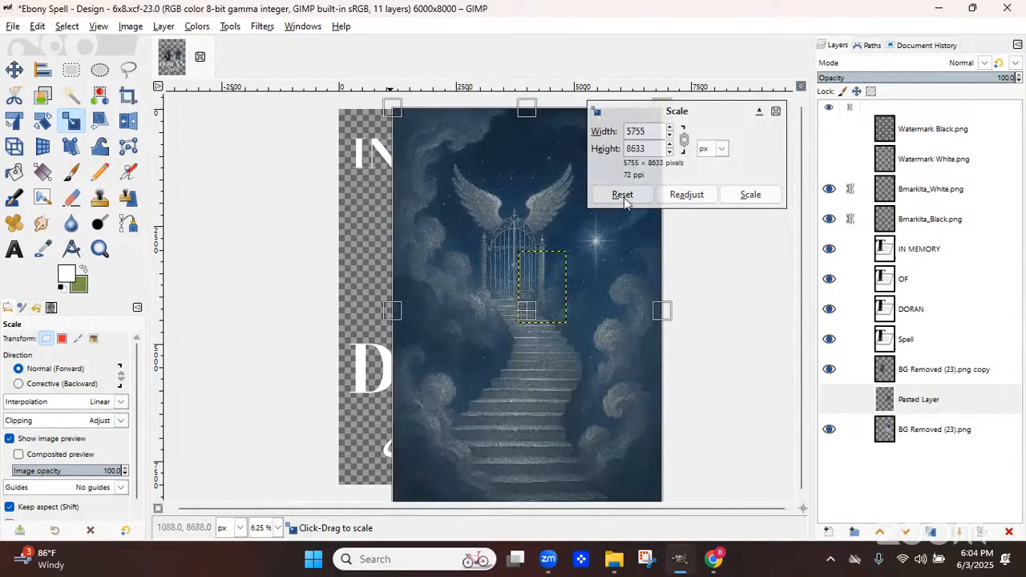
double_click(650, 133)
text(6000)
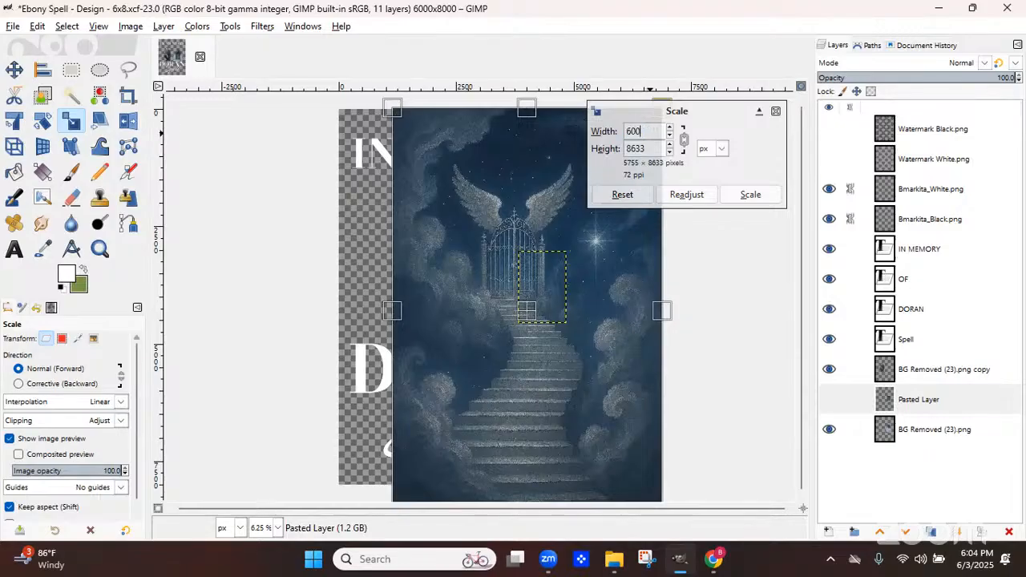
key(Tab)
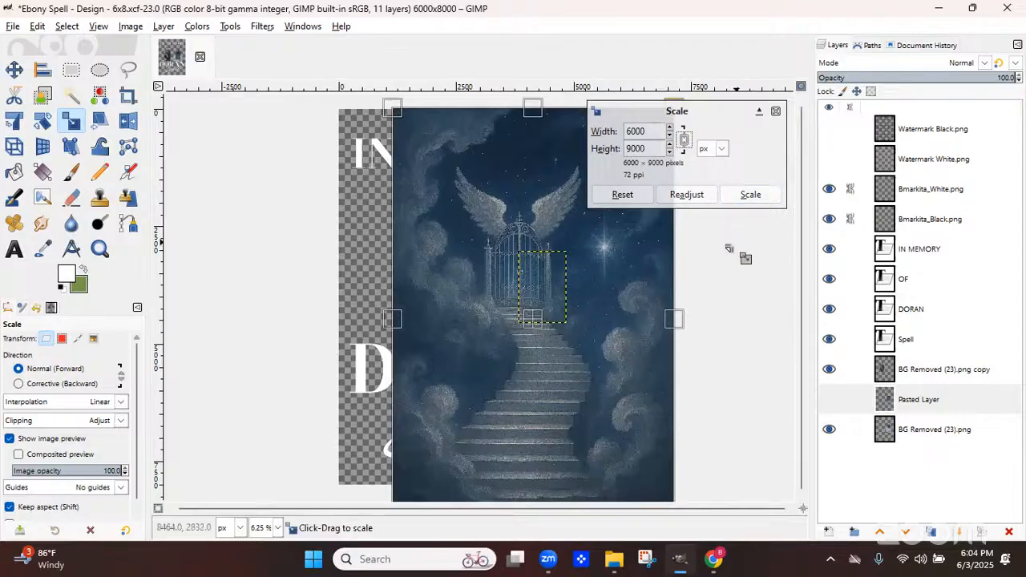
click(750, 195)
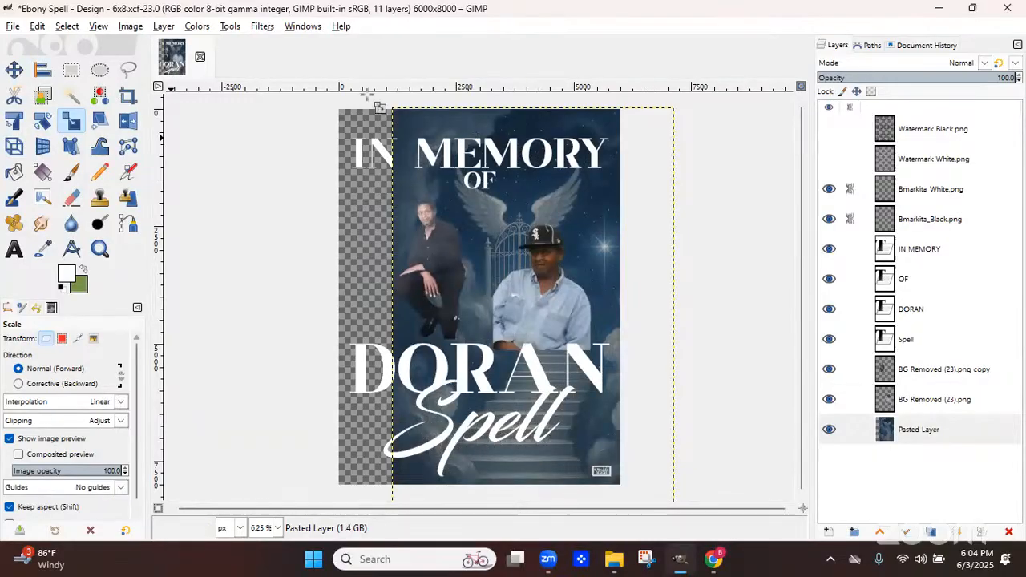
Center the sky layer on the canvas both horizontally and vertically with the Alignment tool
click(43, 70)
click(50, 372)
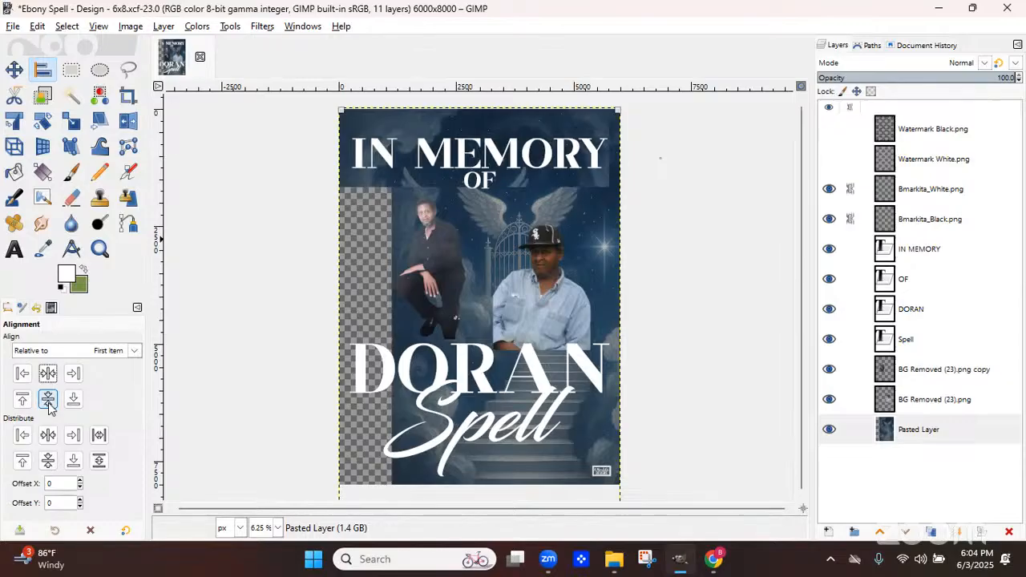
click(48, 399)
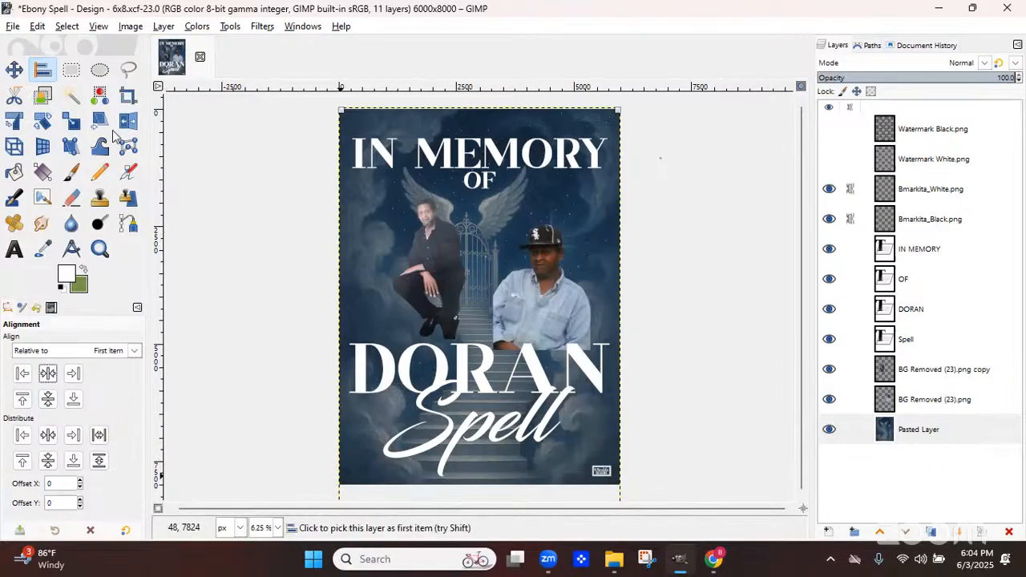
Enlarge the sky layer to about 7362 × 11043 px with the Scale tool
key(shift+s)
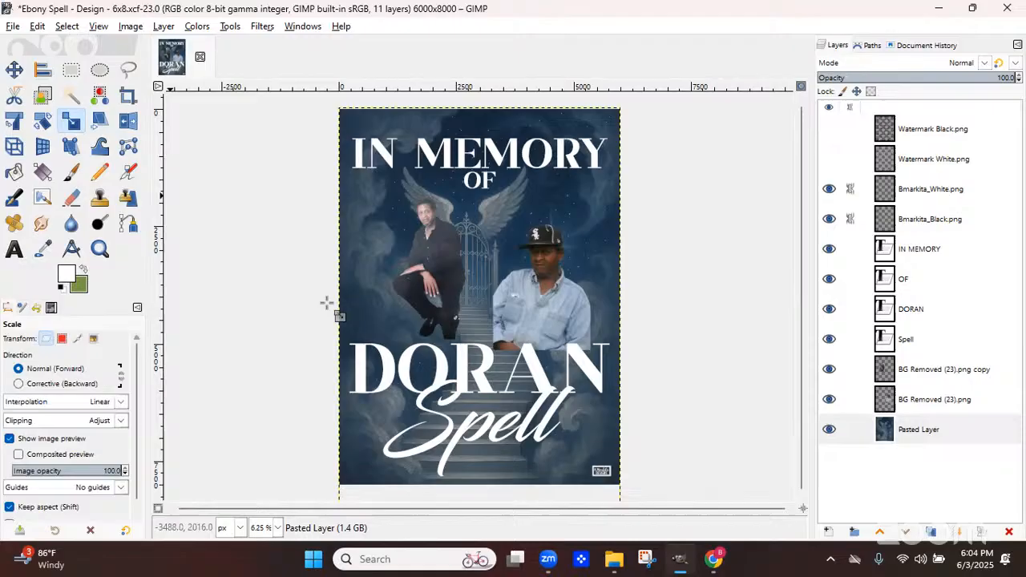
click(349, 457)
drag(330, 510, 303, 536)
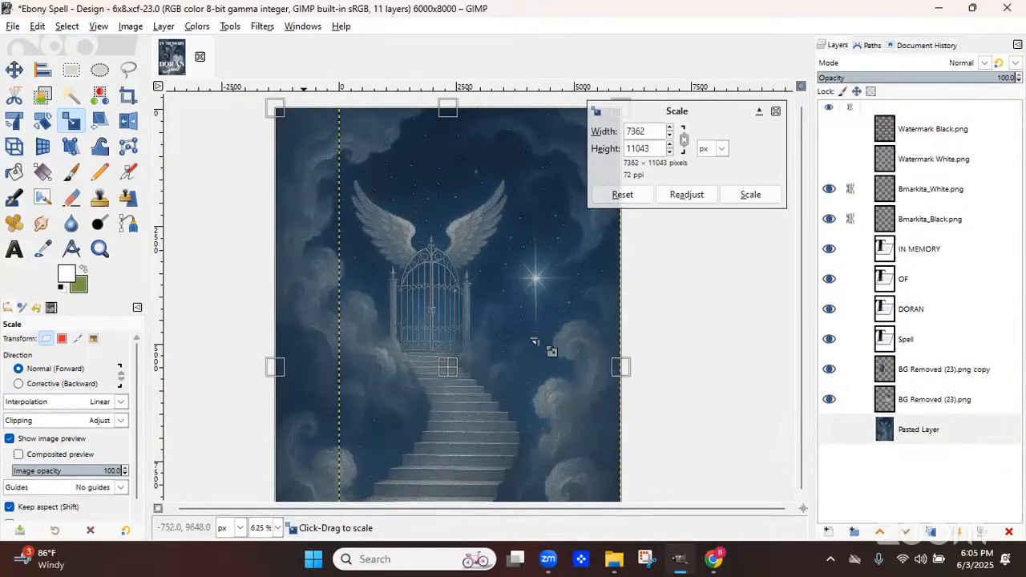
click(752, 197)
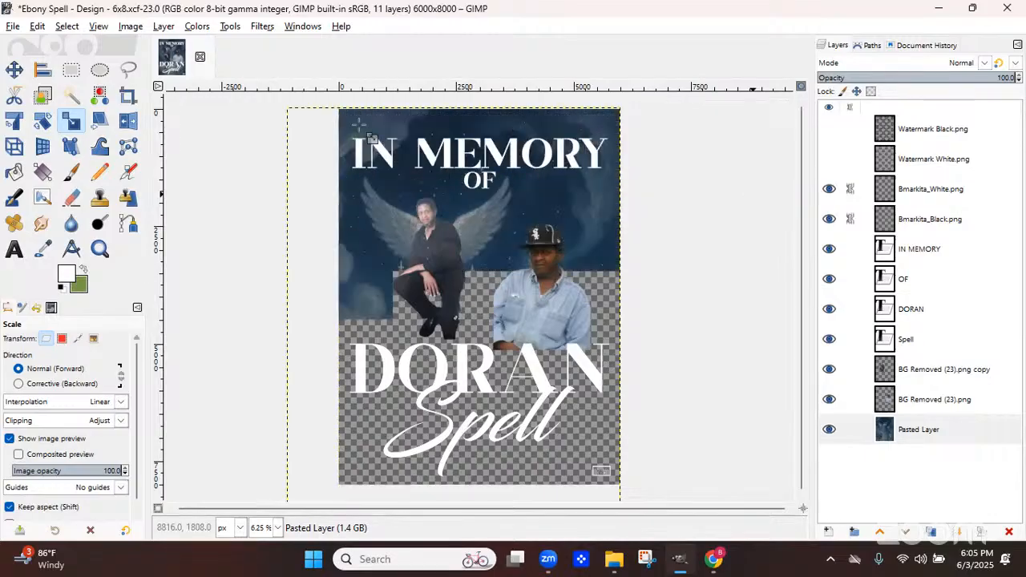
Select the winged photo layer BG Removed (23).png copy and enlarge it slightly with the Scale tool
key(m)
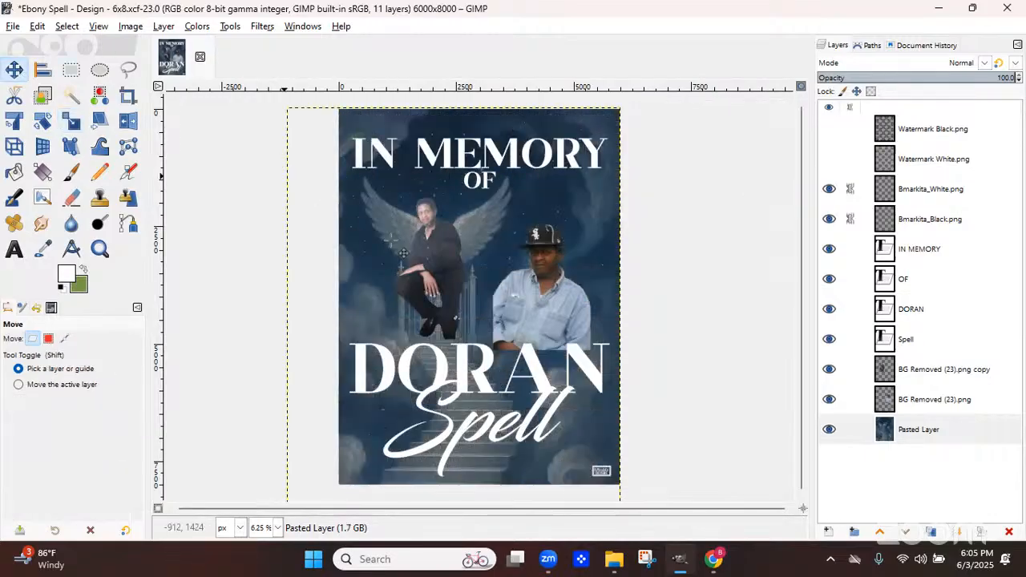
click(404, 254)
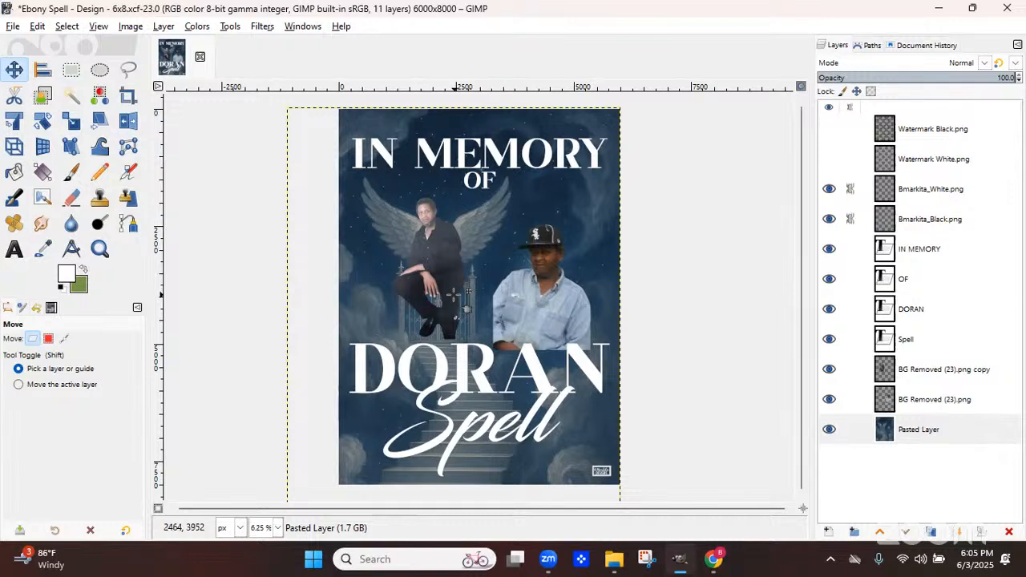
click(456, 297)
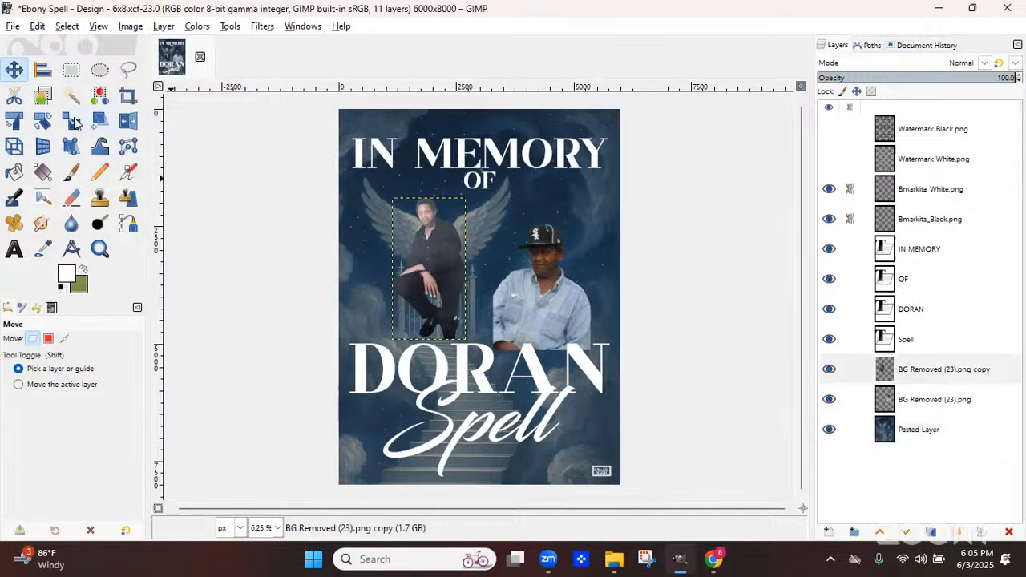
key(shift+s)
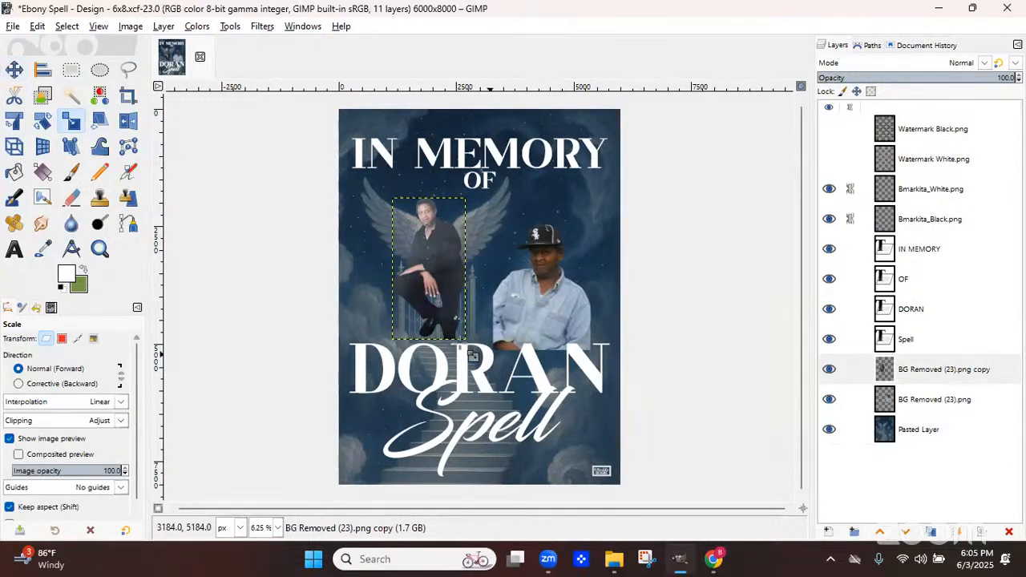
click(478, 363)
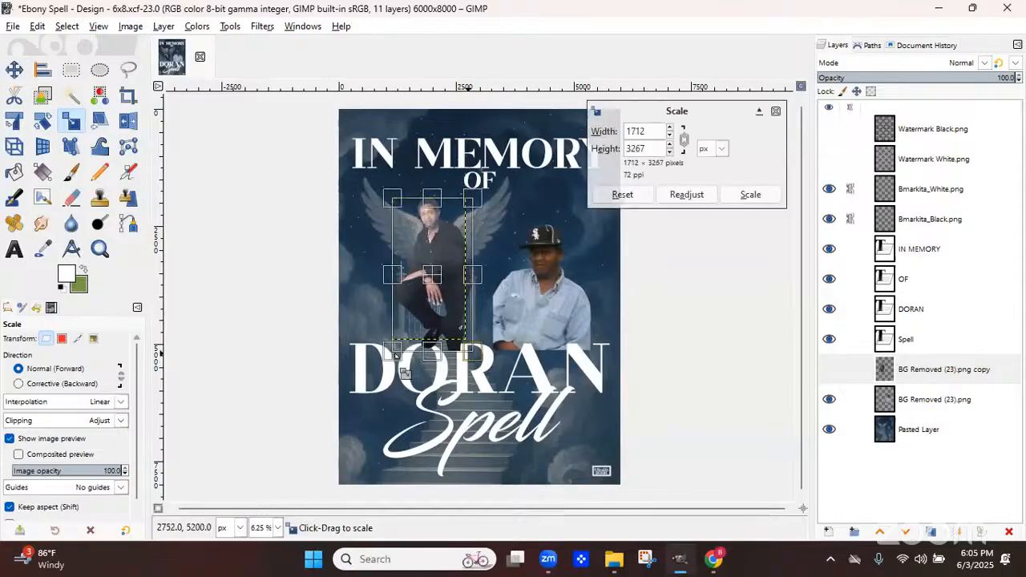
drag(394, 355, 392, 360)
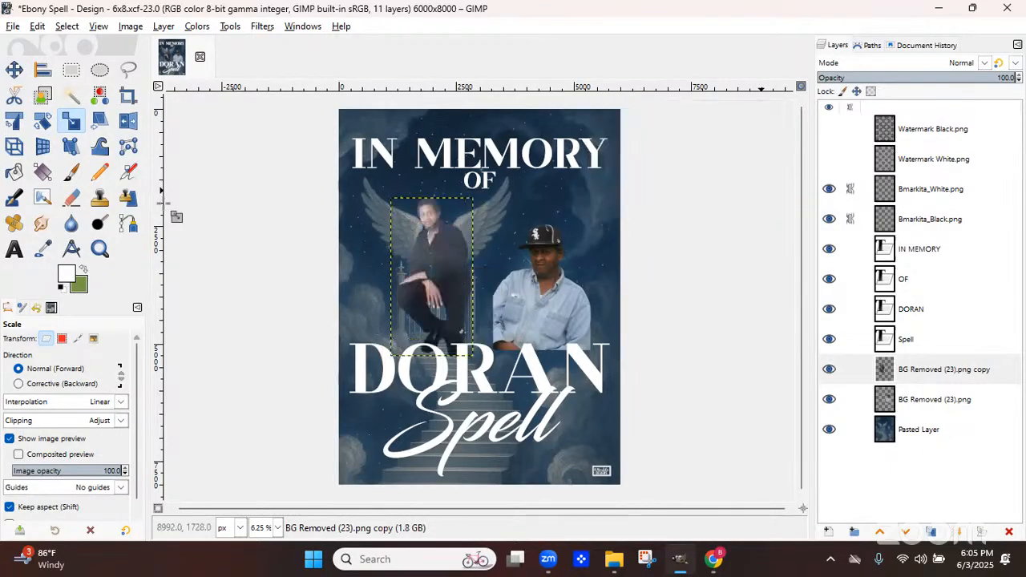
key(m)
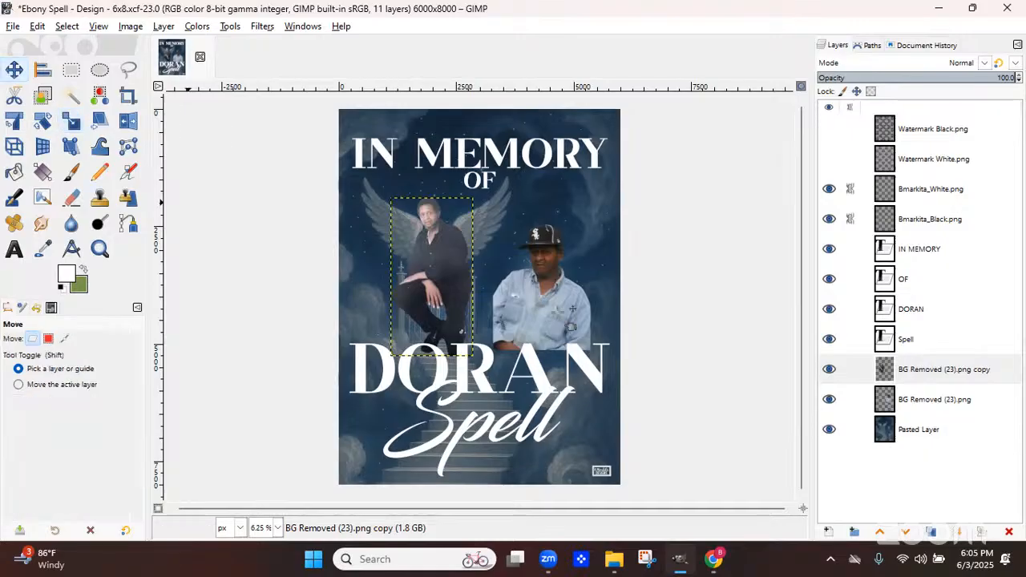
Scale the right photo layer BG Removed (23).png to about 2874 × 3677 px and move it lower beside the winged photo
click(574, 324)
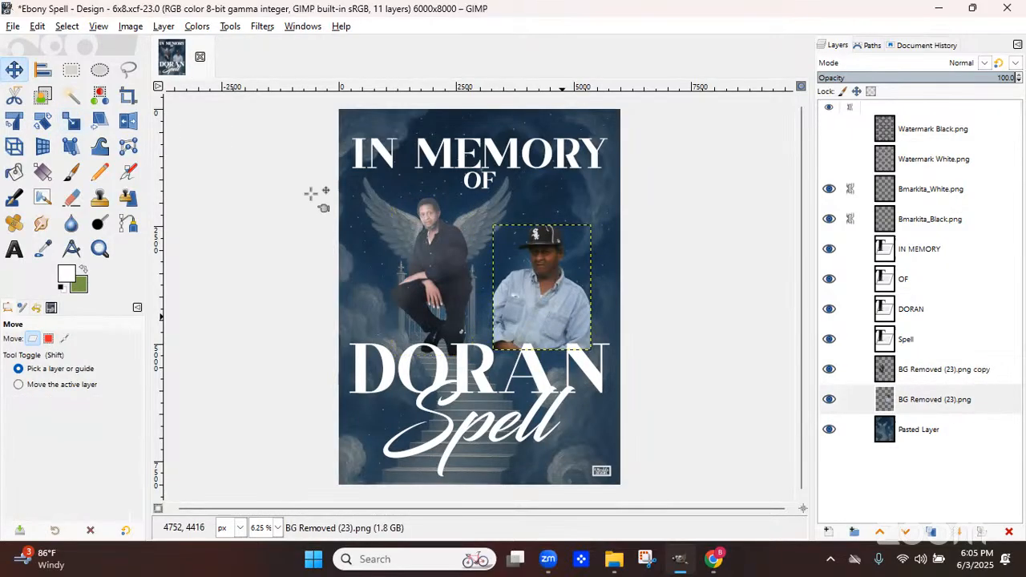
click(70, 120)
drag(495, 229, 481, 197)
drag(576, 355, 609, 373)
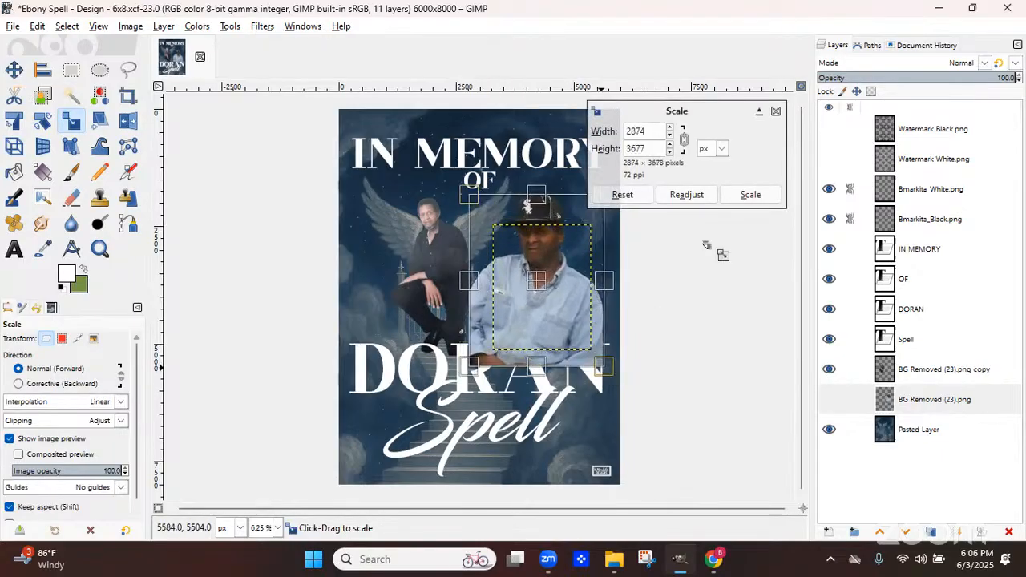
click(751, 194)
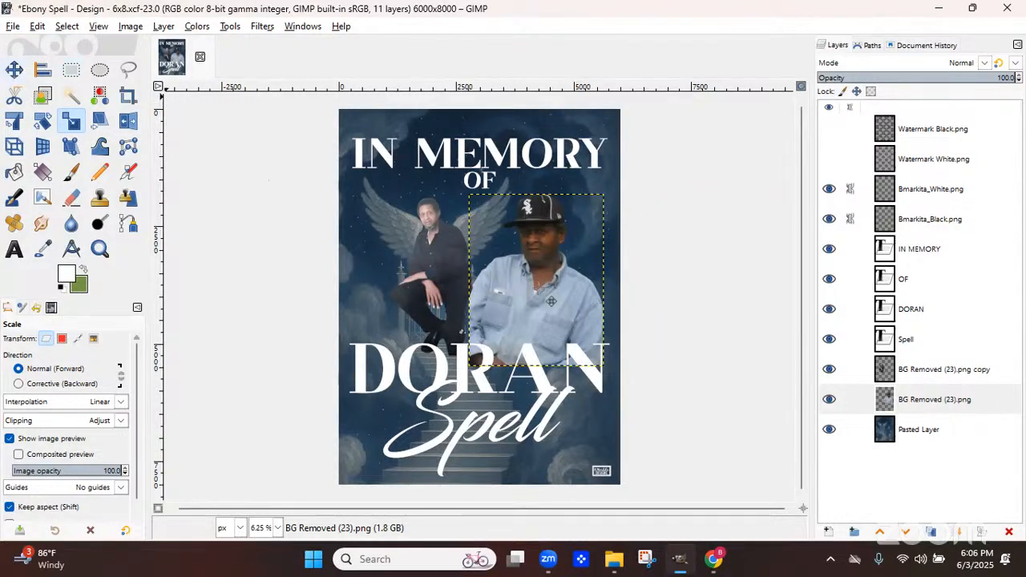
key(m)
drag(554, 305, 550, 328)
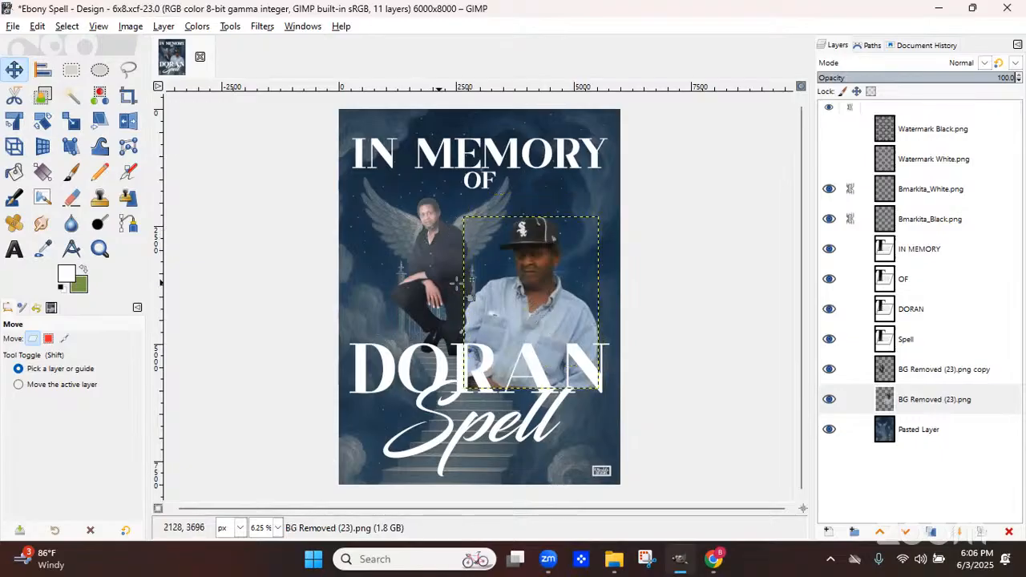
Try moving the right photo up and to the right, then undo the move
click(926, 380)
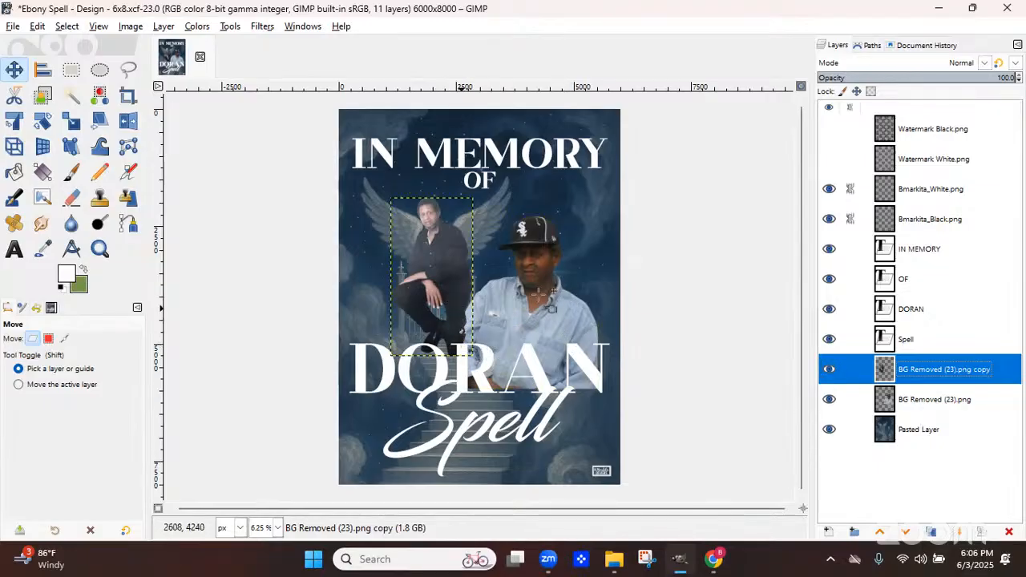
click(926, 405)
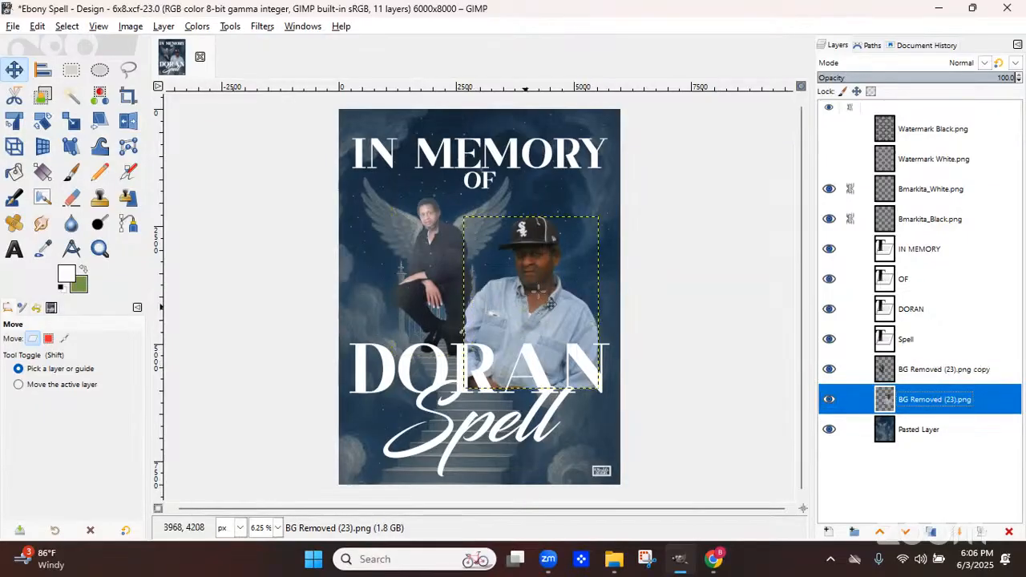
drag(488, 309, 514, 281)
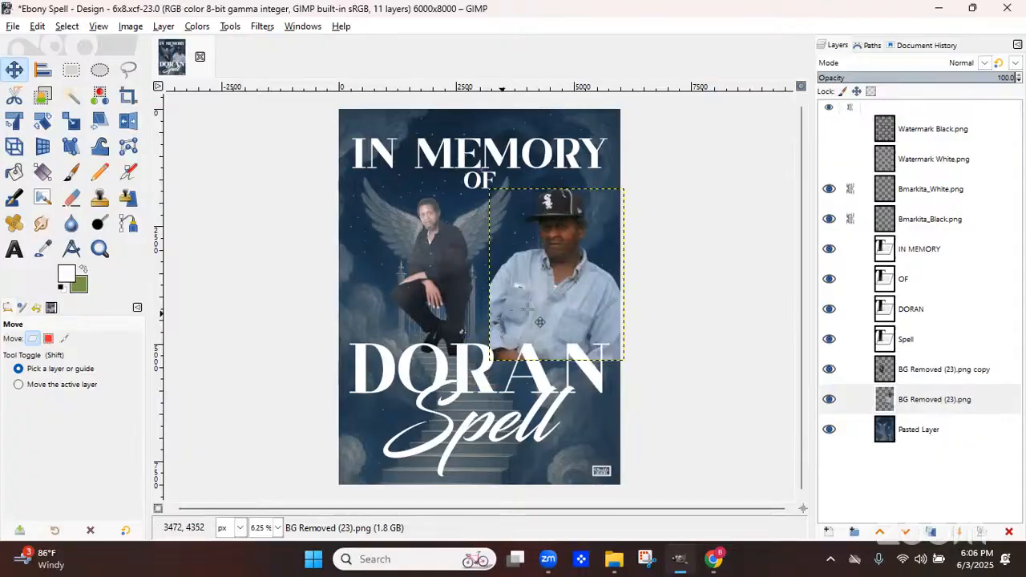
drag(536, 323, 522, 326)
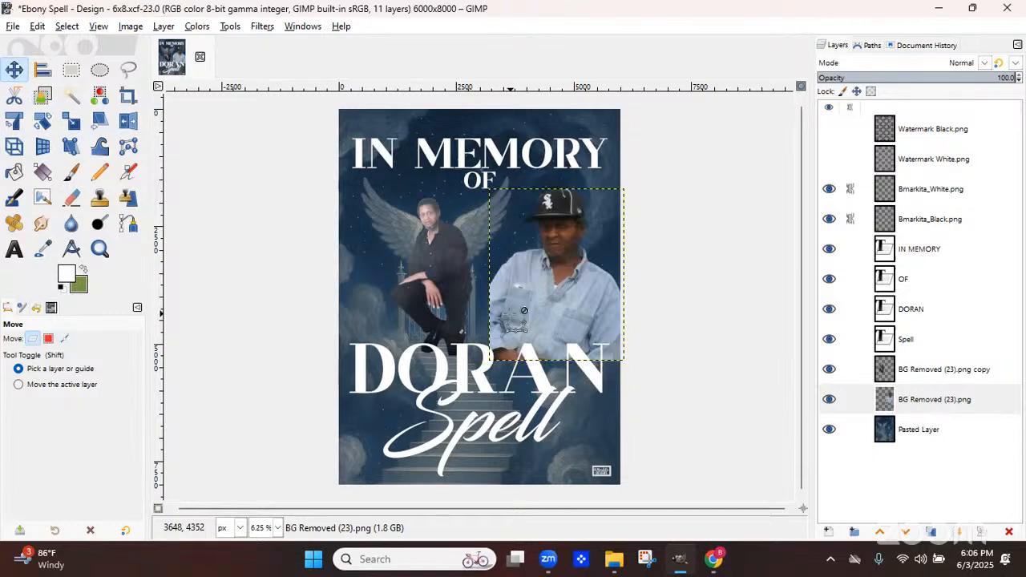
key(ctrl+z)
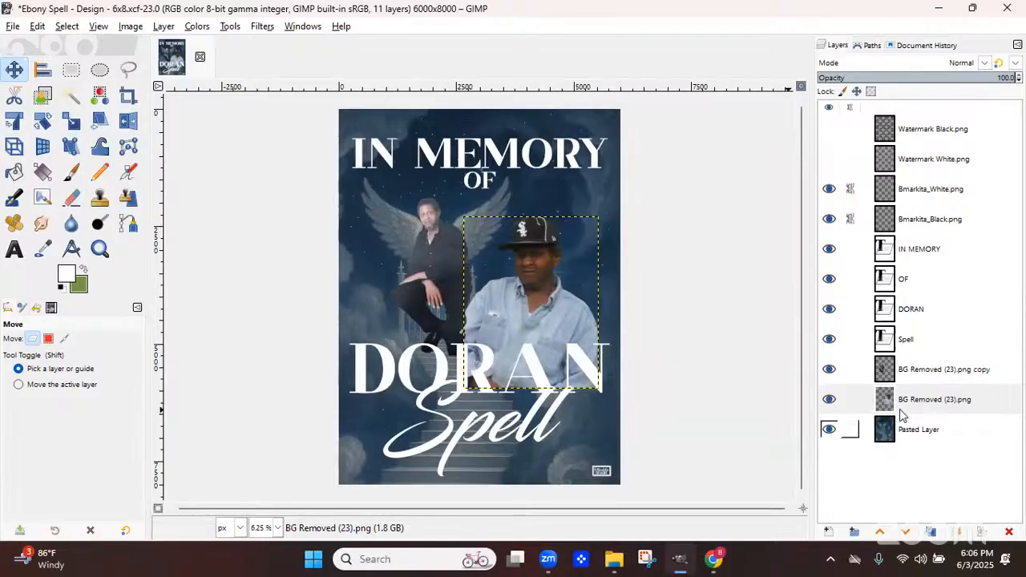
Try raising the winged photo layer above the text layers, then lower it back below Spell
drag(923, 370, 925, 248)
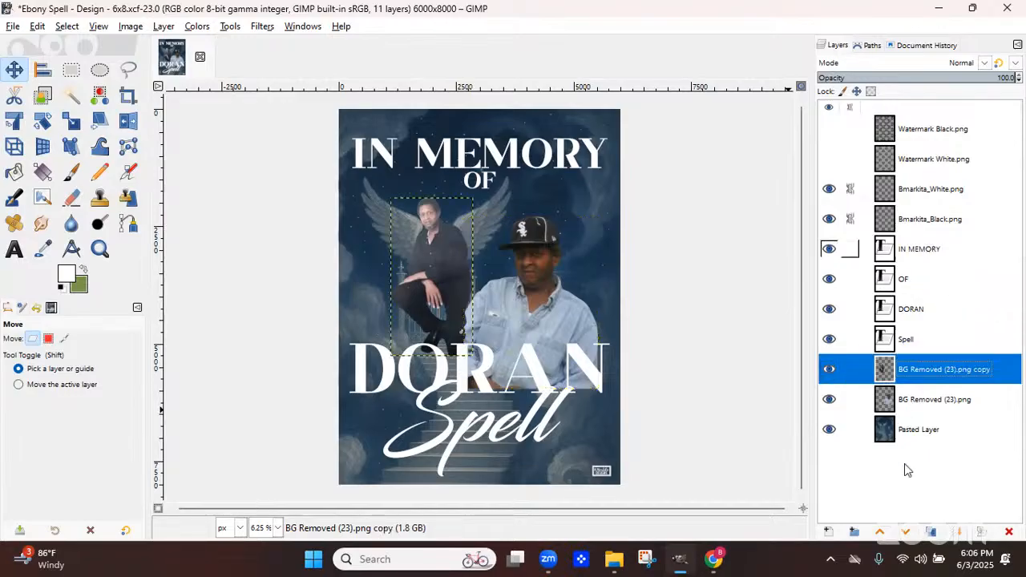
click(880, 533)
click(880, 533)
click(880, 534)
click(880, 533)
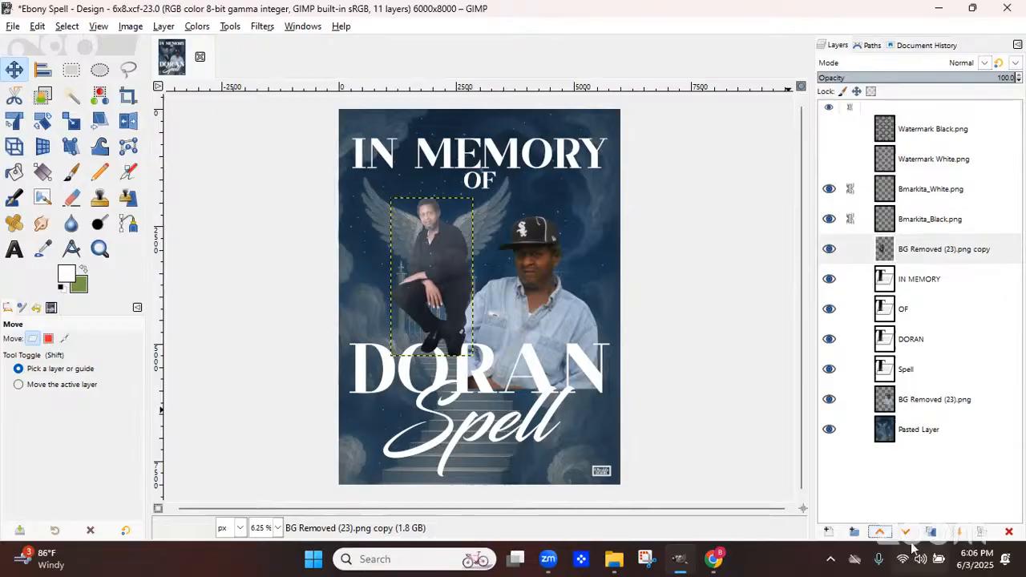
click(906, 533)
click(907, 533)
click(907, 534)
click(907, 533)
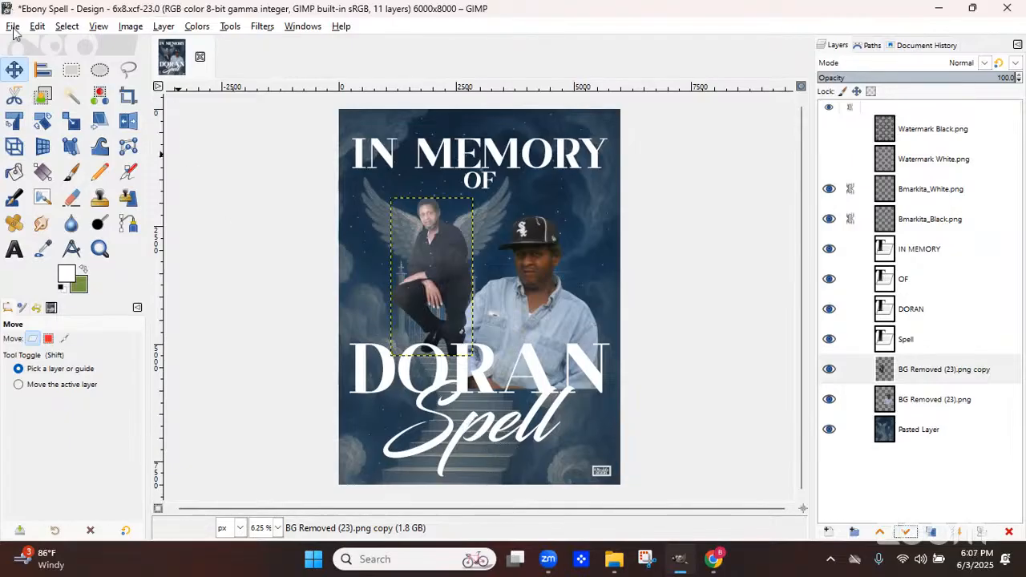
Save the design file
key(alt+f)
click(32, 145)
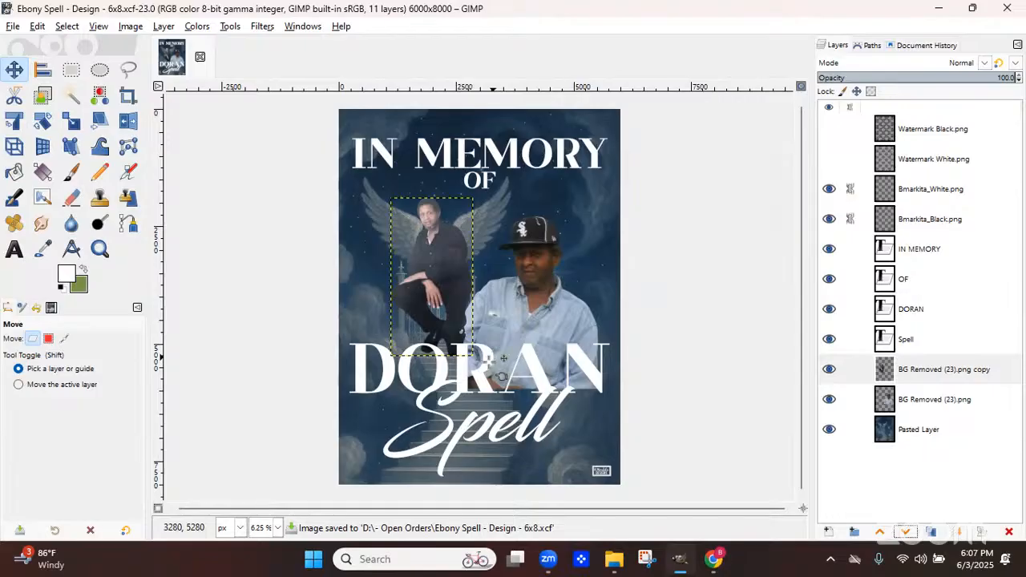
Select the DORAN text layer and turn its alpha into a selection
click(486, 182)
drag(494, 190, 497, 187)
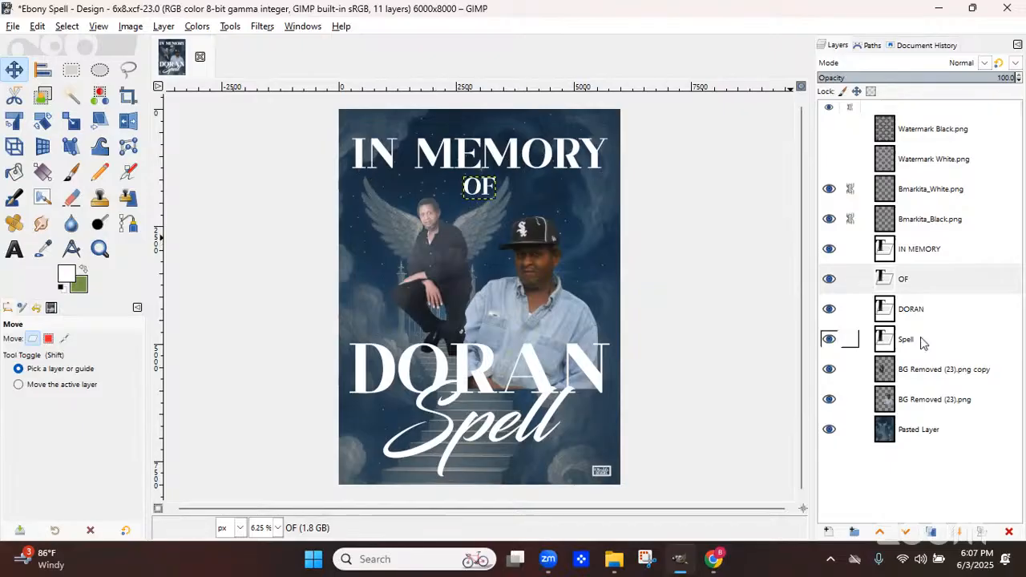
click(901, 313)
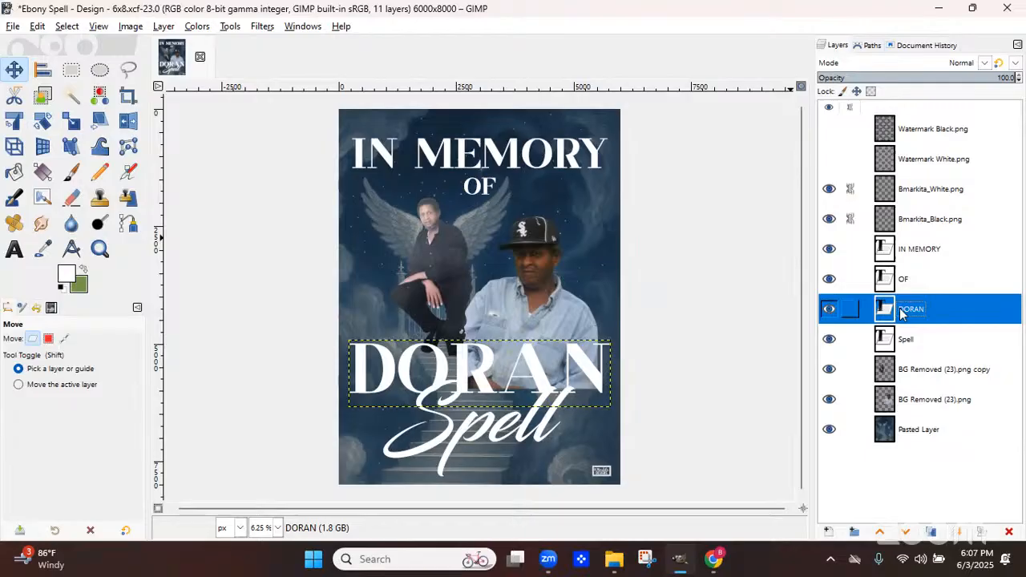
right_click(901, 313)
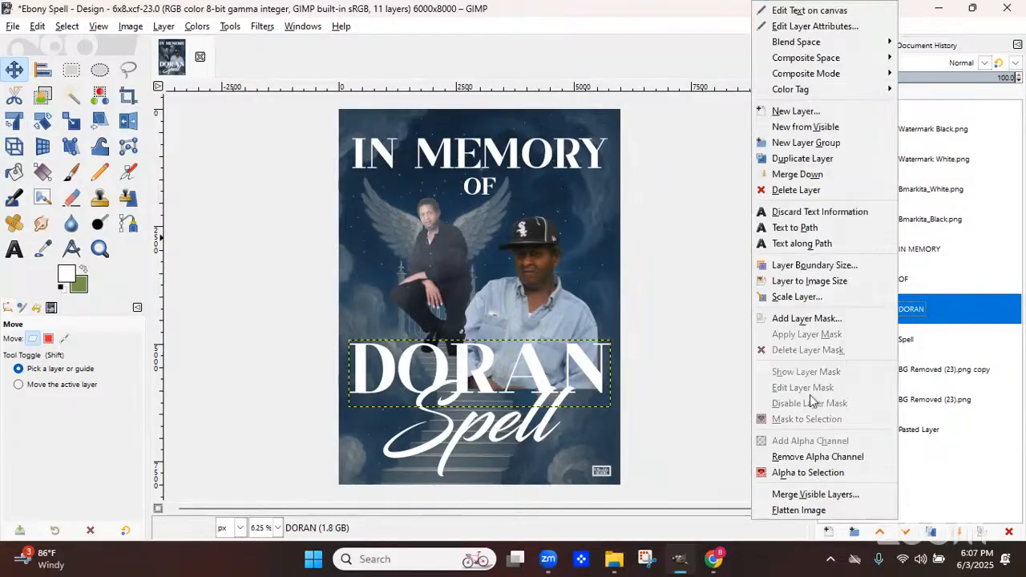
click(808, 474)
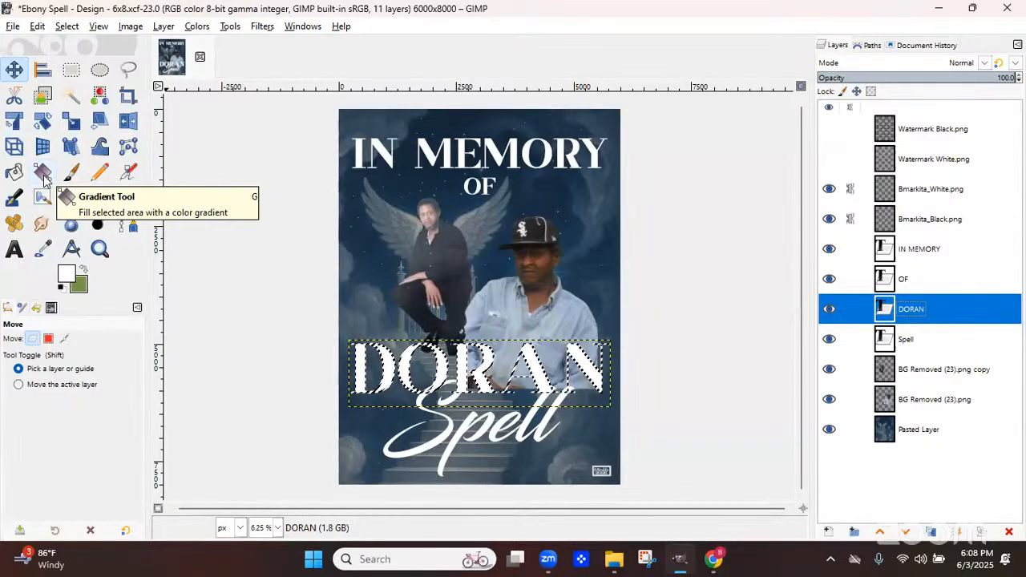
Switch to the Gradient tool and pick the Brushed Aluminium gradient with a Linear shape
click(44, 176)
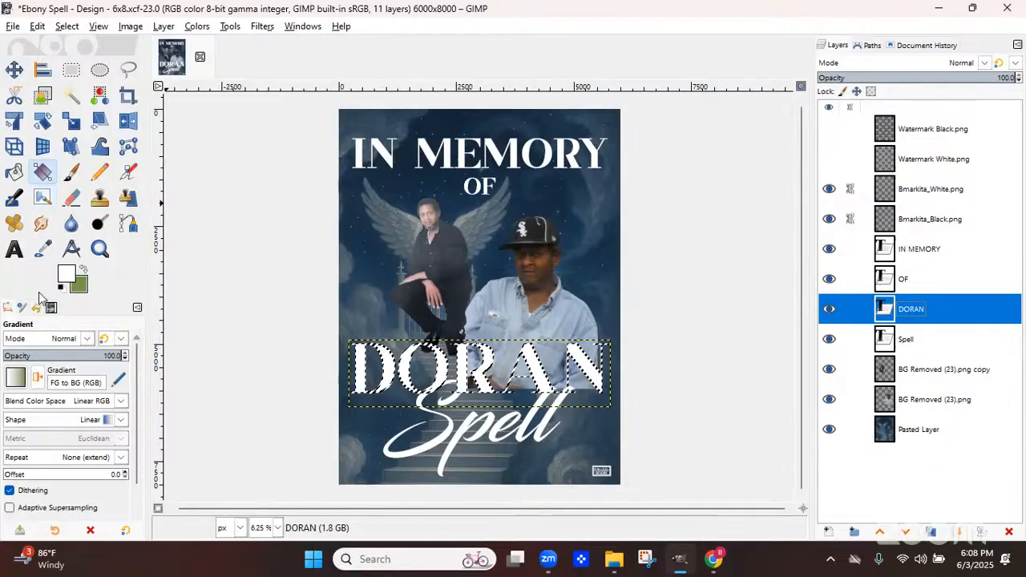
click(18, 380)
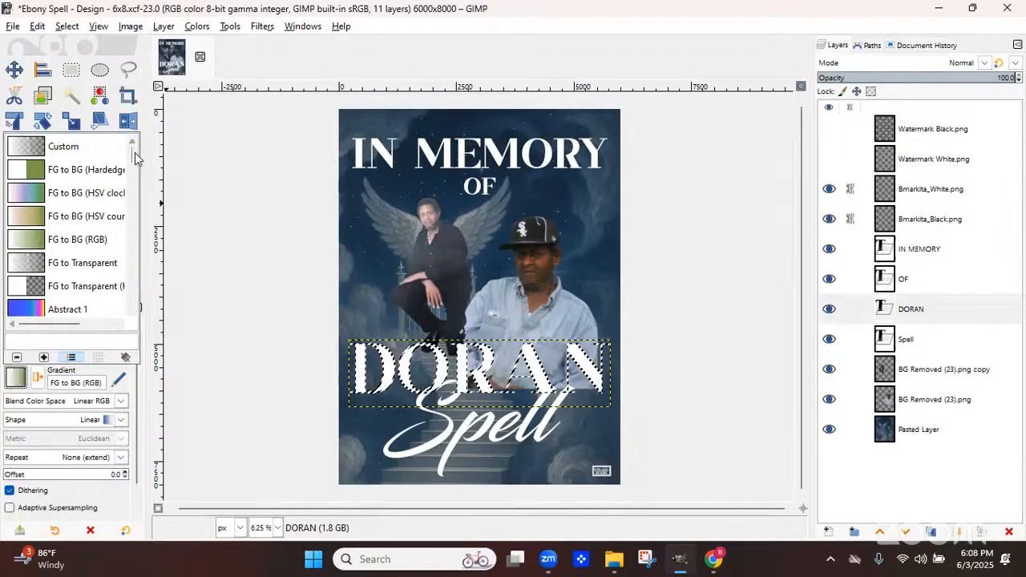
scroll(50, 228, down, 5)
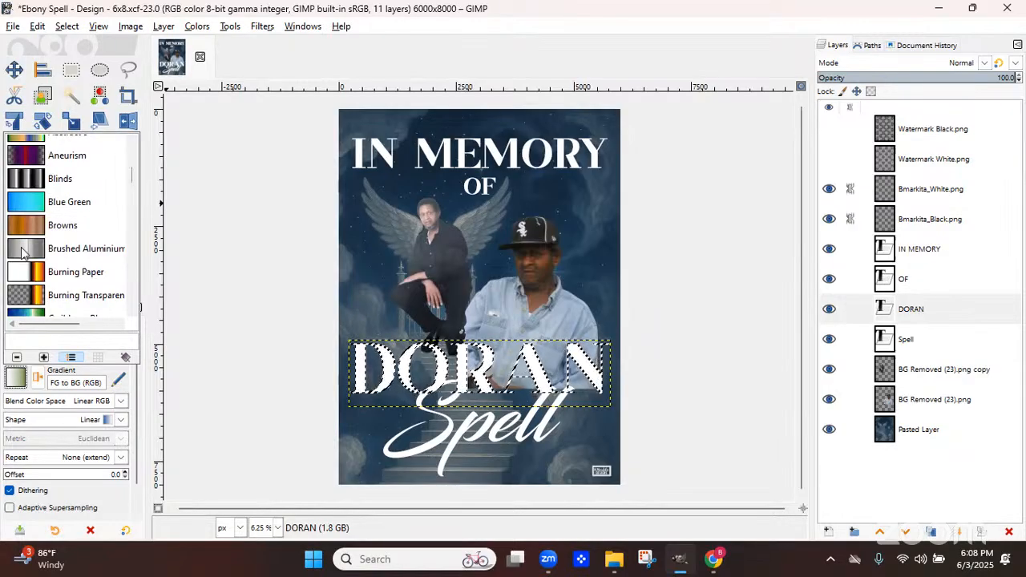
click(22, 252)
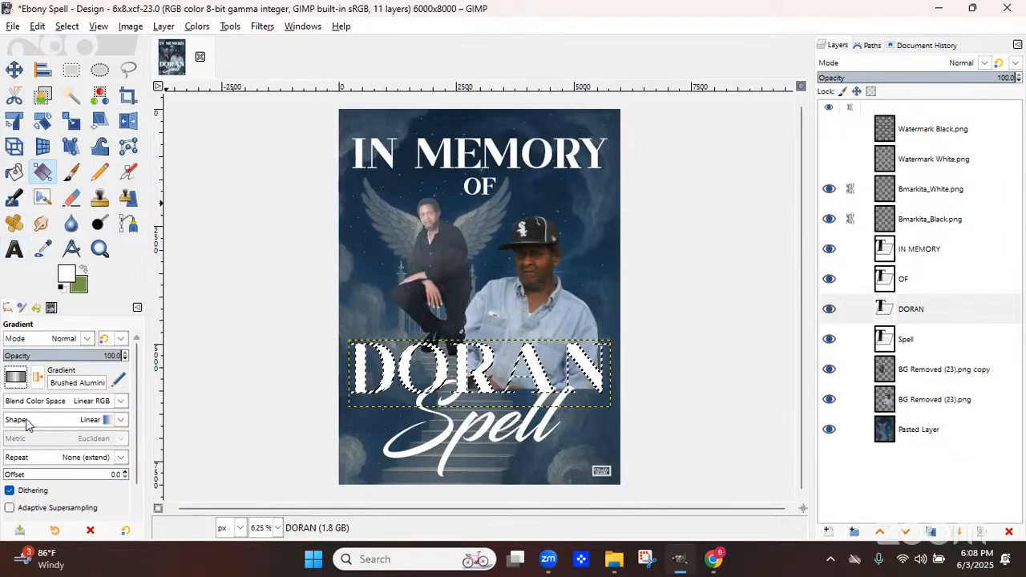
click(121, 421)
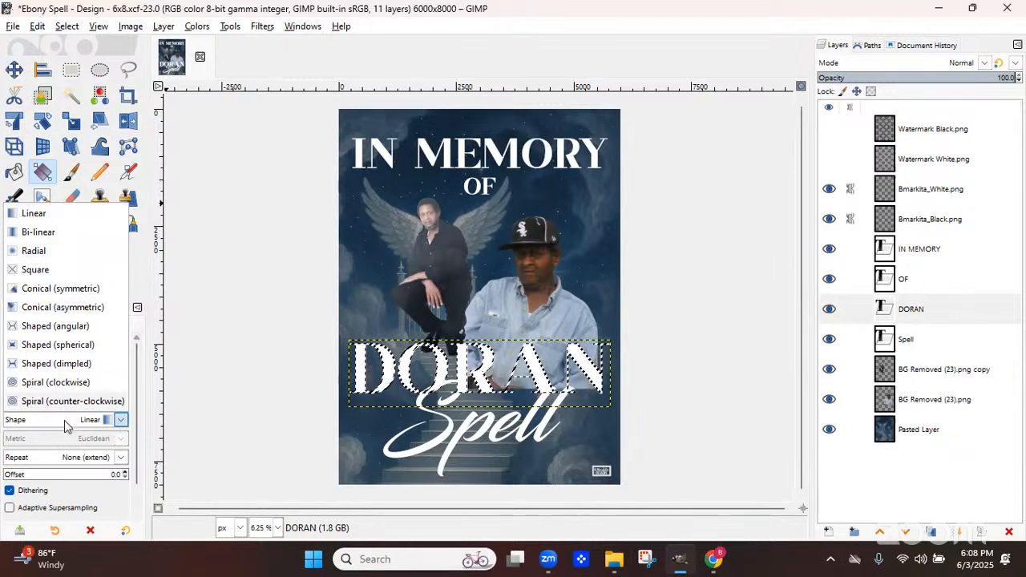
click(170, 398)
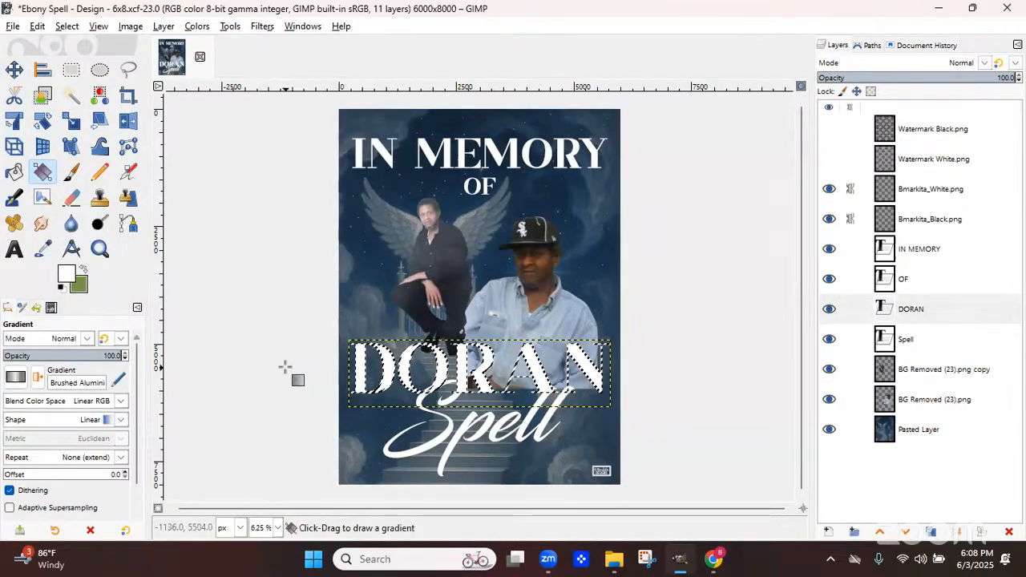
Draw a horizontal Brushed Aluminium gradient across the DORAN lettering and adjust its endpoints and color sliders
drag(284, 367, 684, 368)
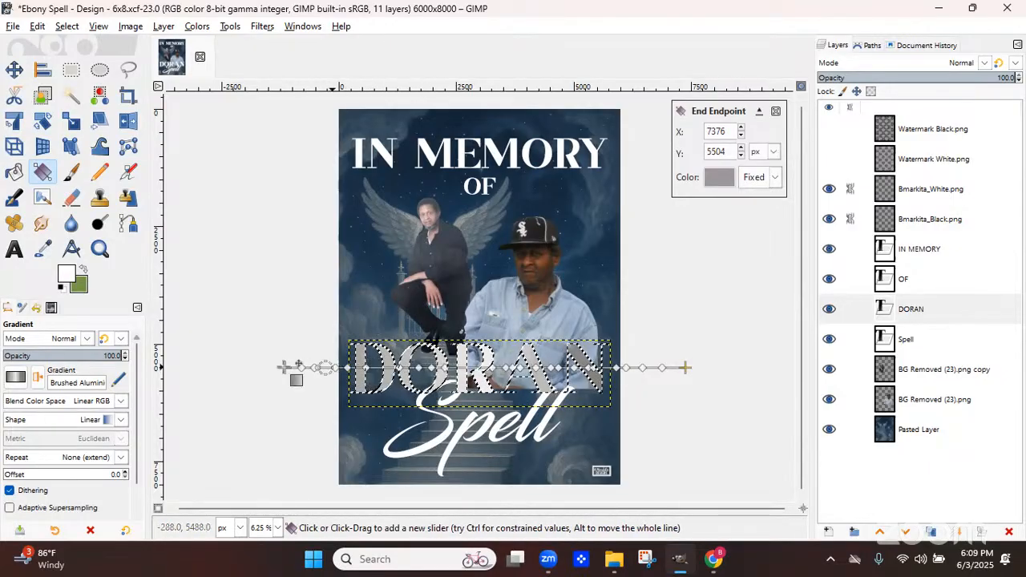
drag(286, 367, 341, 369)
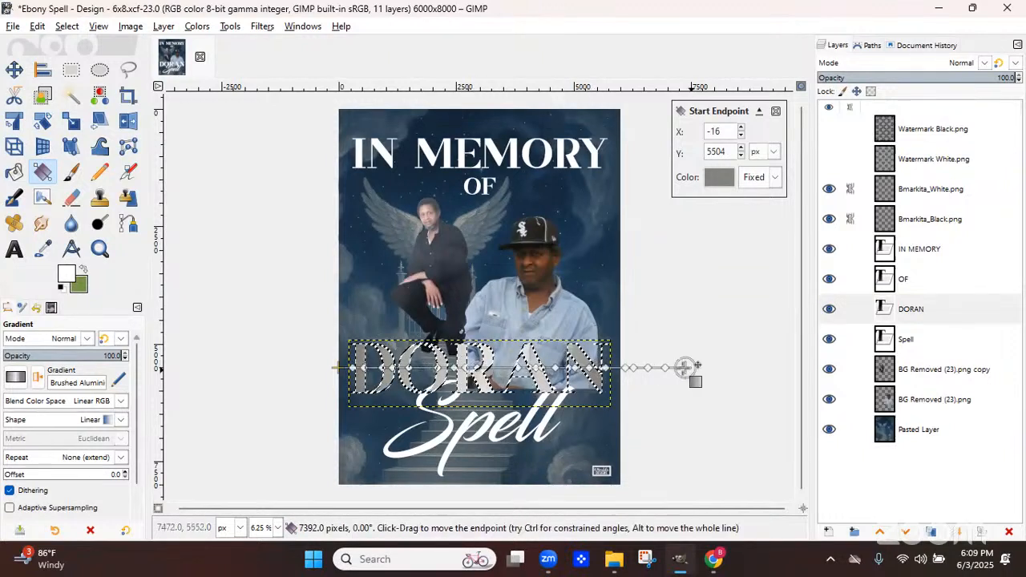
click(687, 367)
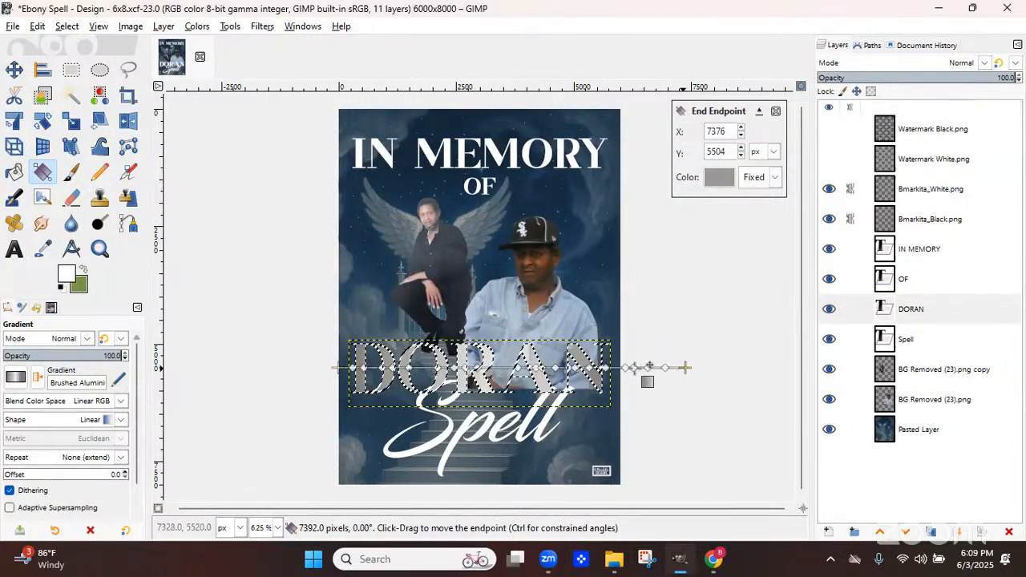
drag(684, 367, 629, 367)
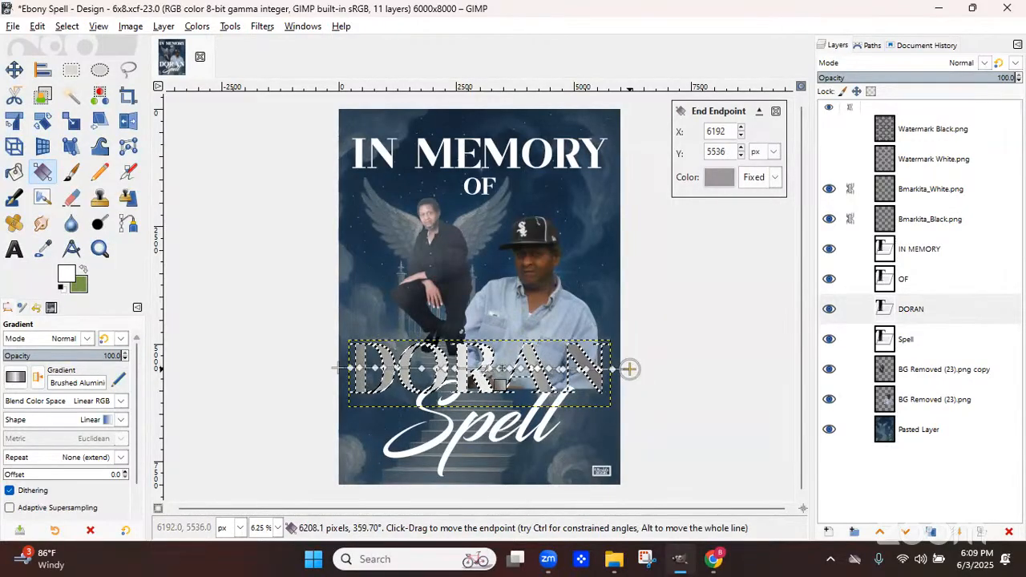
click(471, 370)
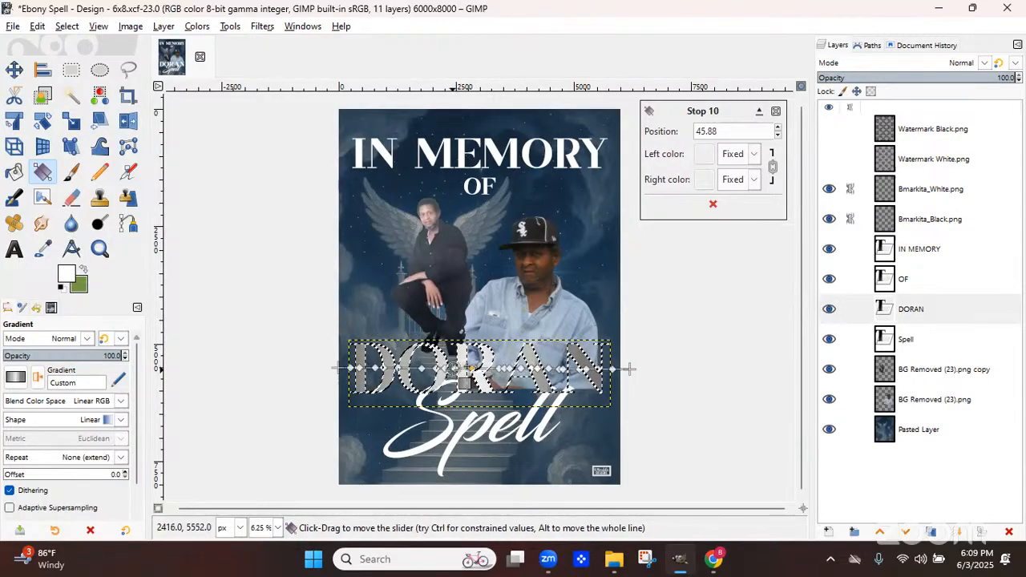
click(452, 371)
drag(463, 388, 469, 388)
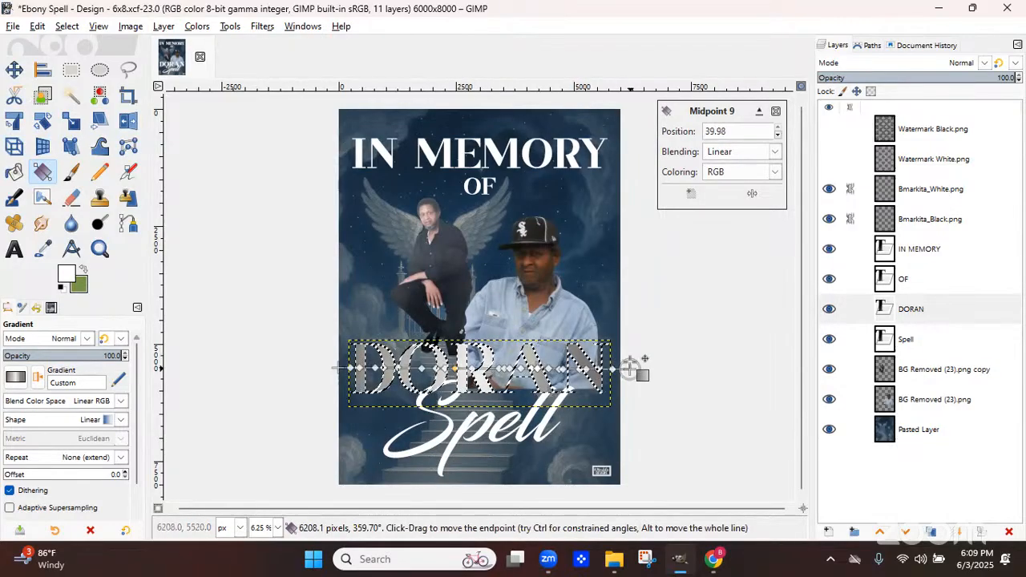
drag(632, 367, 630, 348)
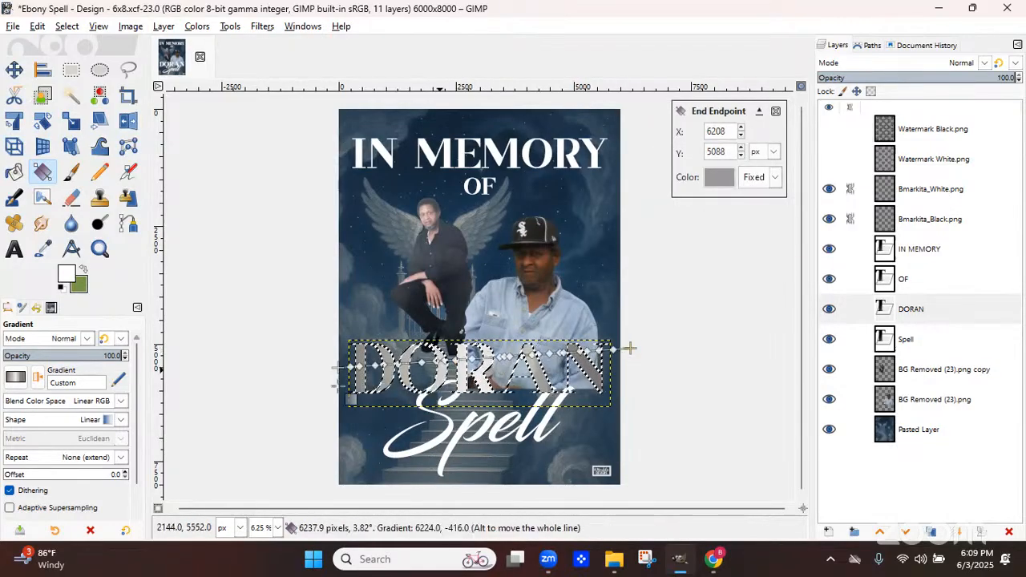
click(114, 419)
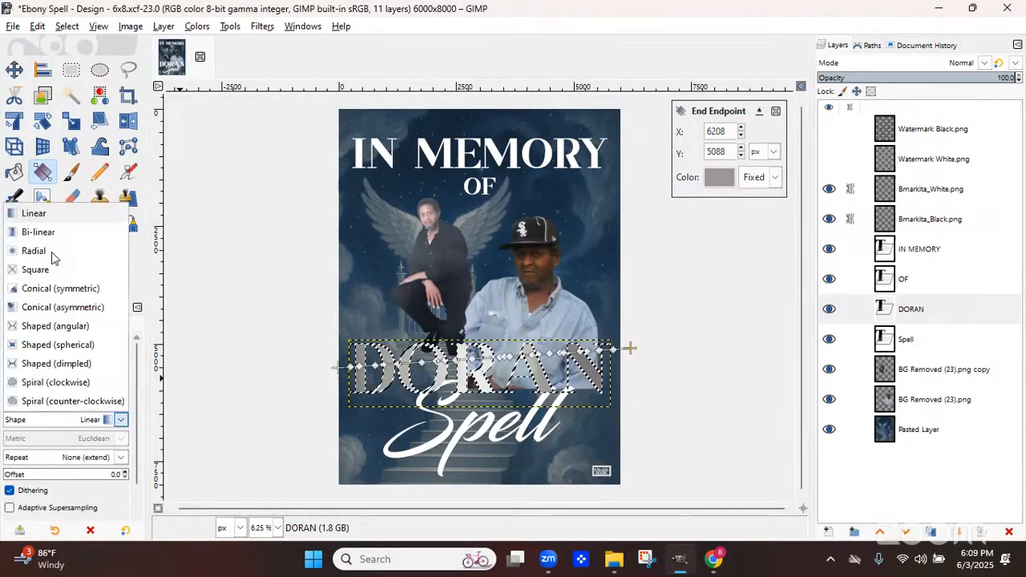
click(35, 231)
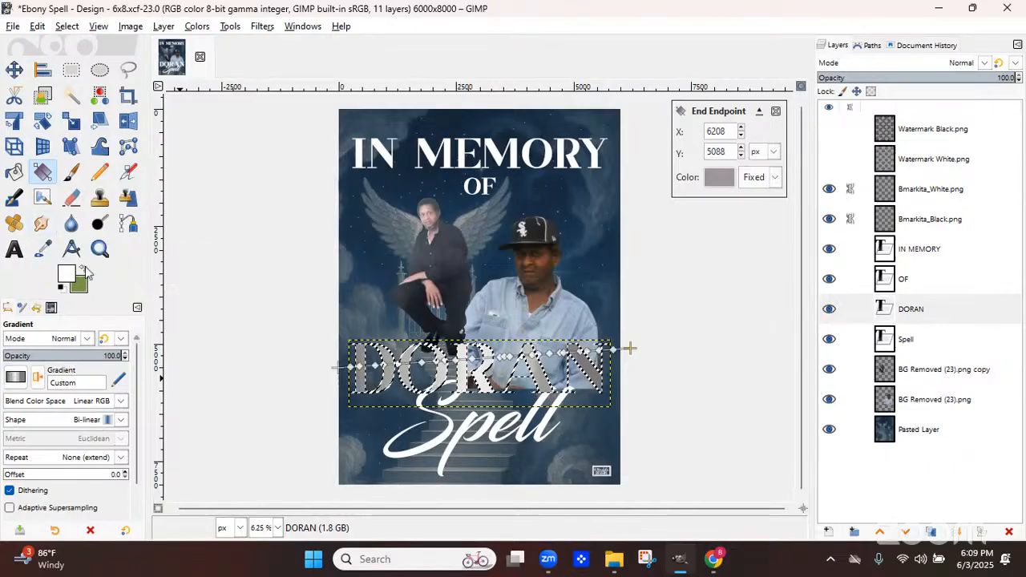
click(114, 419)
click(61, 210)
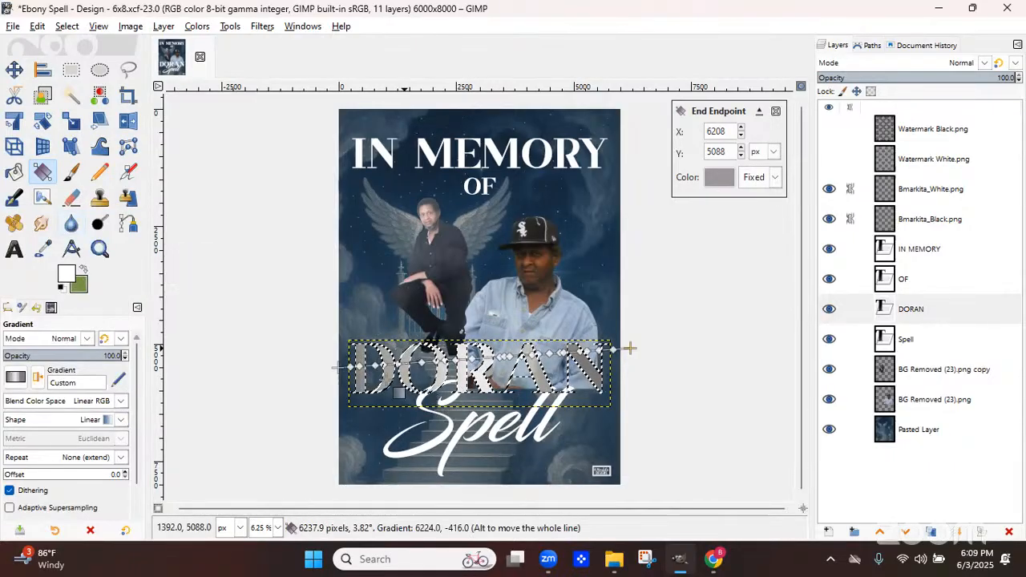
Reposition the gradient's start and end points across DORAN and apply the gradient fill
mouse_move(337, 368)
mouse_down()
mouse_move(421, 365)
mouse_move(347, 378)
mouse_up()
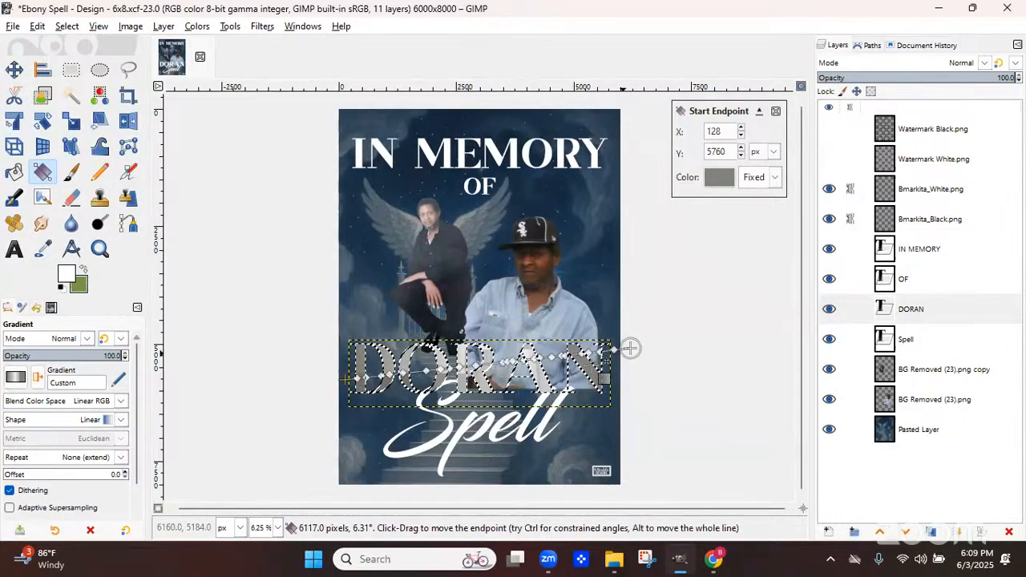
drag(630, 348, 625, 373)
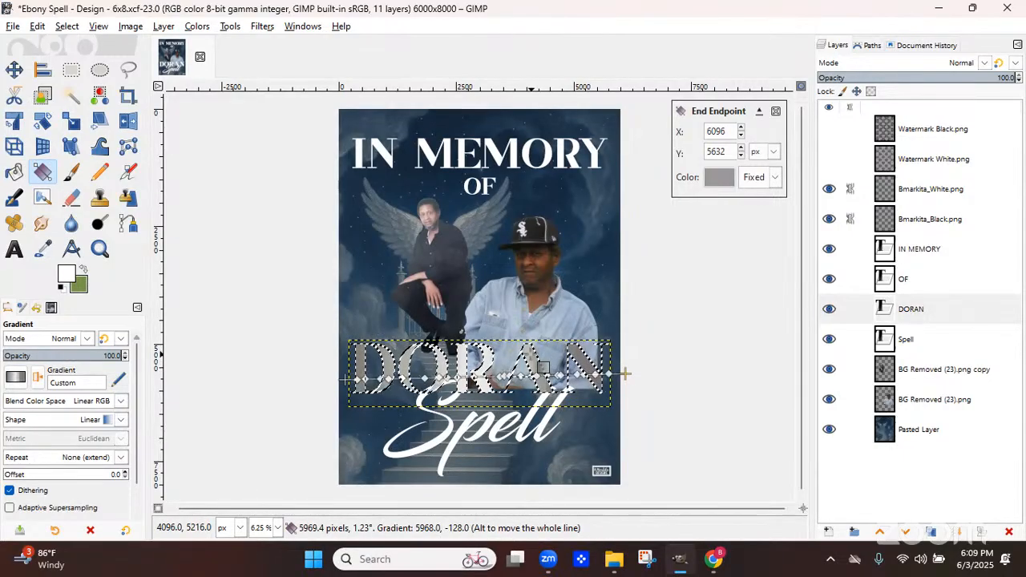
key(Return)
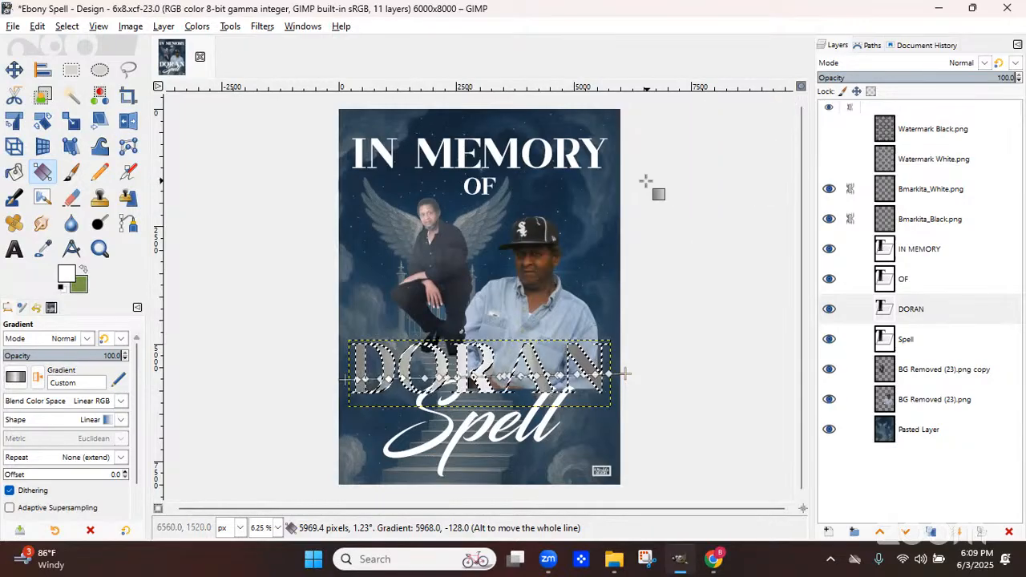
key(Return)
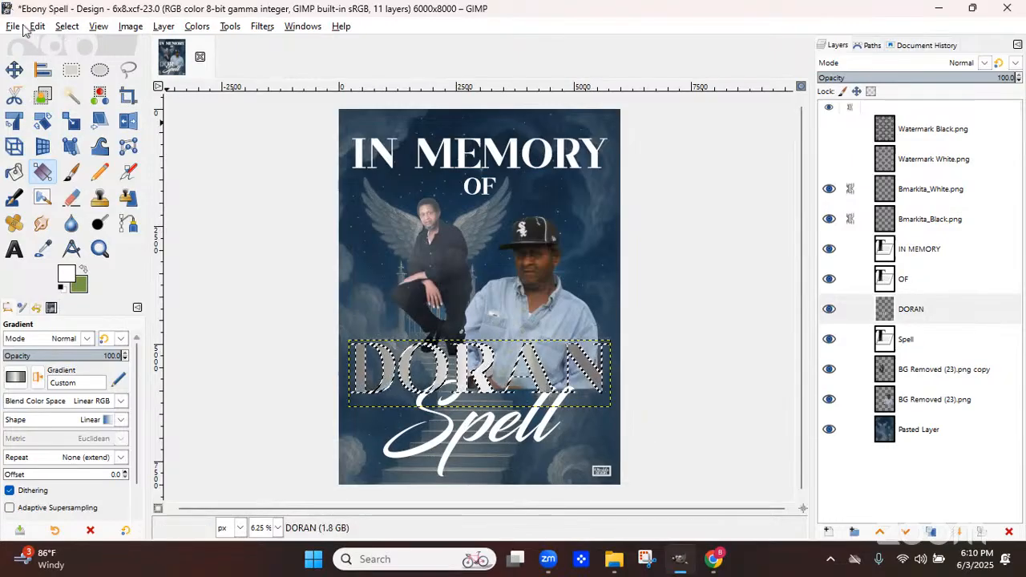
Clear the selection and turn the DORAN layer's alpha back into a selection
click(67, 25)
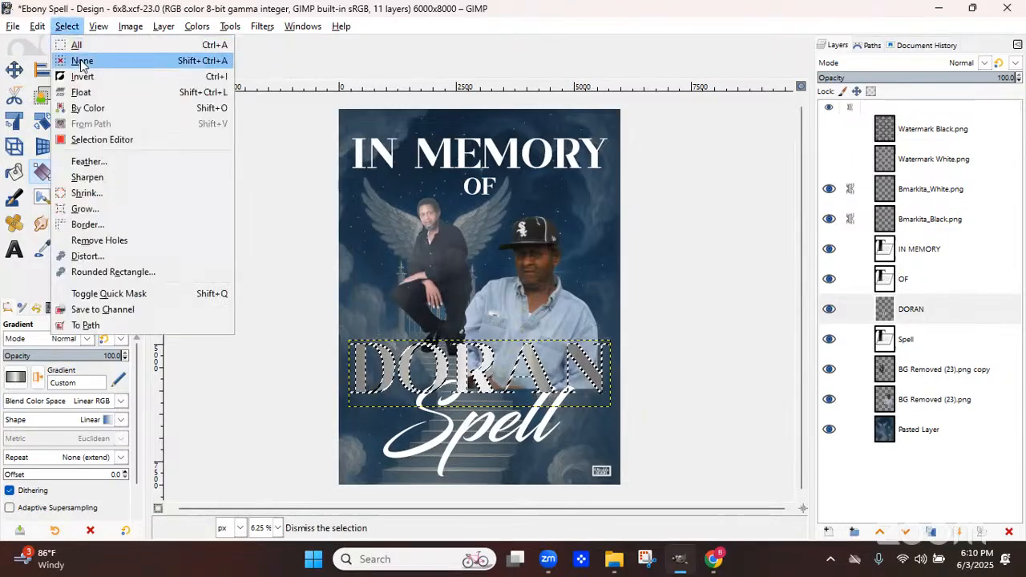
click(80, 62)
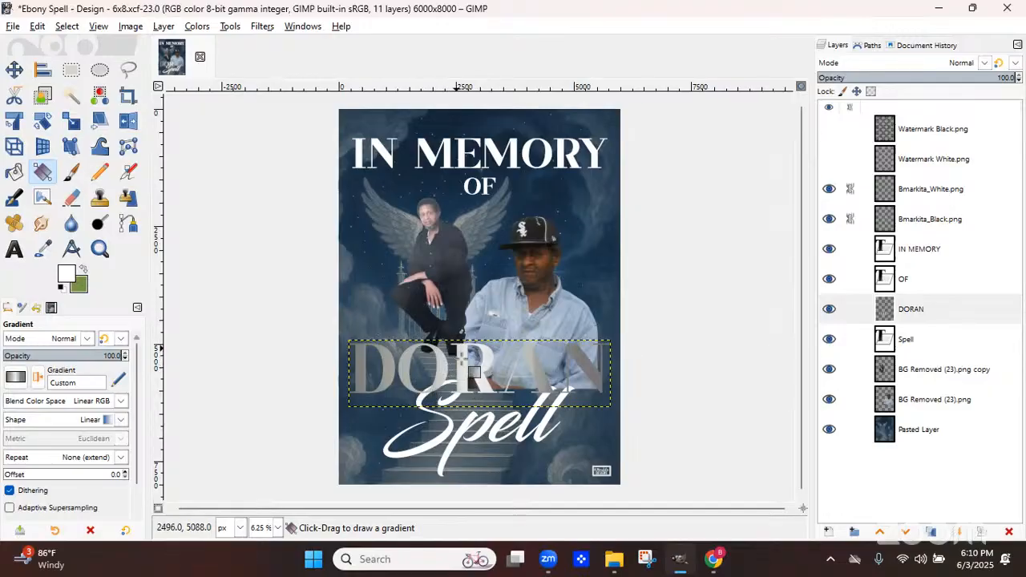
click(914, 313)
right_click(915, 313)
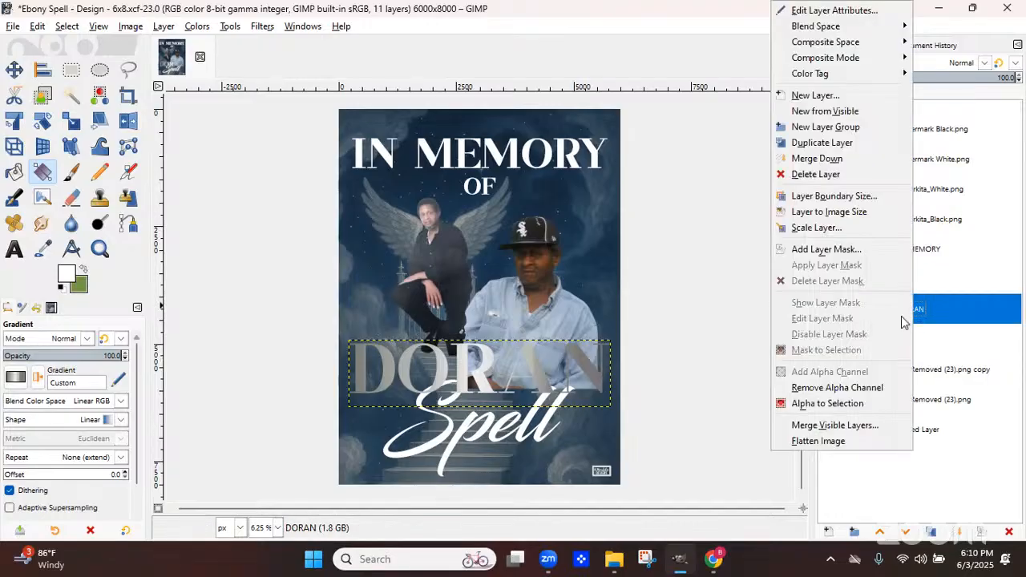
click(808, 403)
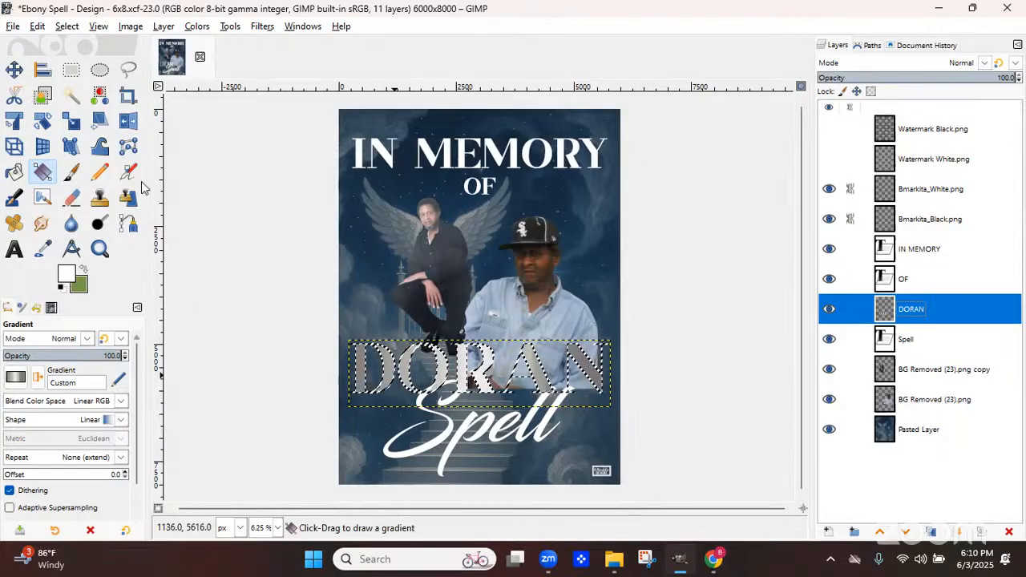
Grow the DORAN selection by 30 px
click(67, 27)
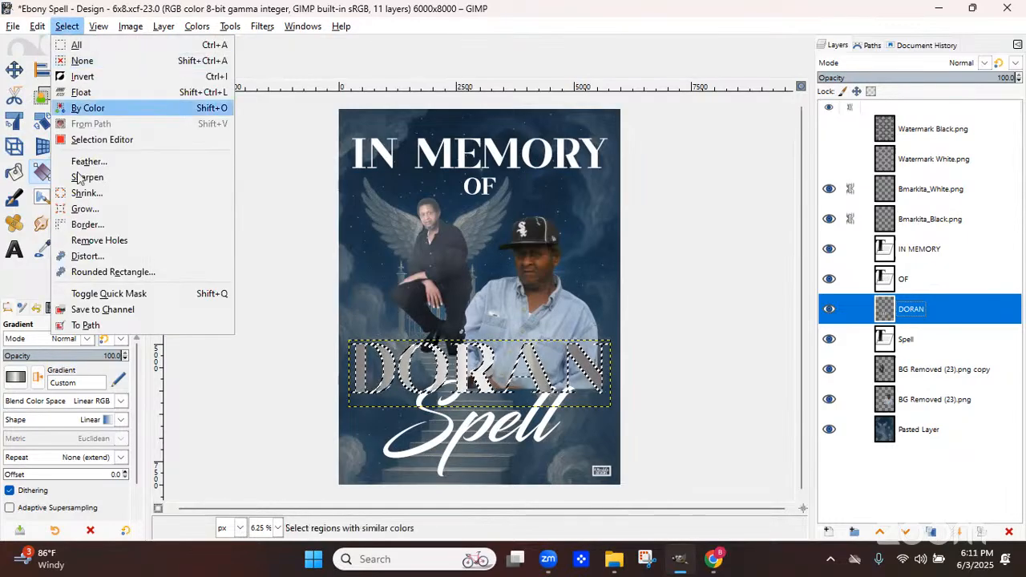
click(95, 212)
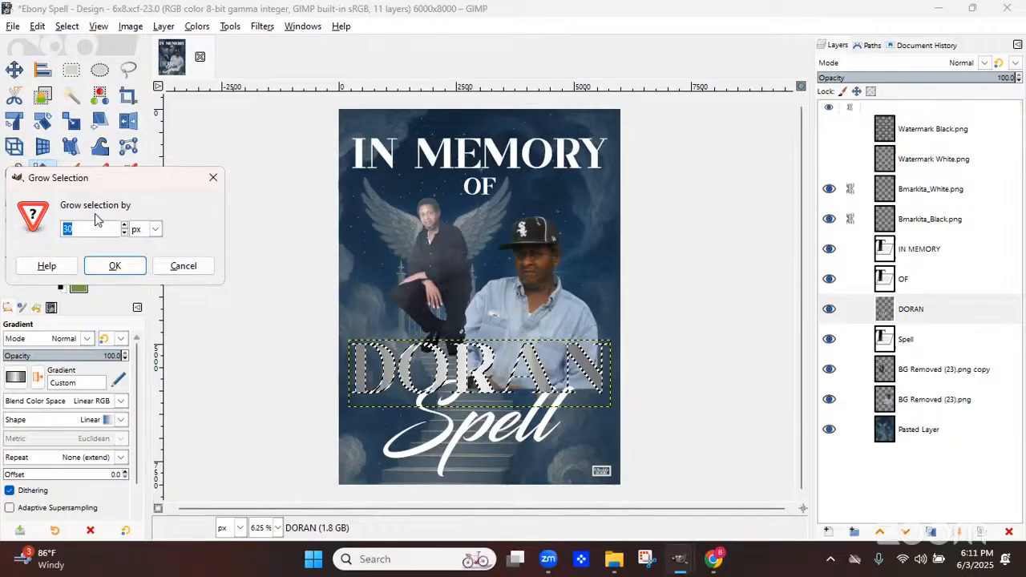
click(102, 272)
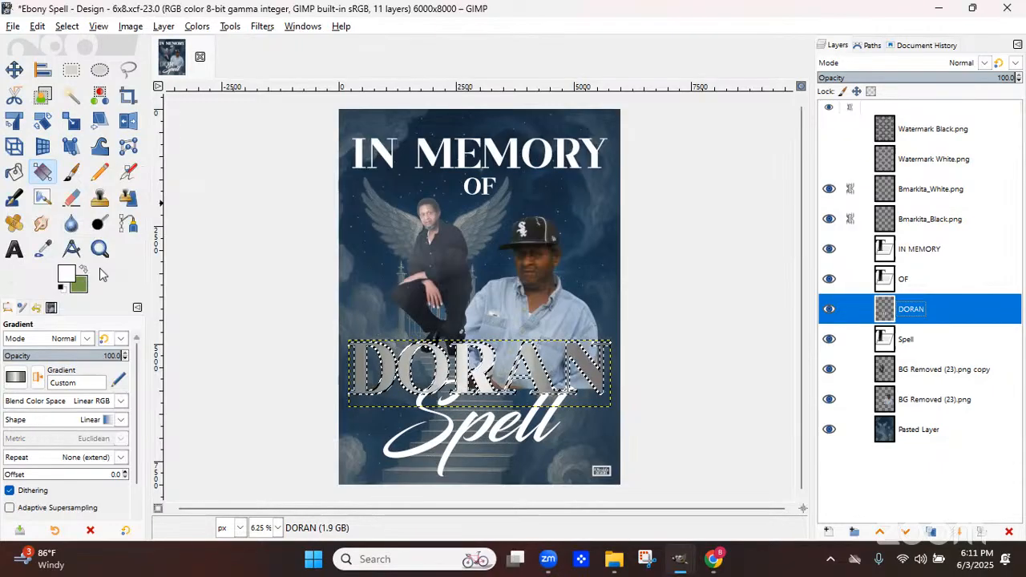
Zoom in on the DORAN lettering and compare the selection before and after growing it
scroll(706, 284, up, 1)
scroll(724, 288, up, 5)
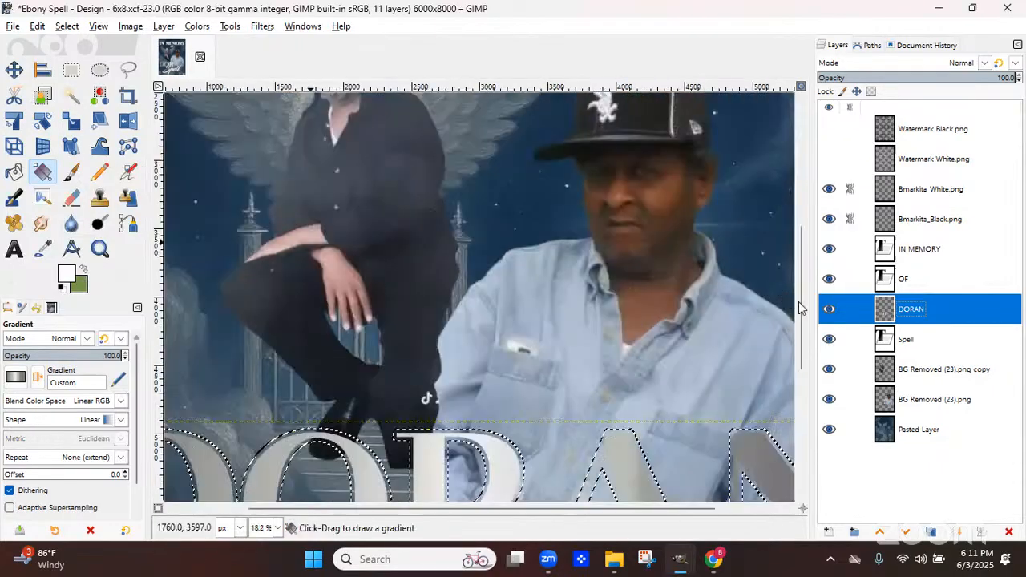
scroll(417, 340, down, 3)
scroll(449, 385, down, 1)
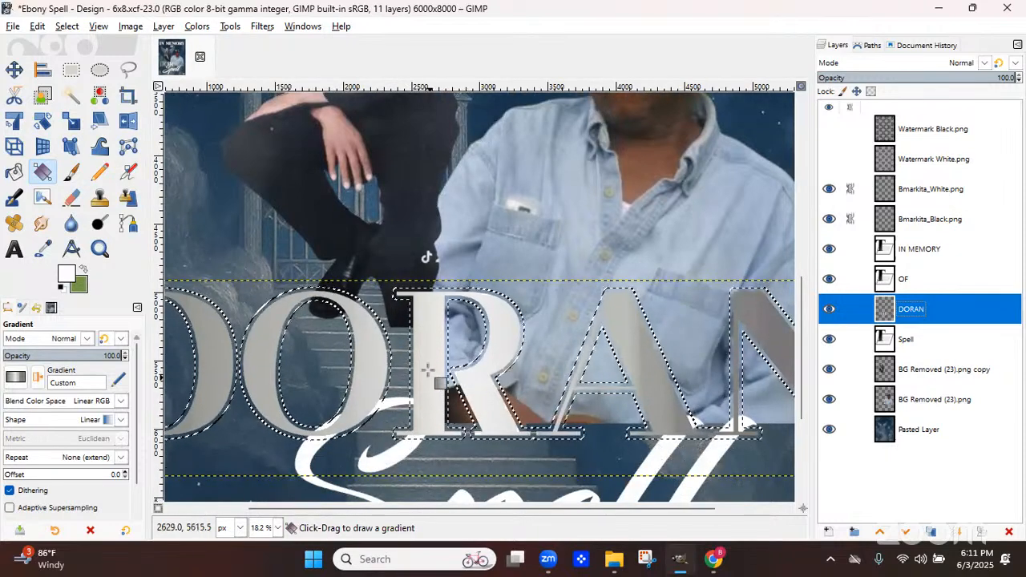
key(ctrl+z)
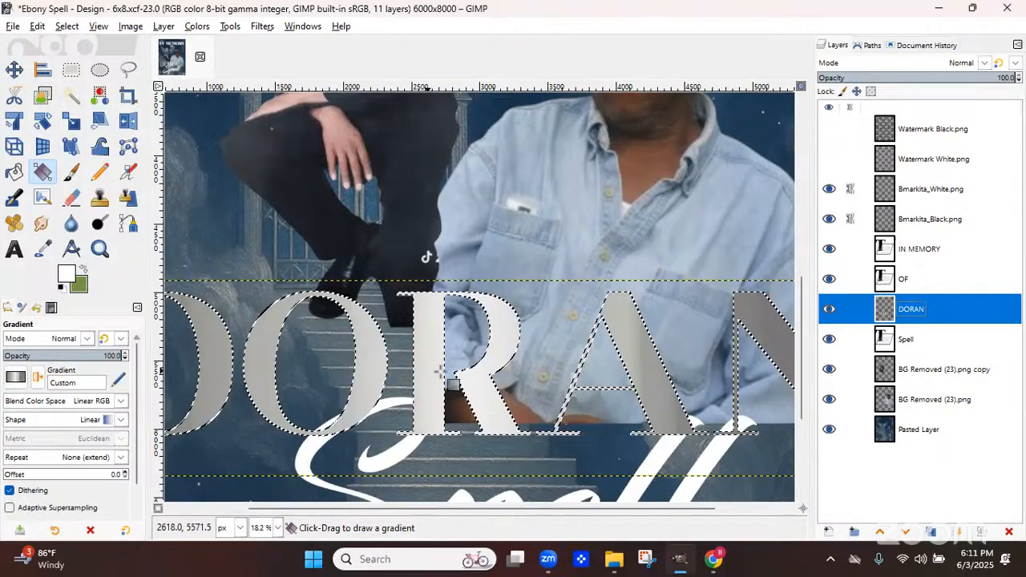
key(ctrl+y)
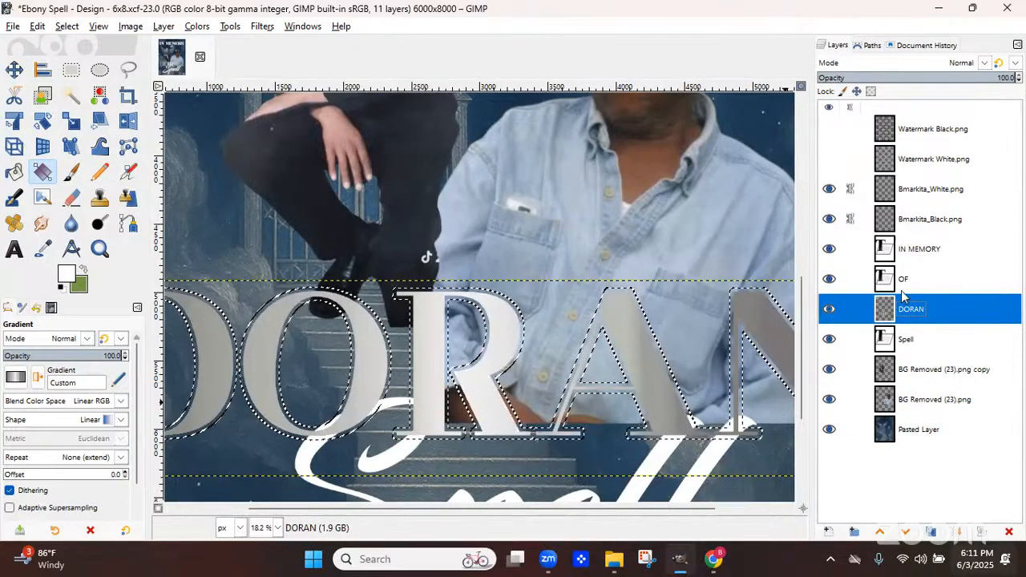
Create a transparent layer named DORAN White Outline and move it below the DORAN layer
click(828, 533)
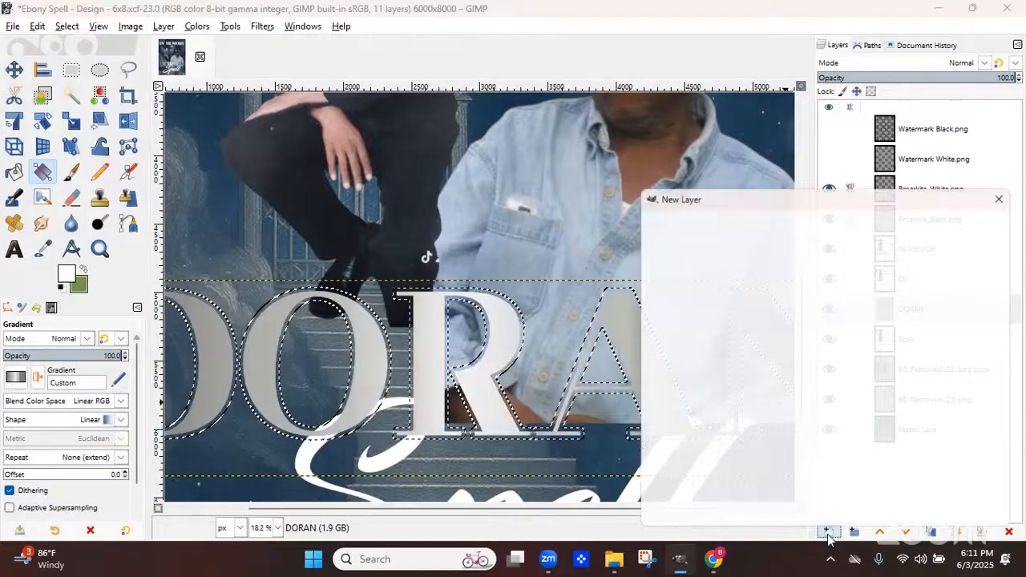
text(DOR)
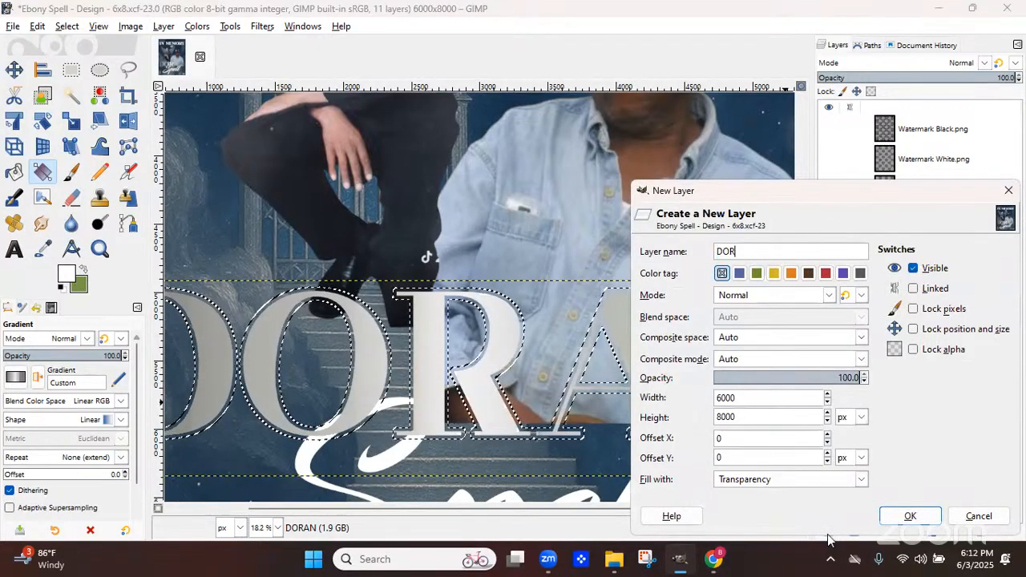
text(AN Outl)
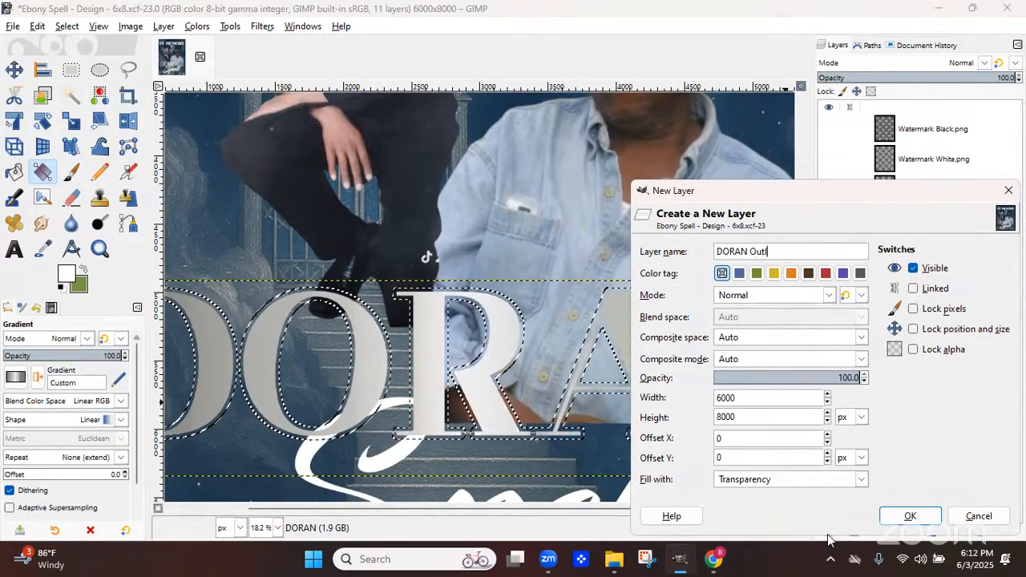
key(BackSpace)
key(BackSpace)
key(BackSpace)
key(BackSpace)
text(White Outline)
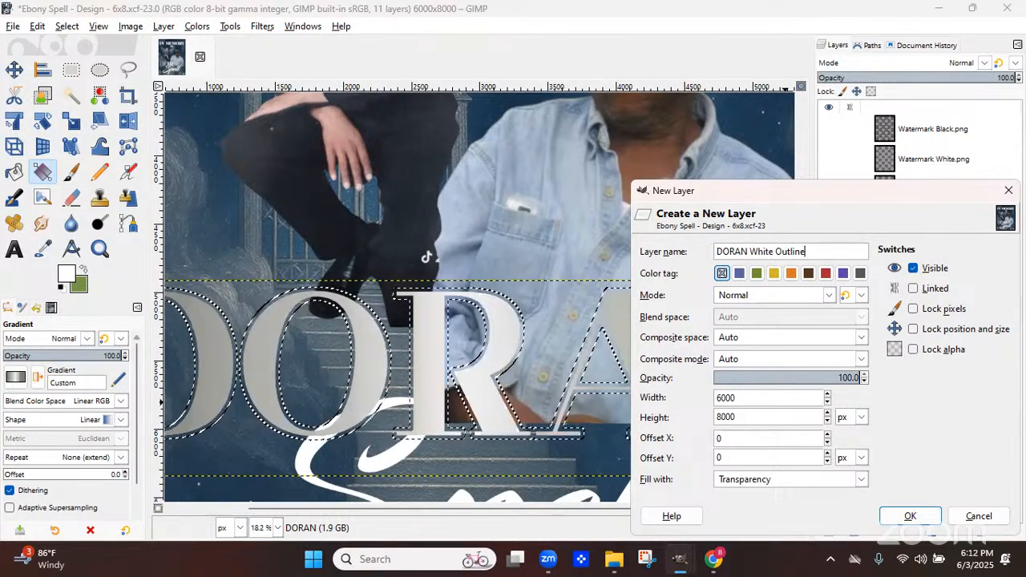
click(755, 481)
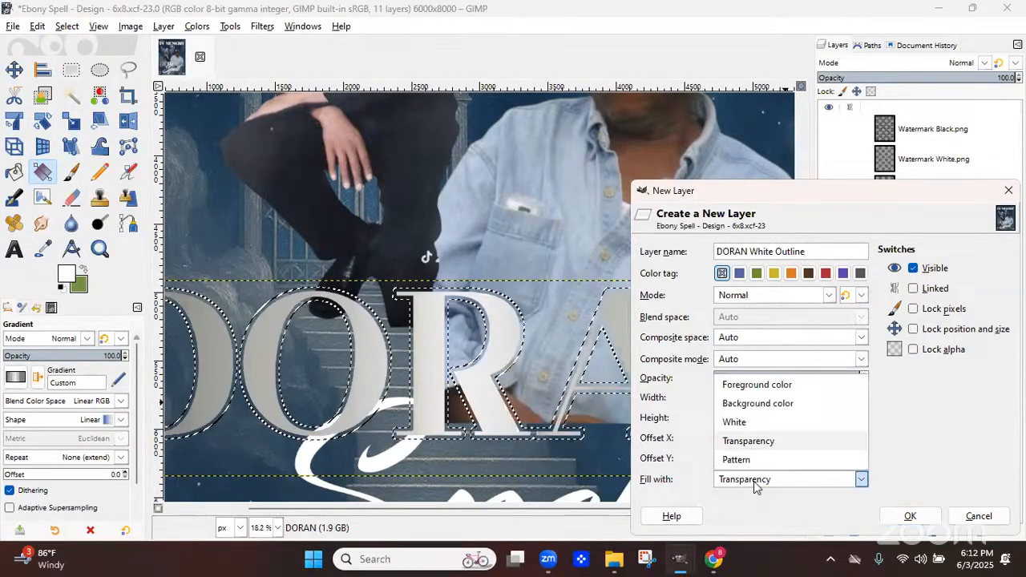
click(923, 527)
click(923, 522)
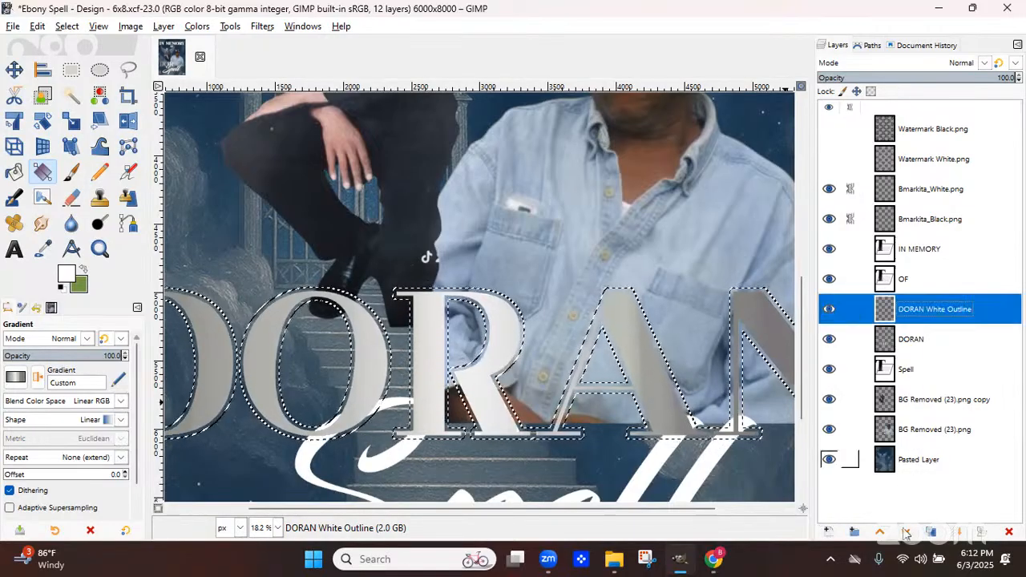
click(906, 534)
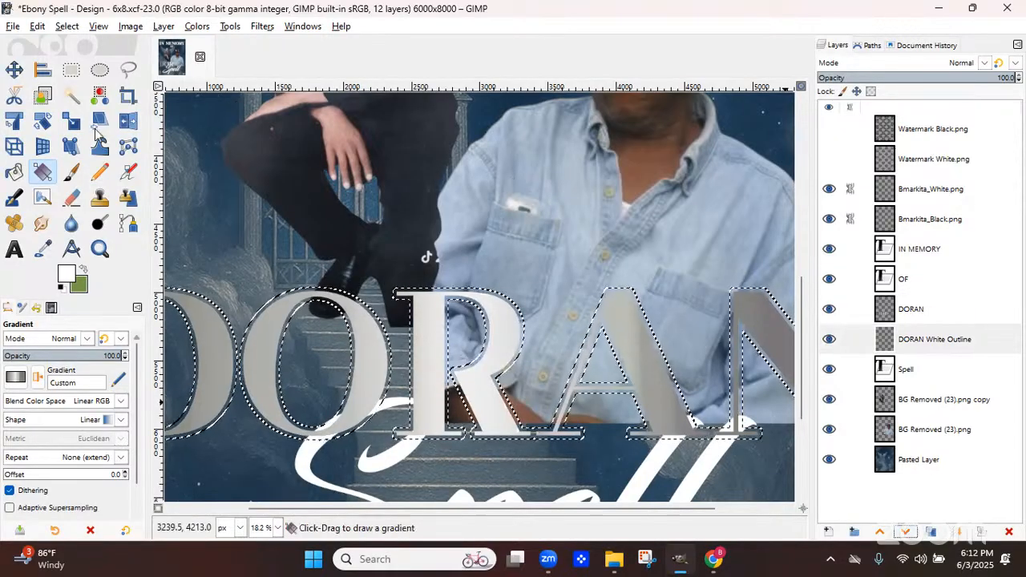
Try filling the grown selection with the Bucket Fill tool
click(14, 174)
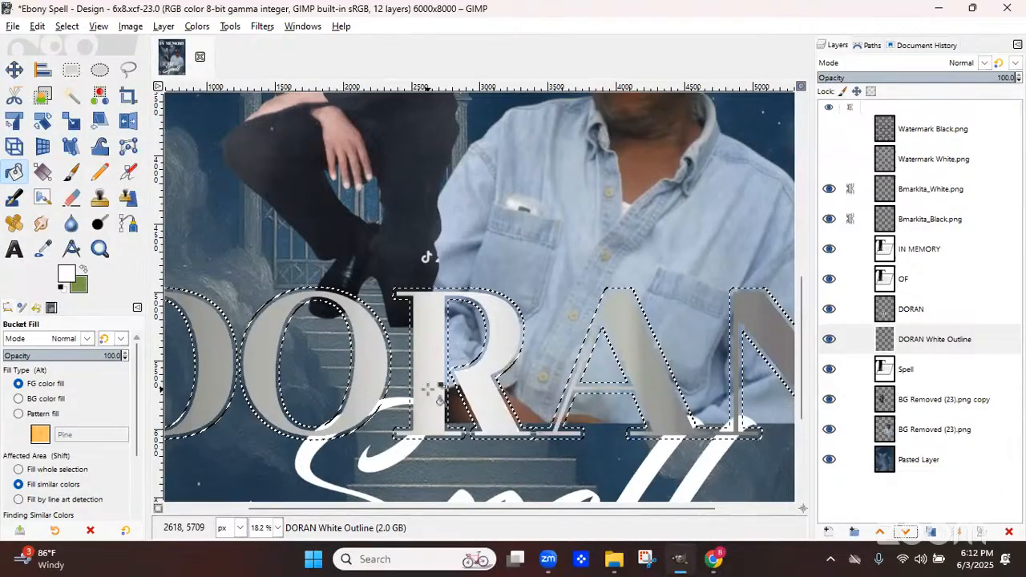
click(474, 305)
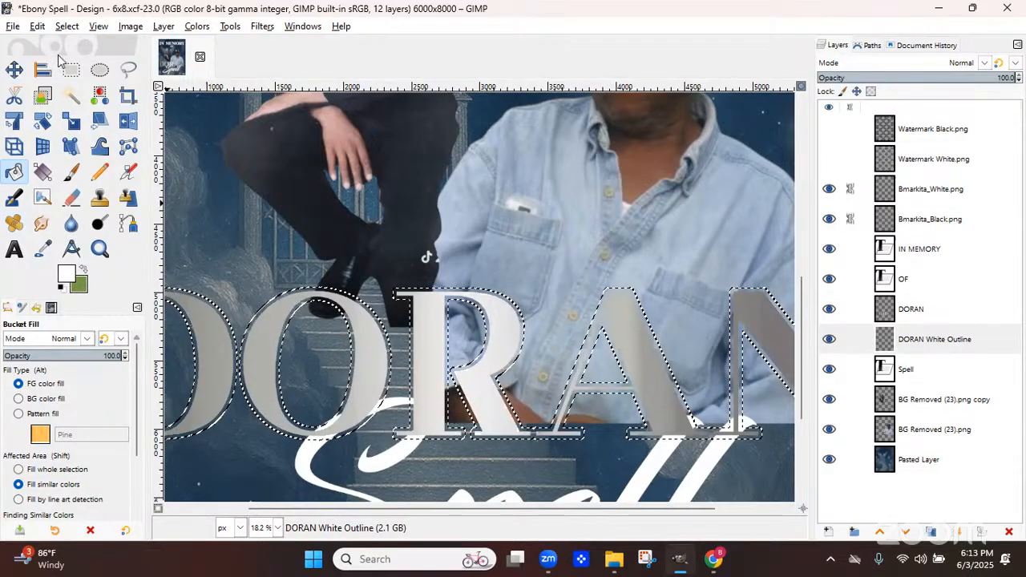
Set the foreground to a dark navy picked from the image and fill the grown DORAN selection with it
click(38, 26)
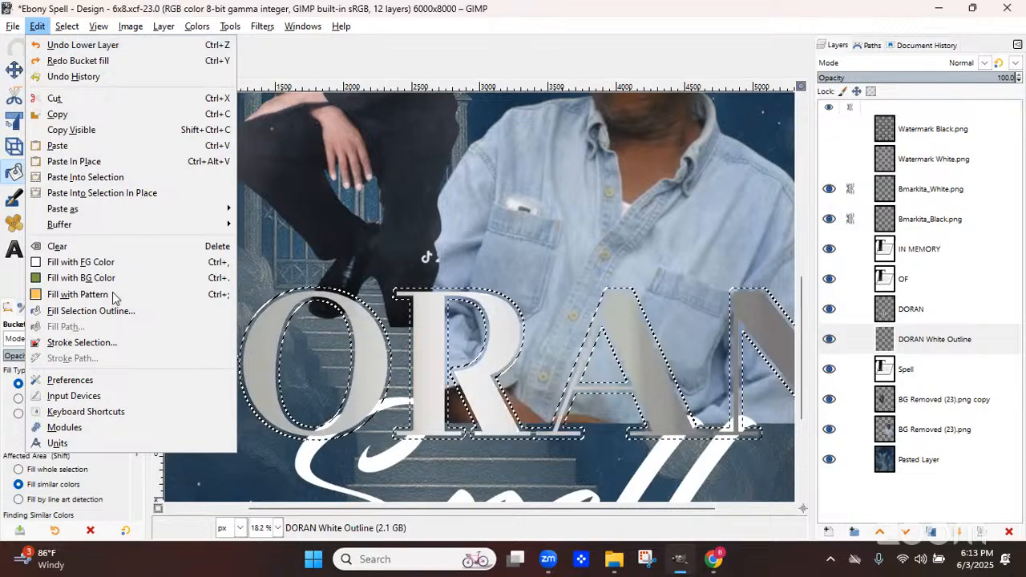
click(90, 263)
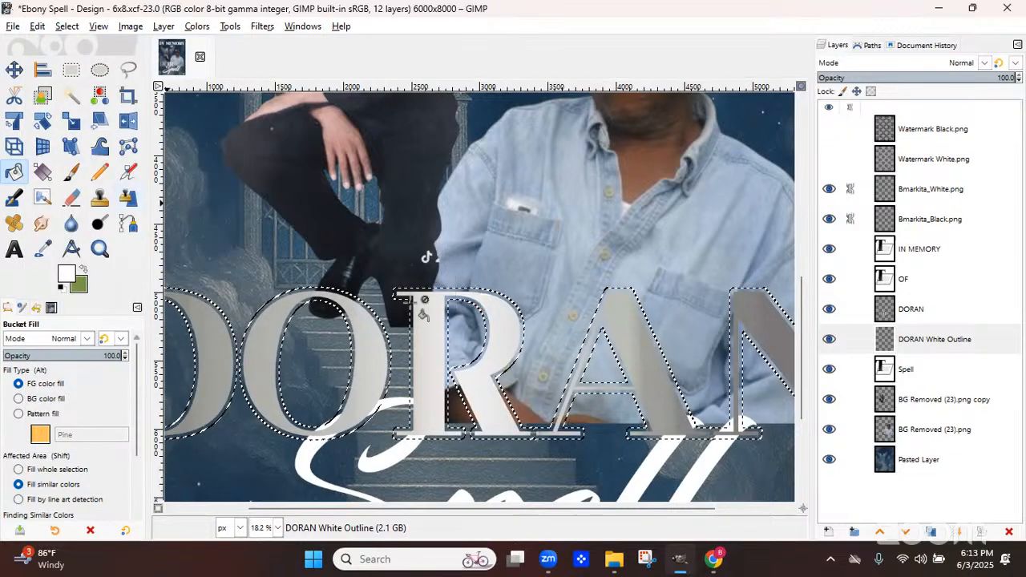
click(84, 269)
click(66, 274)
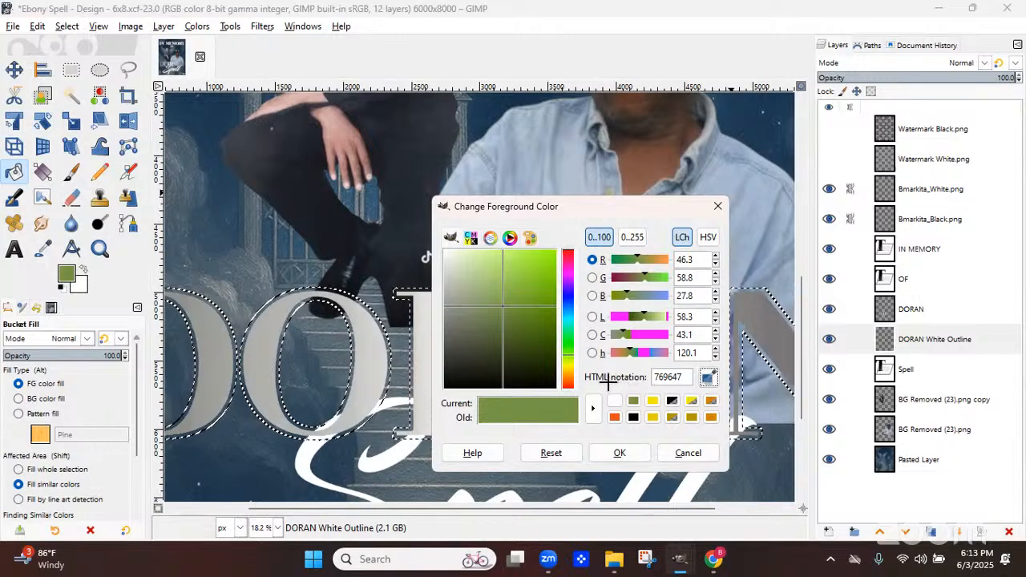
click(218, 109)
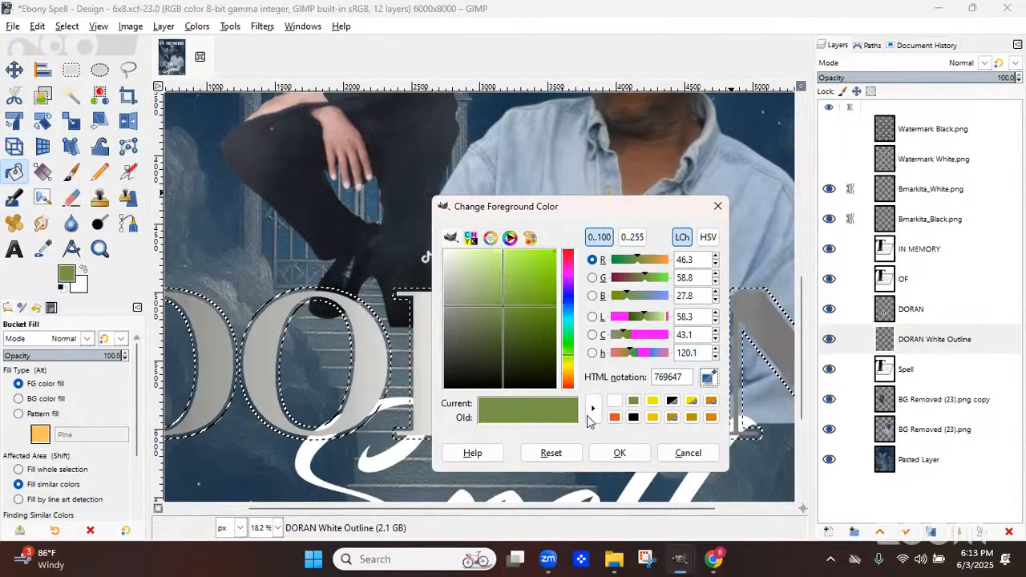
click(620, 454)
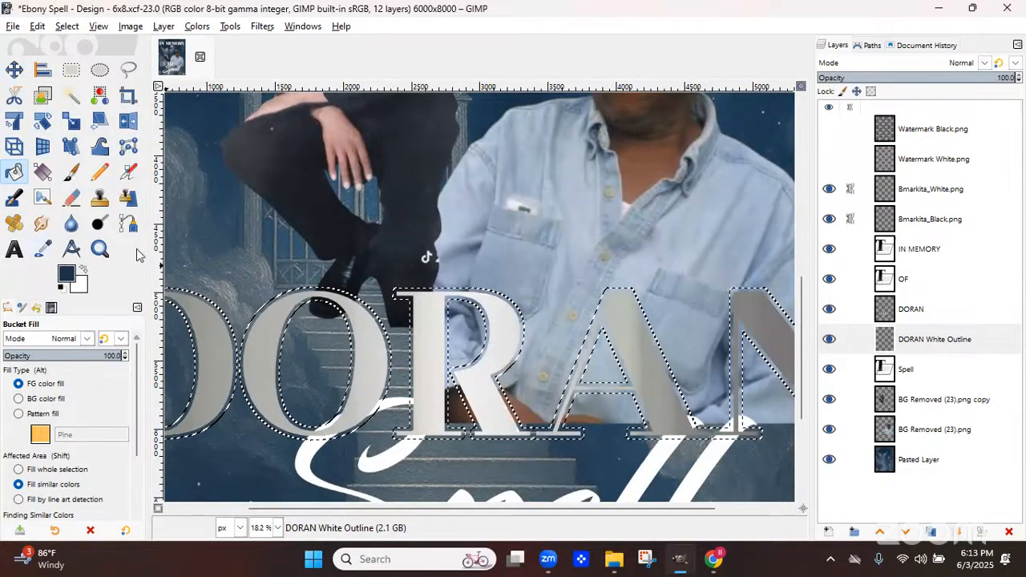
click(367, 351)
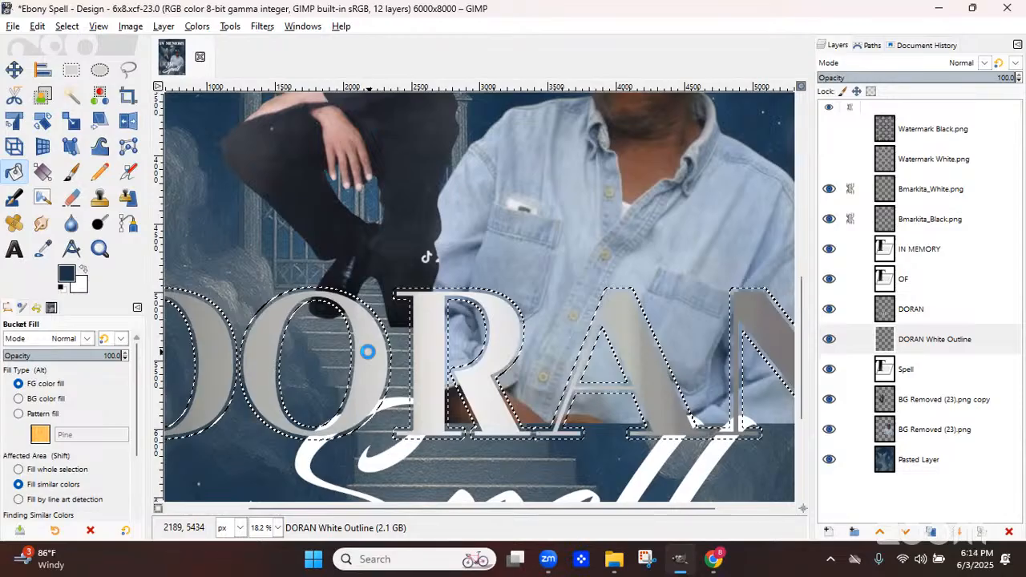
click(477, 300)
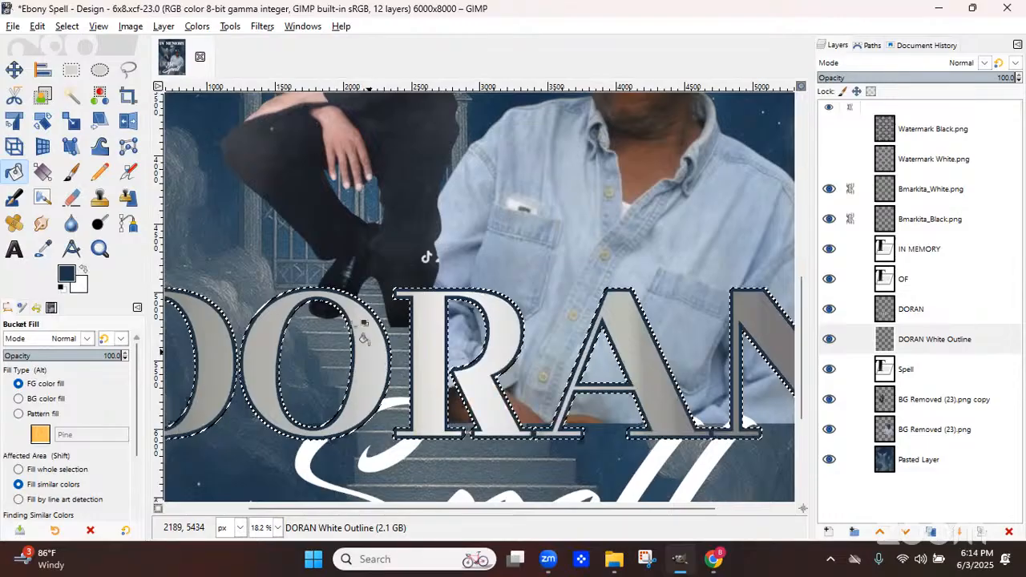
click(426, 401)
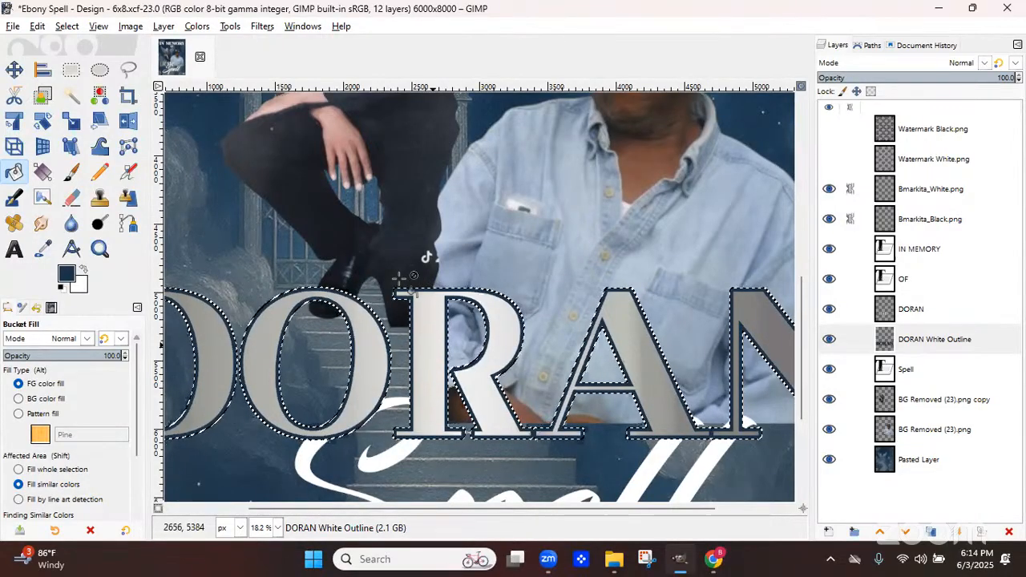
Grow the selection by 20 px and add a new transparent outline layer beneath the existing outline layer
click(65, 27)
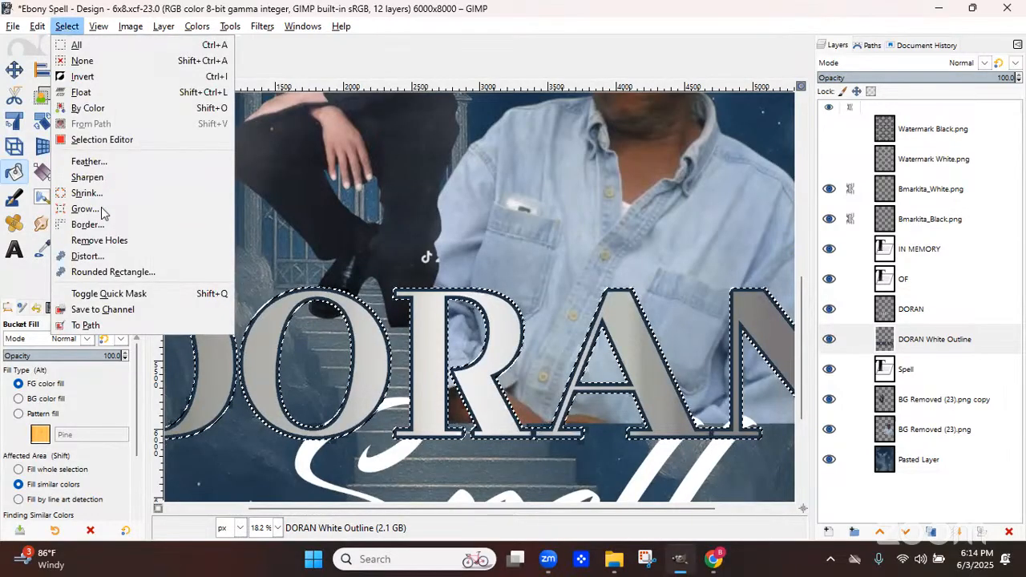
click(84, 208)
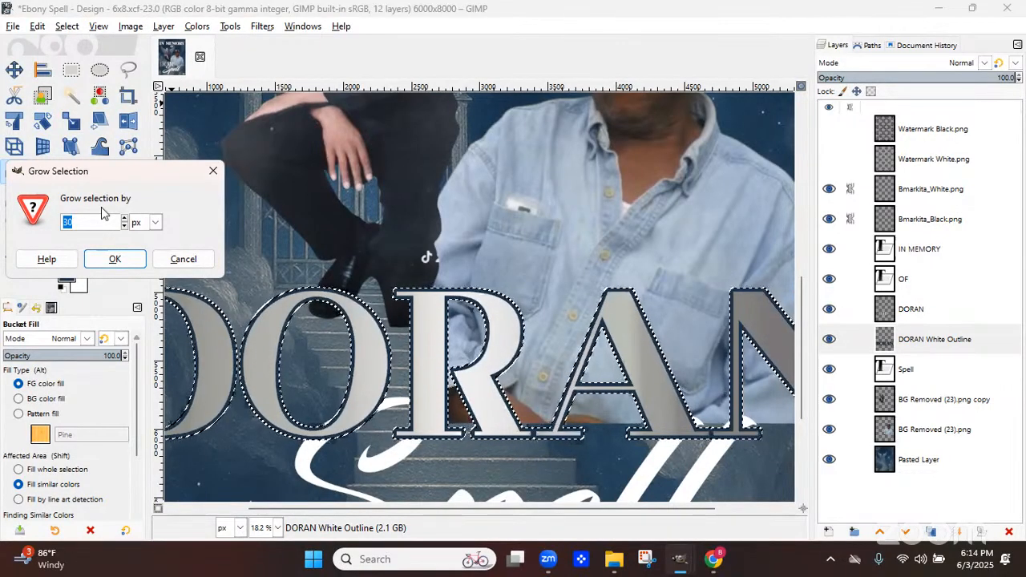
text(20)
click(115, 258)
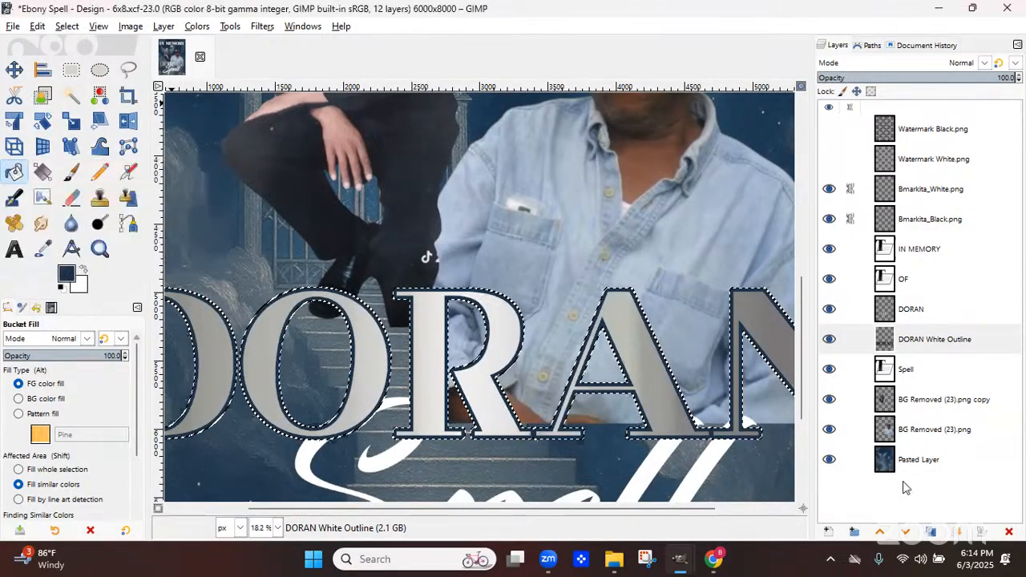
click(826, 533)
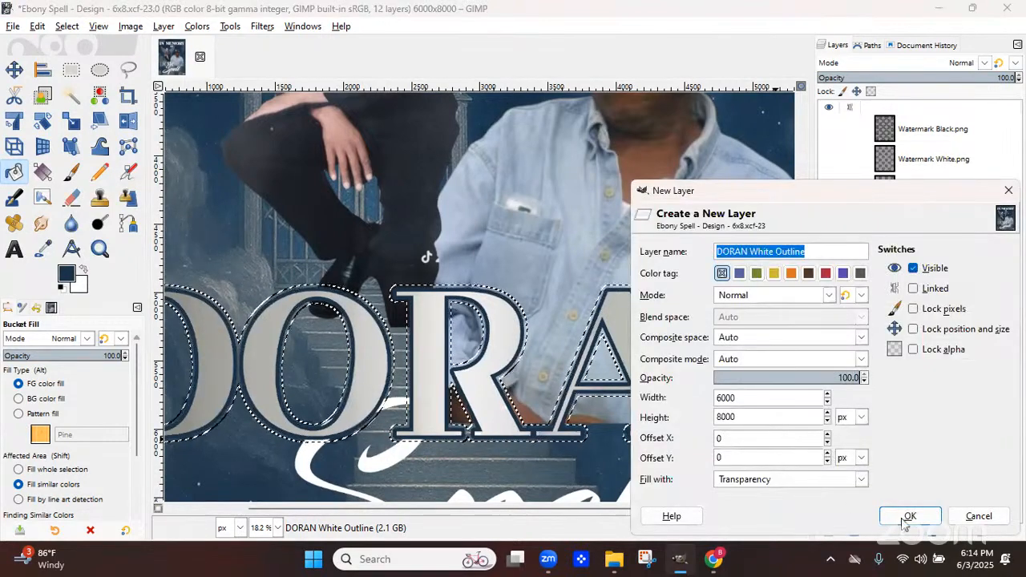
click(907, 518)
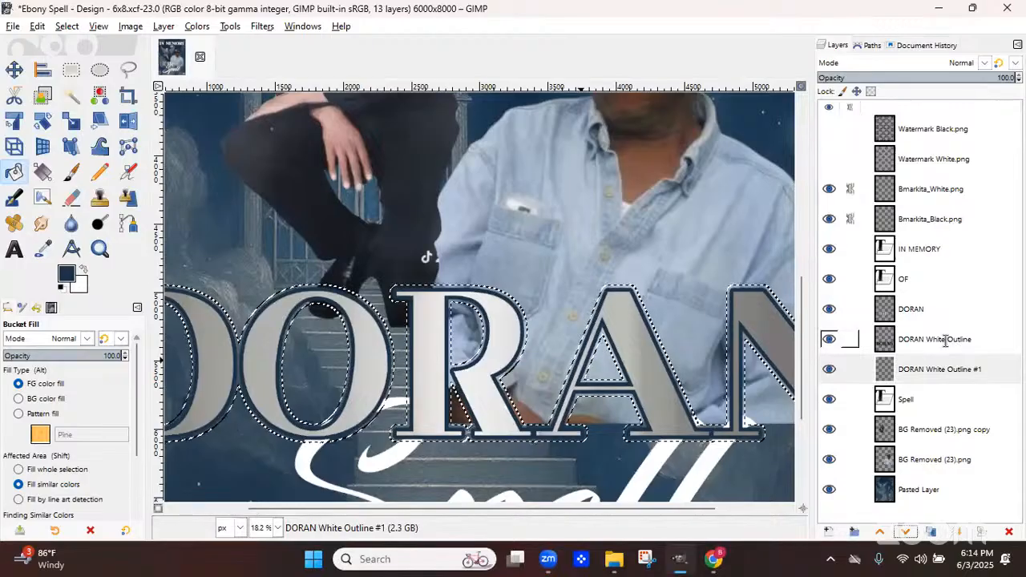
Rename the navy-filled outline layer to DORAN Blue Outline
double_click(946, 341)
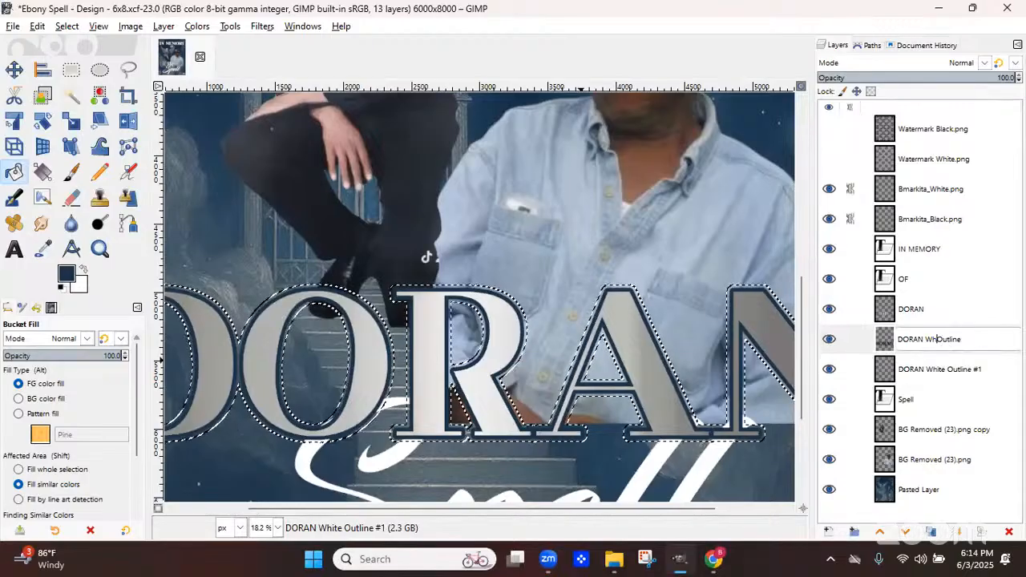
key(BackSpace)
key(BackSpace)
text(Blue)
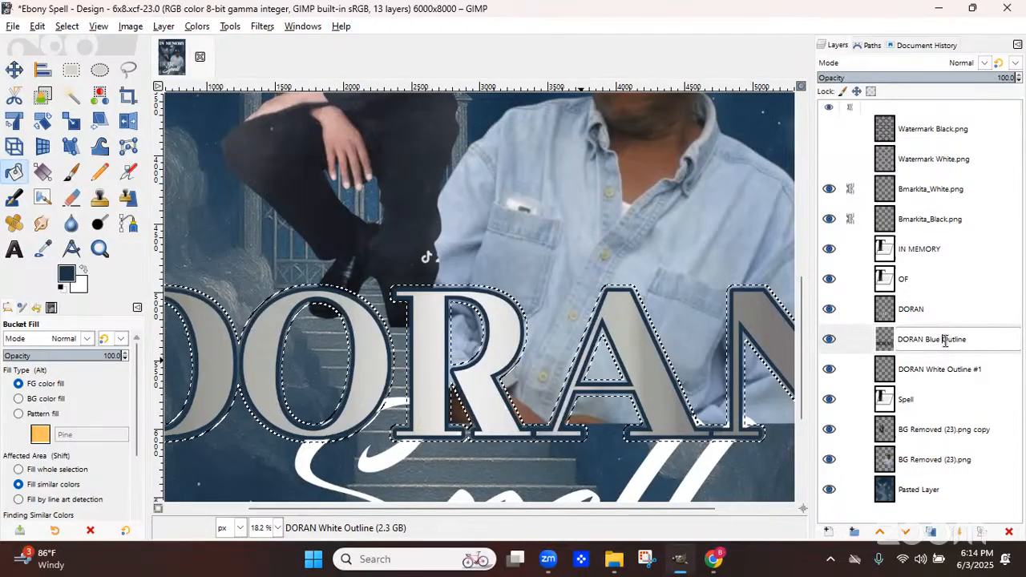
Fill the 20 px grown selection with white on the new DORAN White Outline #1 layer
click(963, 371)
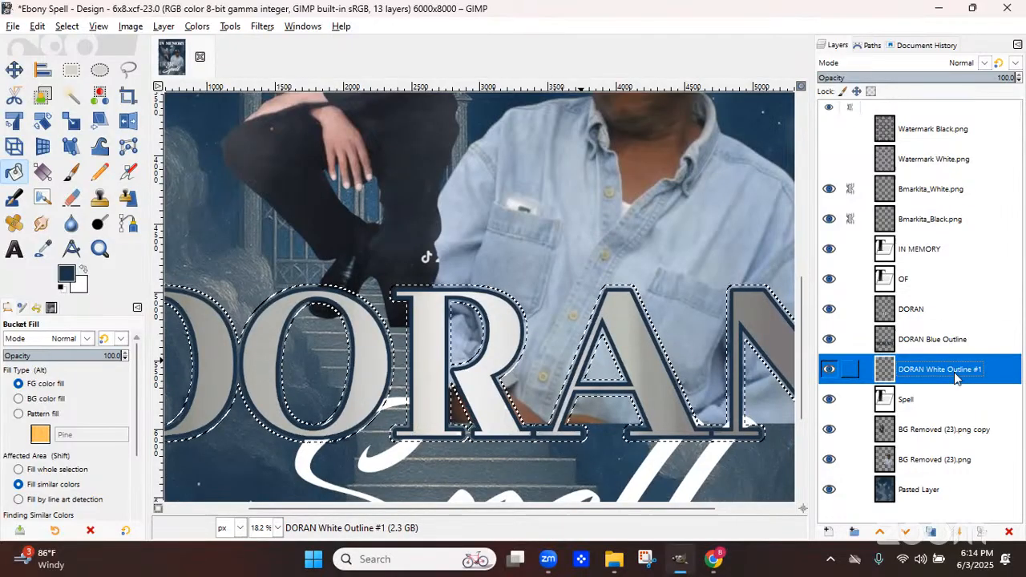
click(85, 274)
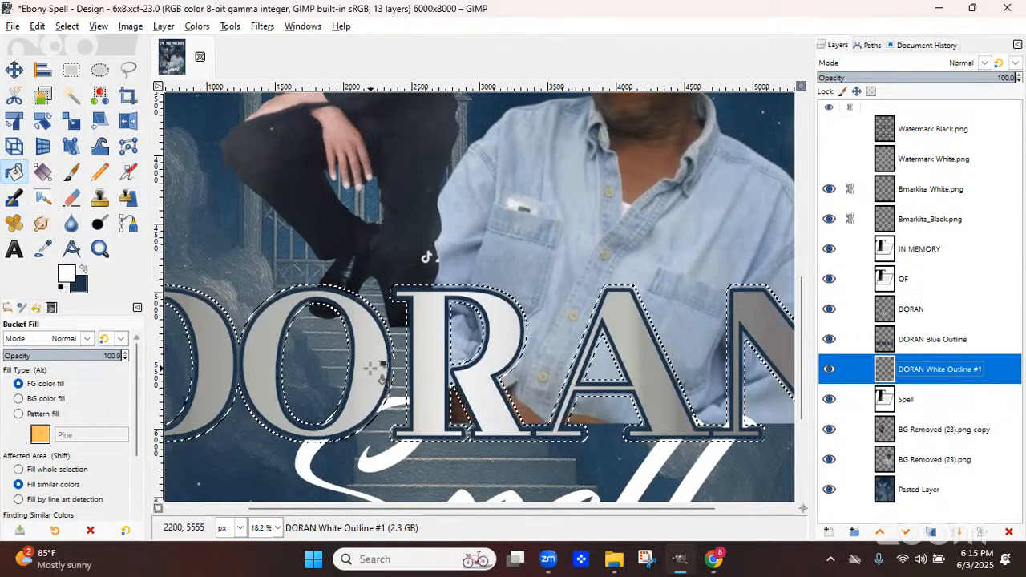
click(369, 368)
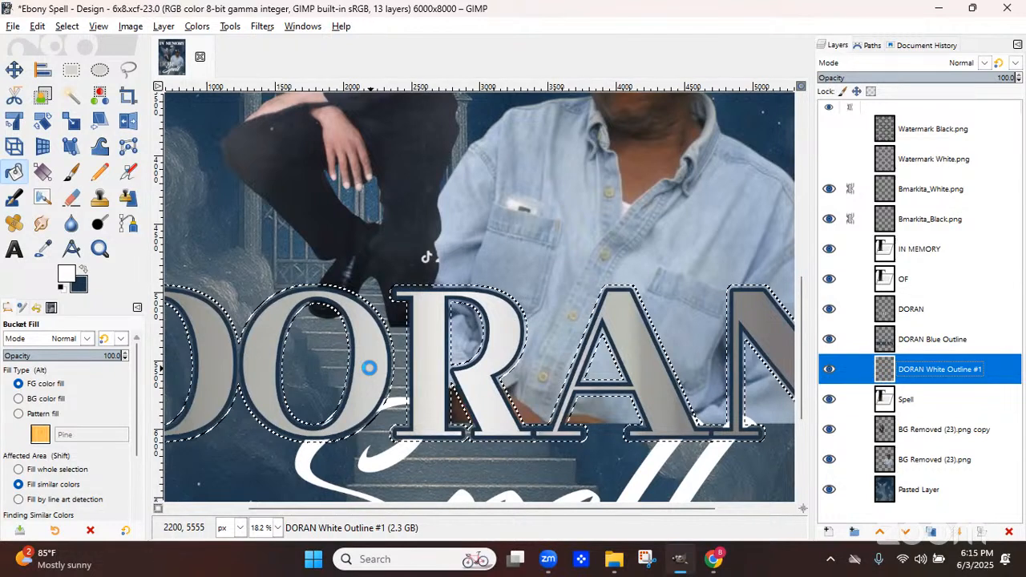
click(473, 303)
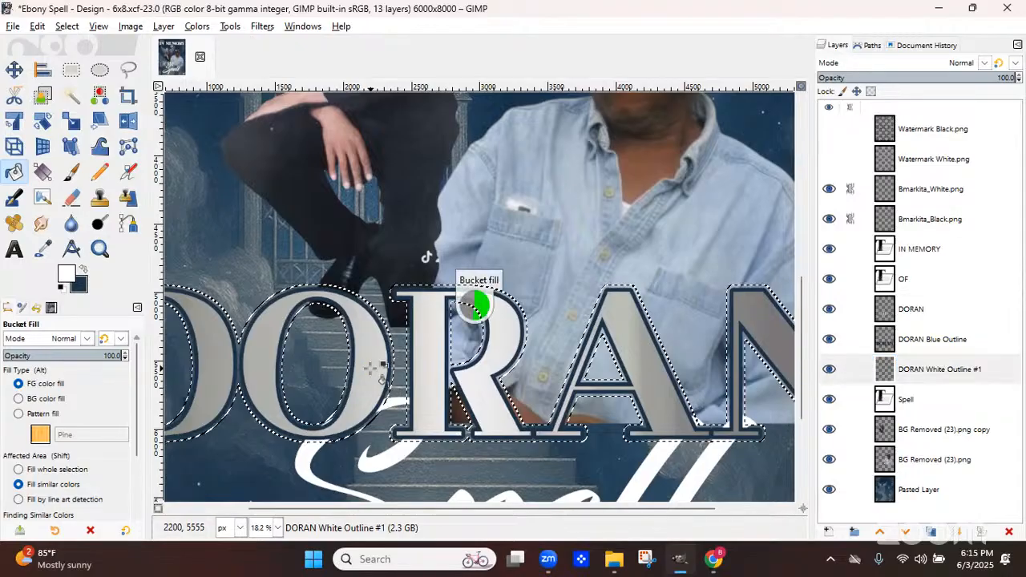
Remove the selection and crop the white outline layer to its content
click(67, 26)
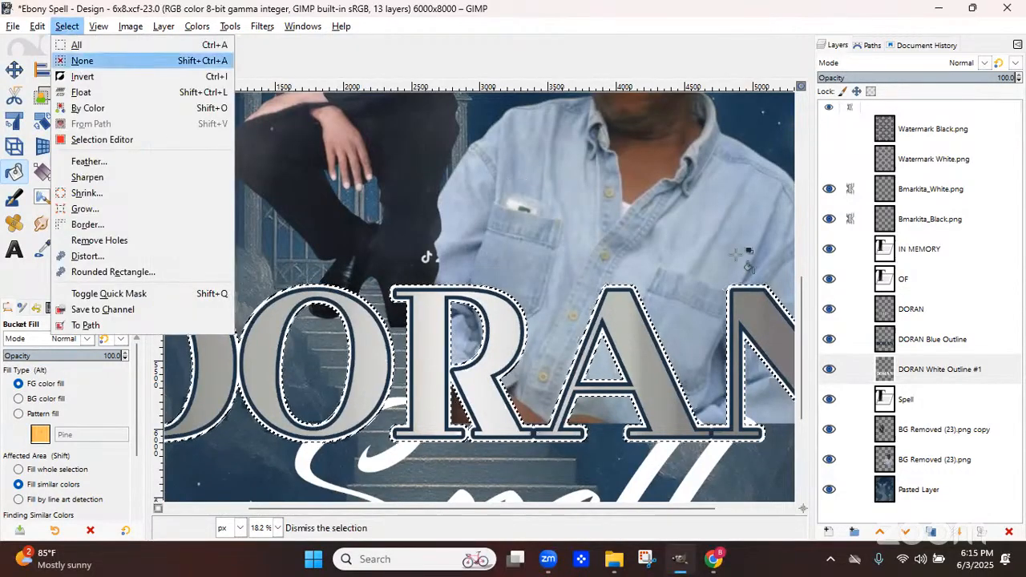
click(80, 59)
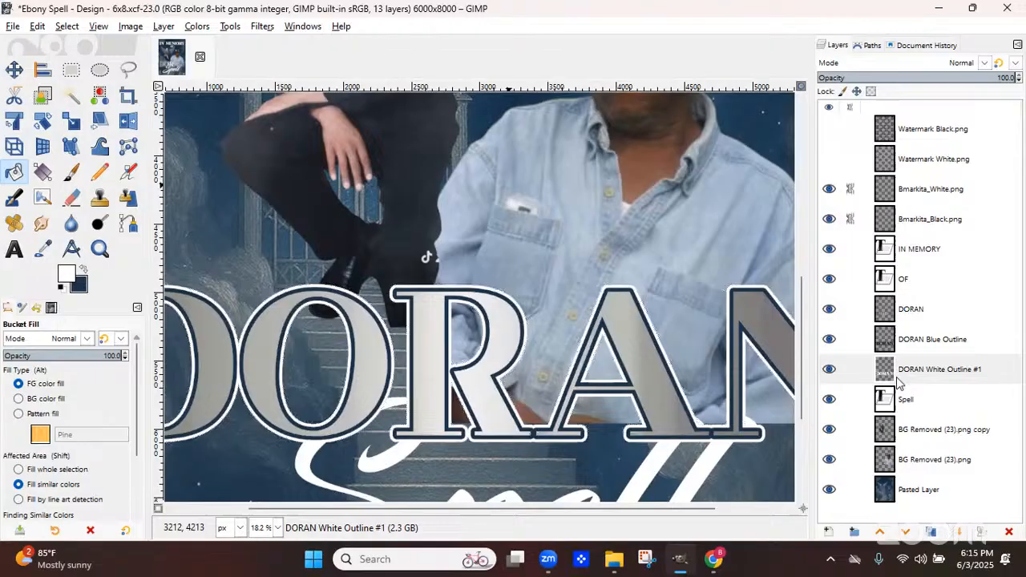
click(164, 25)
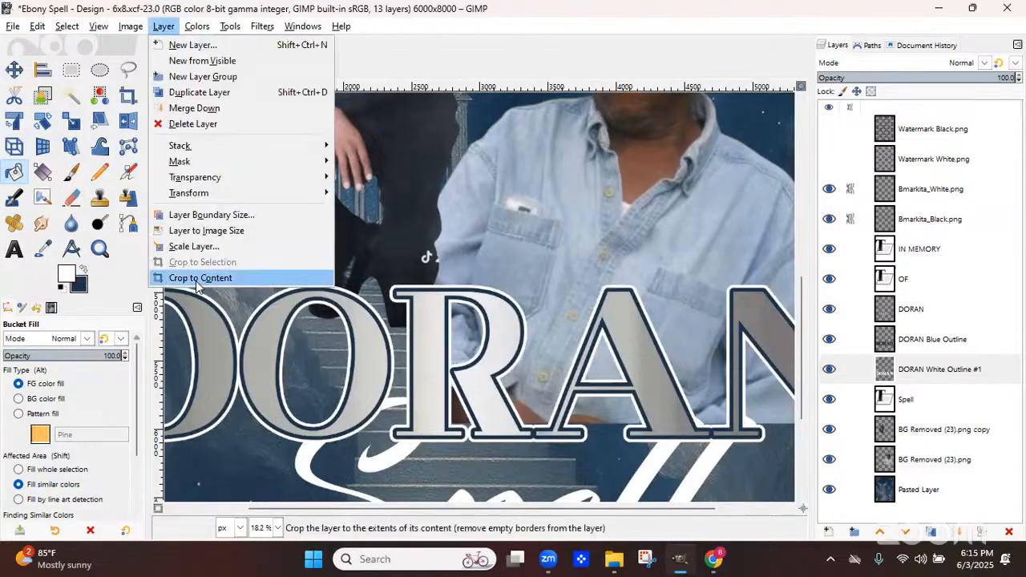
click(196, 279)
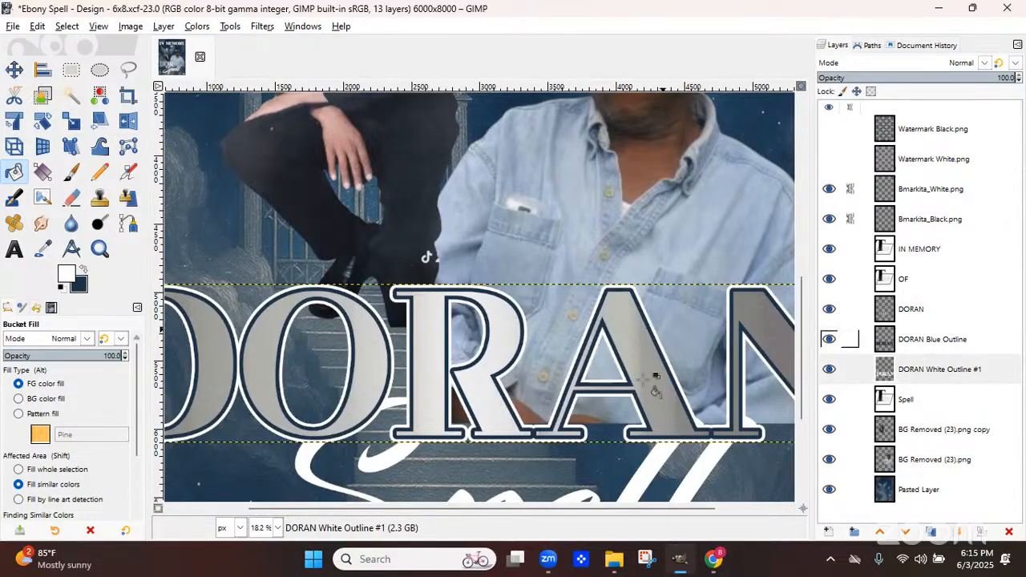
Crop the DORAN Blue Outline layer to its content as well
click(950, 347)
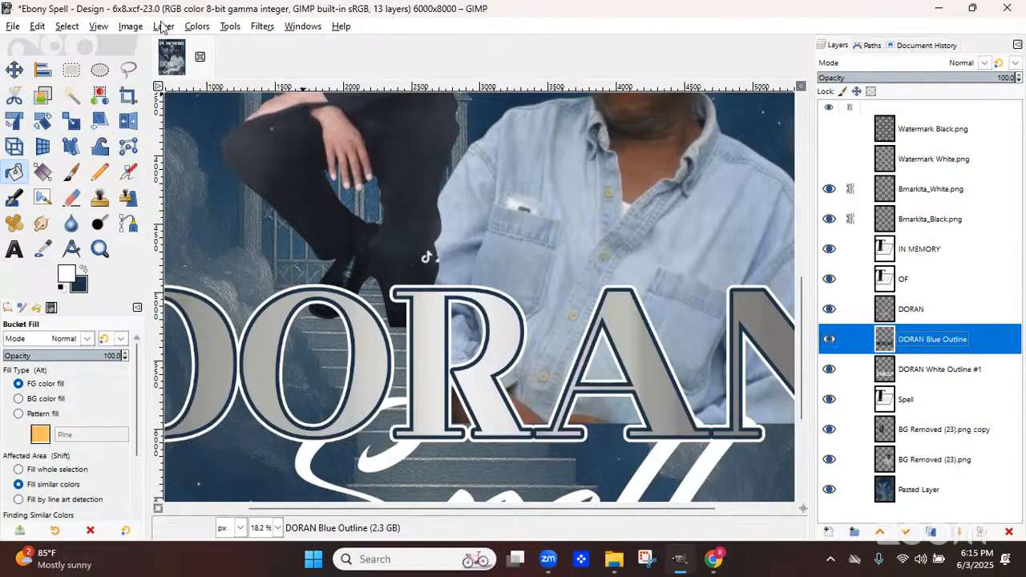
key(alt+l)
click(214, 274)
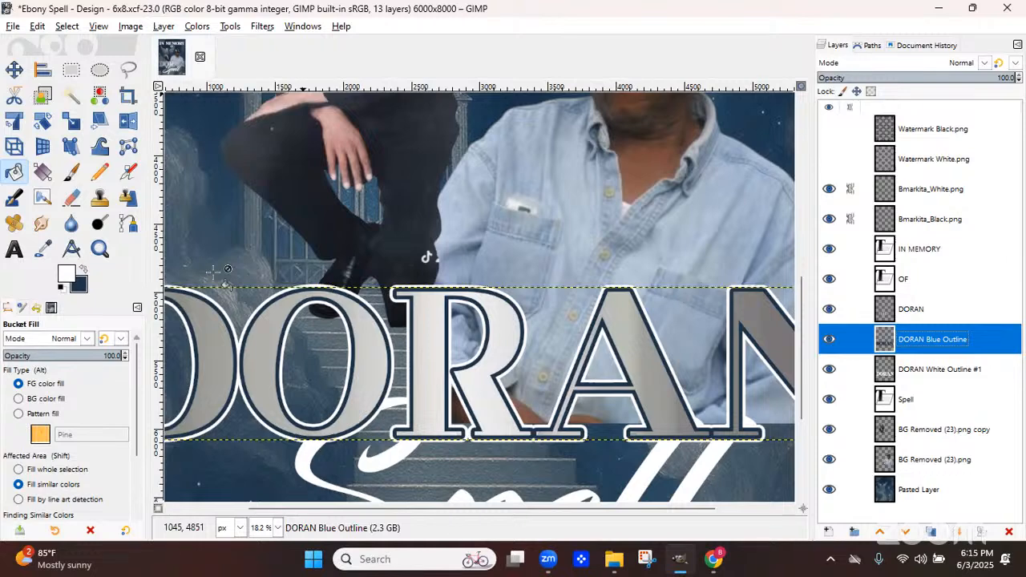
Apply a Drop Shadow to the white outline layer with blur radius 48.73 and opacity 1.919
scroll(215, 272, down, 1)
scroll(484, 342, down, 2)
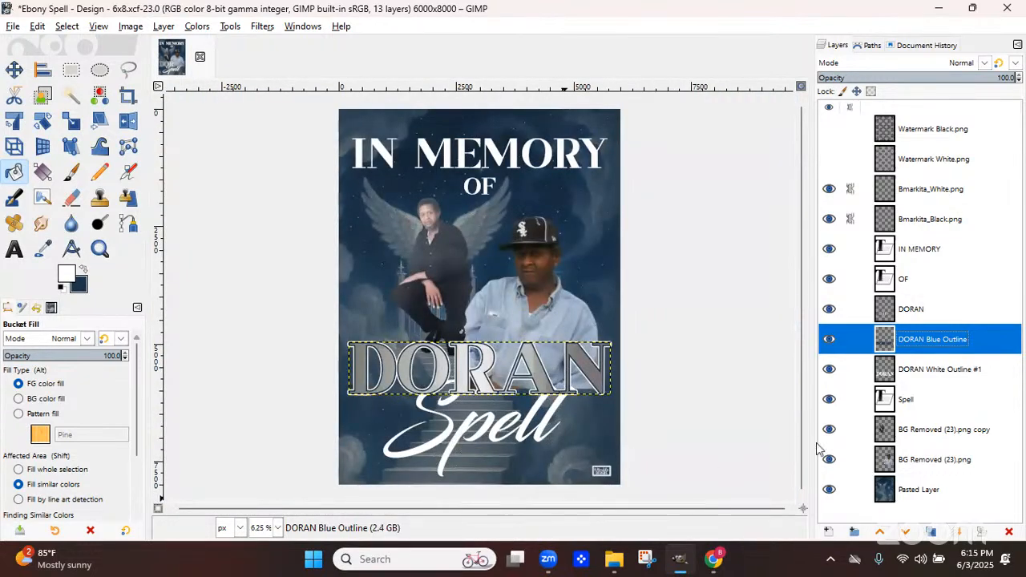
click(907, 376)
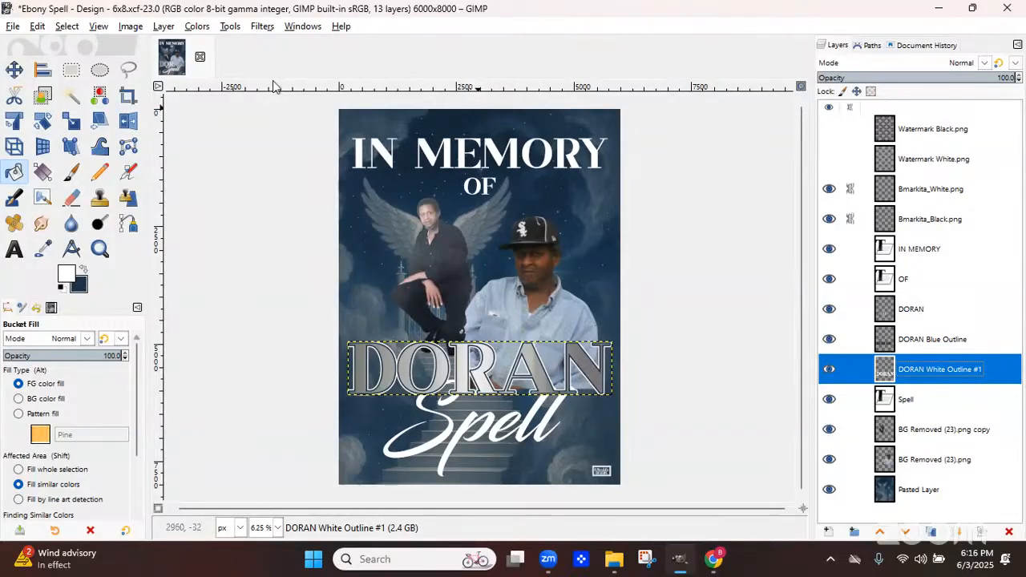
click(262, 25)
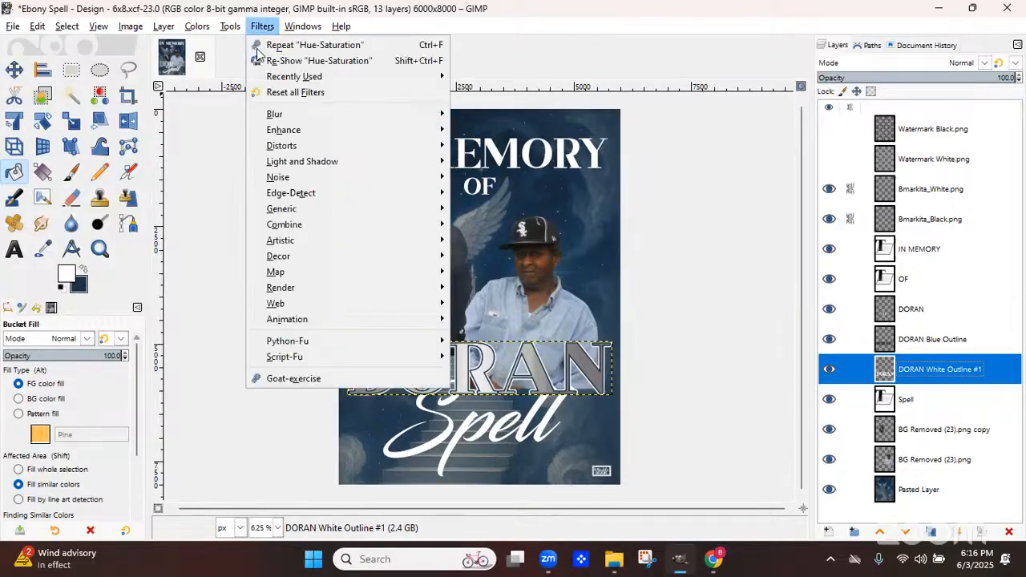
mouse_move(424, 171)
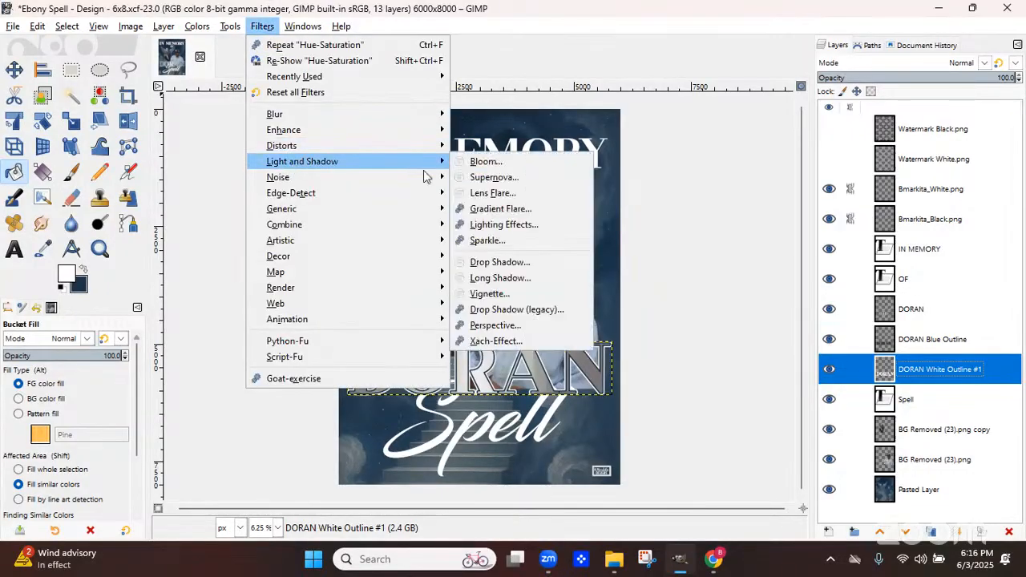
click(502, 263)
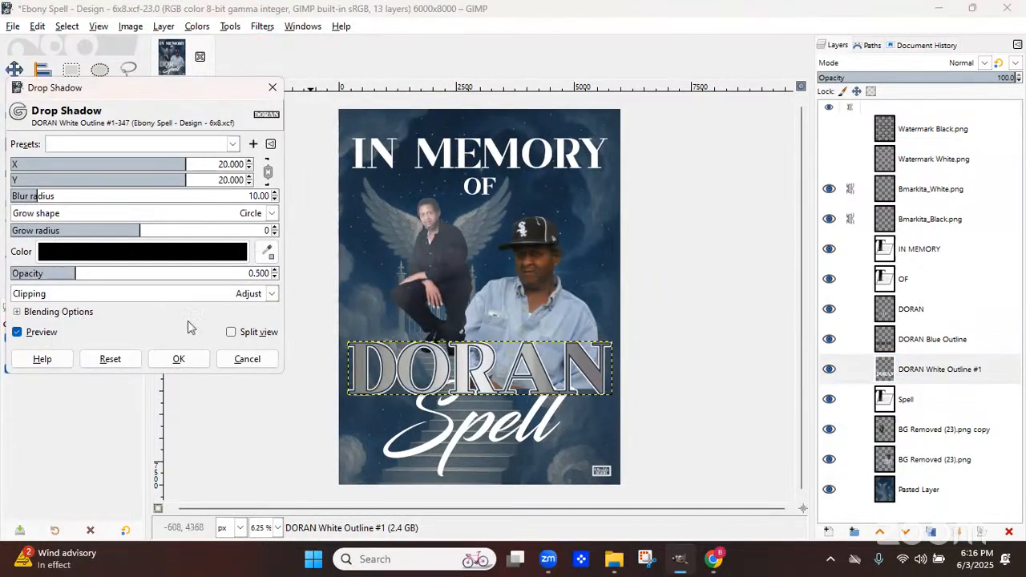
drag(250, 279, 251, 279)
click(250, 278)
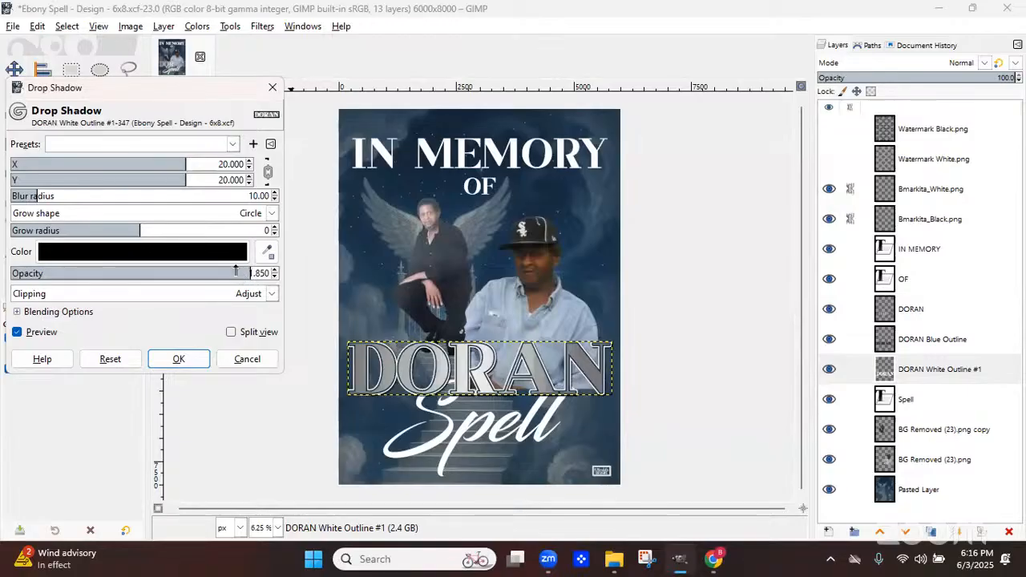
click(258, 277)
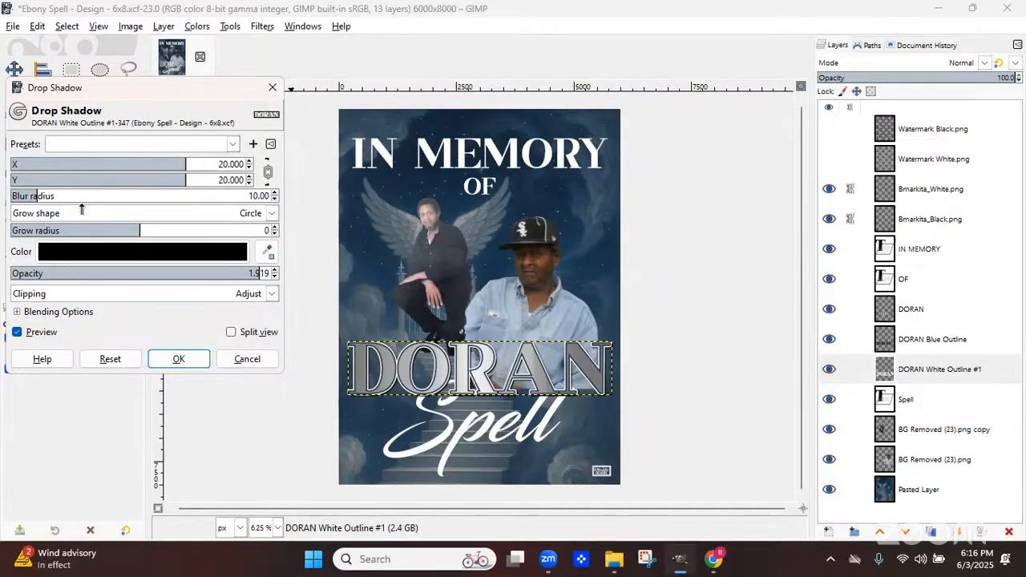
drag(81, 206, 89, 210)
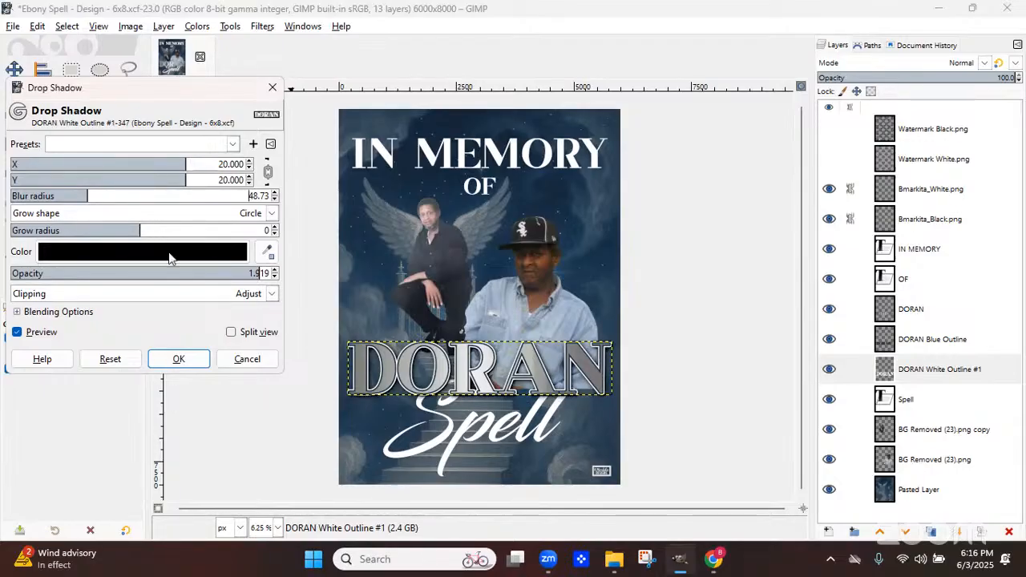
click(179, 360)
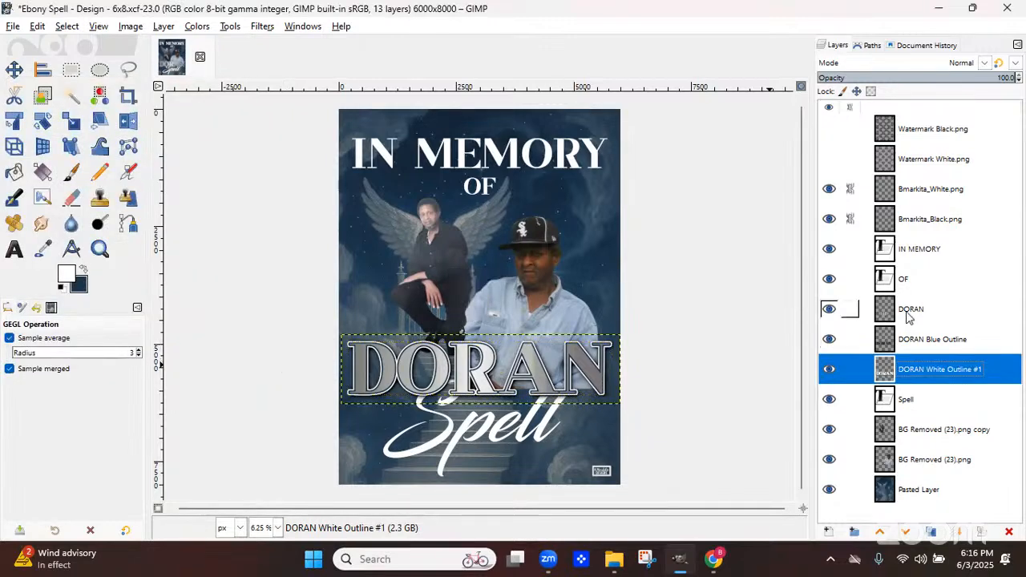
click(910, 312)
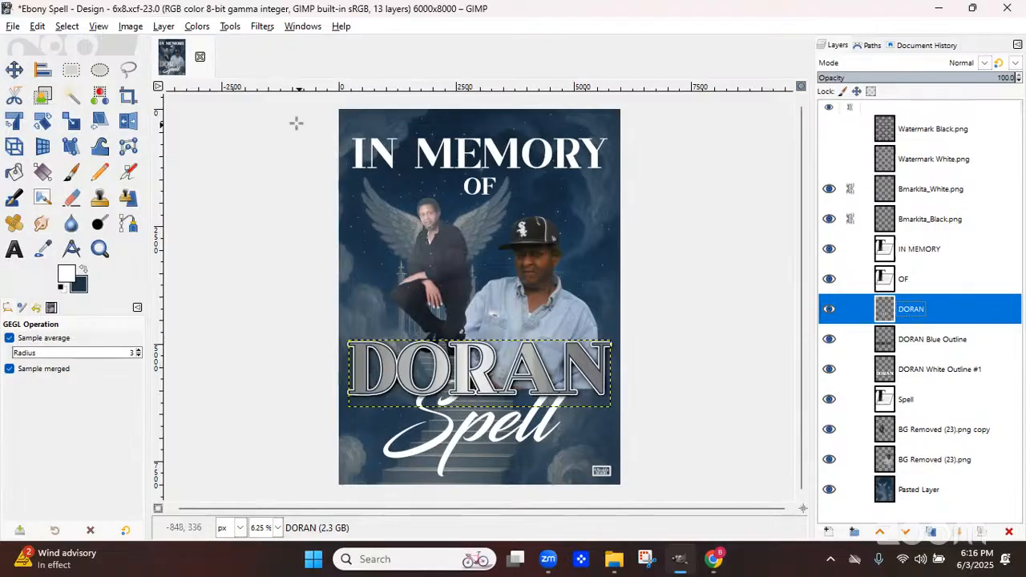
key(alt+r)
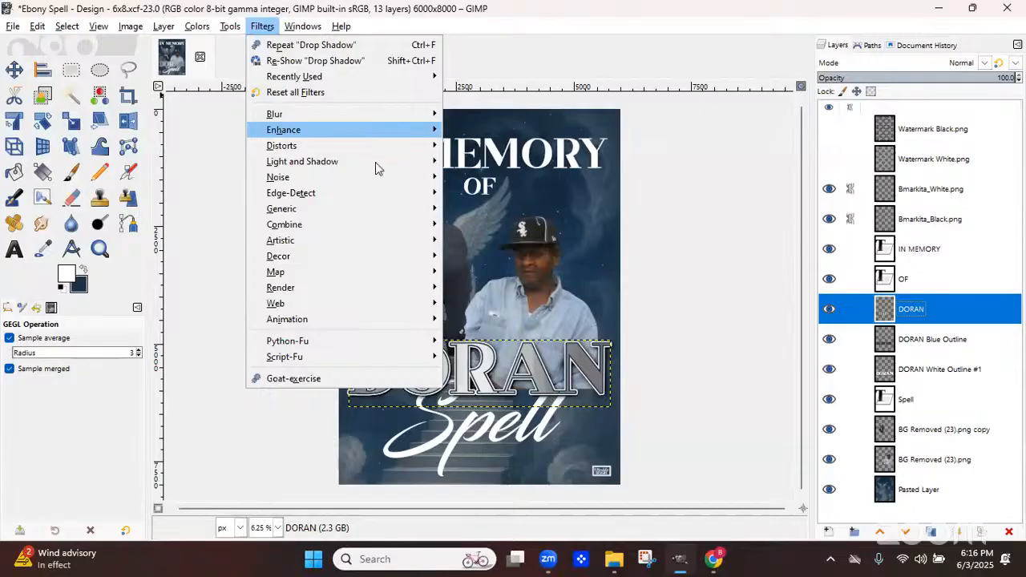
mouse_move(405, 164)
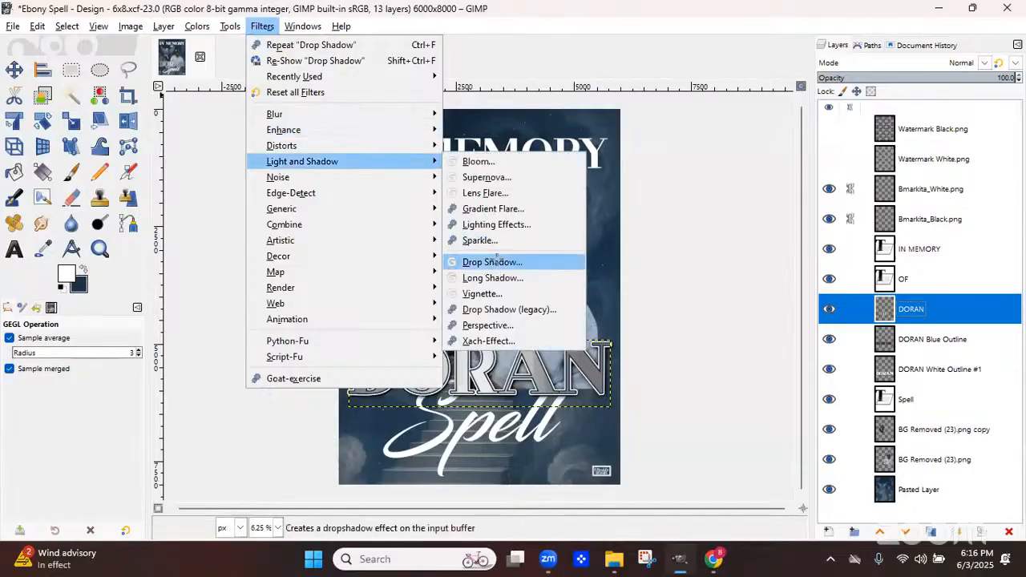
click(492, 262)
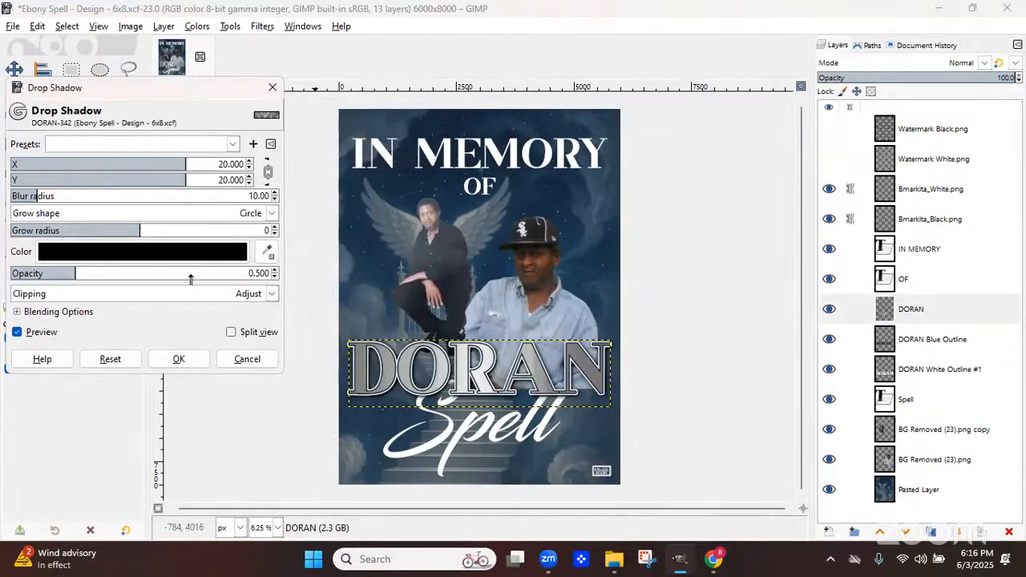
click(154, 279)
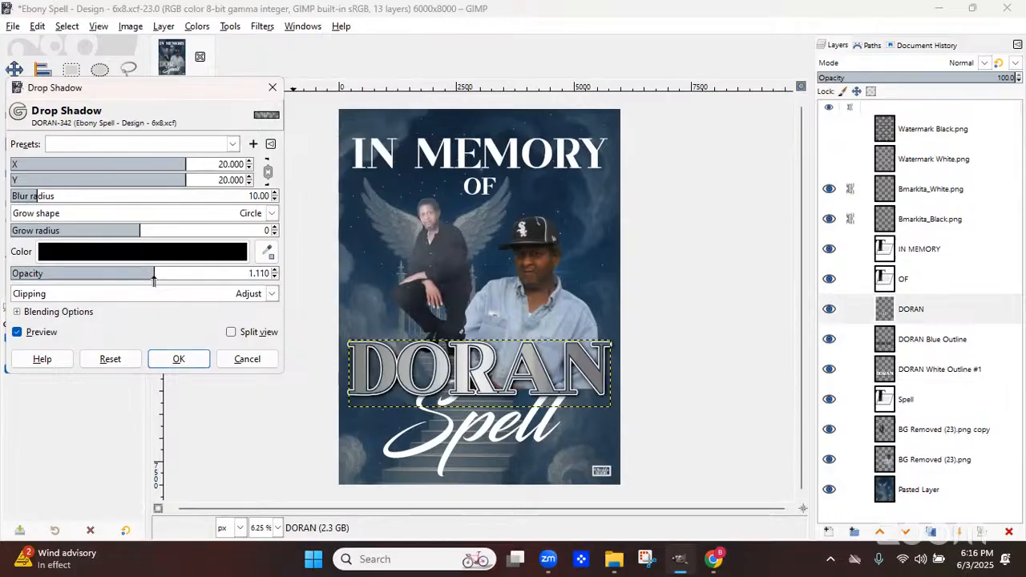
click(217, 281)
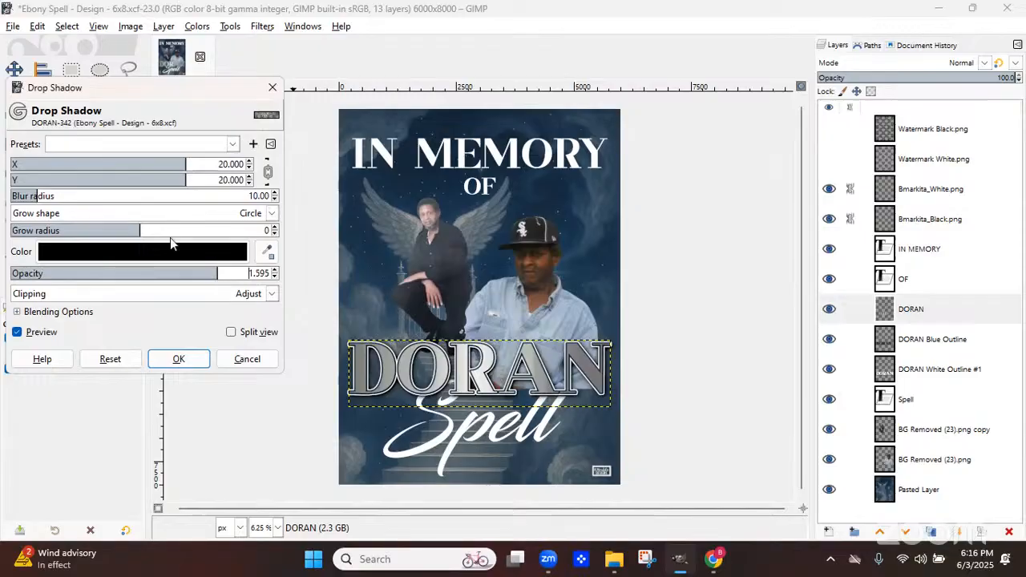
click(79, 196)
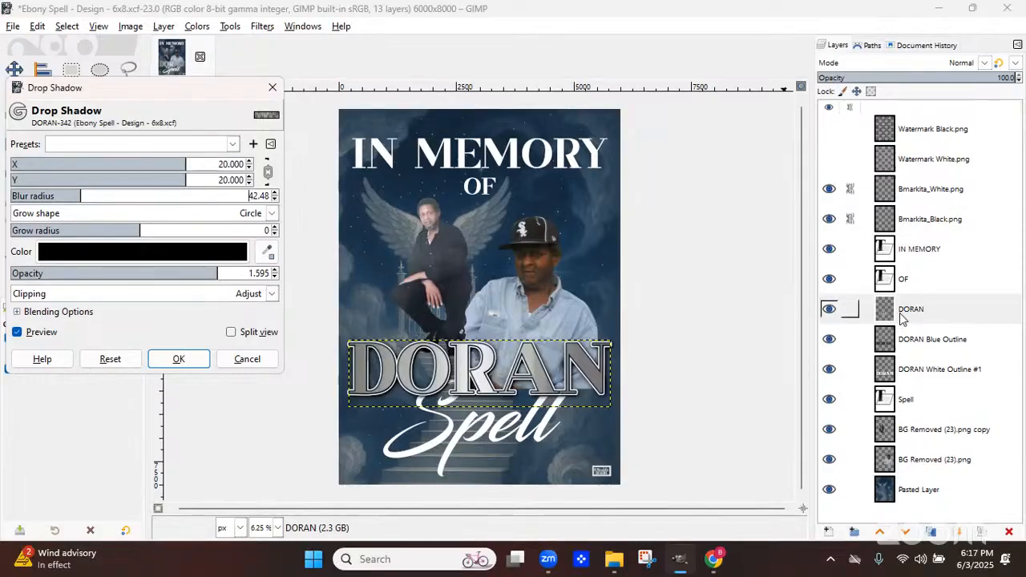
click(839, 312)
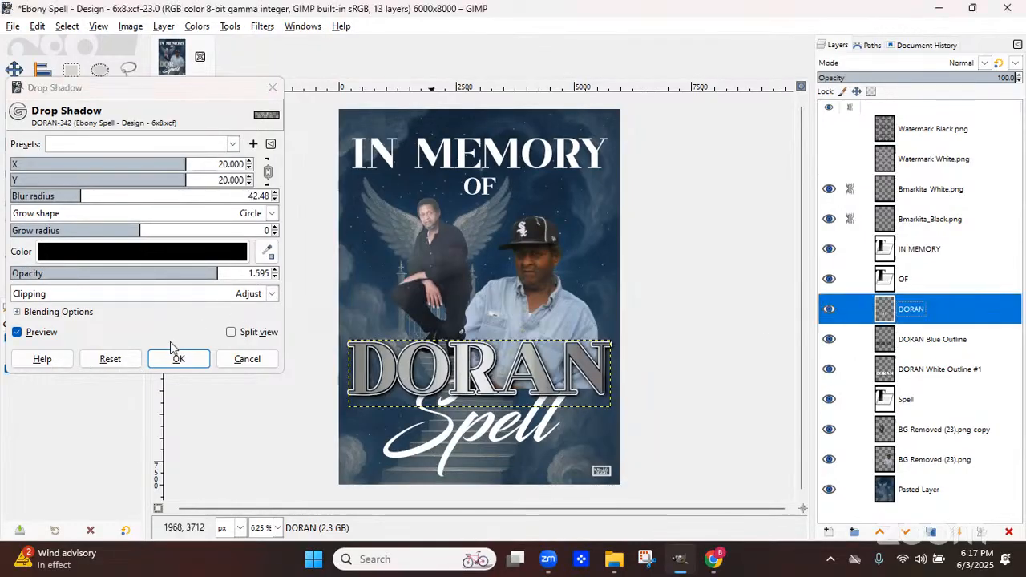
click(18, 333)
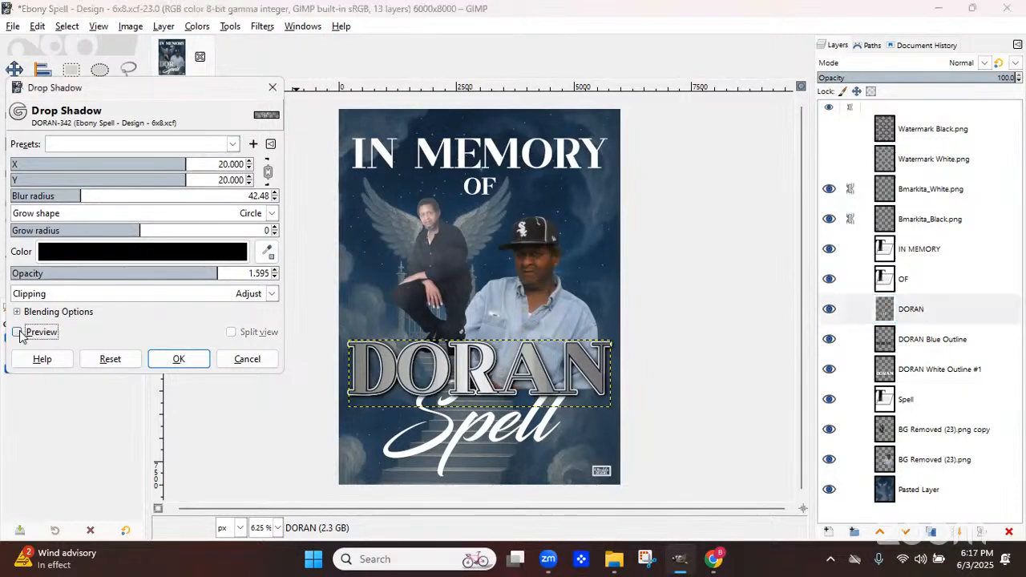
click(18, 333)
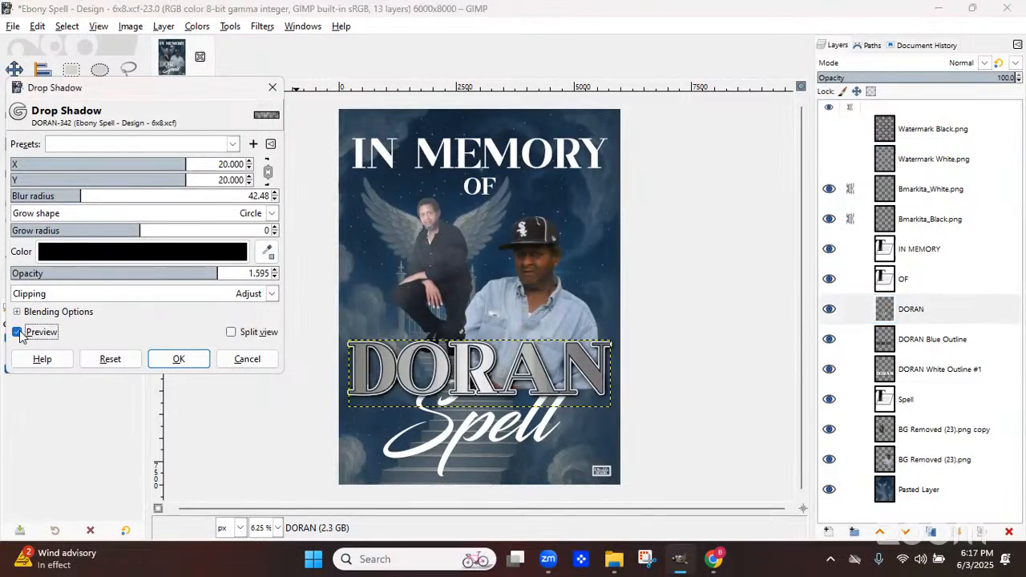
click(196, 261)
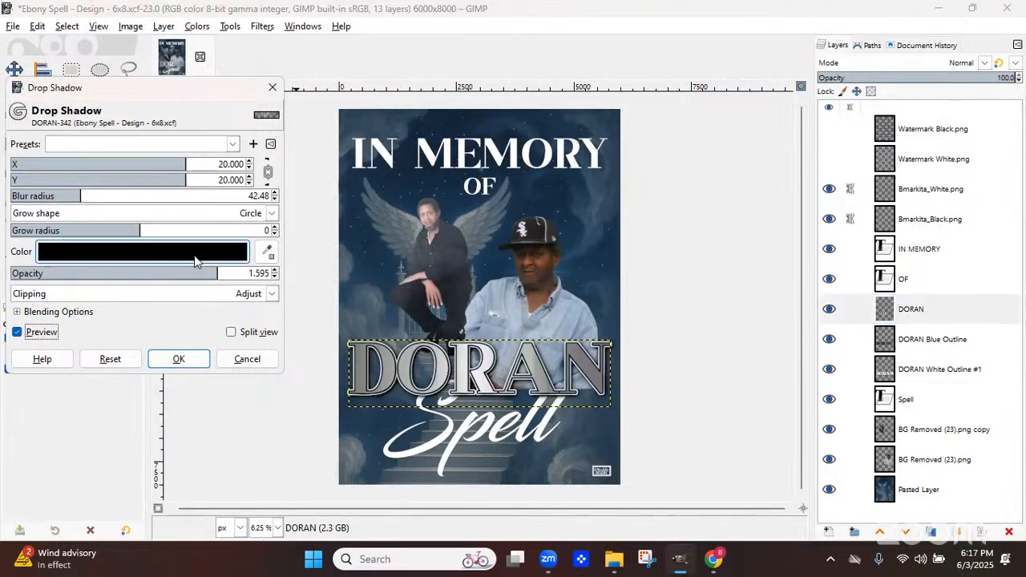
click(253, 344)
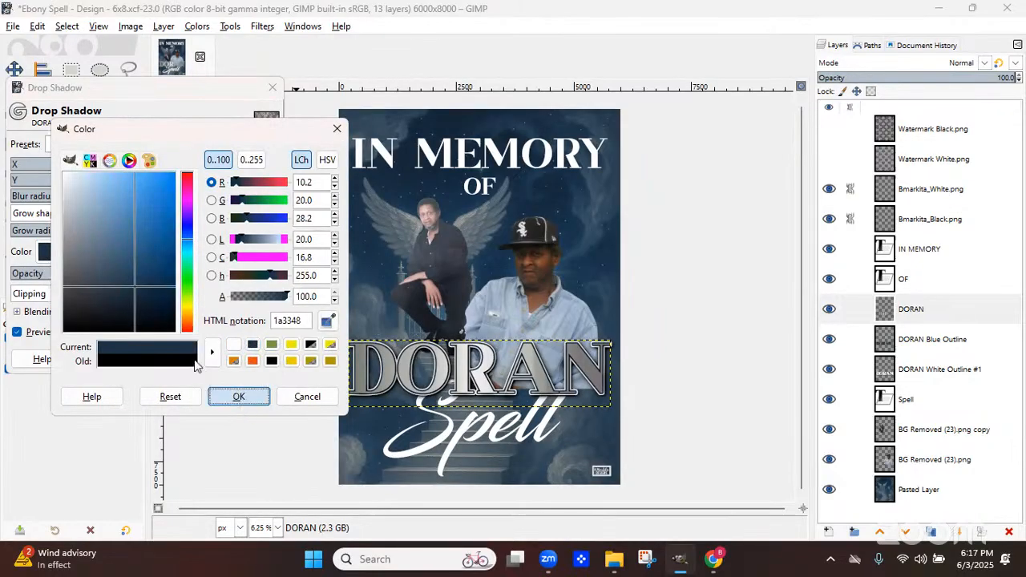
key(Return)
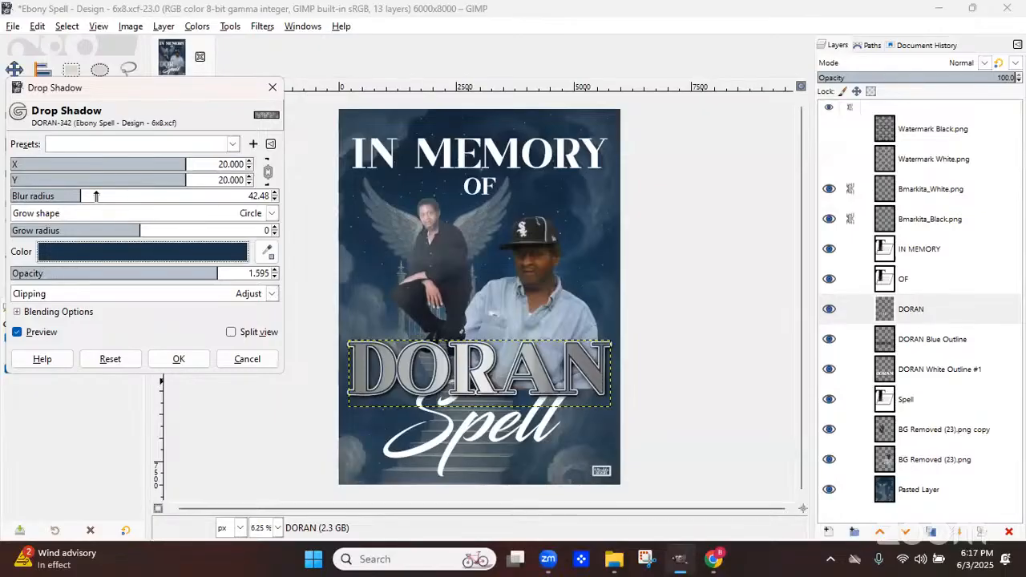
click(26, 196)
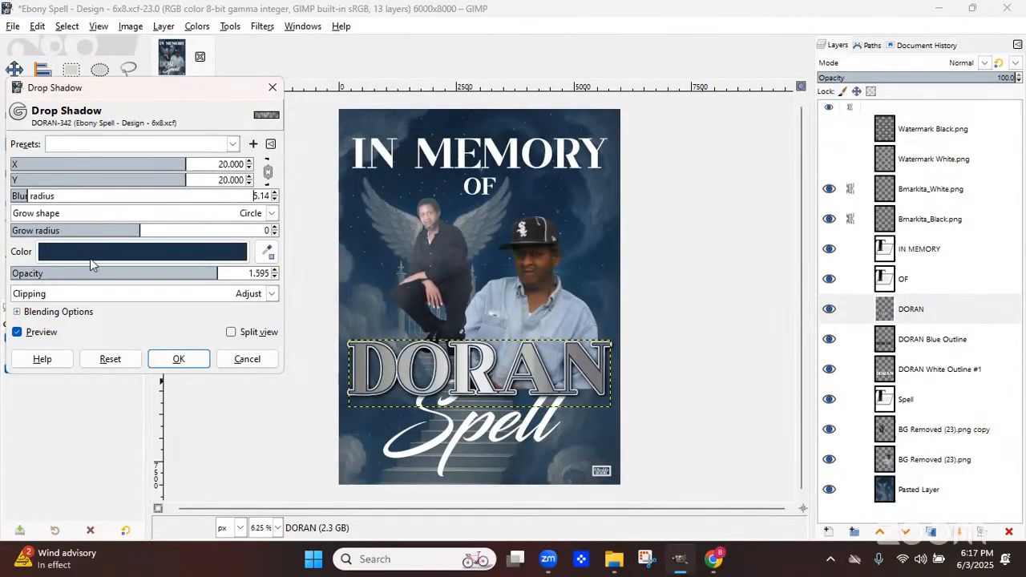
click(145, 200)
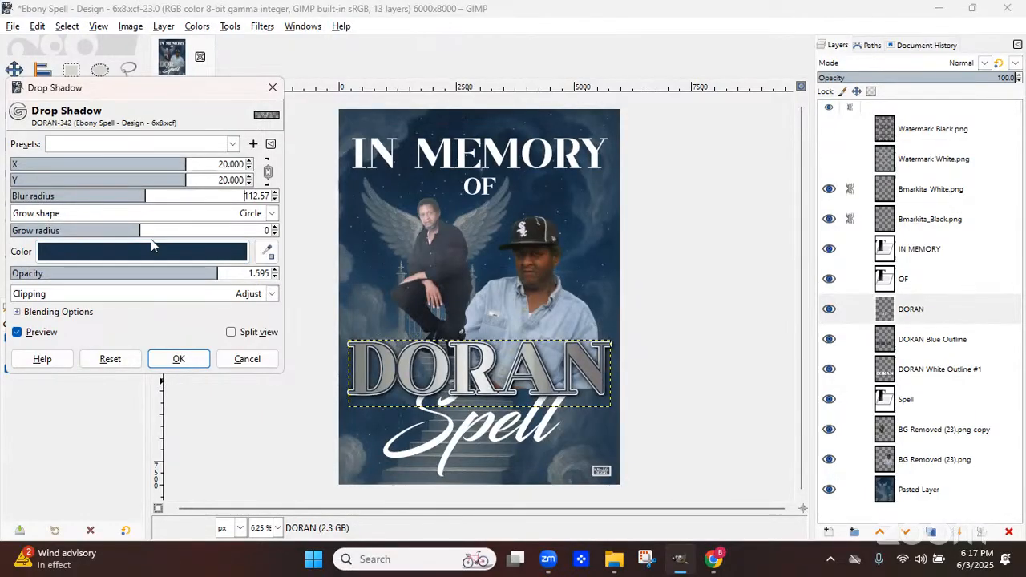
click(248, 359)
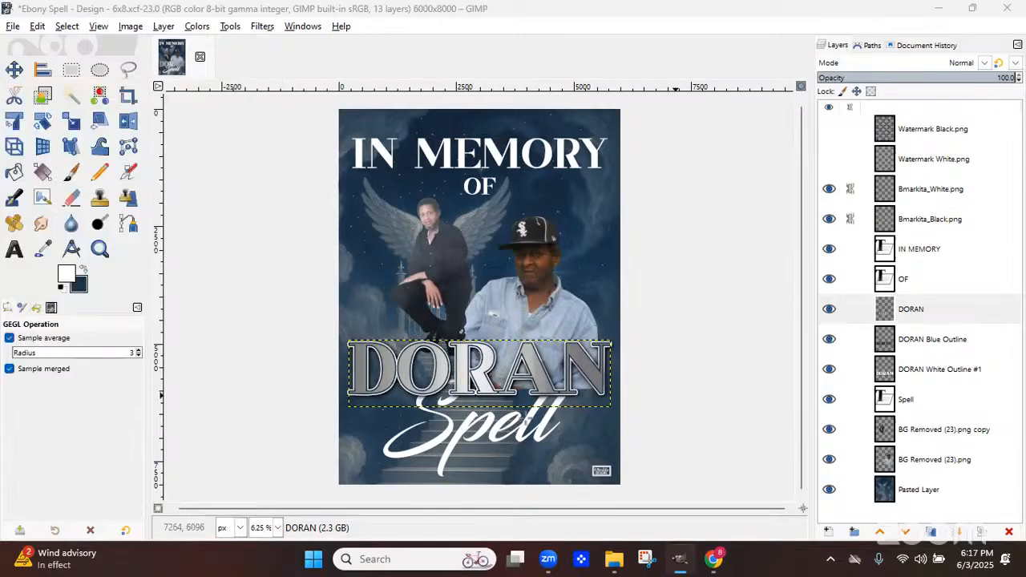
Raise the Spell text layer above the DORAN and DORAN outline layers
click(910, 396)
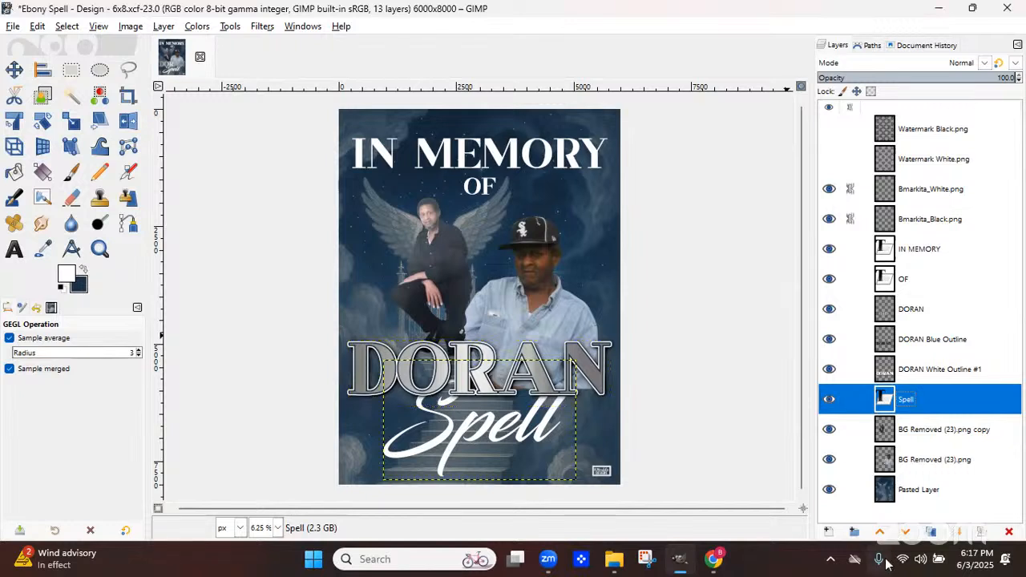
click(880, 533)
click(879, 532)
click(879, 533)
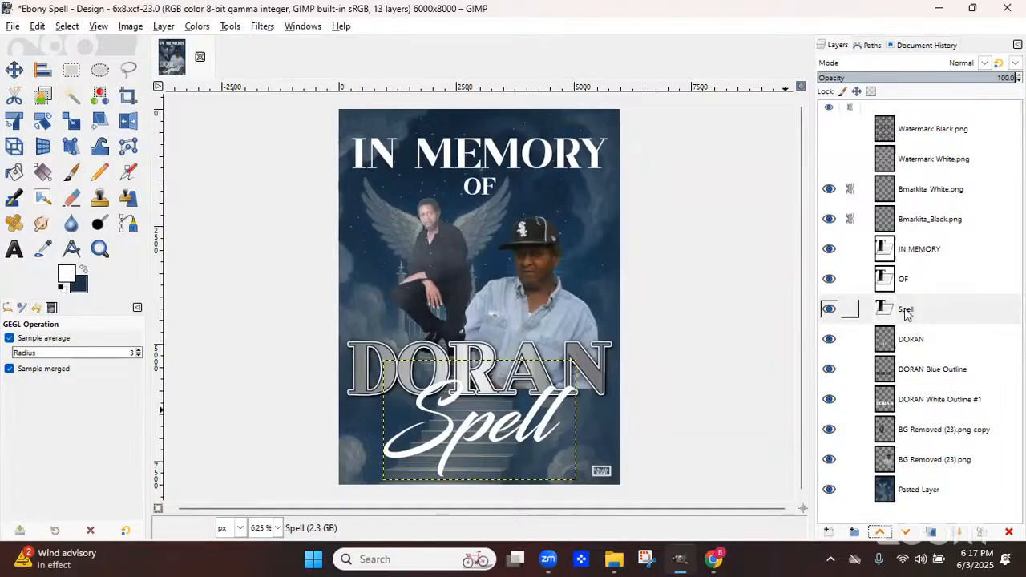
Select the Spell text's shape from its alpha and grow the selection by 30 px
click(906, 313)
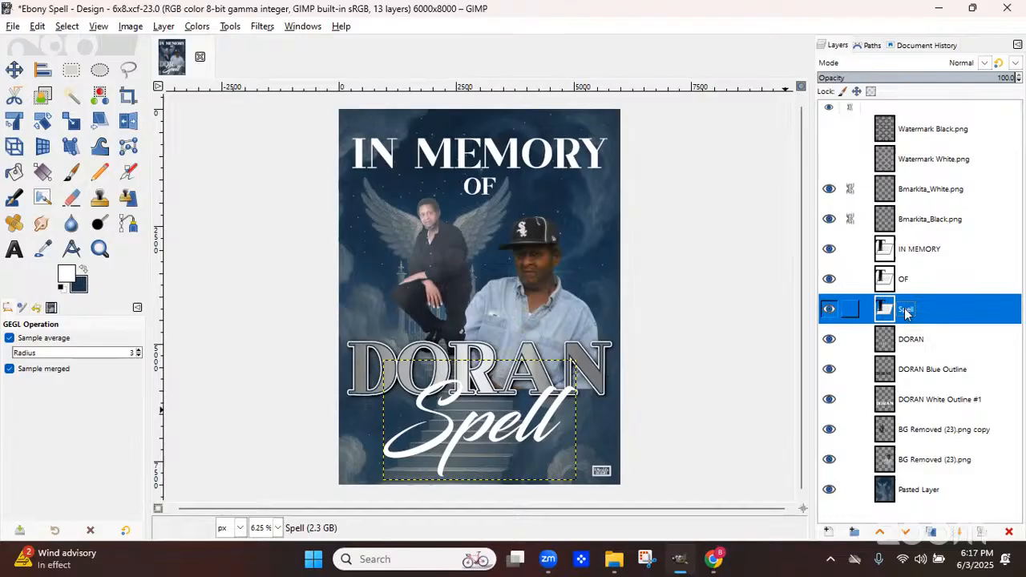
right_click(906, 313)
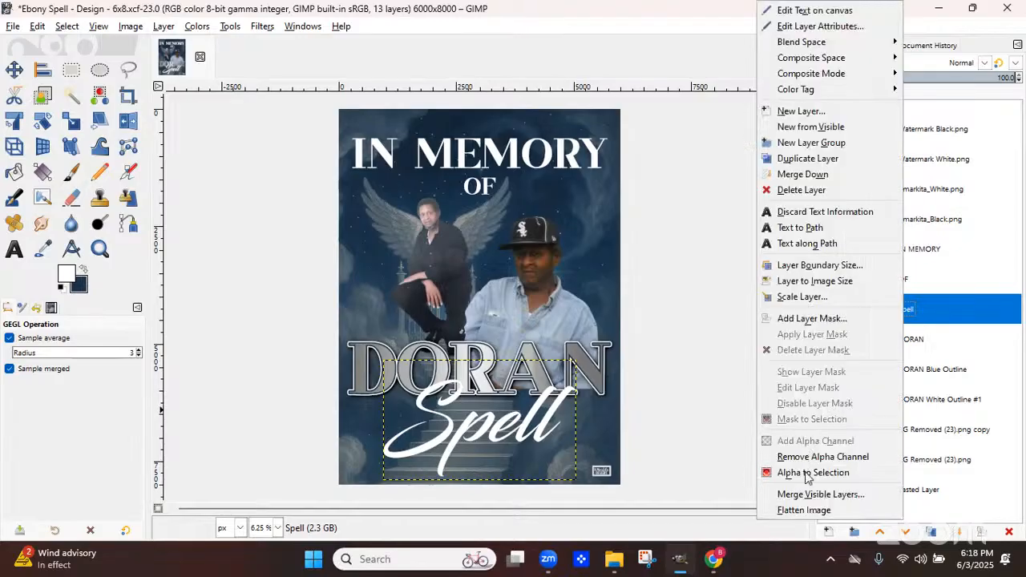
click(808, 474)
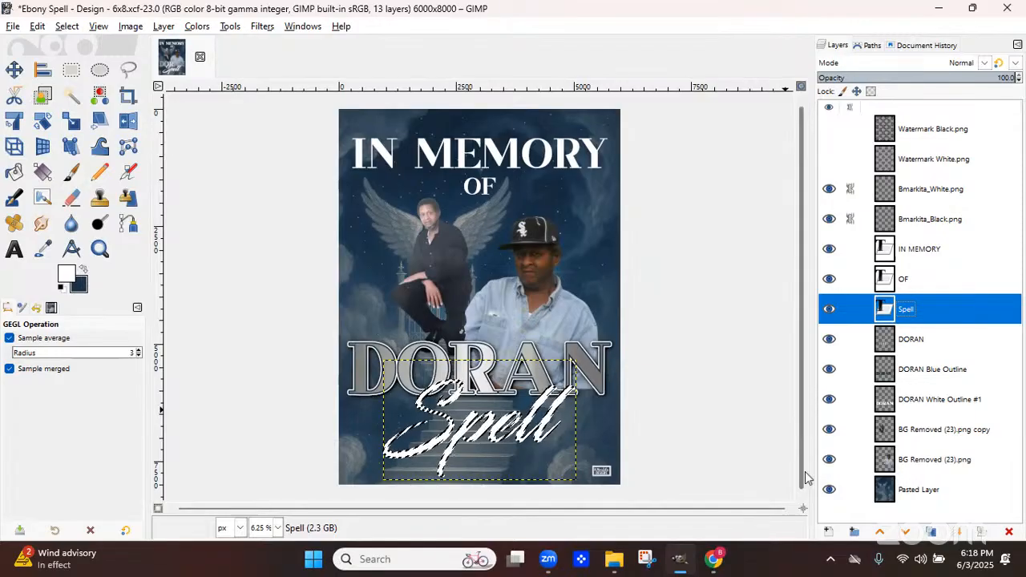
click(67, 27)
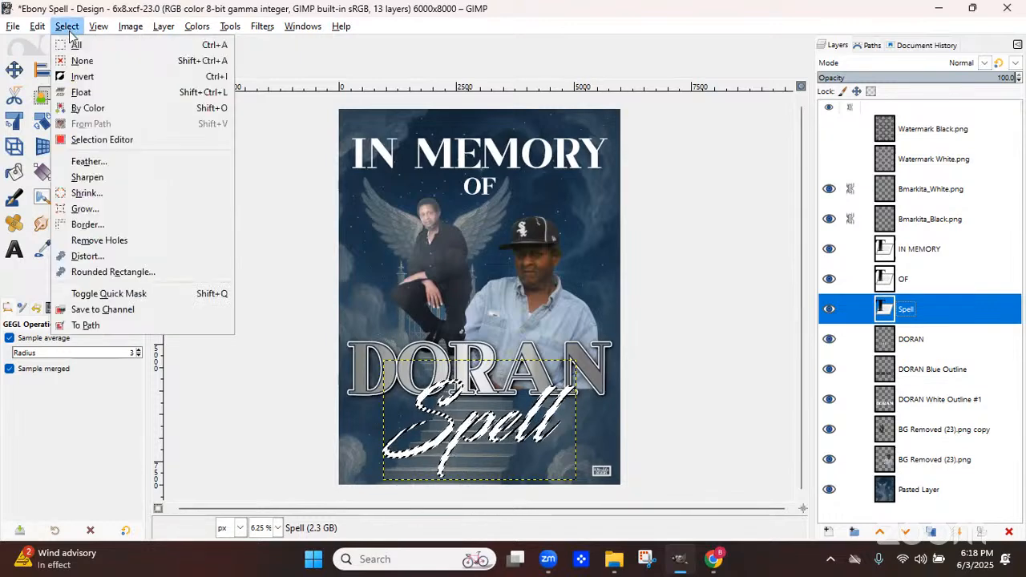
click(85, 210)
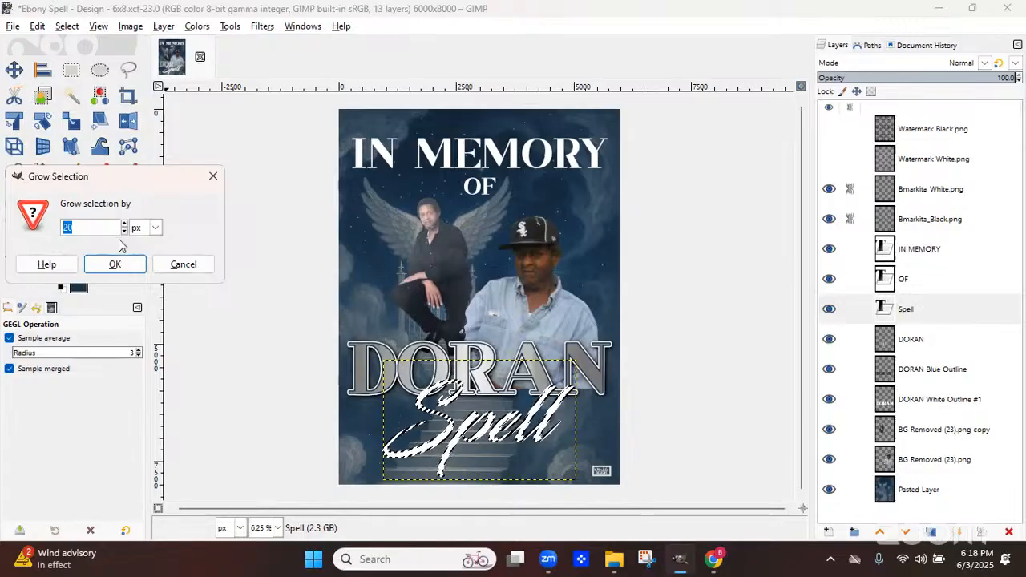
text(30)
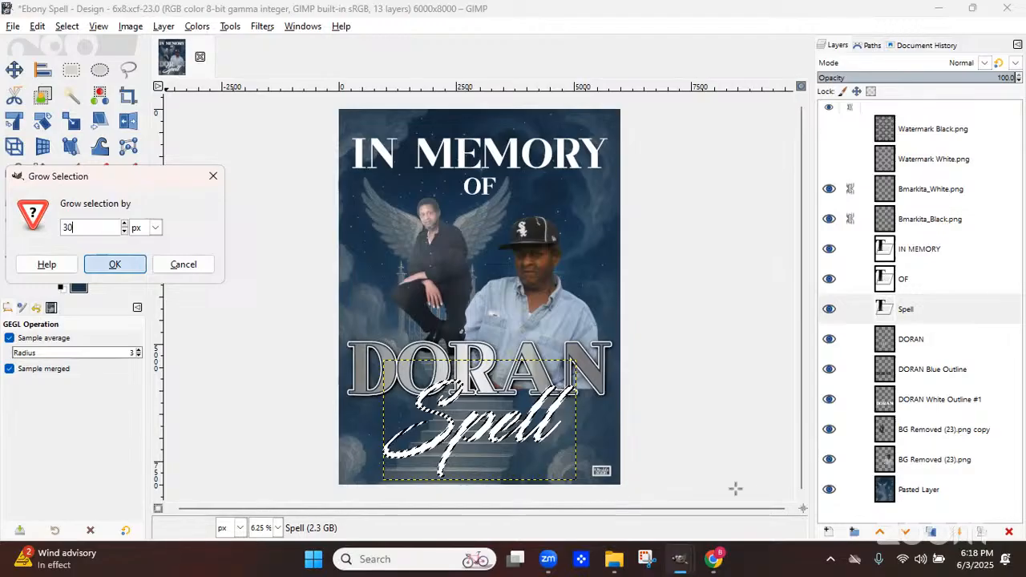
key(Return)
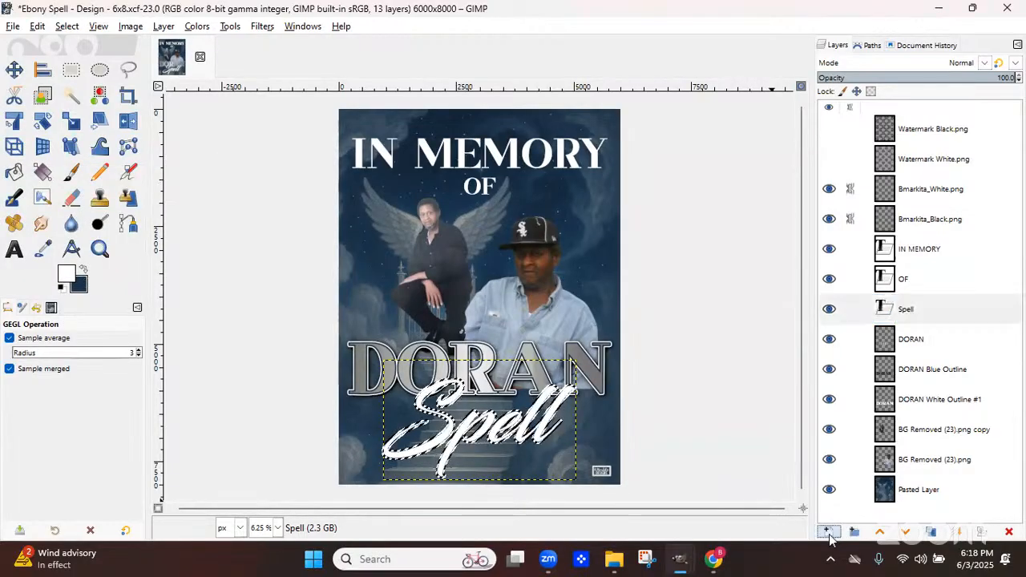
Create a new transparent layer named Spell Blue Outline
click(829, 532)
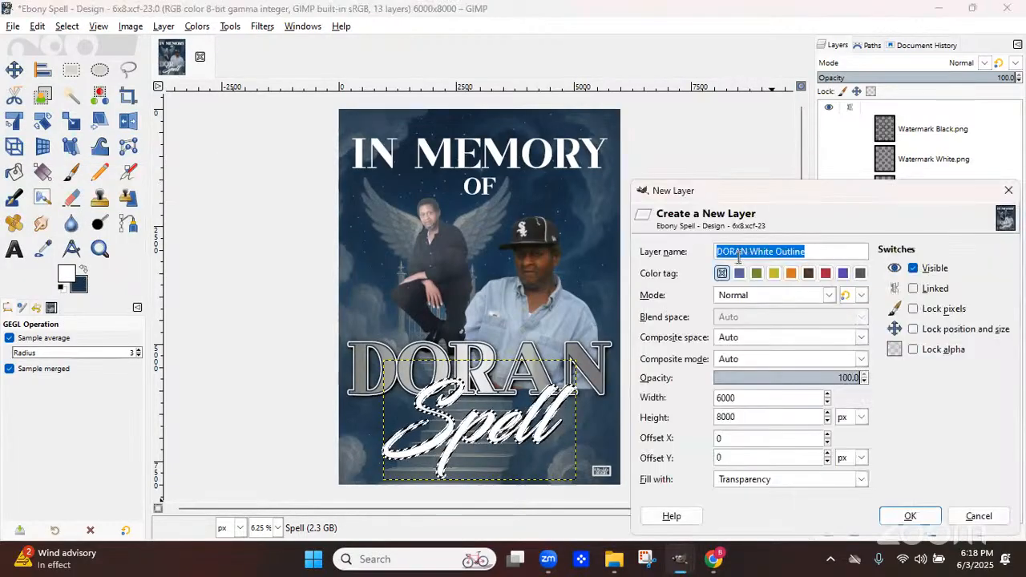
click(748, 254)
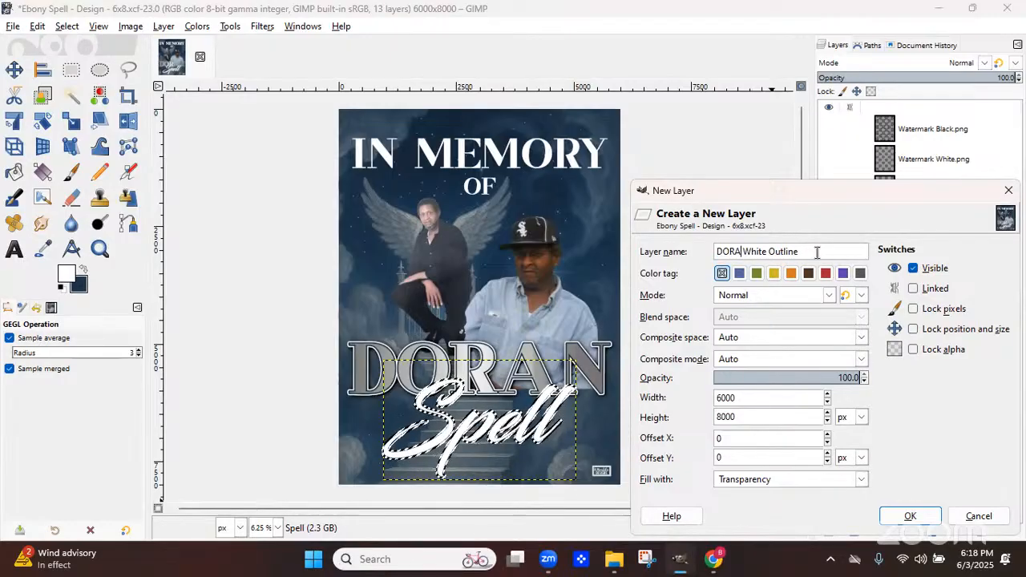
key(BackSpace)
key(BackSpace)
key(BackSpace)
key(BackSpace)
key(BackSpace)
text(Spell)
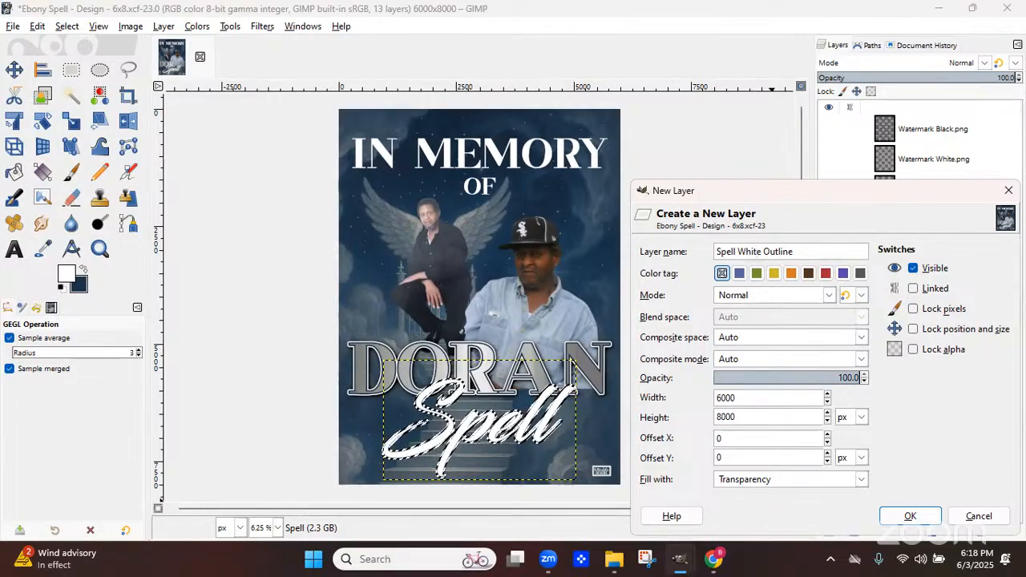
key(BackSpace)
key(BackSpace)
key(BackSpace)
key(BackSpace)
key(BackSpace)
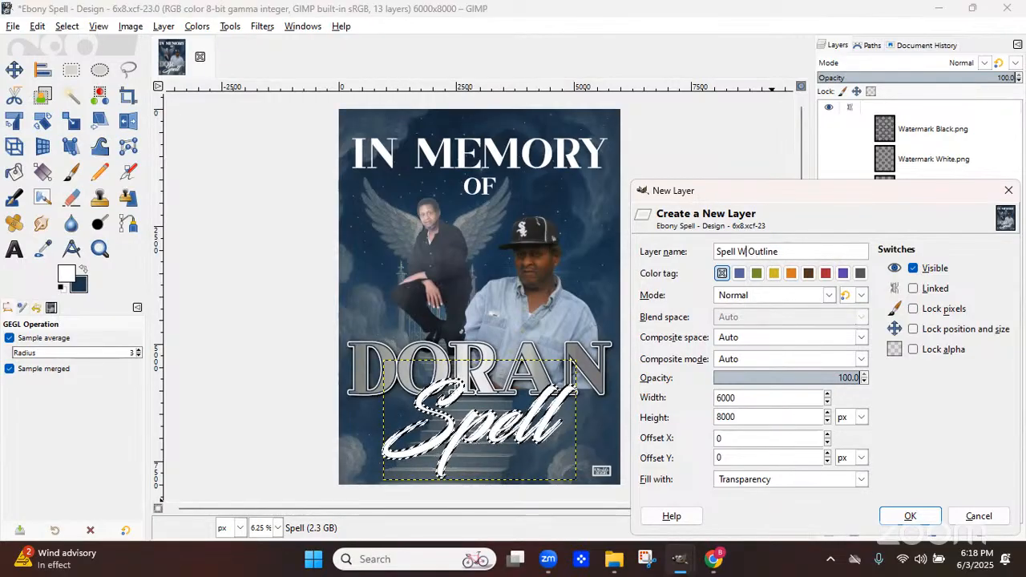
text(Gradu)
key(BackSpace)
key(BackSpace)
key(BackSpace)
key(BackSpace)
key(BackSpace)
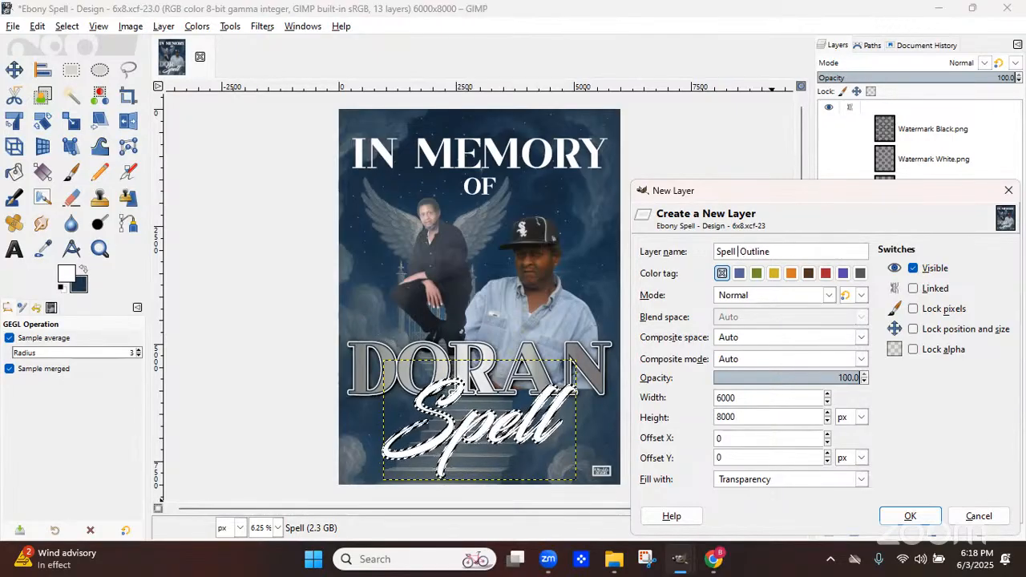
text(Nav)
key(BackSpace)
key(BackSpace)
key(BackSpace)
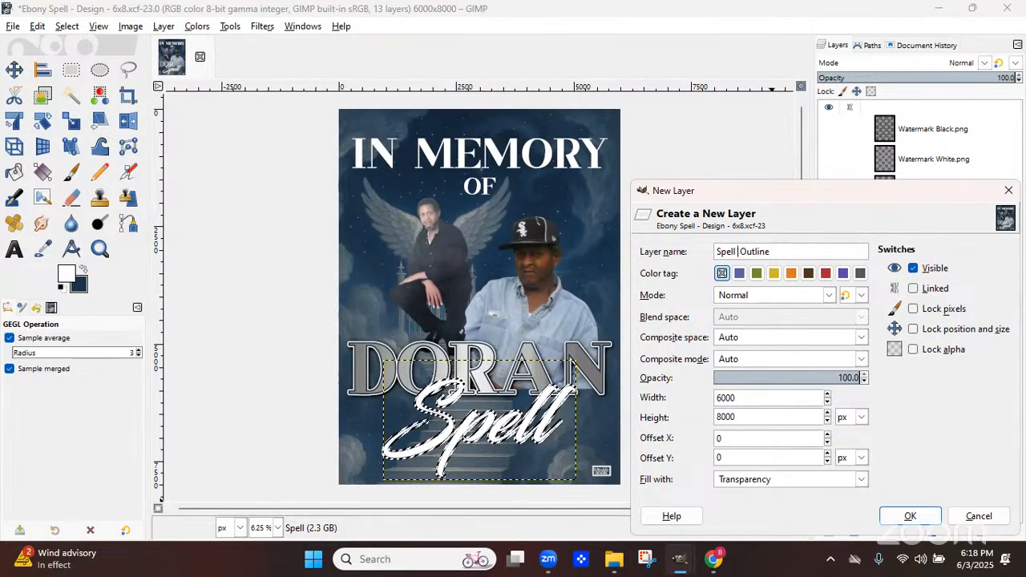
text(Blue)
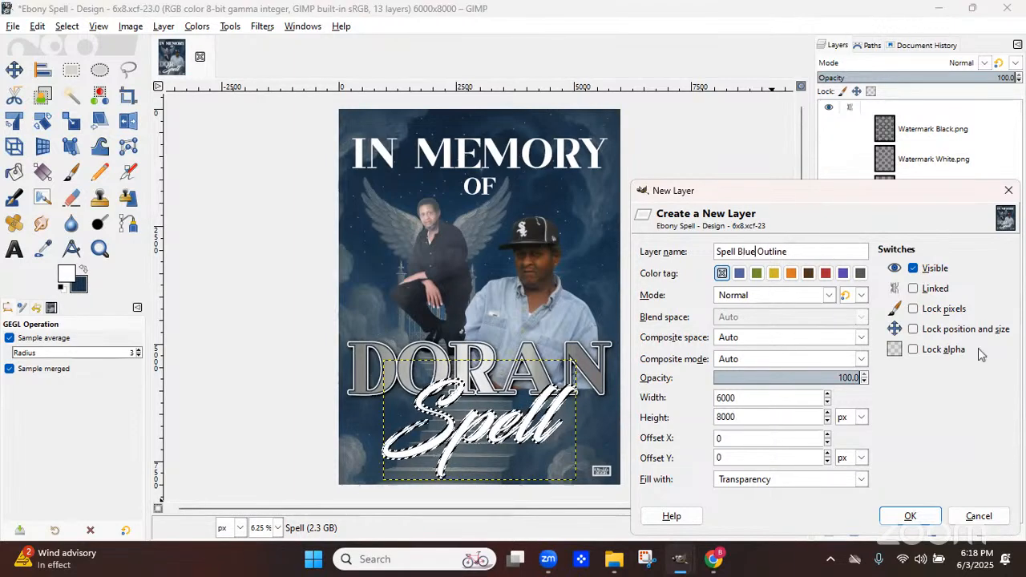
click(910, 516)
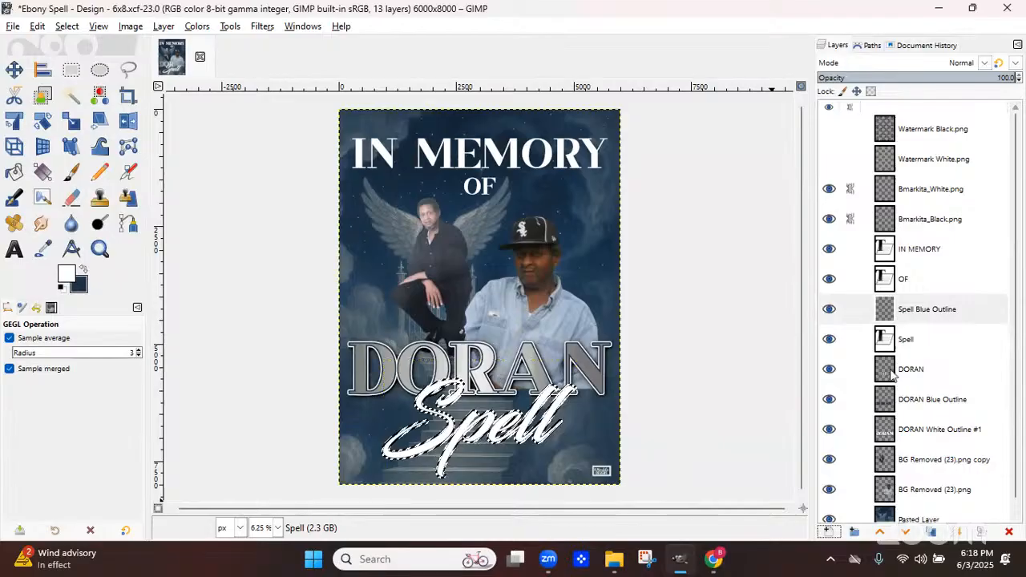
Lower the Spell Blue Outline layer beneath the Spell text and bucket-fill the grown selection with navy
click(906, 531)
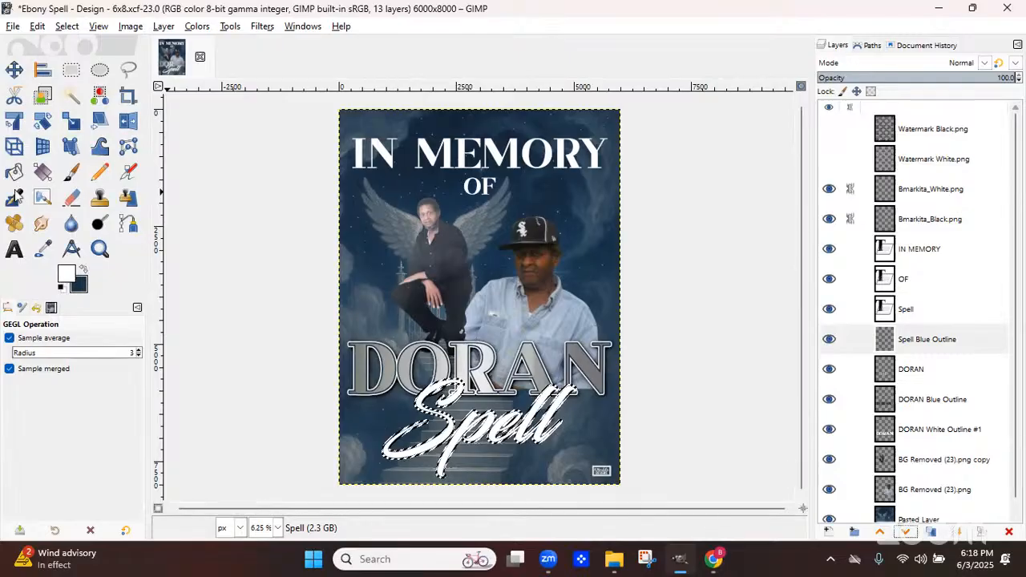
key(x)
key(shift+b)
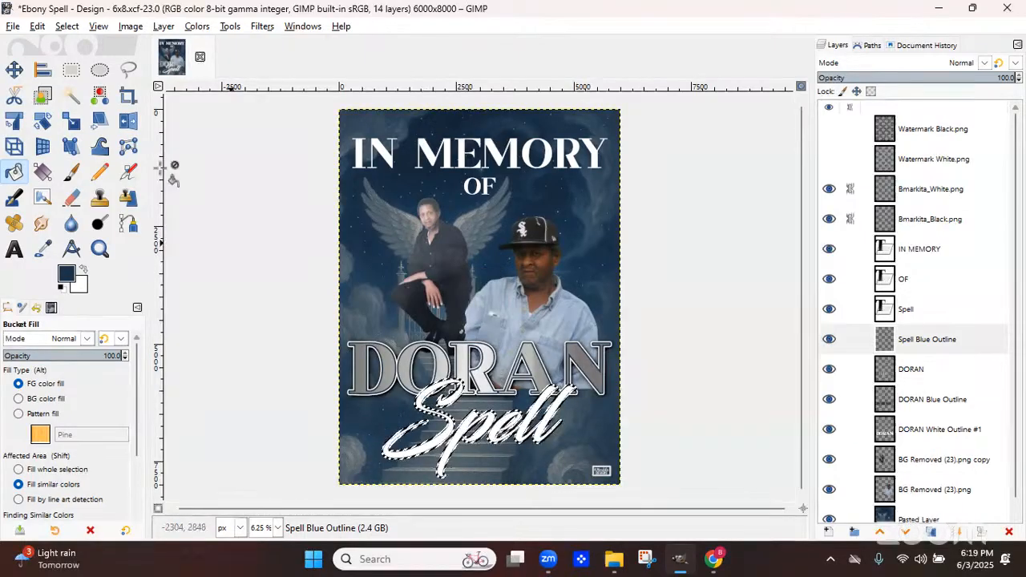
Clear the selection and crop the Spell Blue Outline layer to its content
click(67, 27)
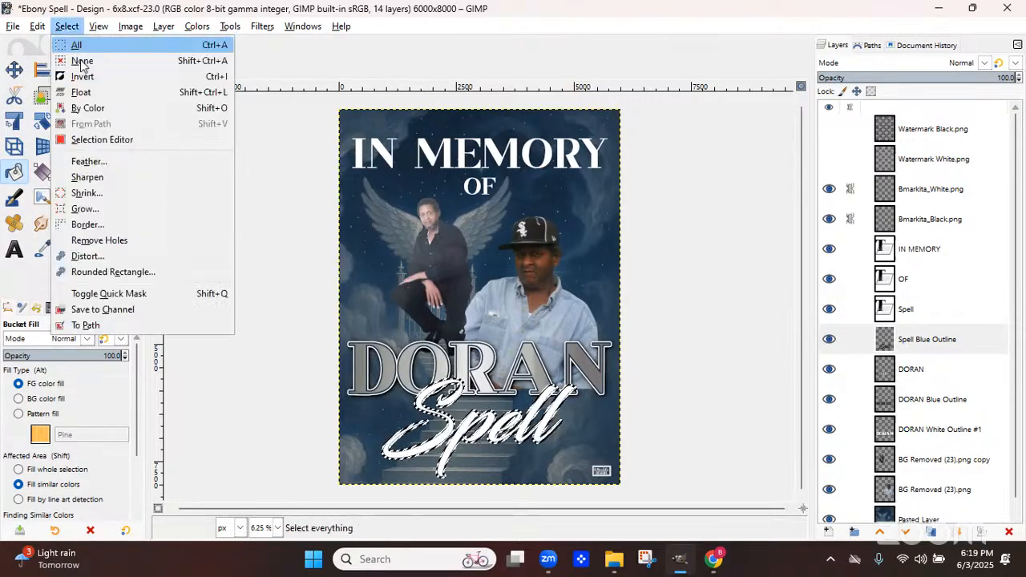
click(82, 62)
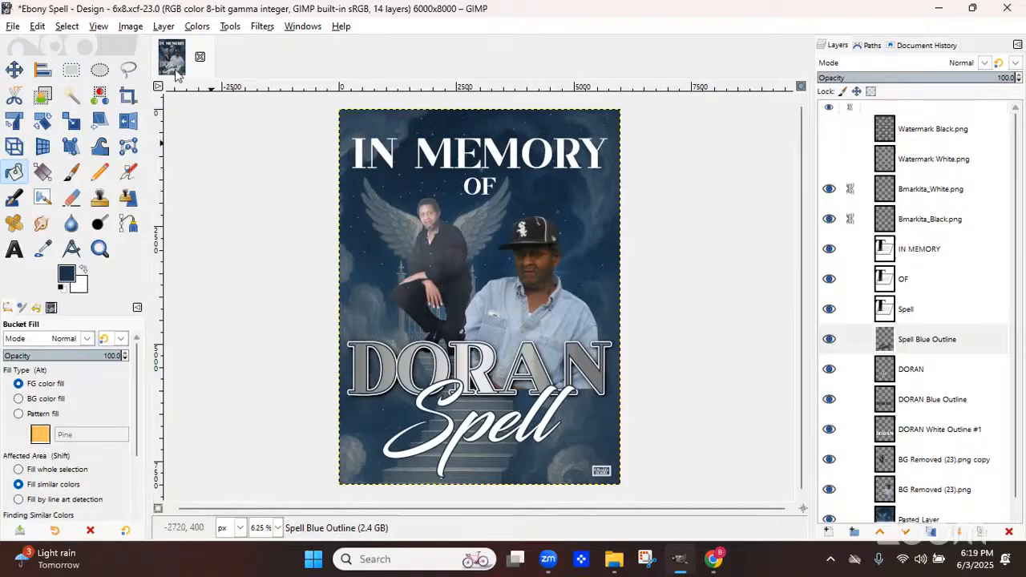
click(164, 26)
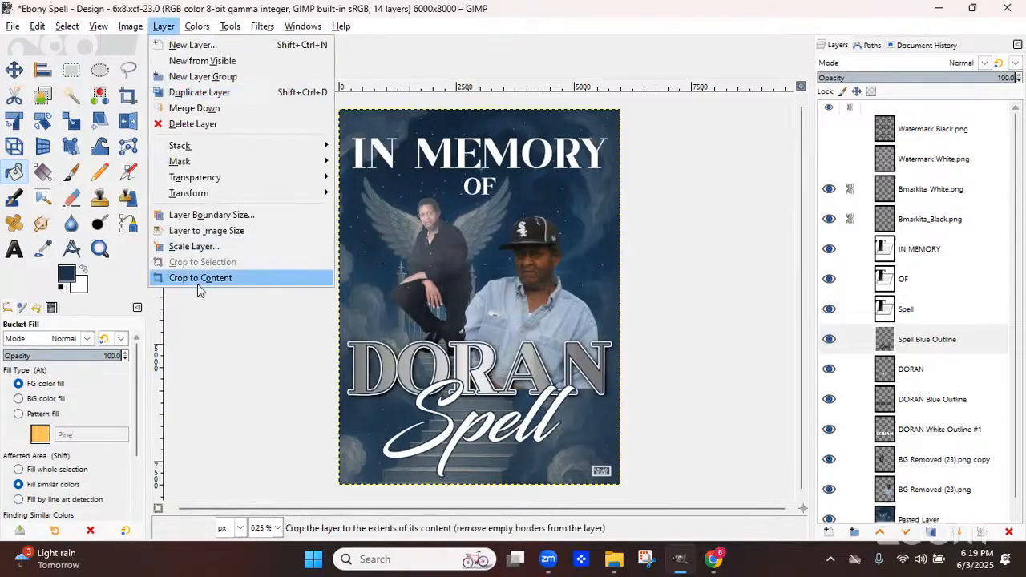
click(198, 279)
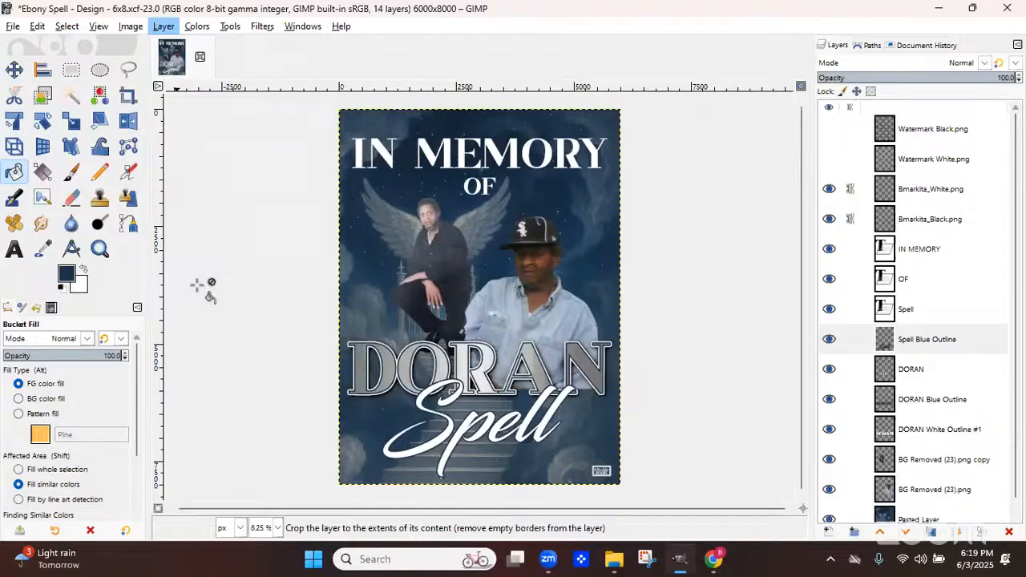
Repeat the last Drop Shadow on the Spell Blue Outline layer and undo it
click(263, 26)
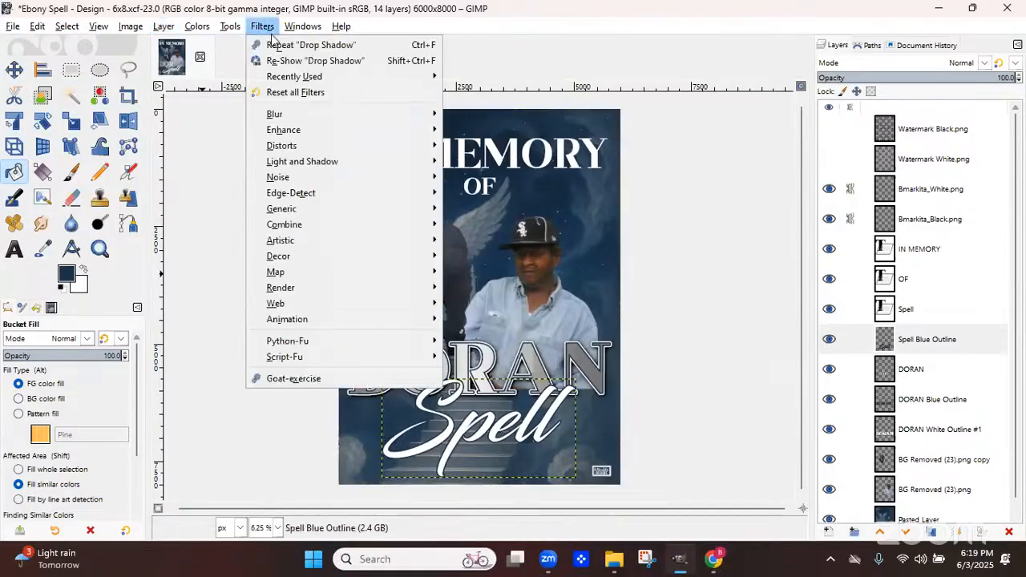
click(278, 45)
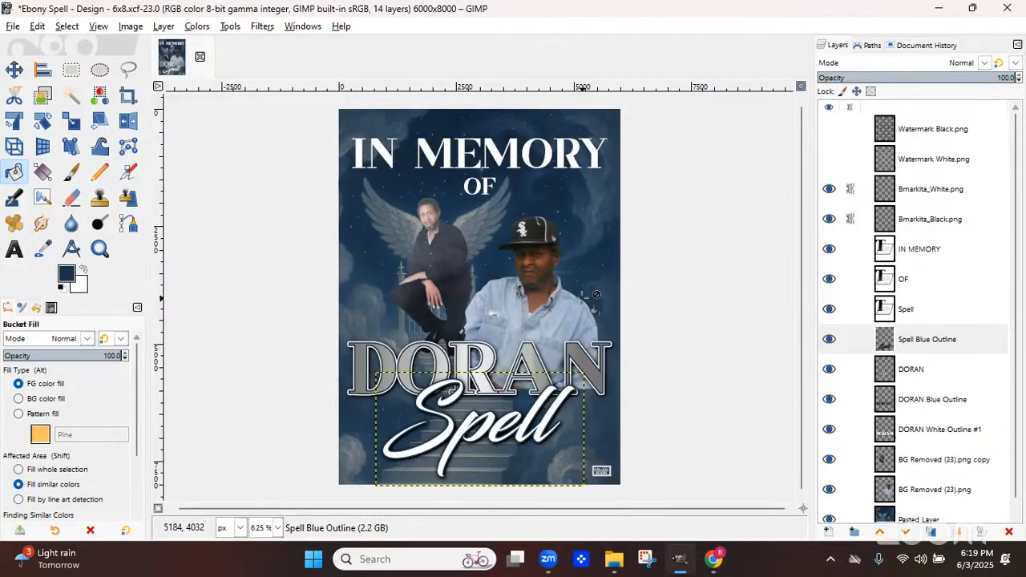
click(37, 27)
click(64, 43)
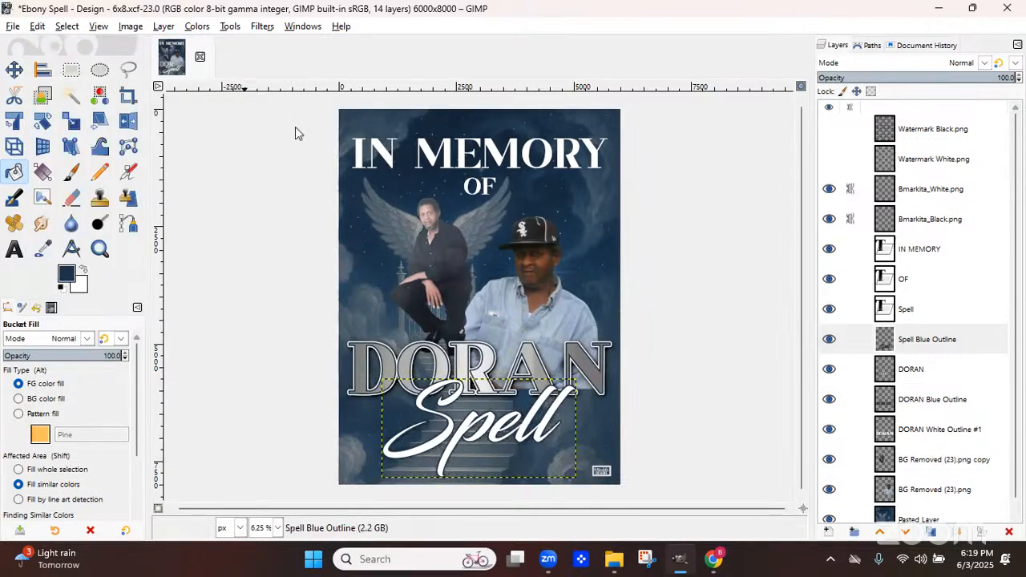
Apply a navy Drop Shadow to the Spell Blue Outline layer with blur radius 37.18 and opacity 1.306
click(262, 26)
mouse_move(320, 163)
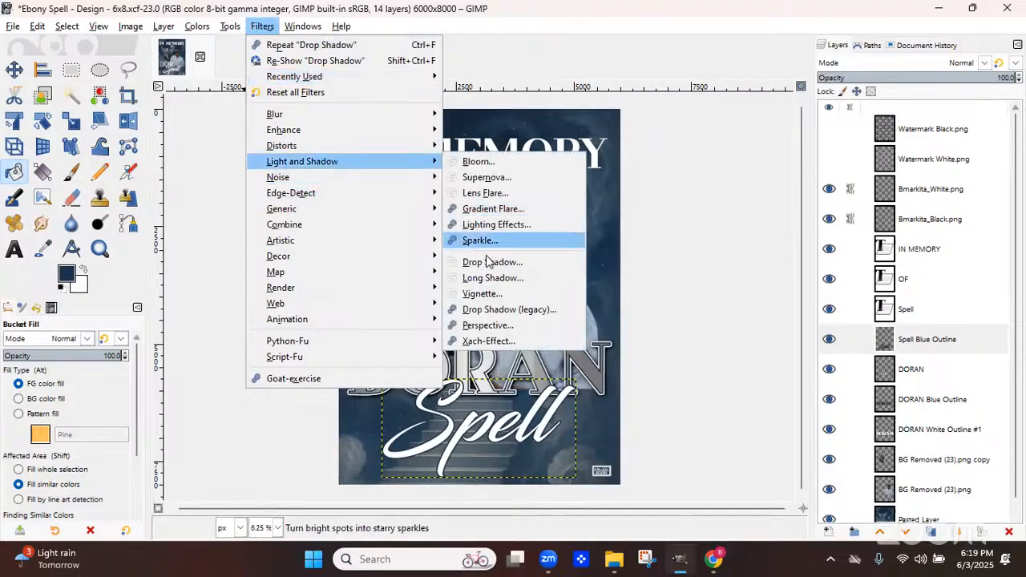
click(490, 263)
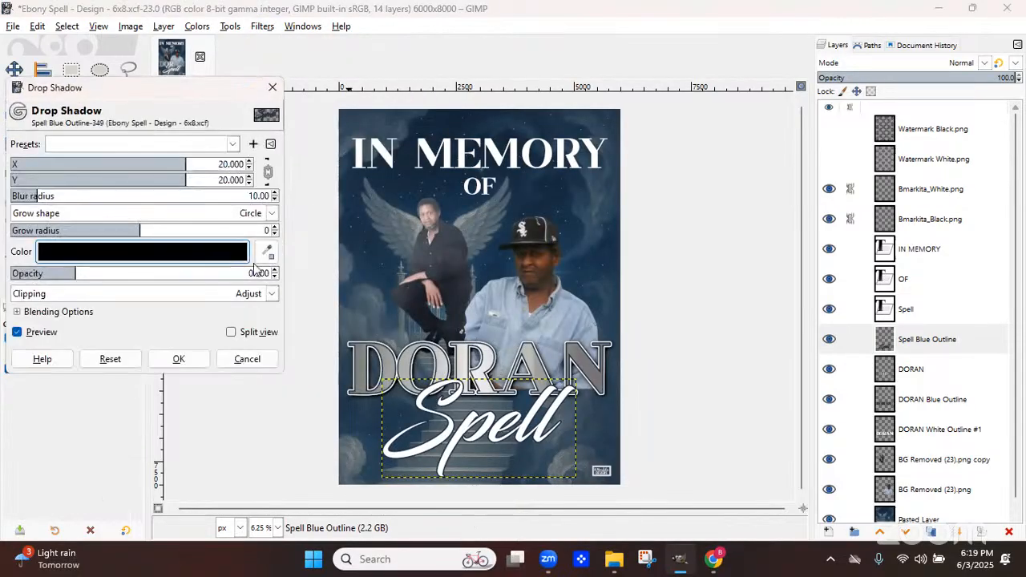
click(190, 254)
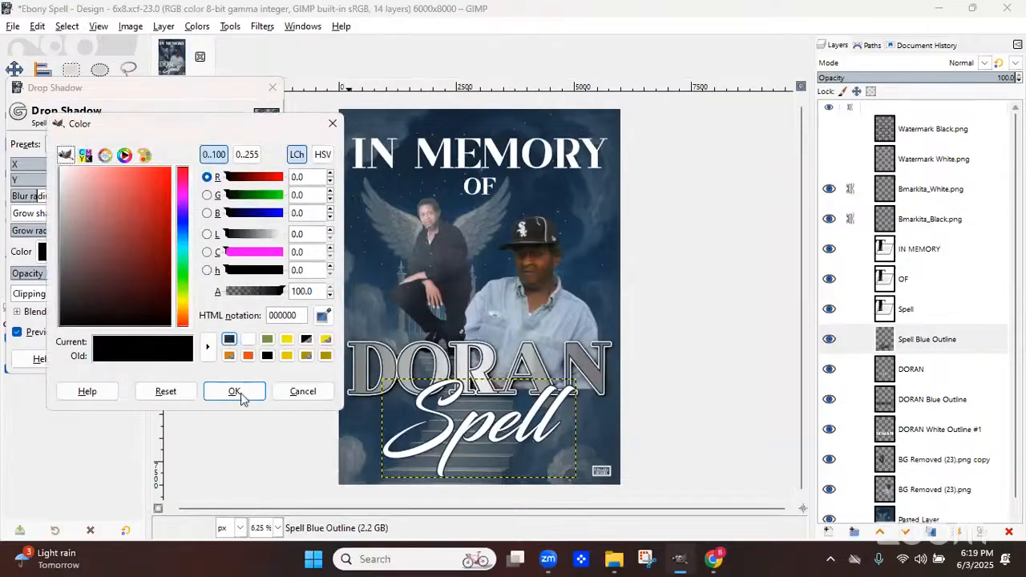
click(241, 393)
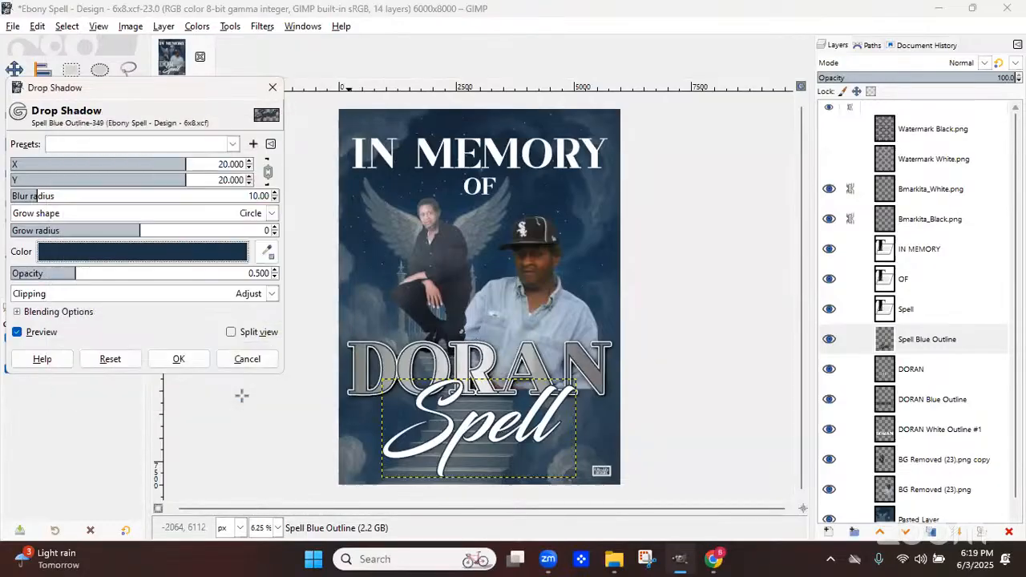
click(154, 274)
drag(154, 274, 180, 274)
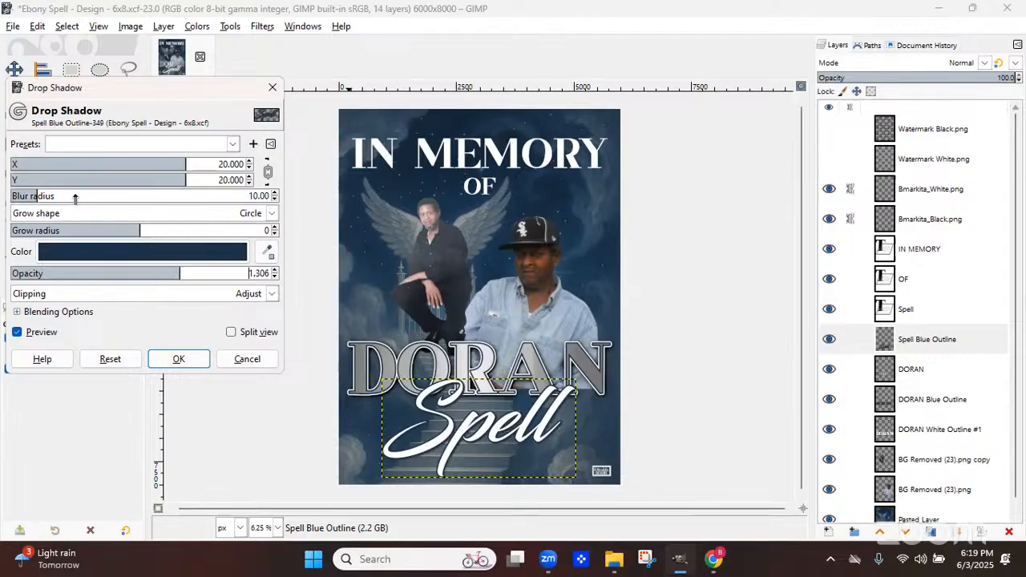
click(74, 197)
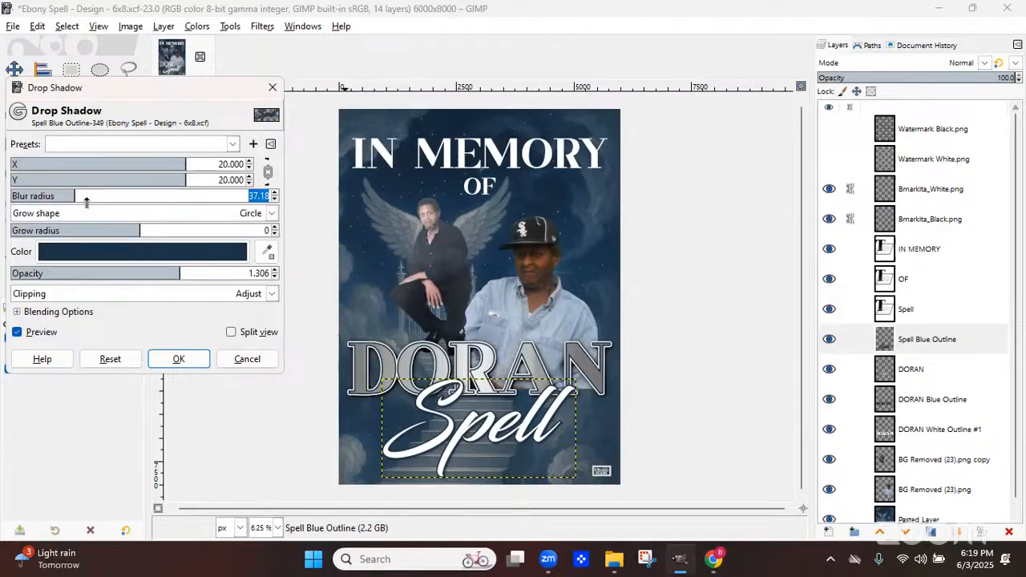
click(168, 359)
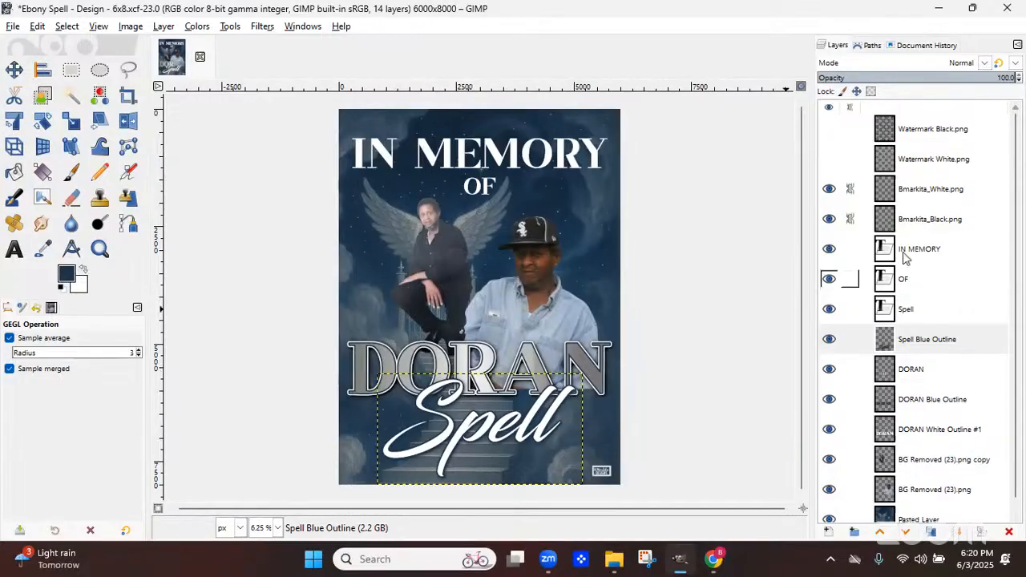
Merge the IN MEMORY text down onto the OF layer and rename the merged layer IN MEMORY OF
click(908, 255)
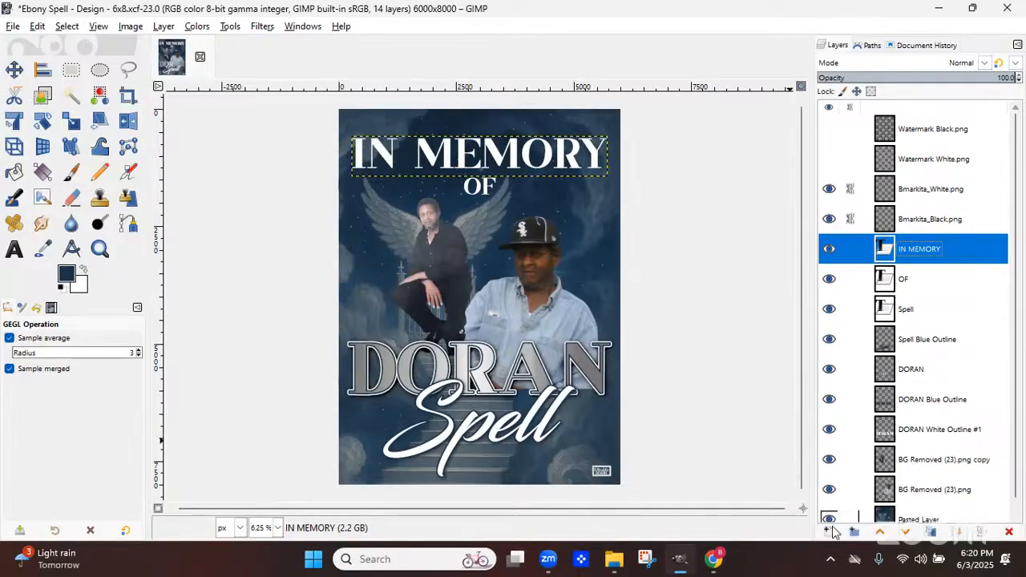
click(957, 532)
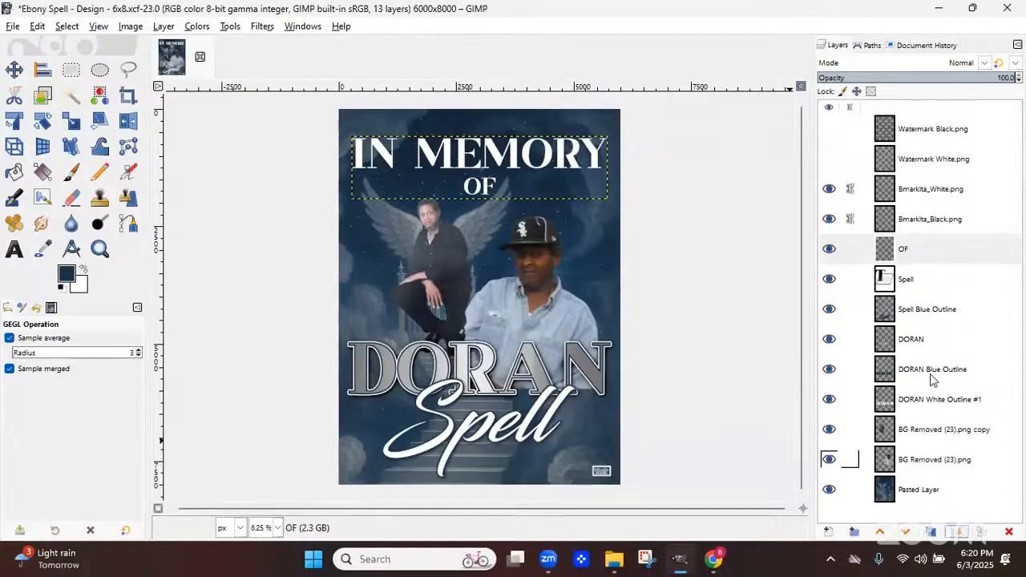
click(836, 251)
click(836, 251)
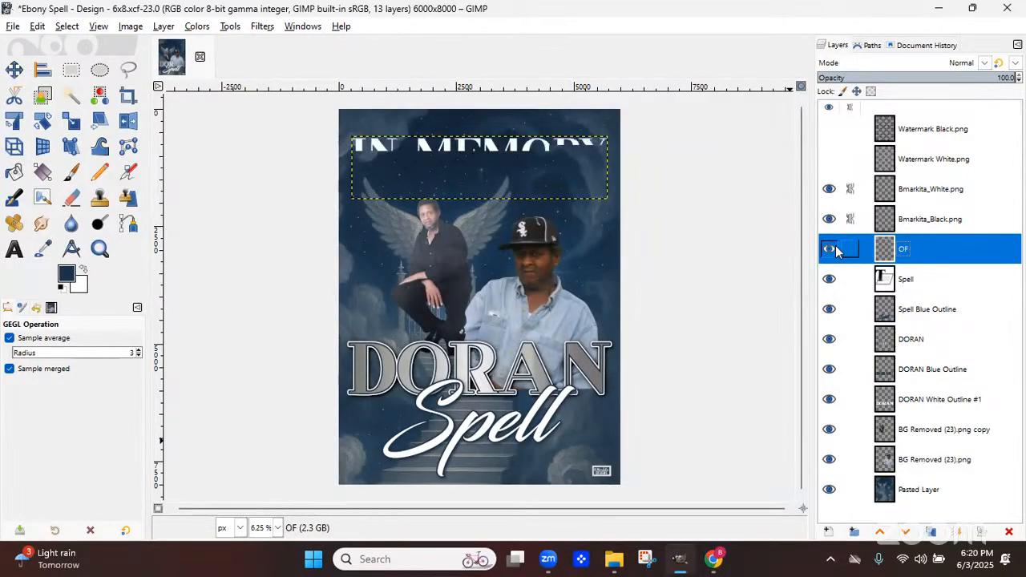
double_click(922, 254)
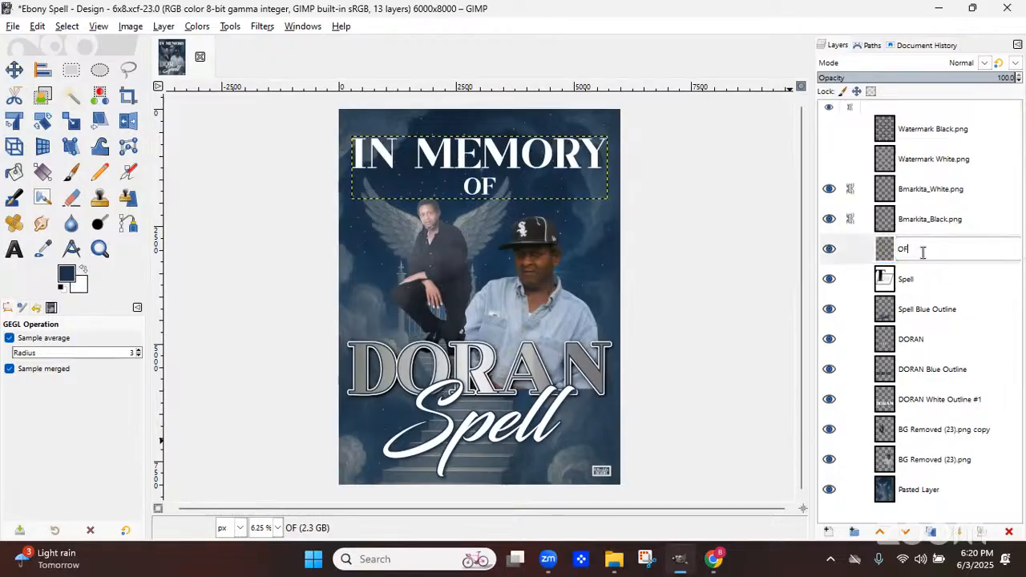
text(IN)
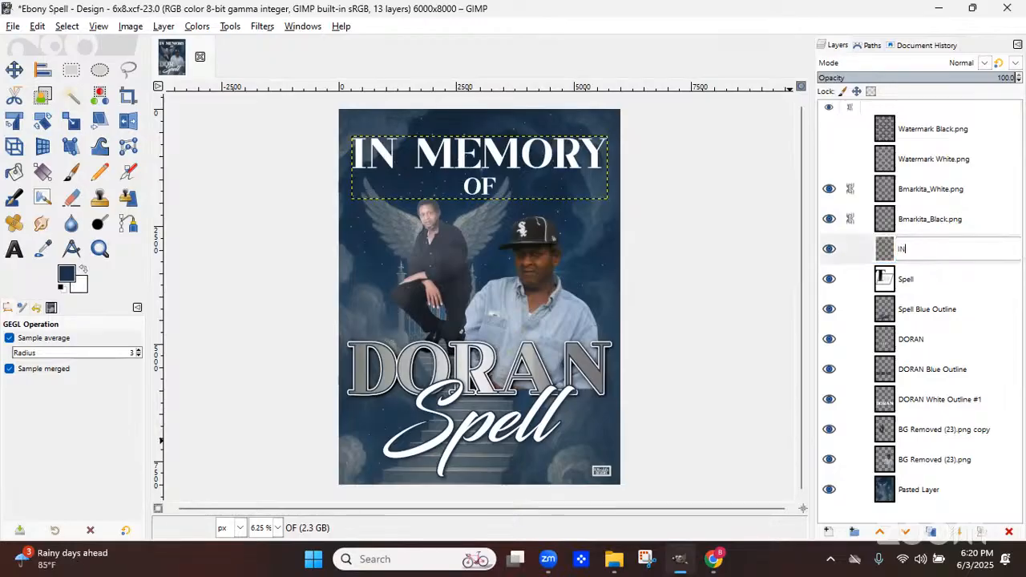
text( MEMORY OF)
key(Return)
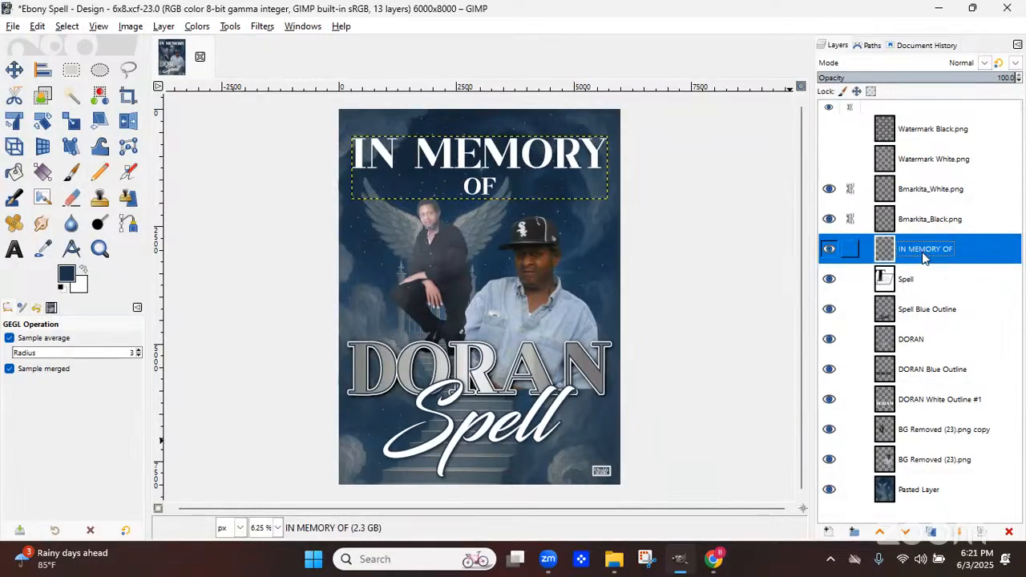
Select the IN MEMORY OF layer's shape from its alpha and grow the selection by 20 px
right_click(924, 255)
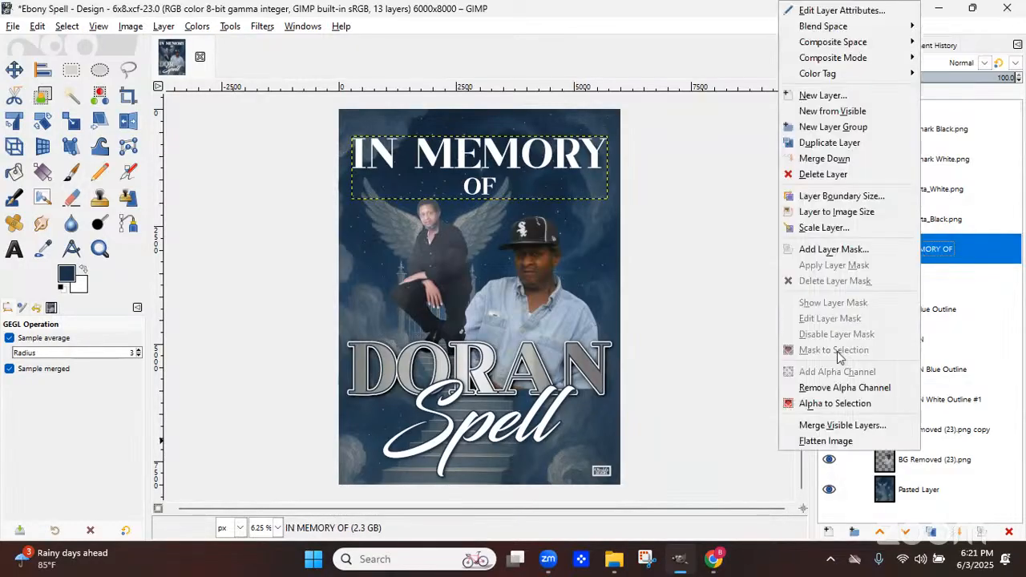
click(810, 403)
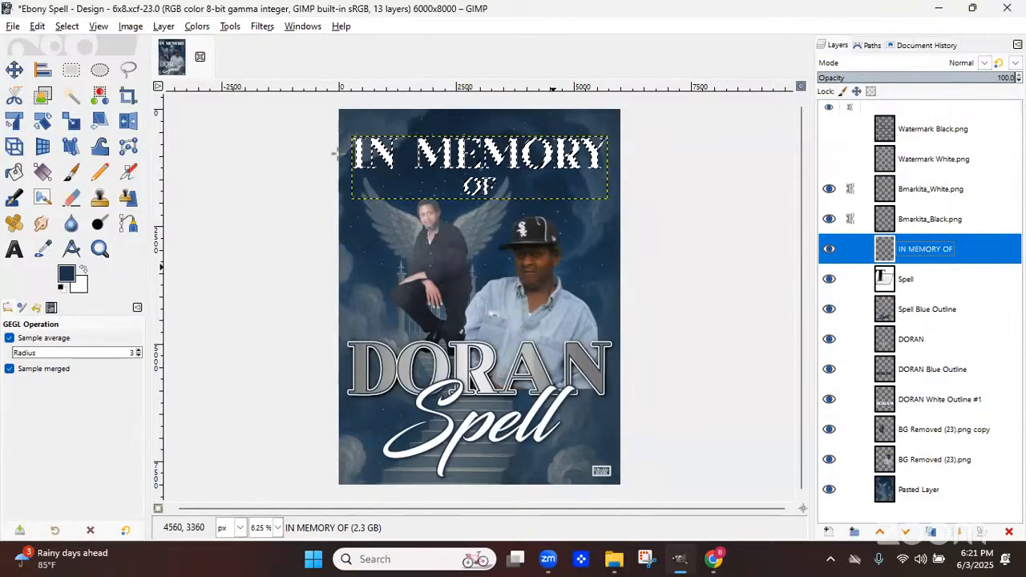
click(68, 27)
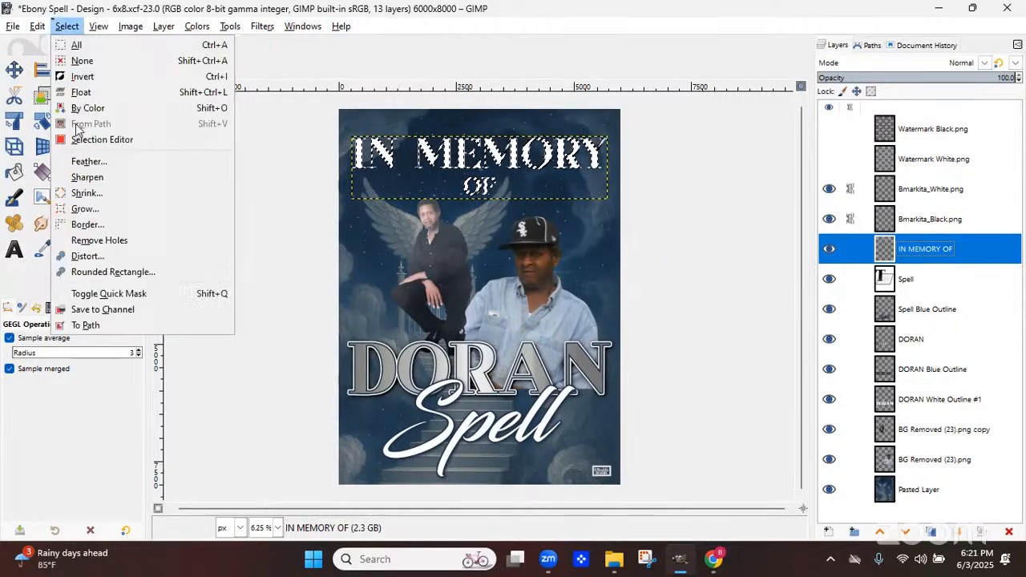
click(93, 209)
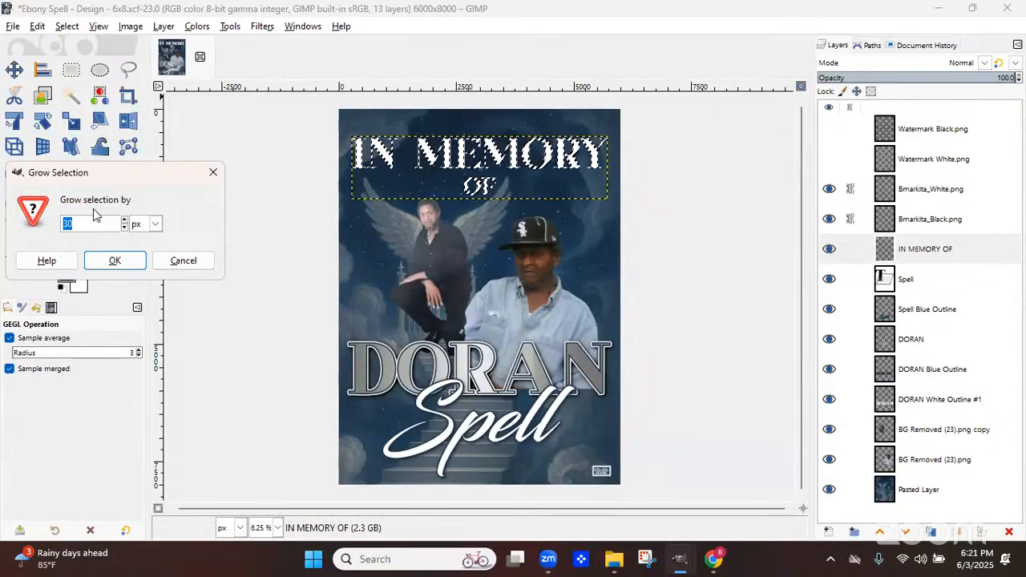
text(2)
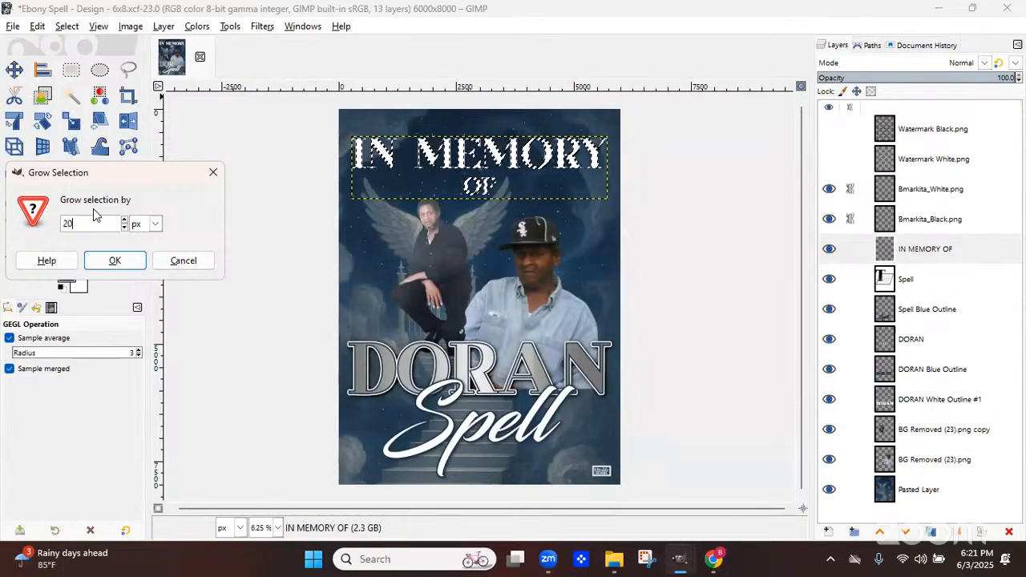
text(0)
key(Return)
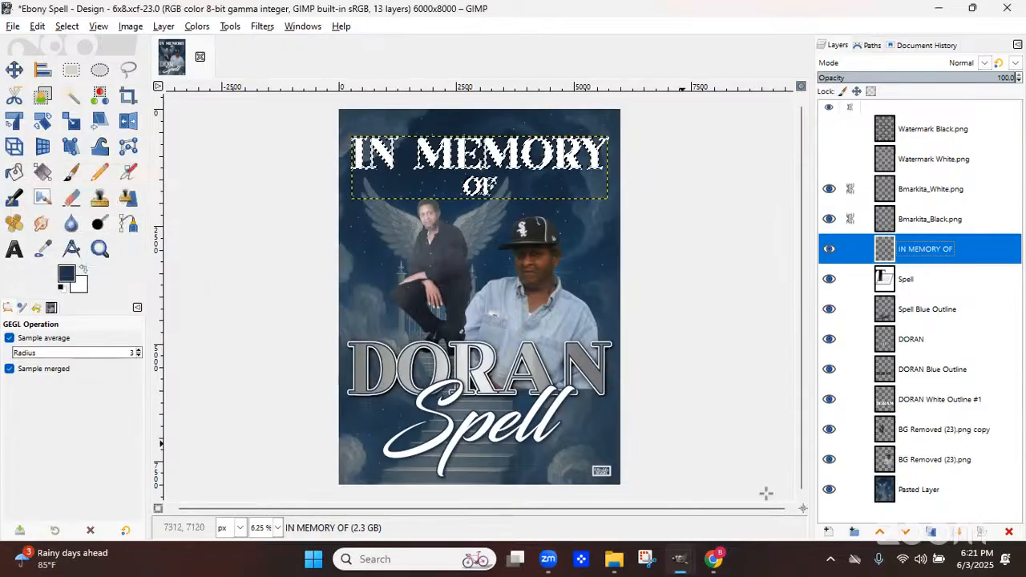
Create a new transparent layer named IN MEMORY OF Blue Outline and bucket-fill the grown selection with navy
click(828, 535)
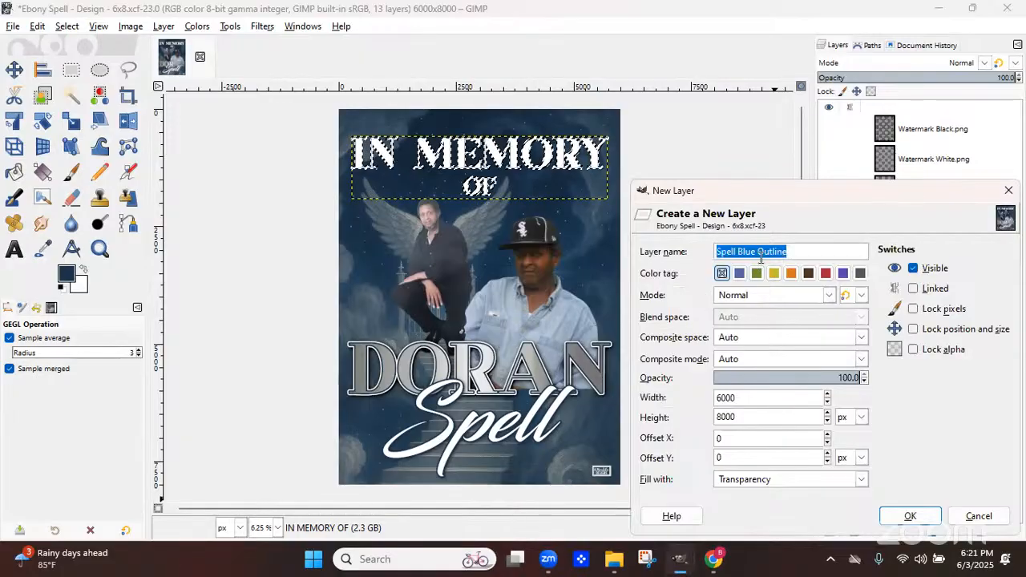
click(736, 251)
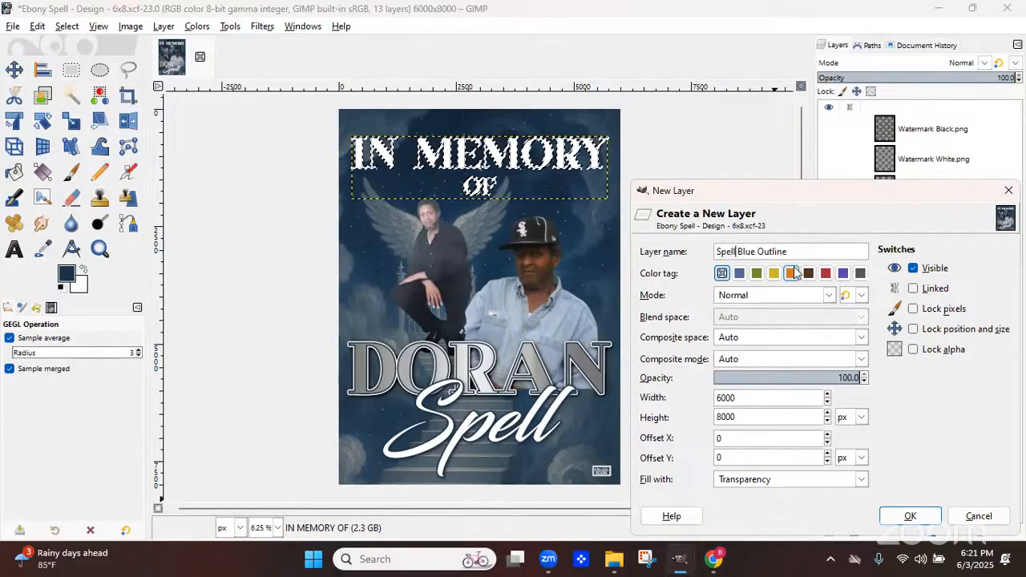
key(BackSpace)
key(BackSpace)
key(BackSpace)
key(BackSpace)
key(BackSpace)
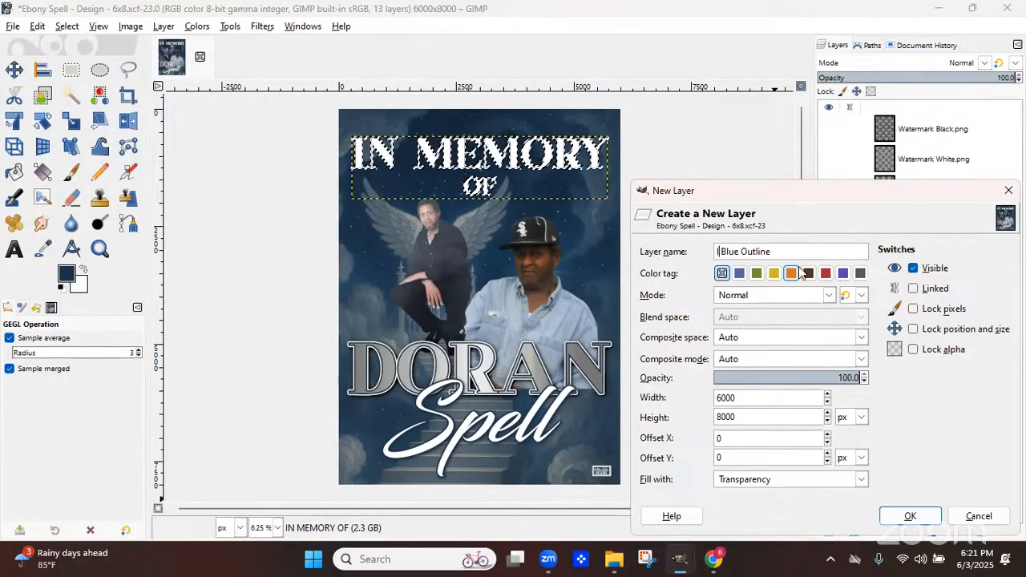
text(IN MEMORY OF)
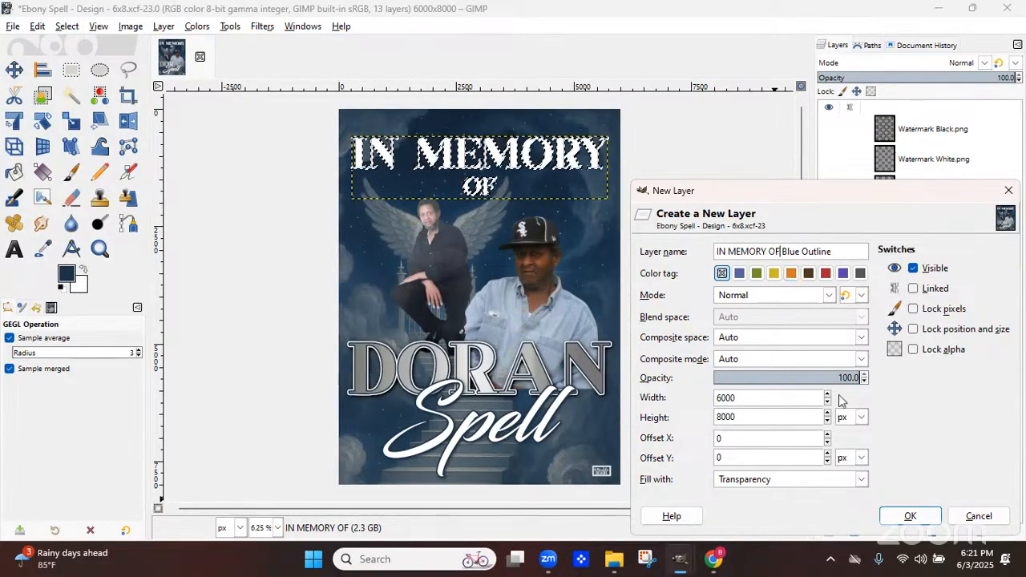
click(910, 516)
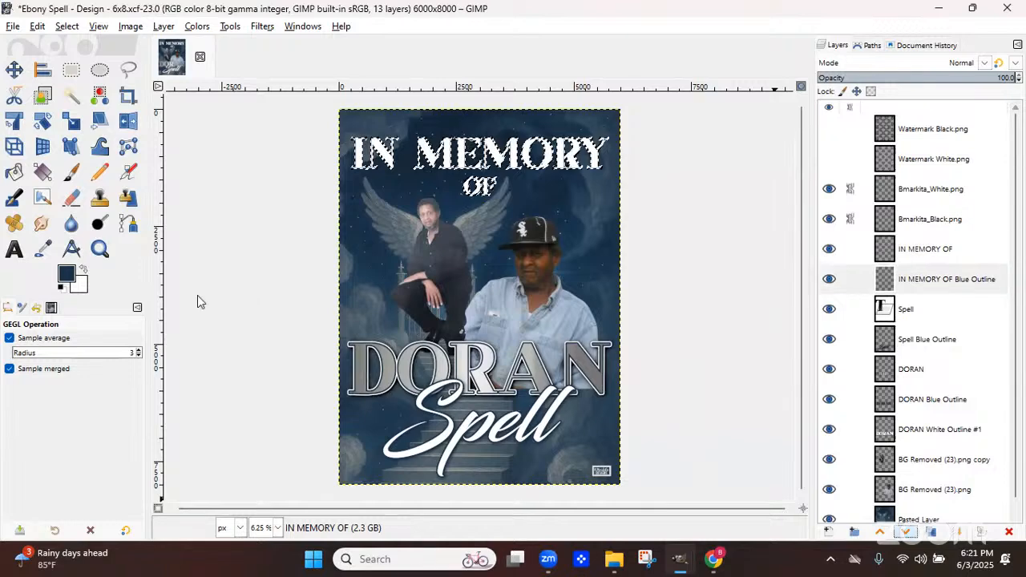
click(12, 174)
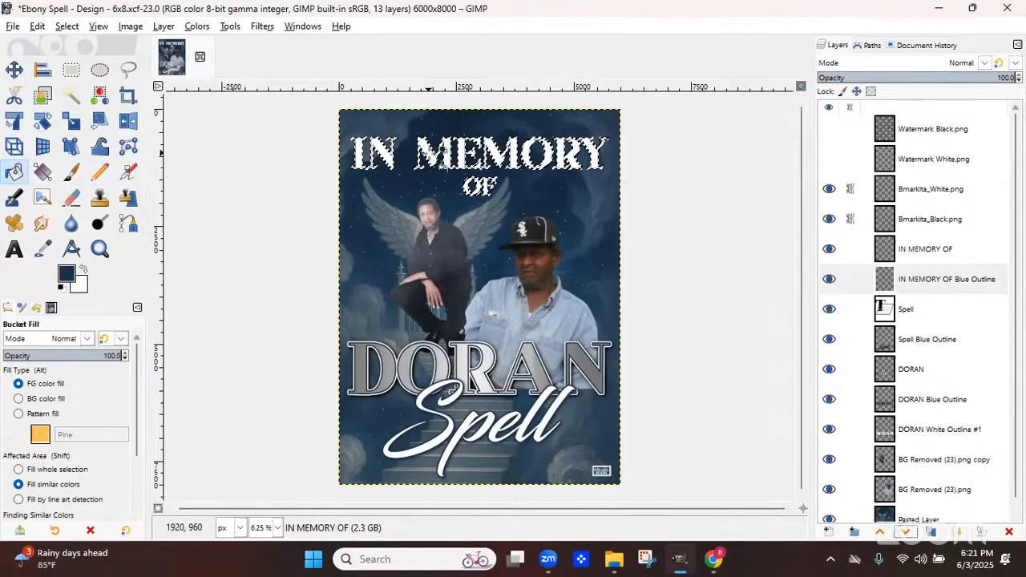
click(429, 154)
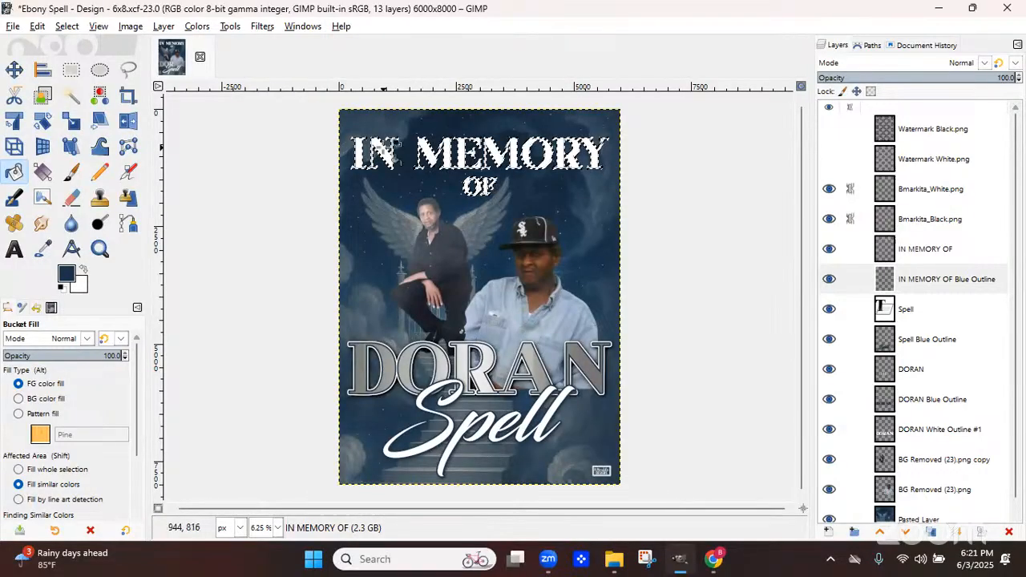
Grow the current selection around the IN MEMORY OF text by 35 px
click(67, 27)
click(93, 209)
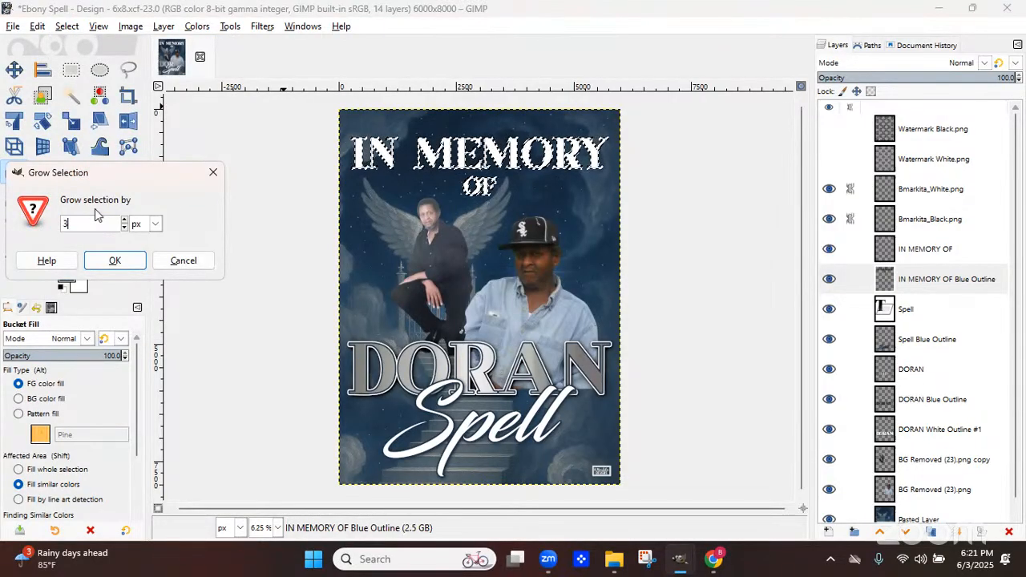
text(35)
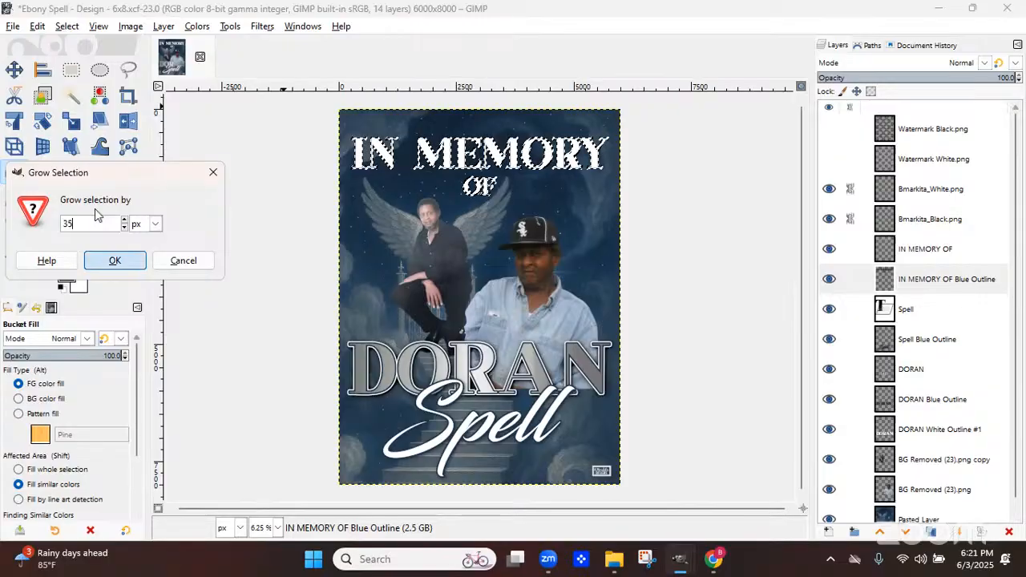
key(Return)
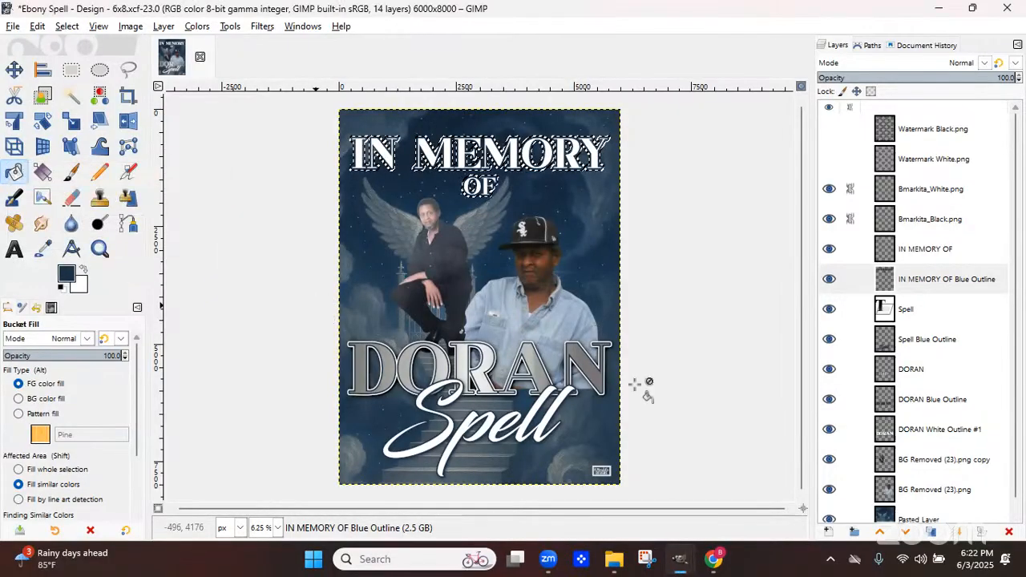
Create a new transparent layer named IN MEMORY OF Gradient Outline and move it below the blue outline layer
click(828, 533)
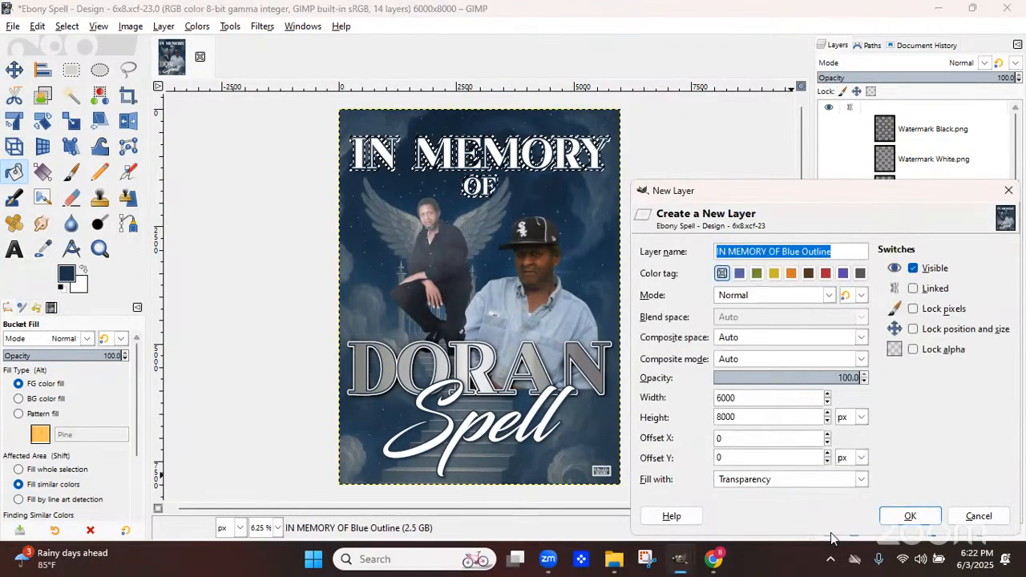
click(806, 251)
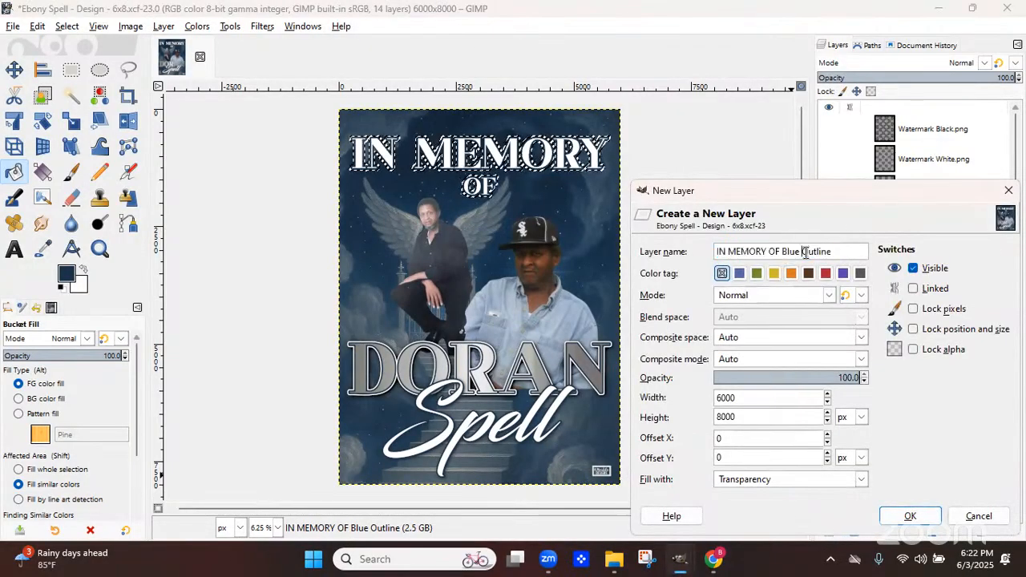
key(BackSpace)
key(BackSpace)
key(BackSpace)
key(BackSpace)
key(BackSpace)
text(Grad)
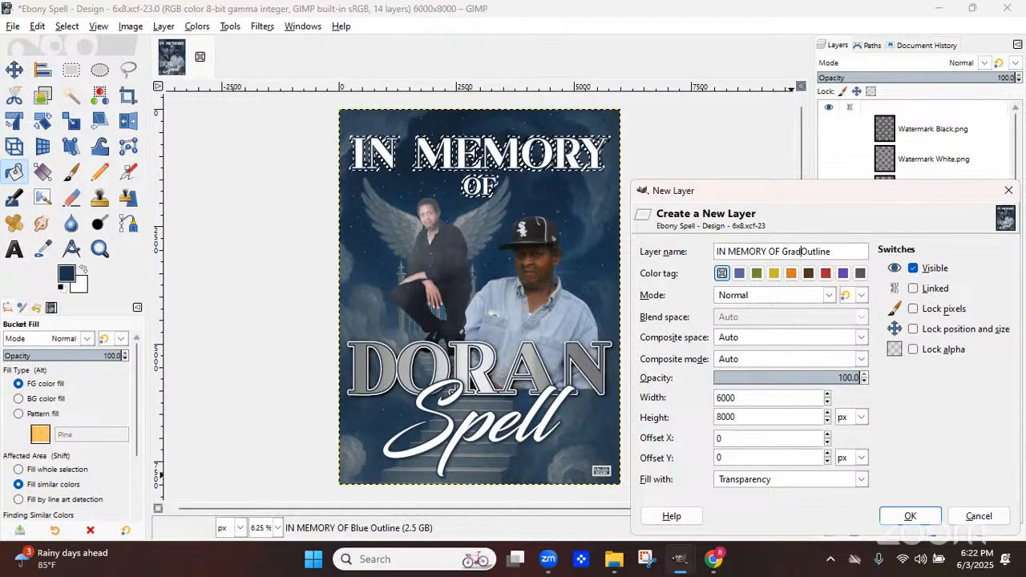
text(ient)
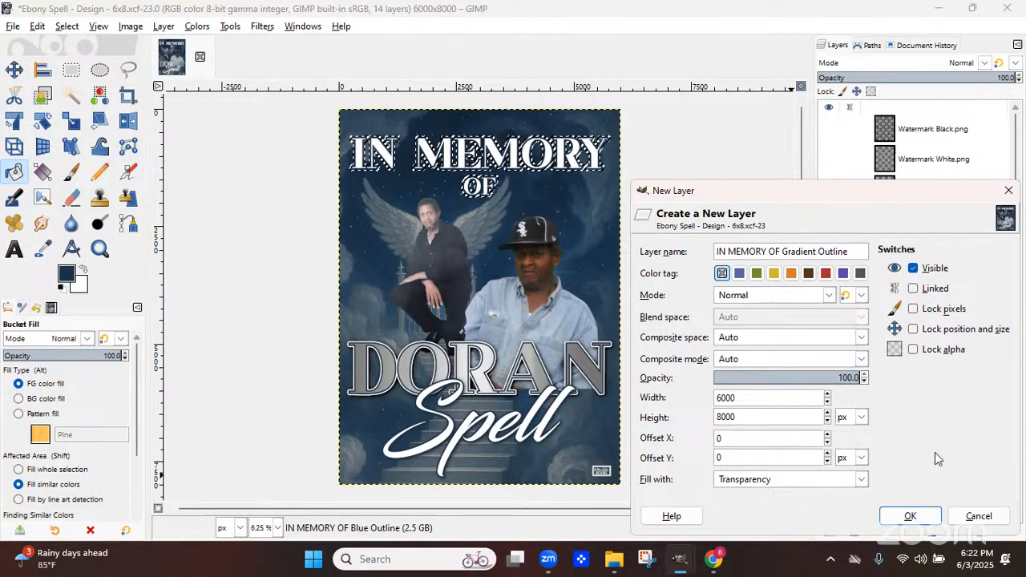
click(911, 516)
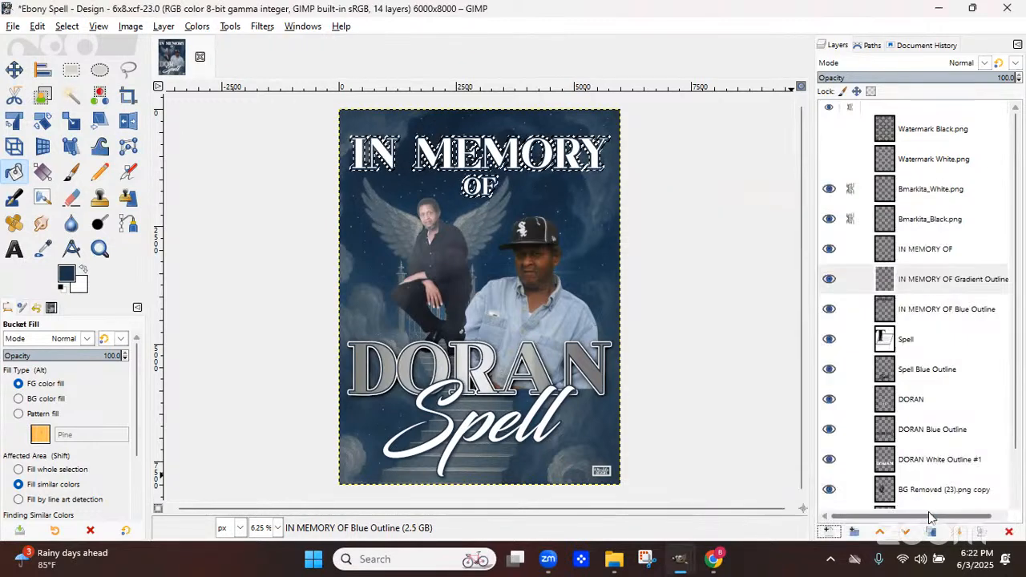
click(906, 531)
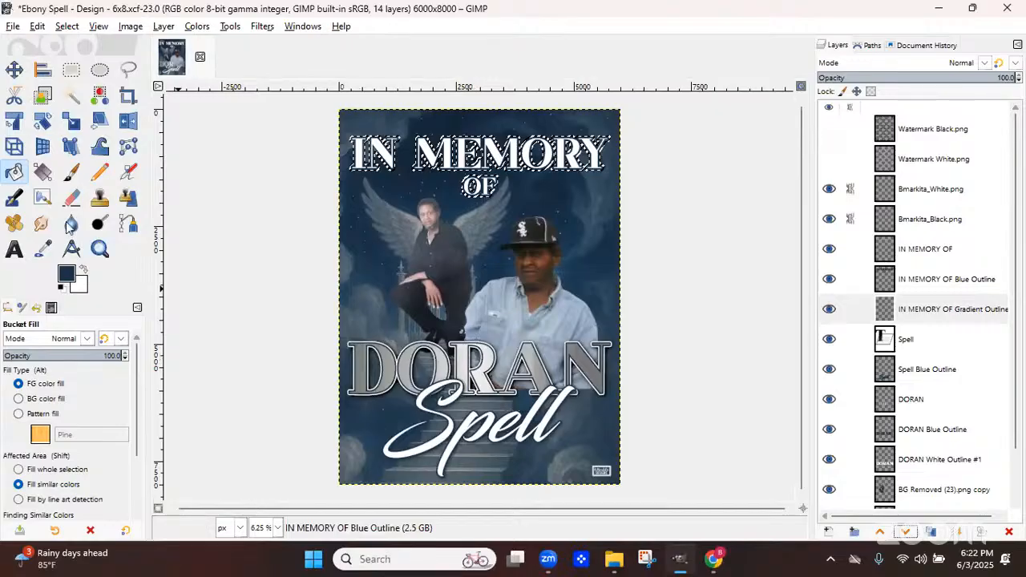
Draw a horizontal custom gradient across the IN MEMORY OF text on the gradient layer, then clear the selection
click(42, 172)
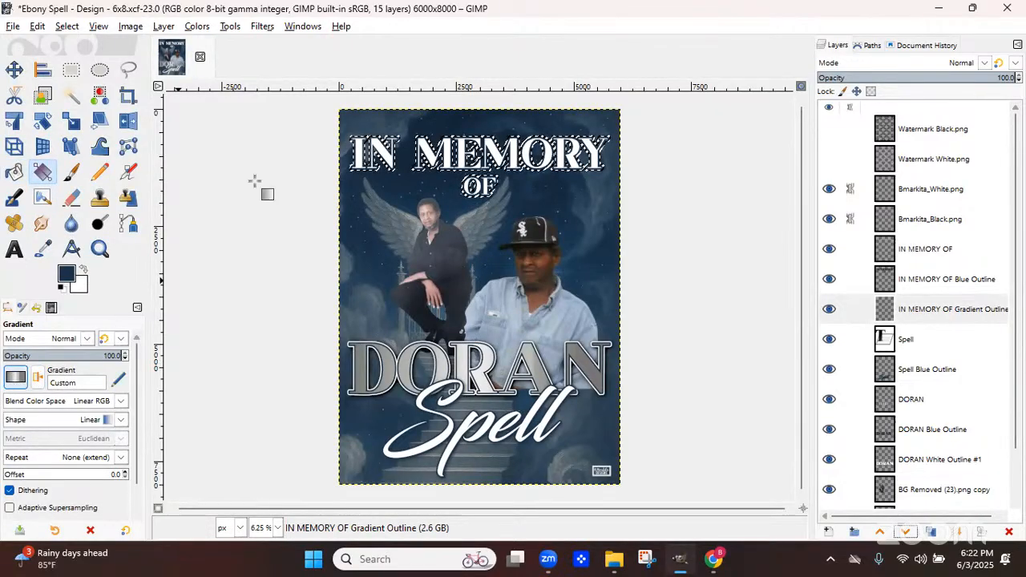
click(308, 151)
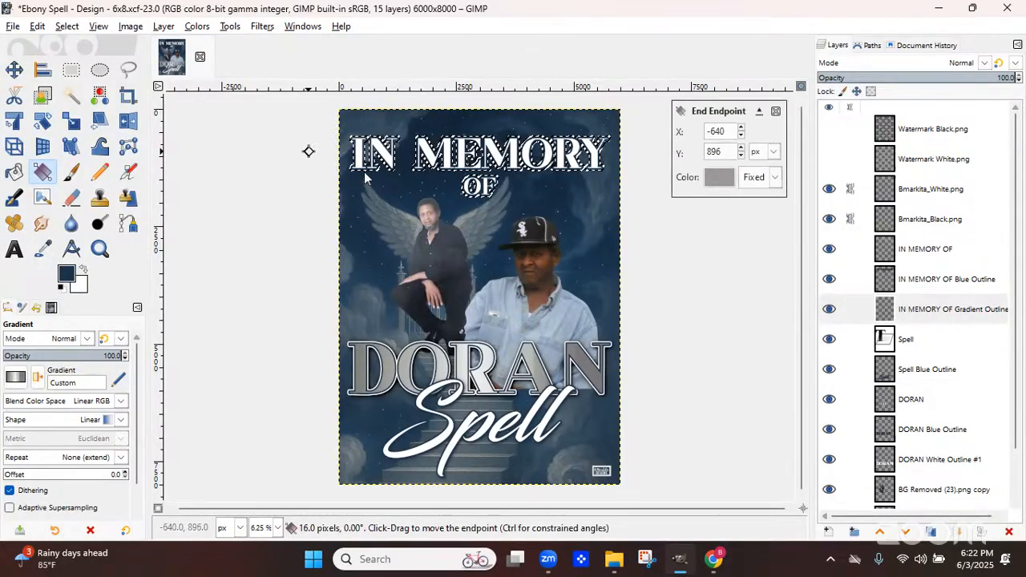
drag(364, 172, 626, 160)
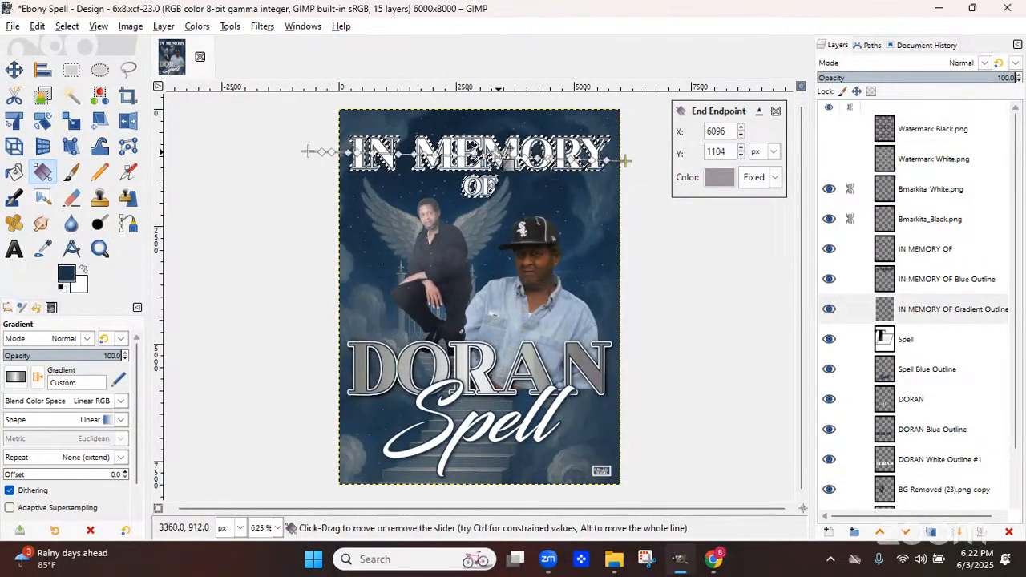
drag(304, 153, 315, 157)
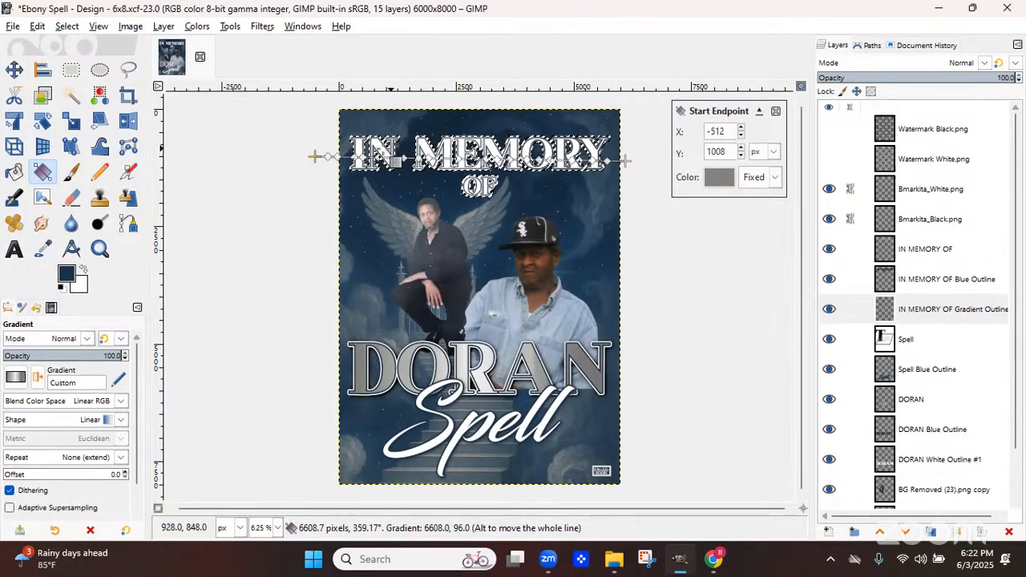
key(Return)
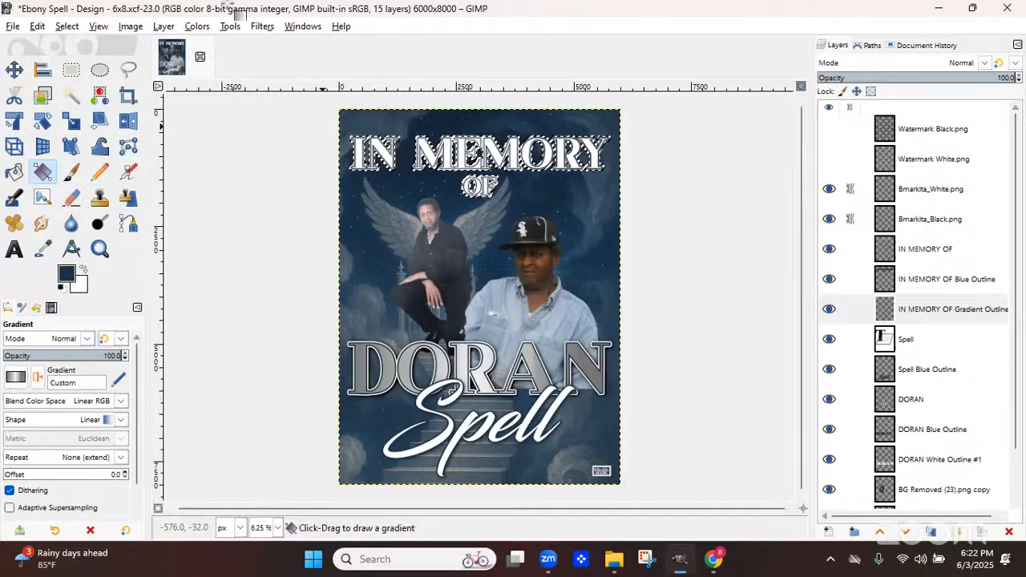
click(66, 27)
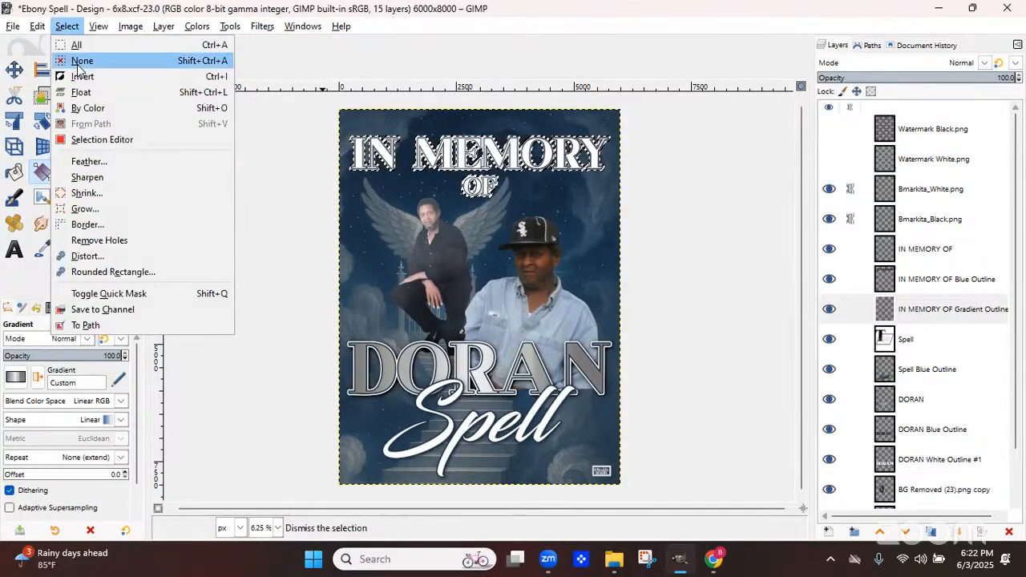
click(81, 59)
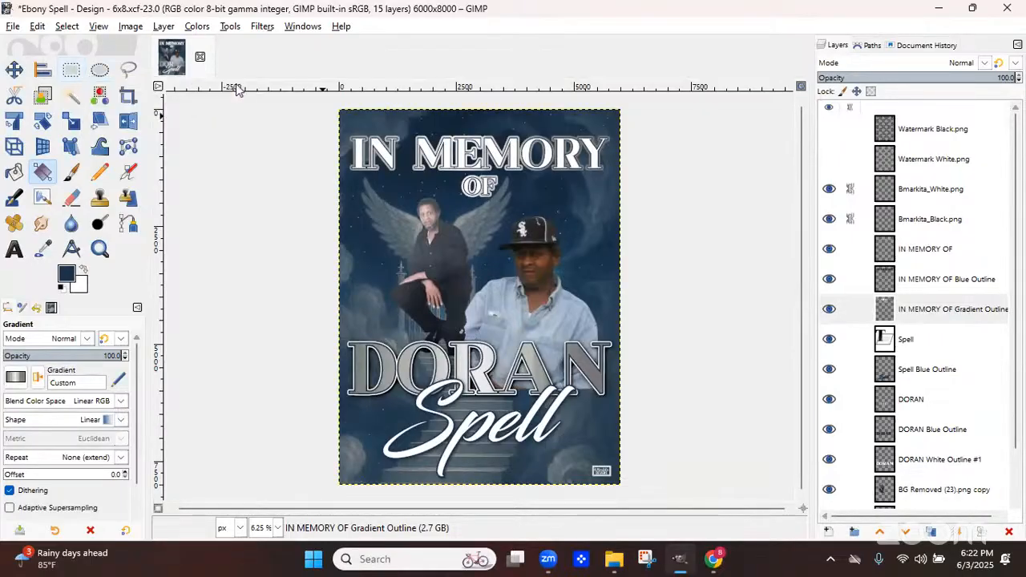
Toggle the IN MEMORY OF Gradient Outline layer's visibility to compare the look, then delete that layer
click(831, 310)
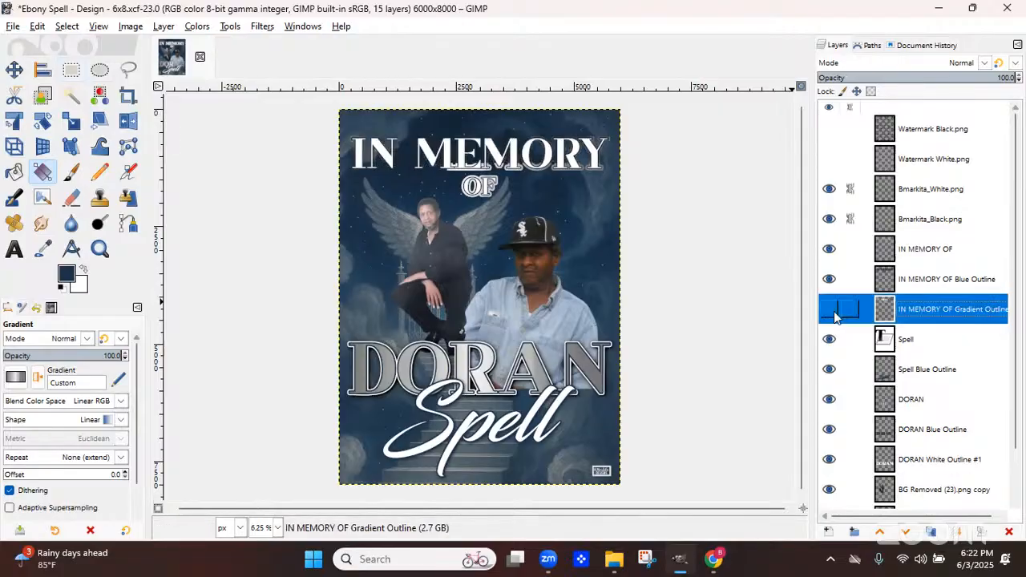
click(832, 312)
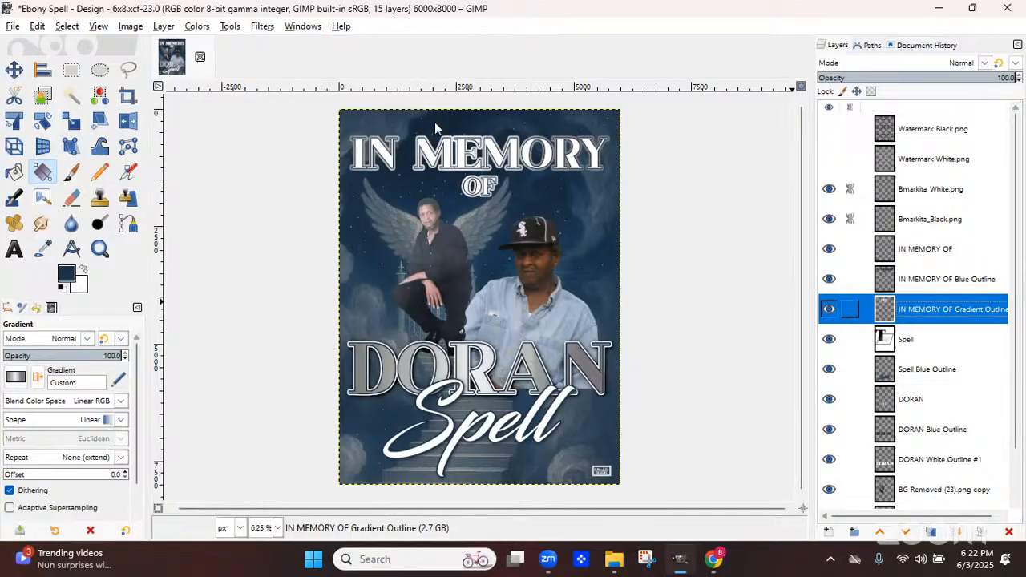
click(830, 312)
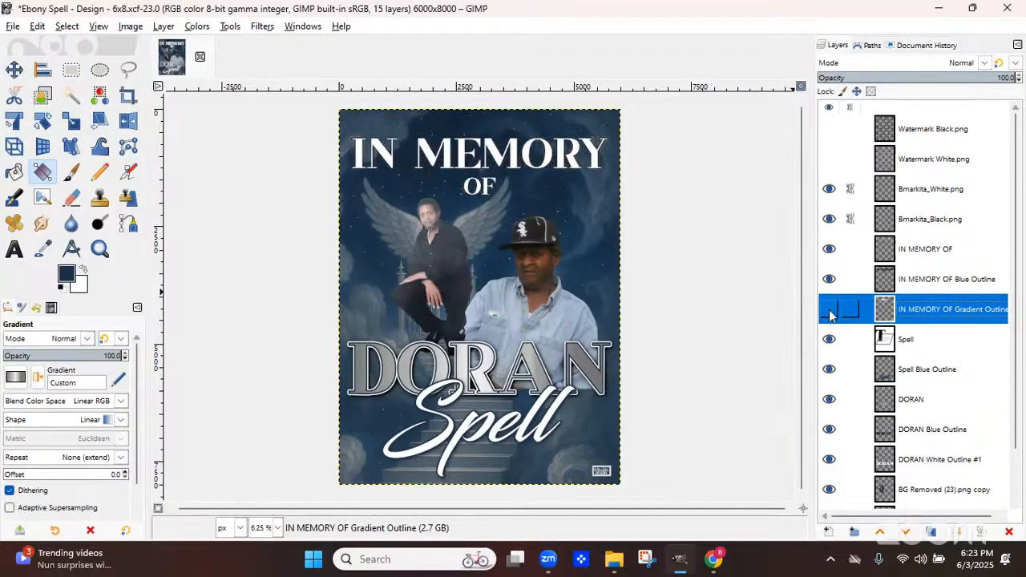
click(830, 312)
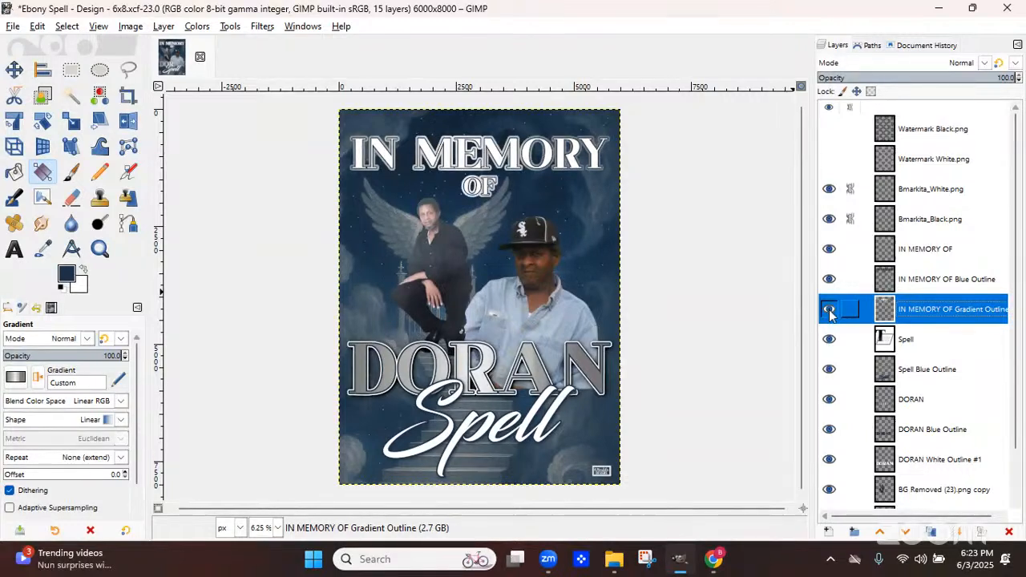
click(829, 312)
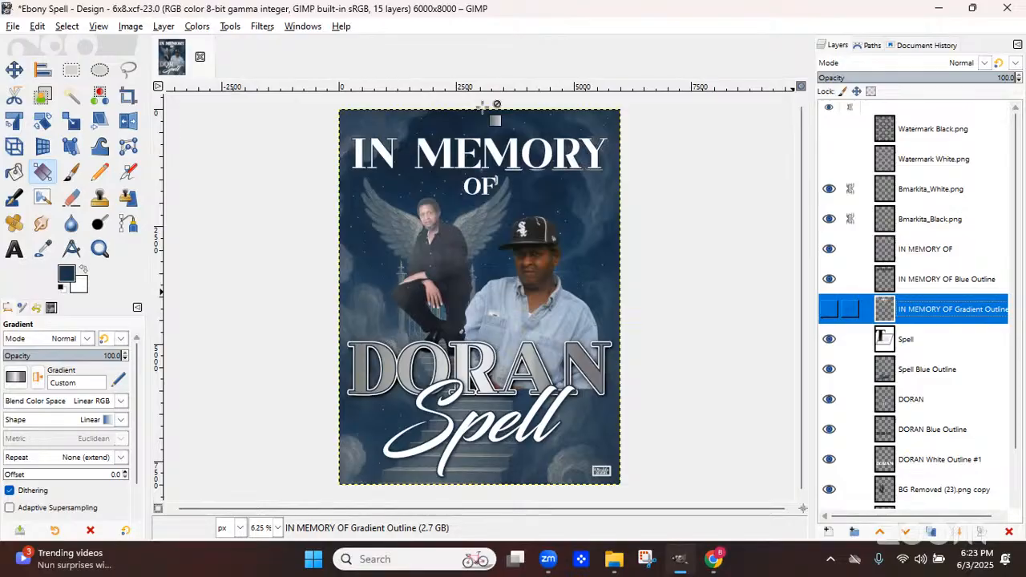
click(482, 107)
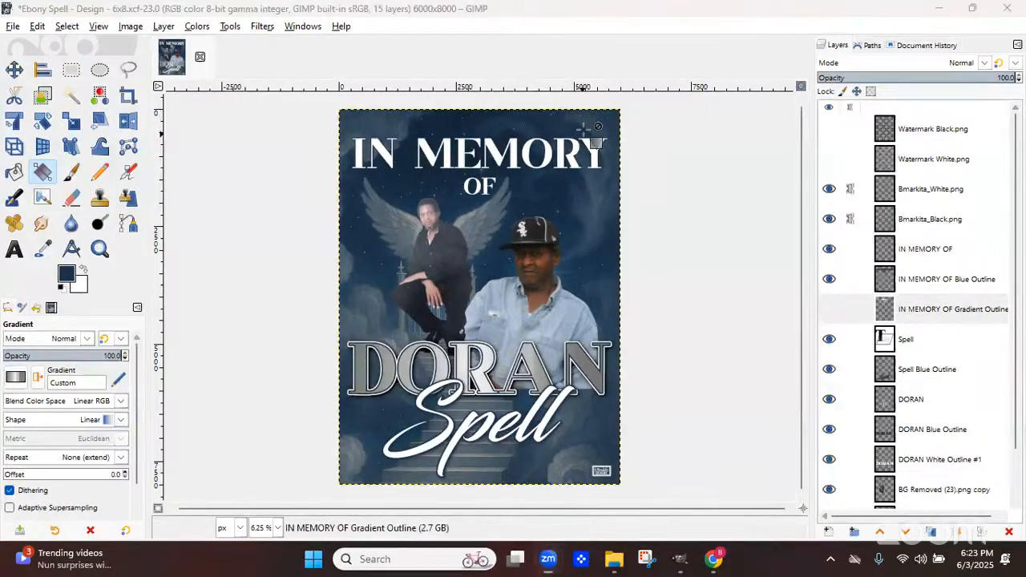
click(830, 310)
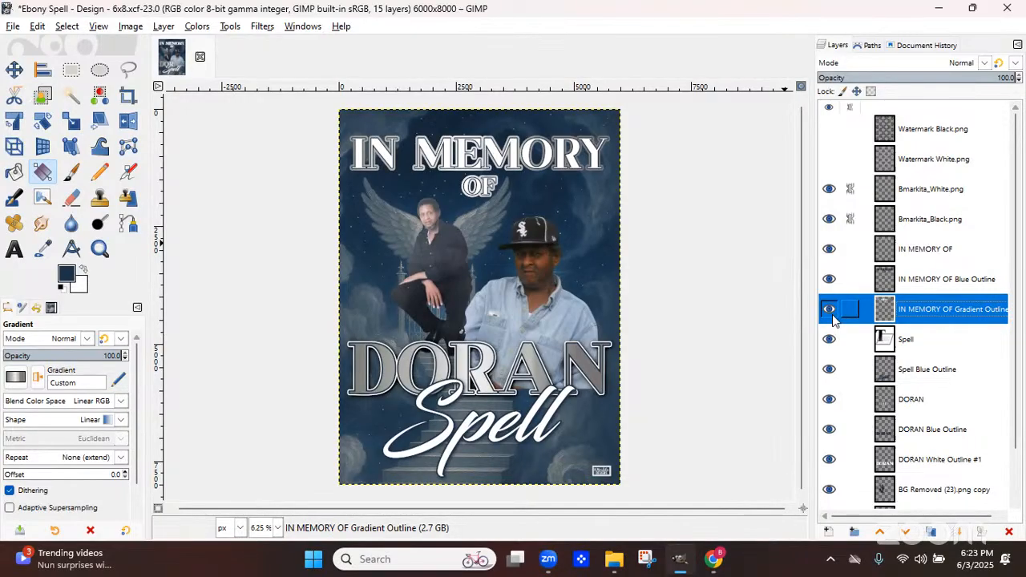
click(830, 310)
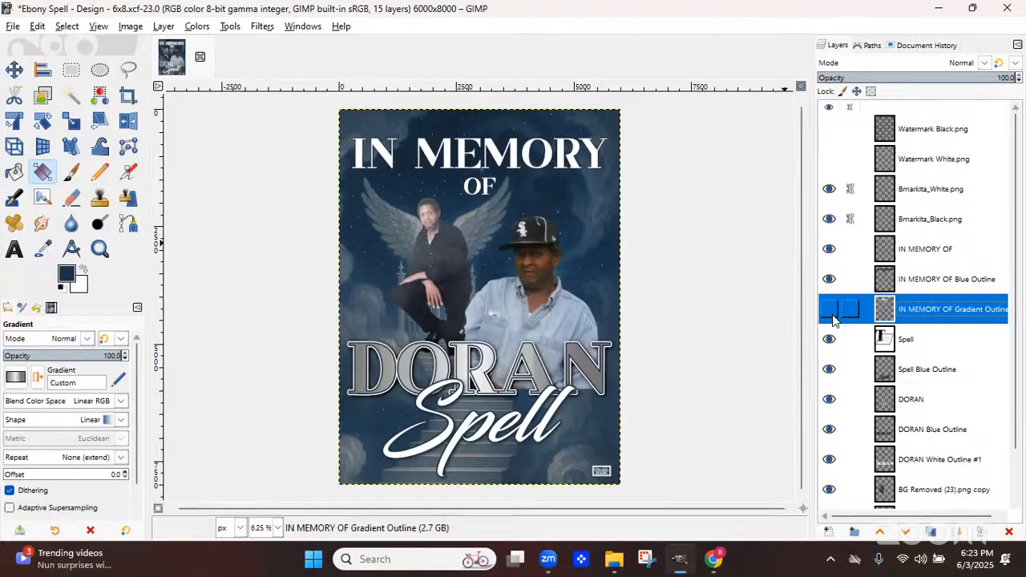
click(832, 316)
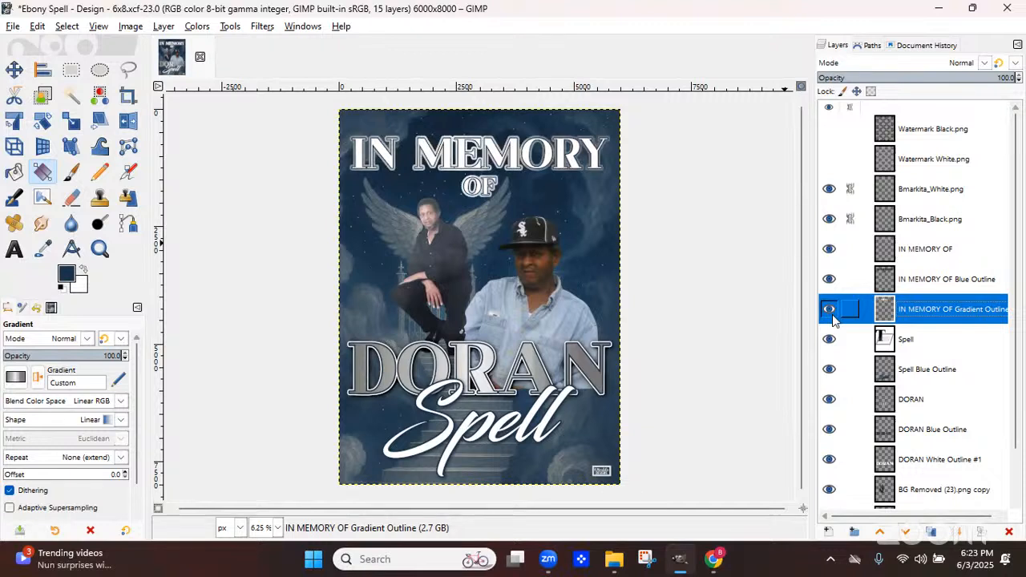
click(830, 314)
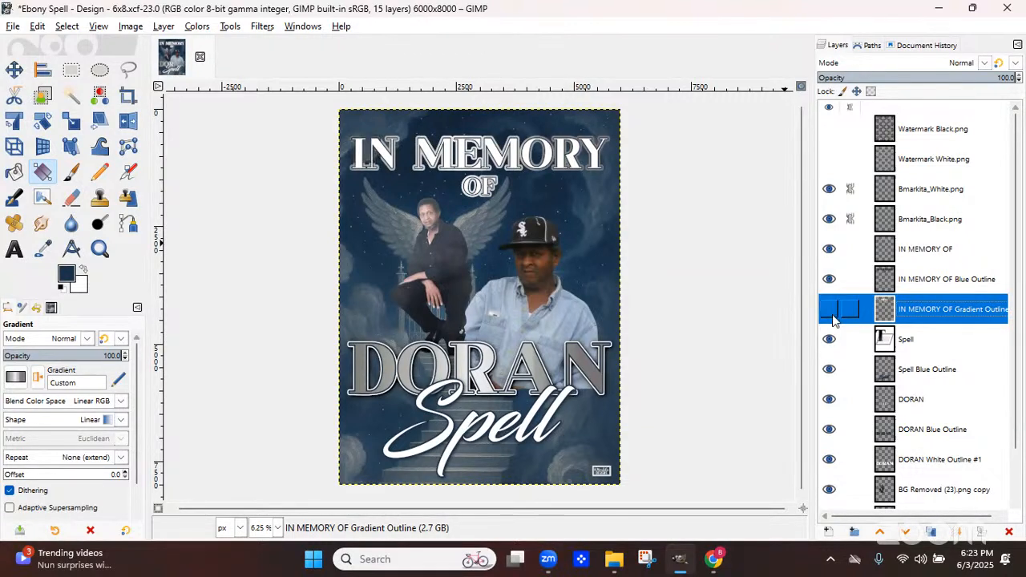
click(1009, 534)
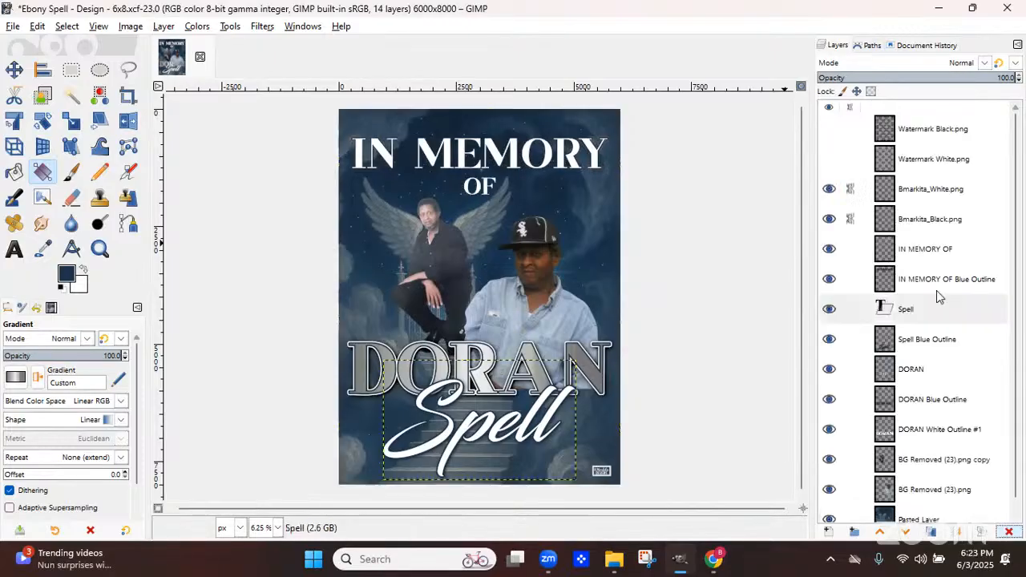
Crop the IN MEMORY OF Blue Outline layer to its content
click(924, 283)
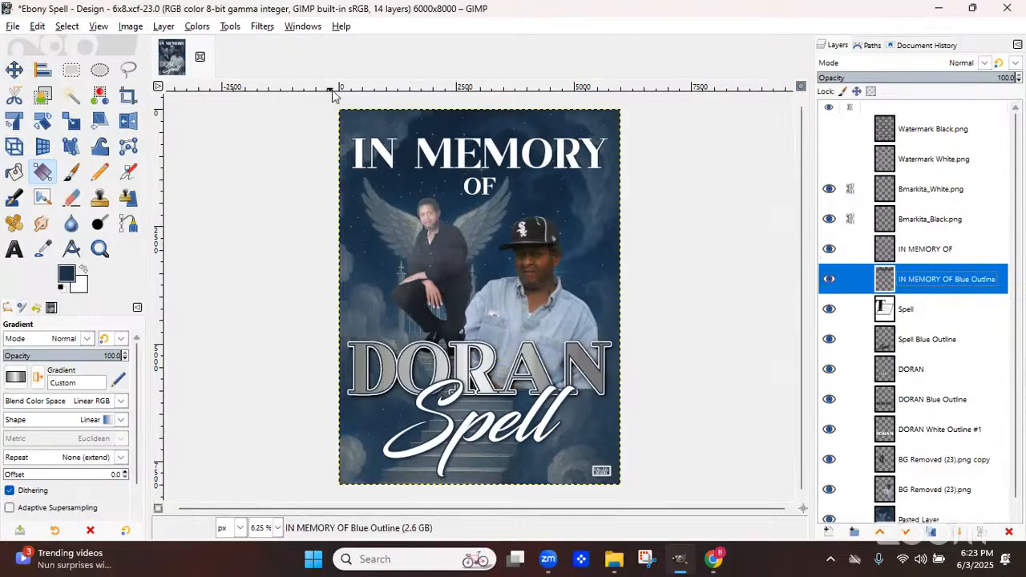
click(161, 30)
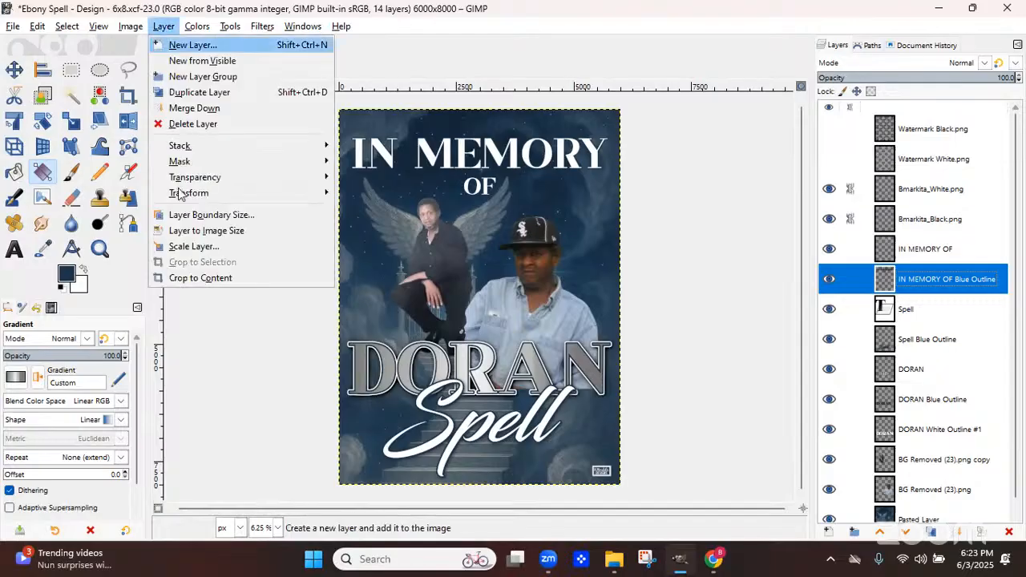
click(186, 277)
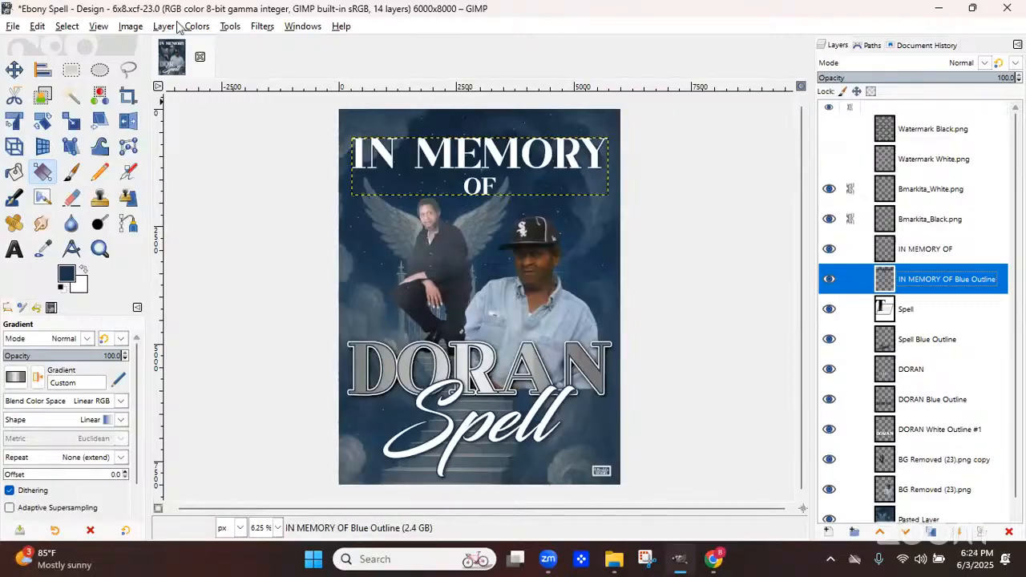
Apply a black Drop Shadow to the IN MEMORY OF Blue Outline layer with opacity 1.711
click(263, 26)
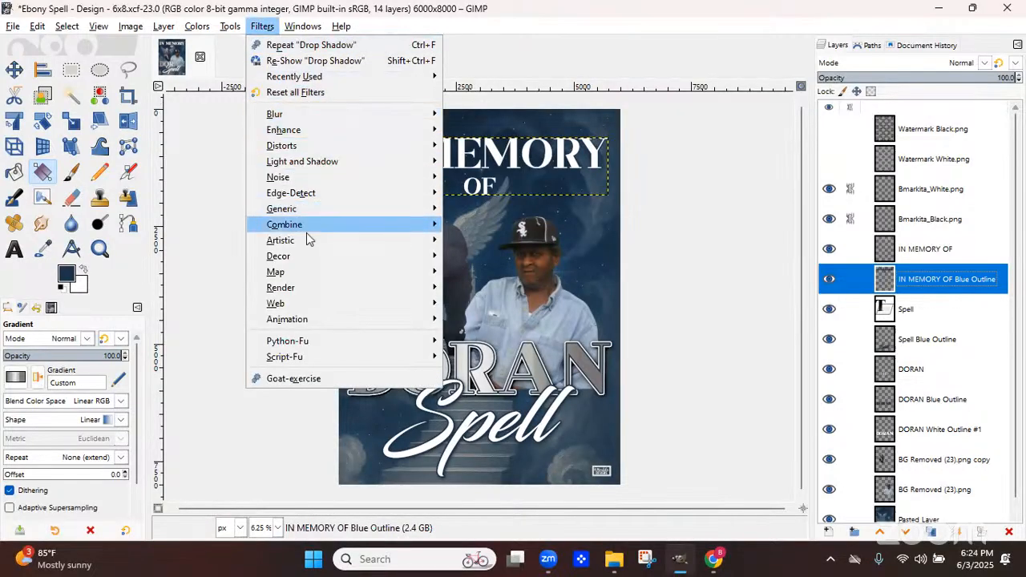
mouse_move(305, 165)
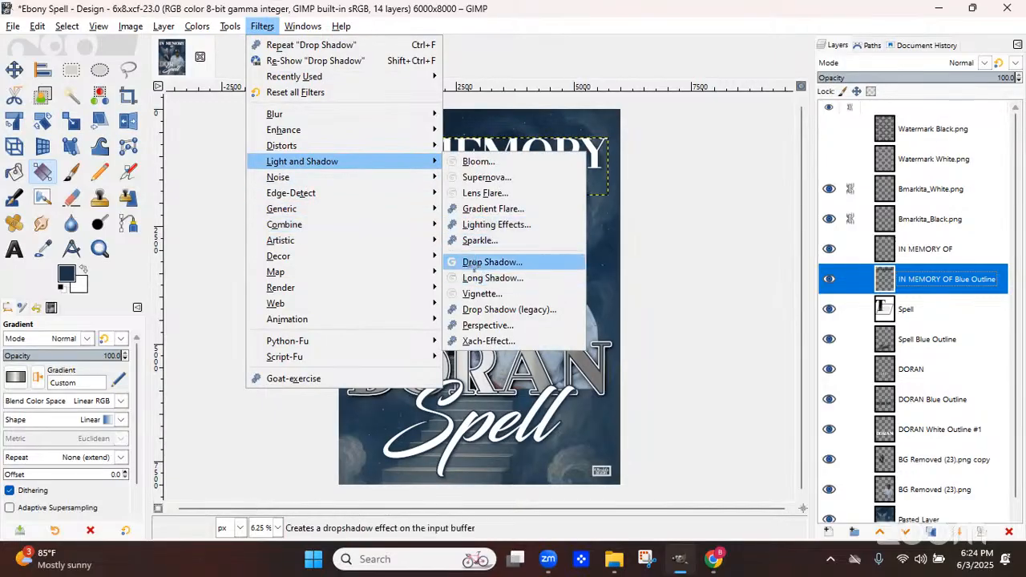
click(476, 264)
click(200, 274)
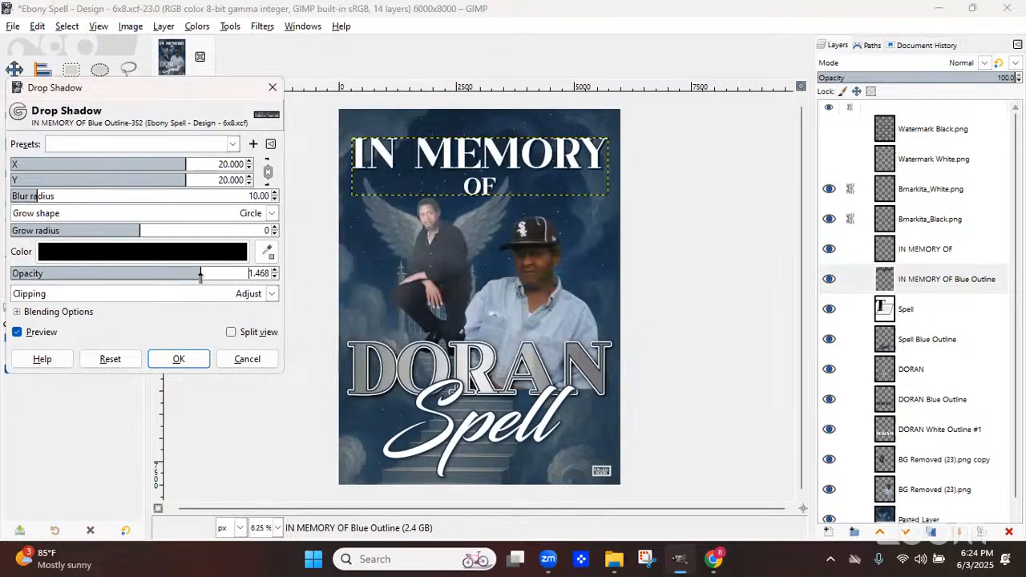
click(18, 334)
click(18, 333)
click(233, 275)
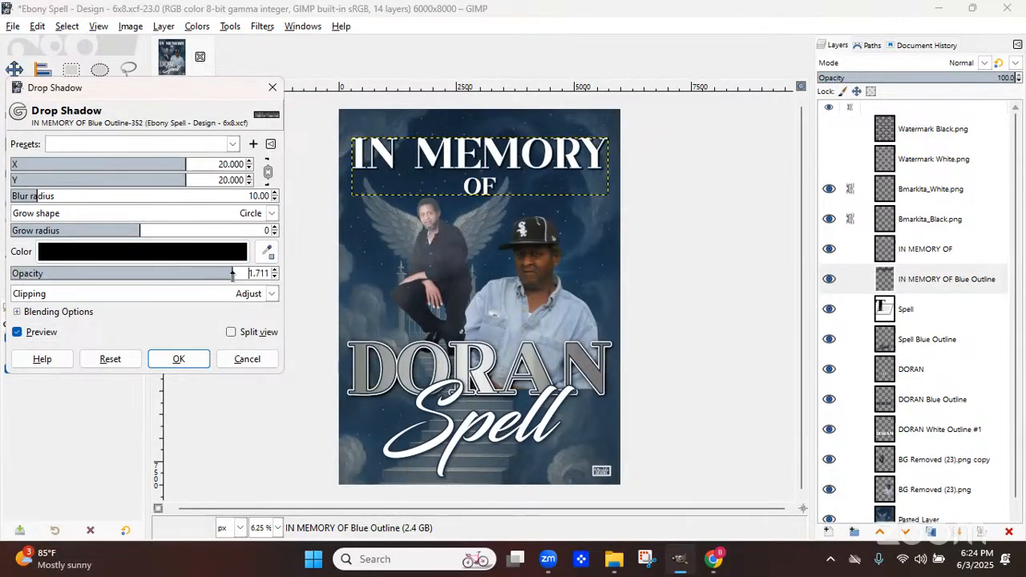
click(191, 358)
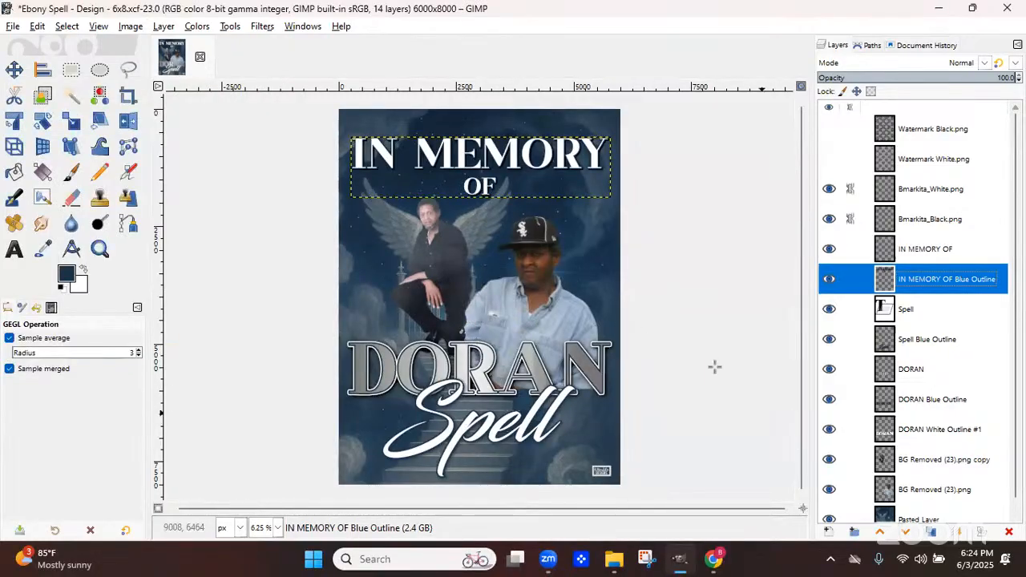
Save the design file
click(13, 25)
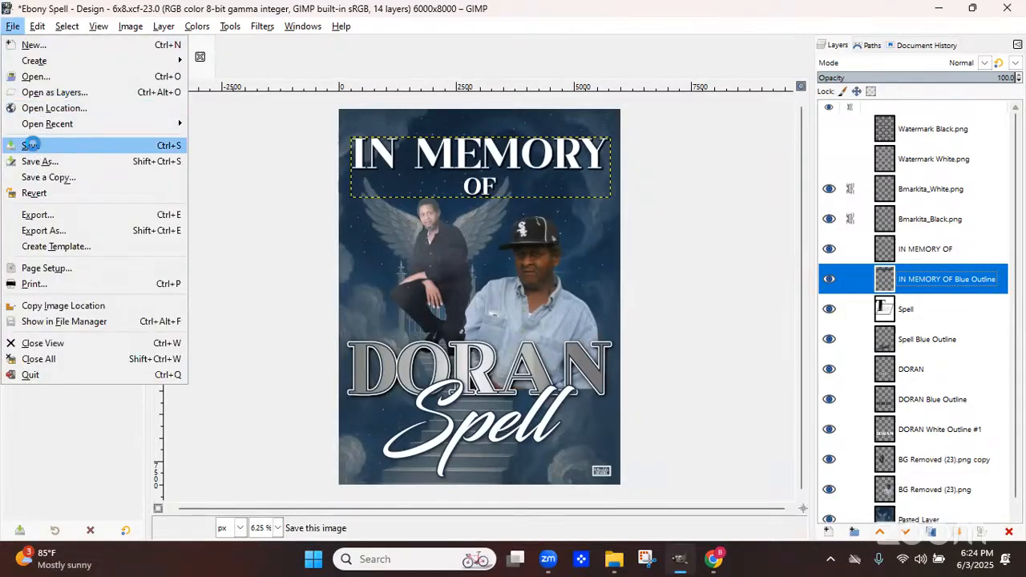
click(32, 146)
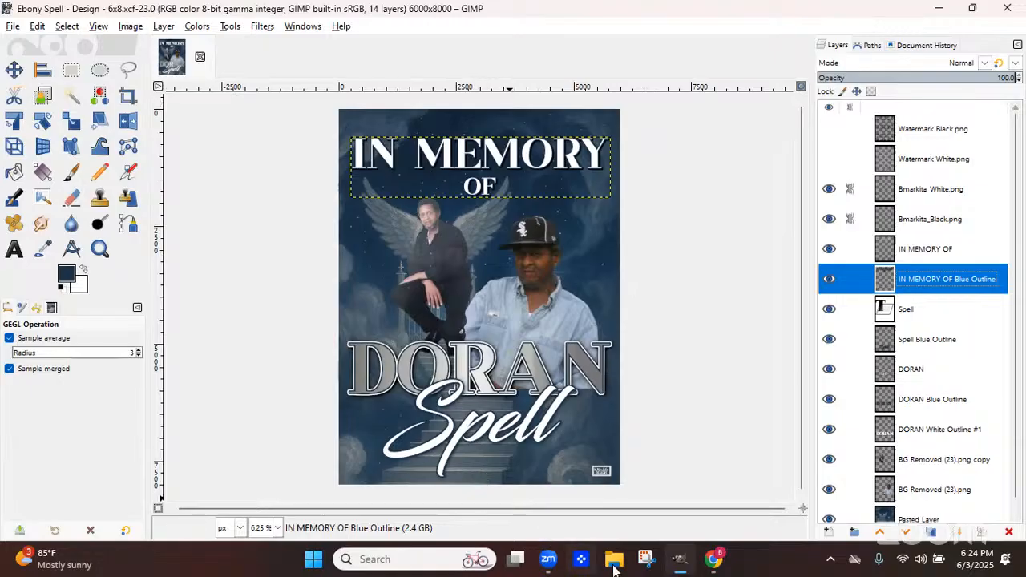
Search the USB drive's Graphics folder for starburst and bring the Starburst4 image into the design as a new layer
mouse_move(615, 566)
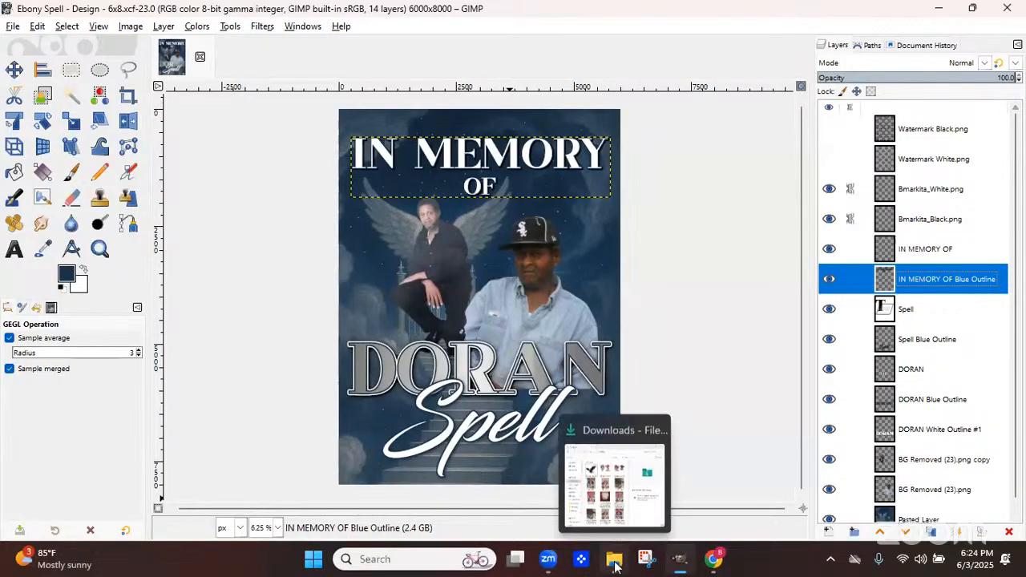
click(615, 566)
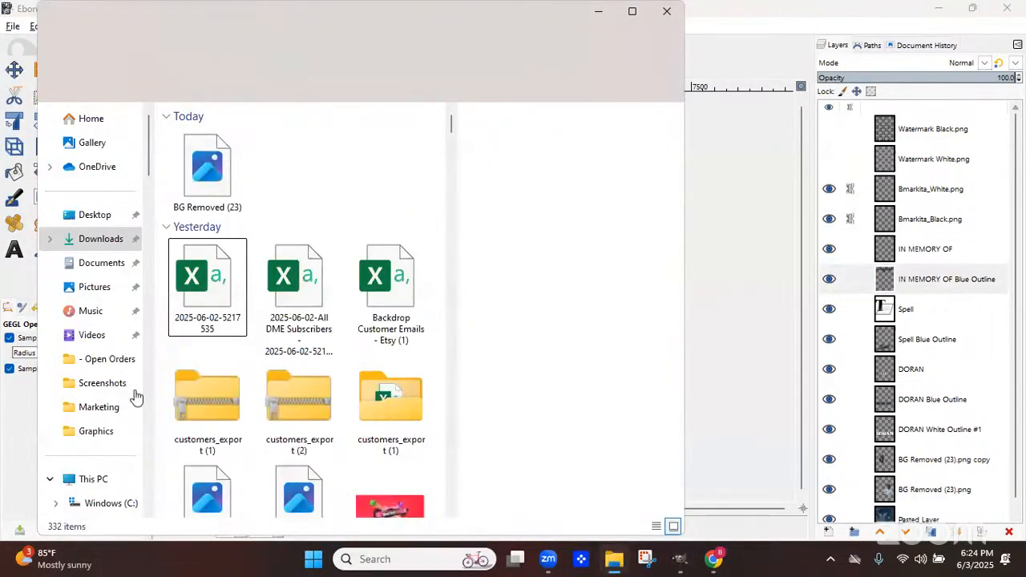
scroll(98, 210, down, 5)
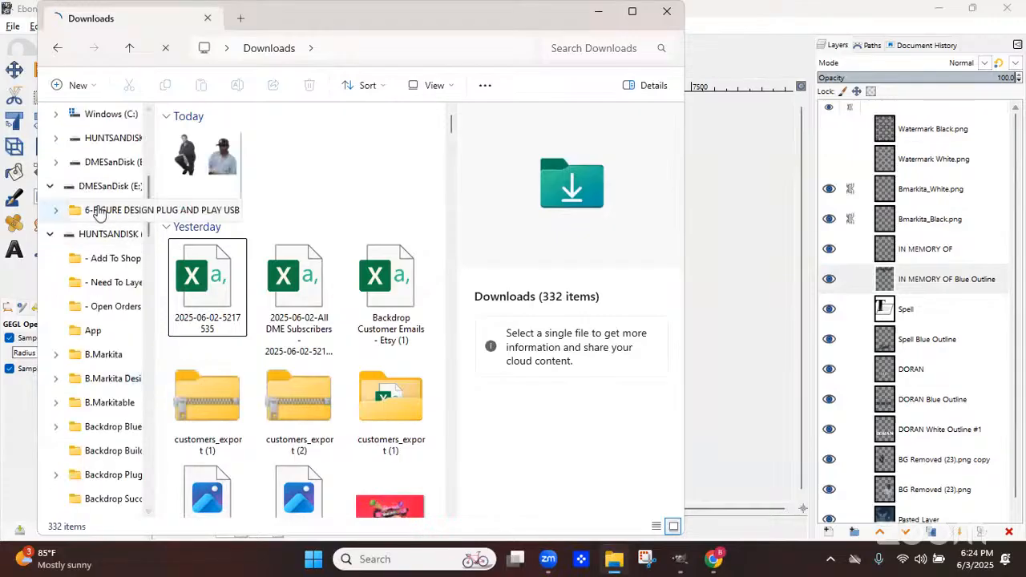
click(100, 210)
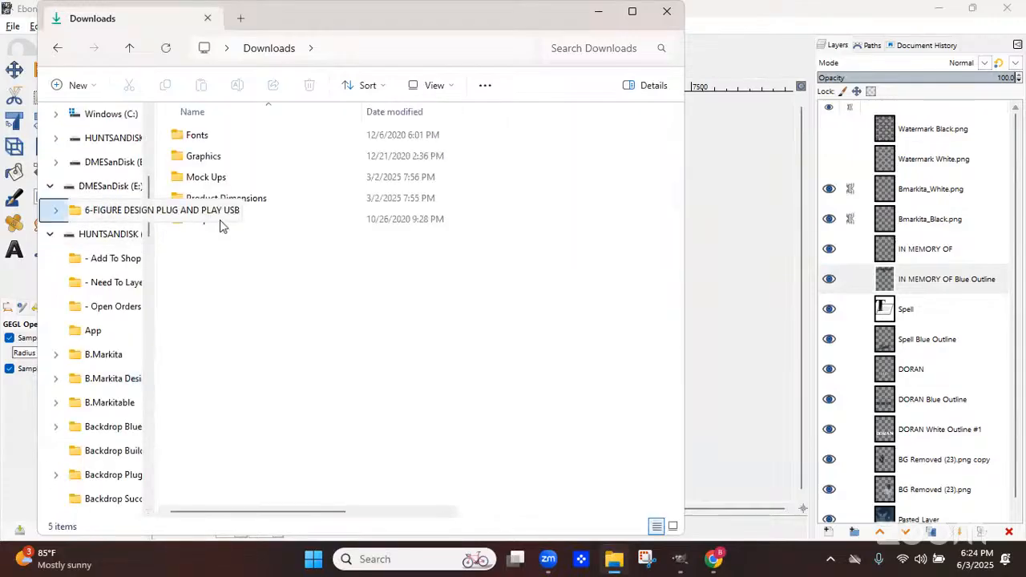
click(189, 165)
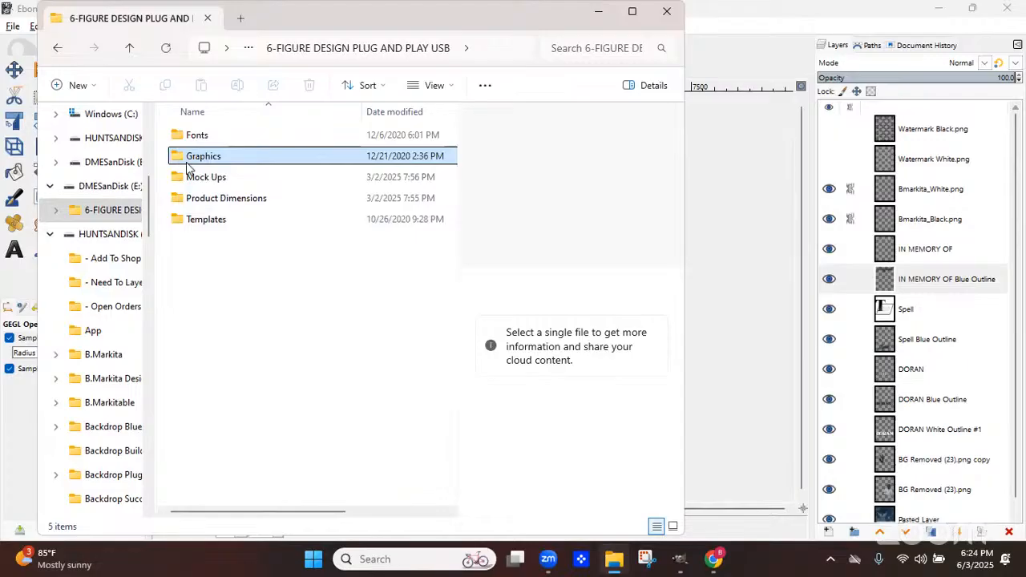
double_click(193, 156)
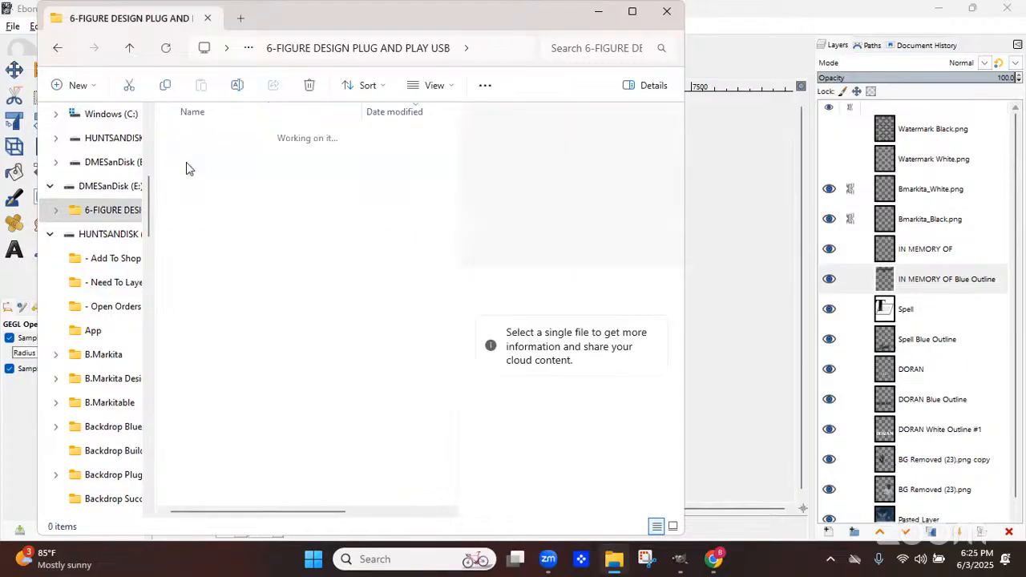
click(581, 48)
text(startburst)
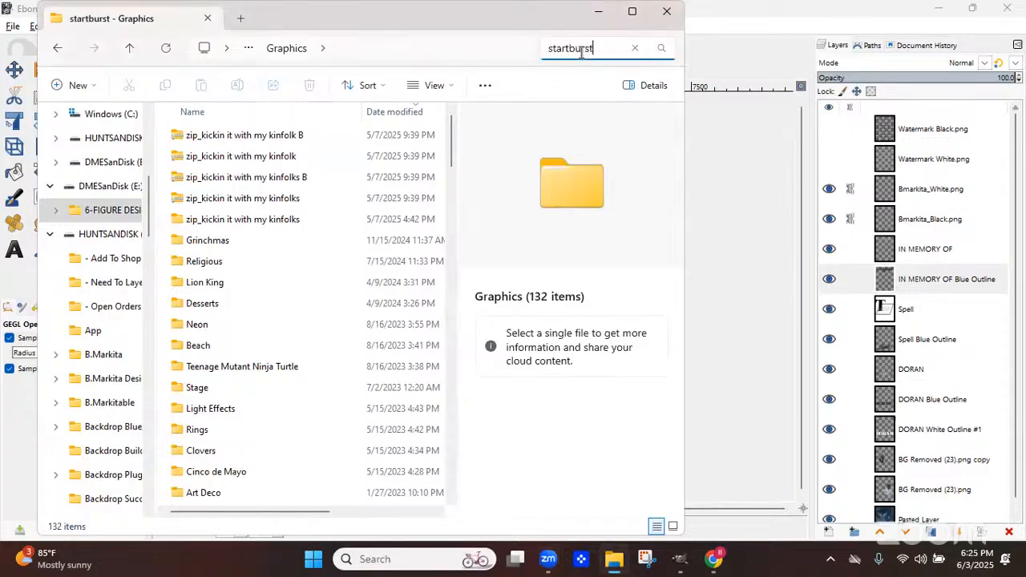
key(Return)
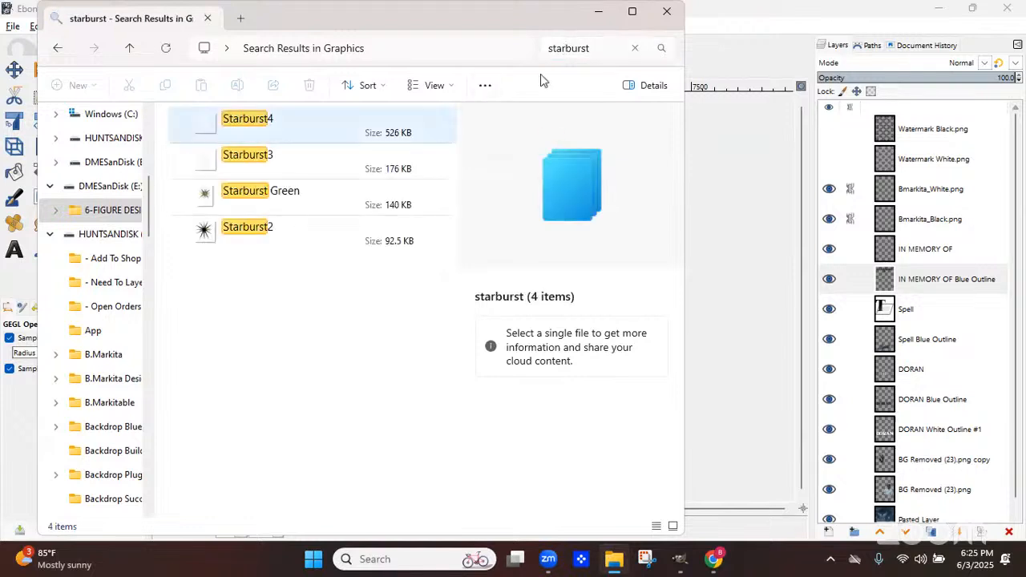
key(Down)
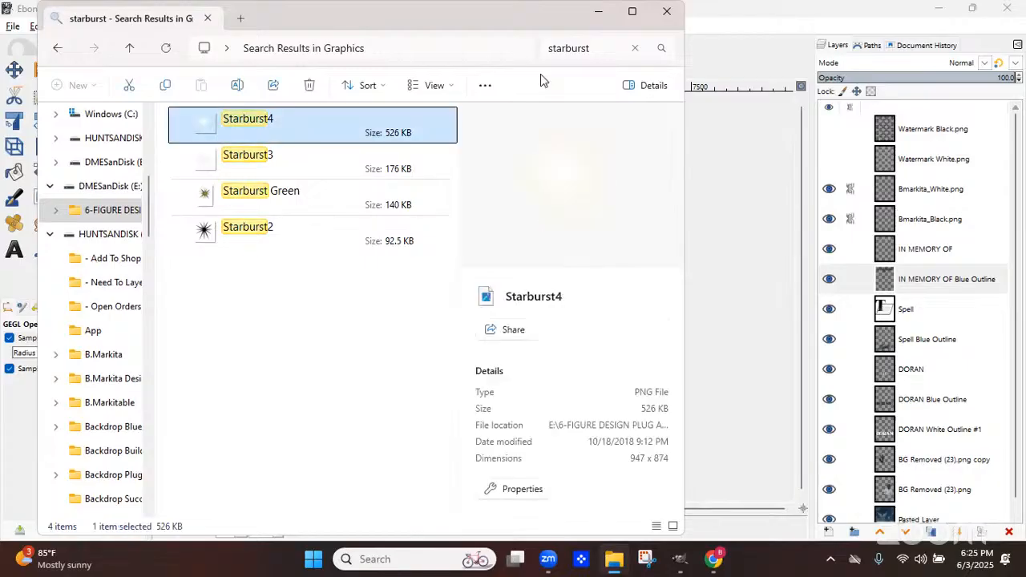
drag(566, 168, 729, 258)
click(598, 12)
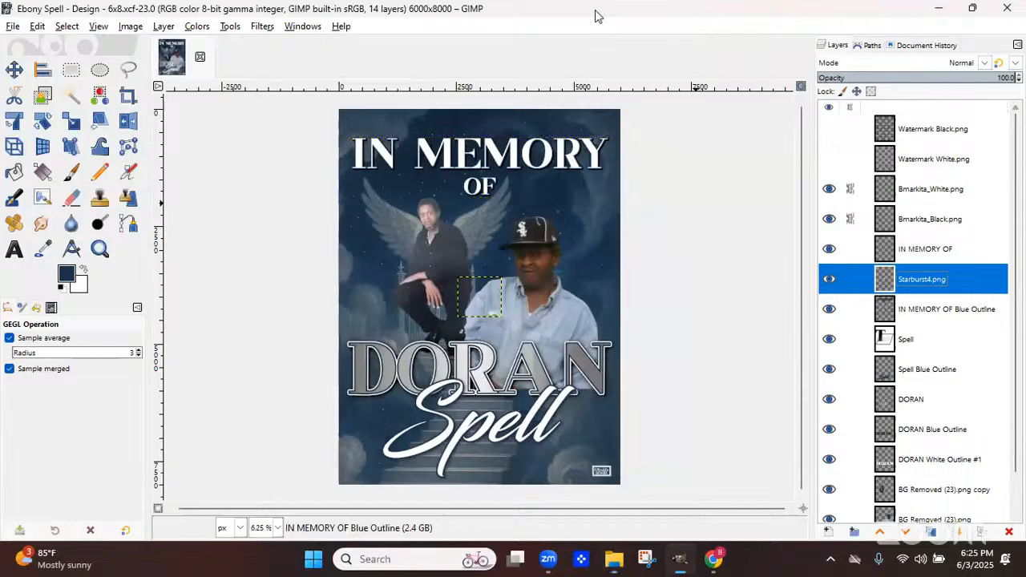
Move the starburst onto the I of IN MEMORY, then duplicate it and place the copy on DORAN's N
click(13, 71)
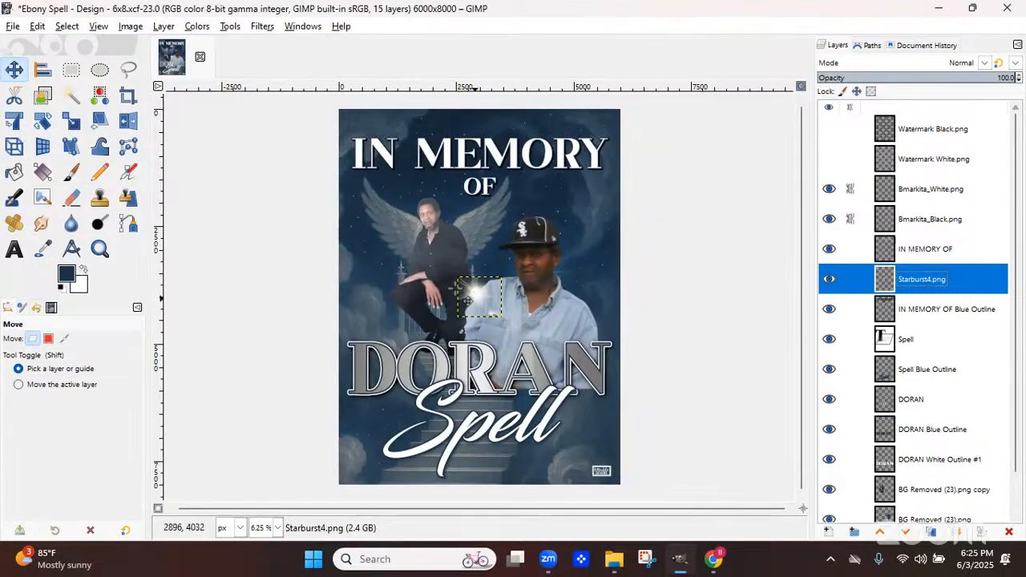
drag(478, 297, 387, 192)
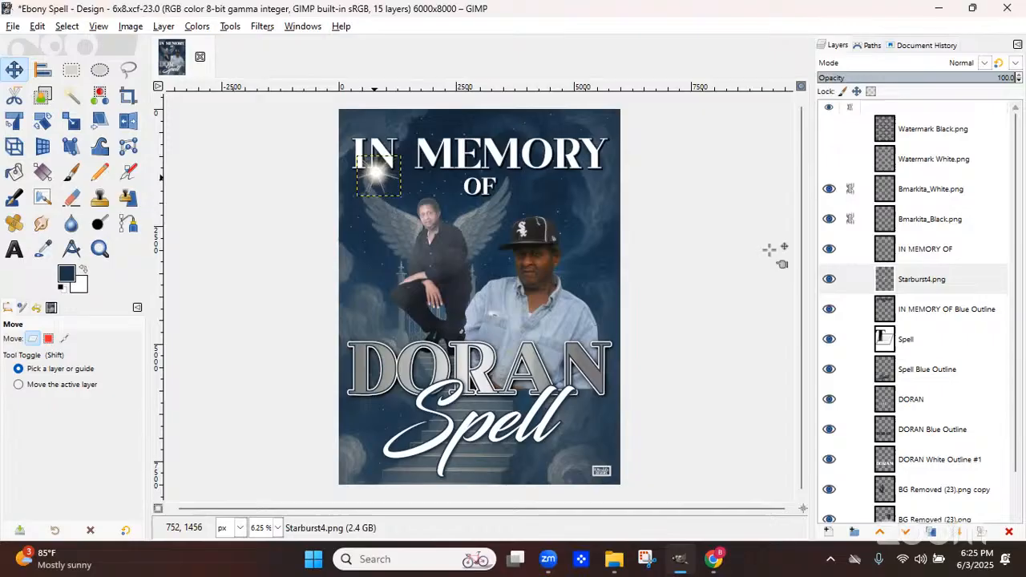
click(933, 540)
drag(381, 178, 574, 363)
Scale down the starburst sitting on the I of IN MEMORY
click(376, 181)
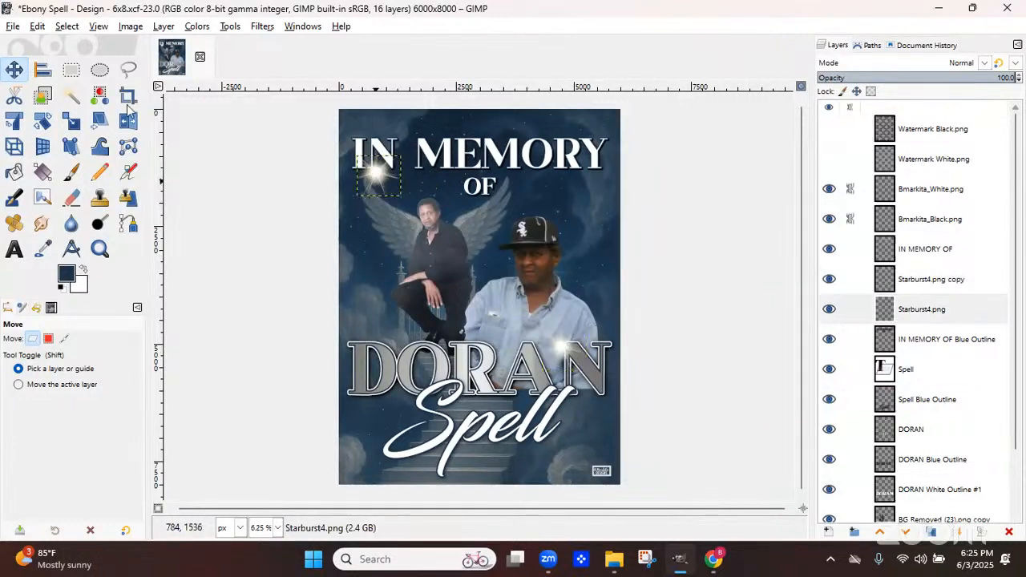
click(72, 122)
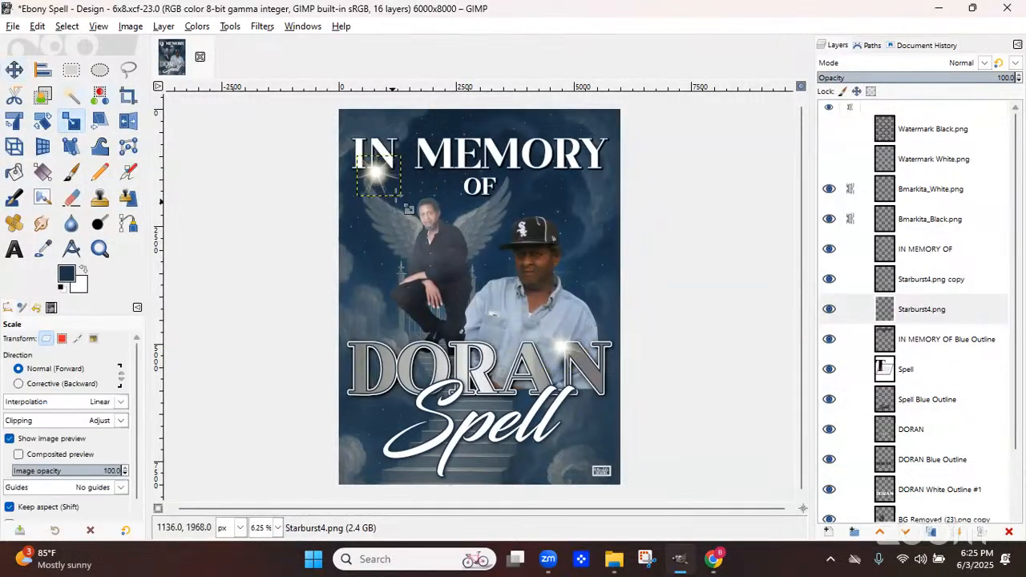
click(395, 198)
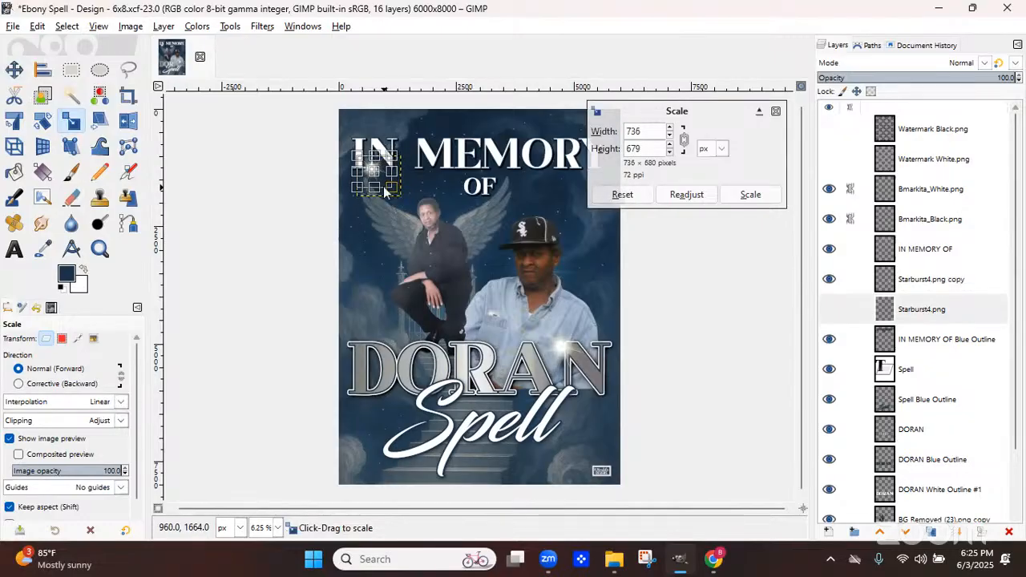
click(750, 195)
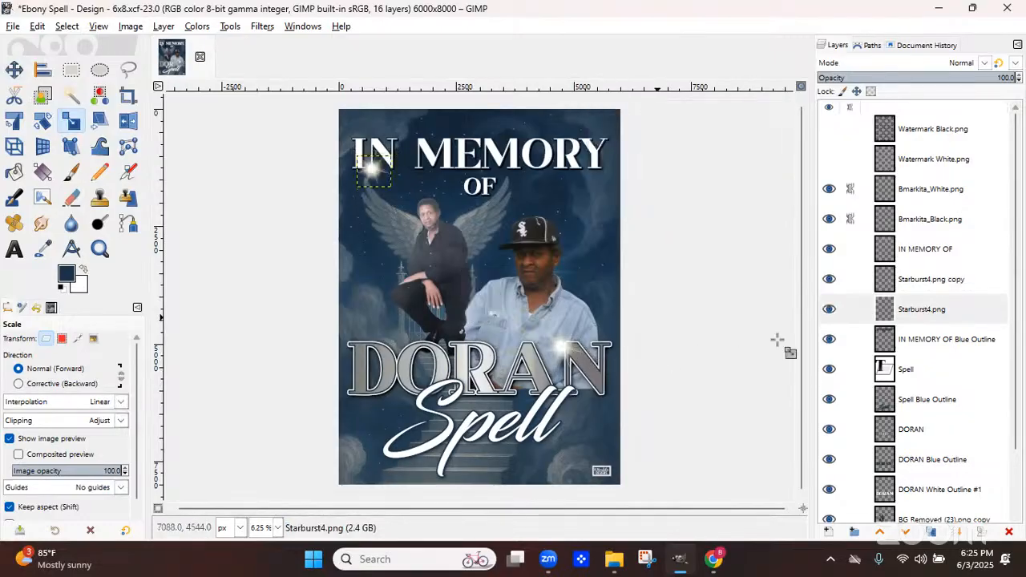
Duplicate the DORAN starburst and move the new copy to the lower left beside the Spell lettering
click(16, 70)
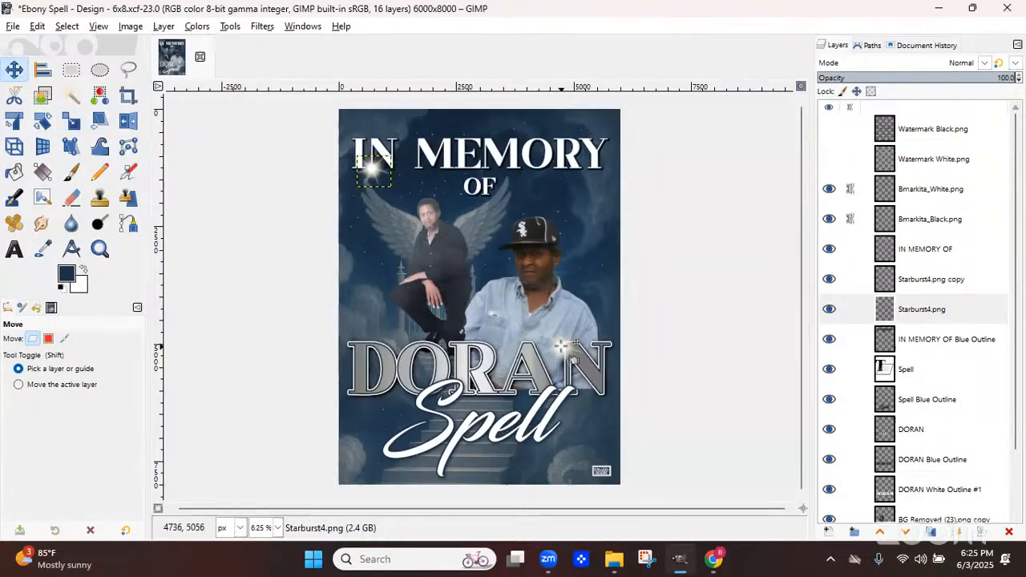
click(922, 279)
click(933, 533)
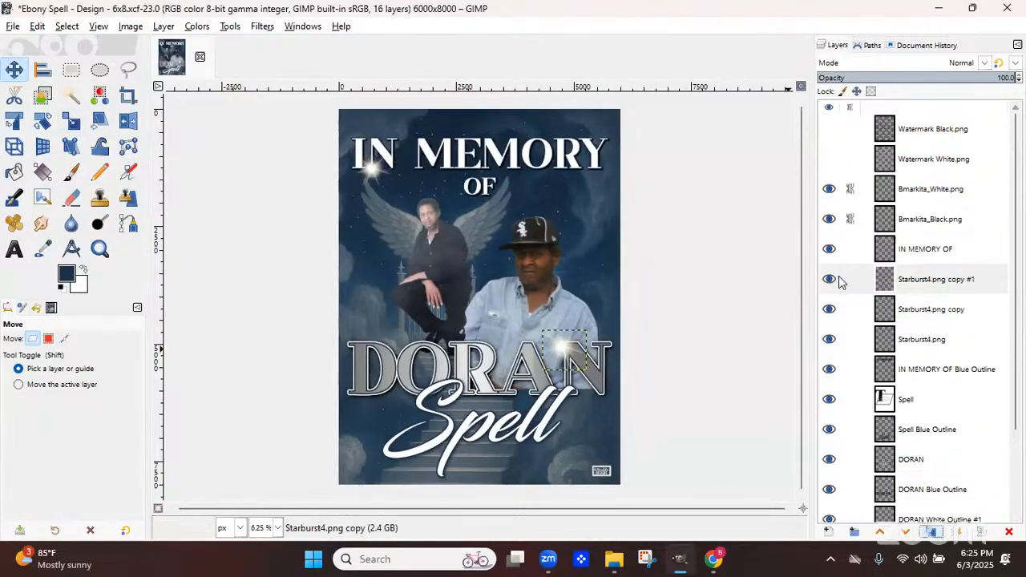
drag(563, 344, 403, 462)
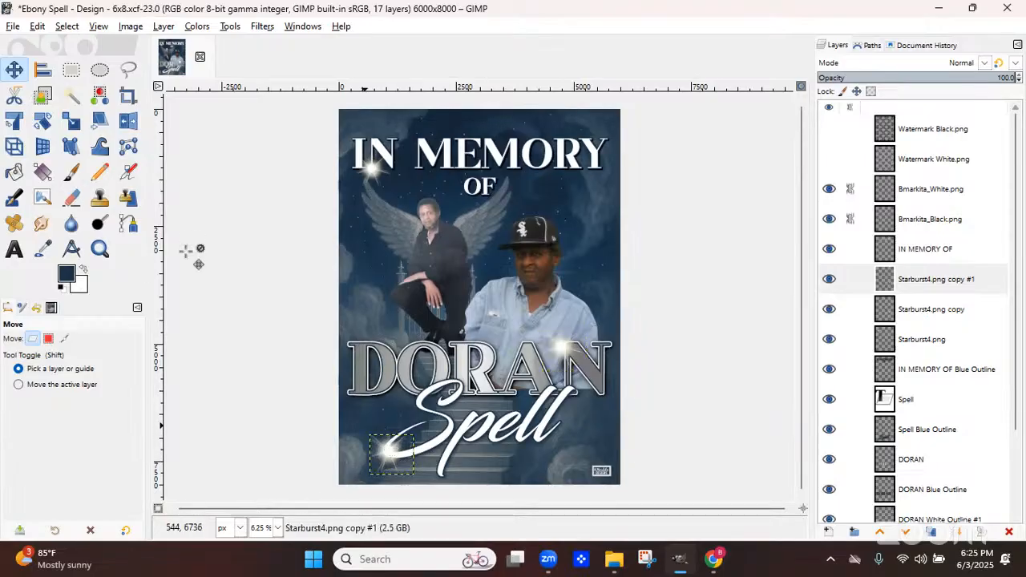
Scale down the lower-left starburst and nudge it slightly left
key(shift+s)
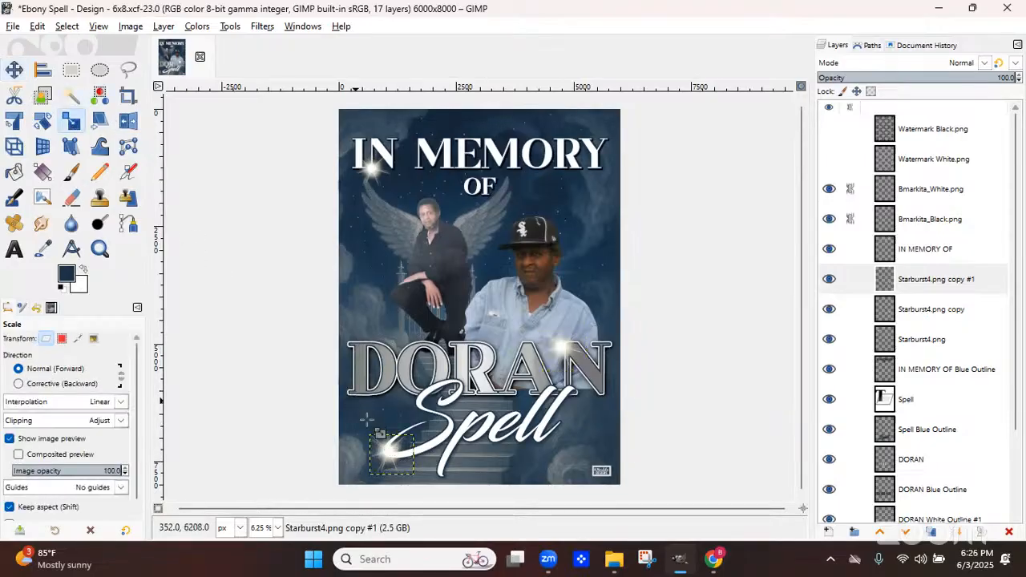
click(393, 450)
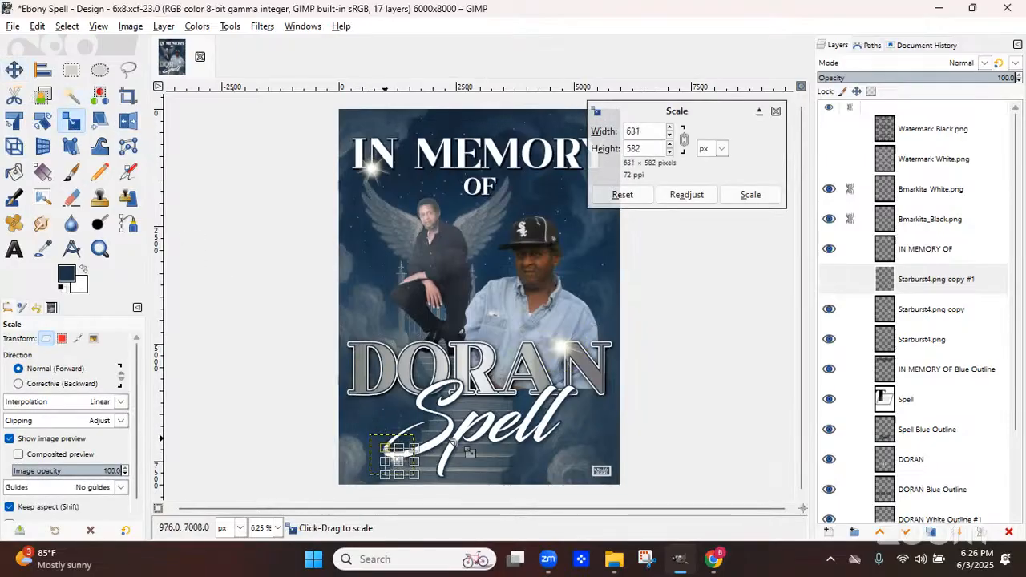
click(751, 194)
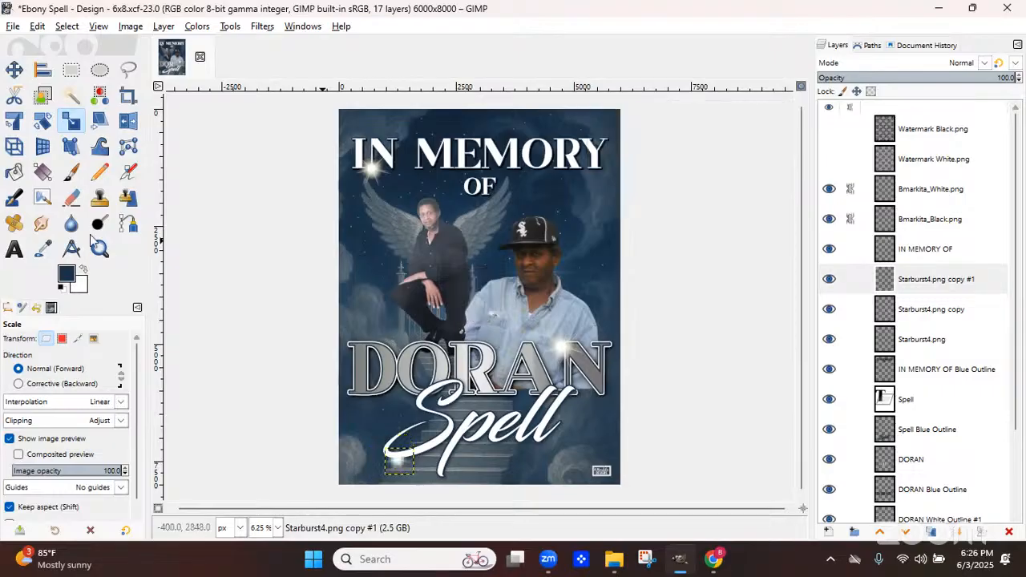
click(16, 70)
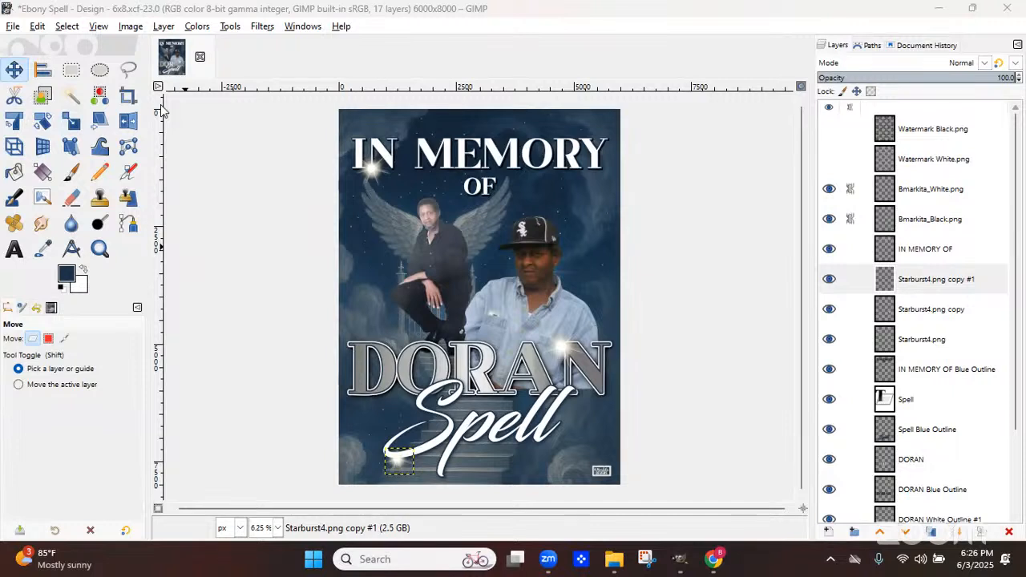
drag(396, 462, 382, 456)
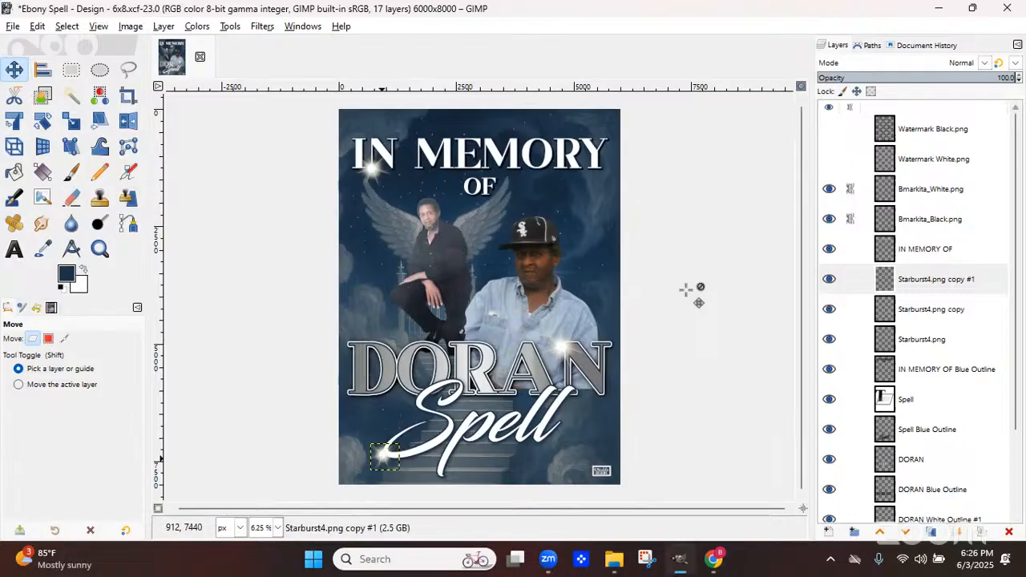
Show both watermark layers and set the Watermark Black layer's opacity to 35.2
click(540, 254)
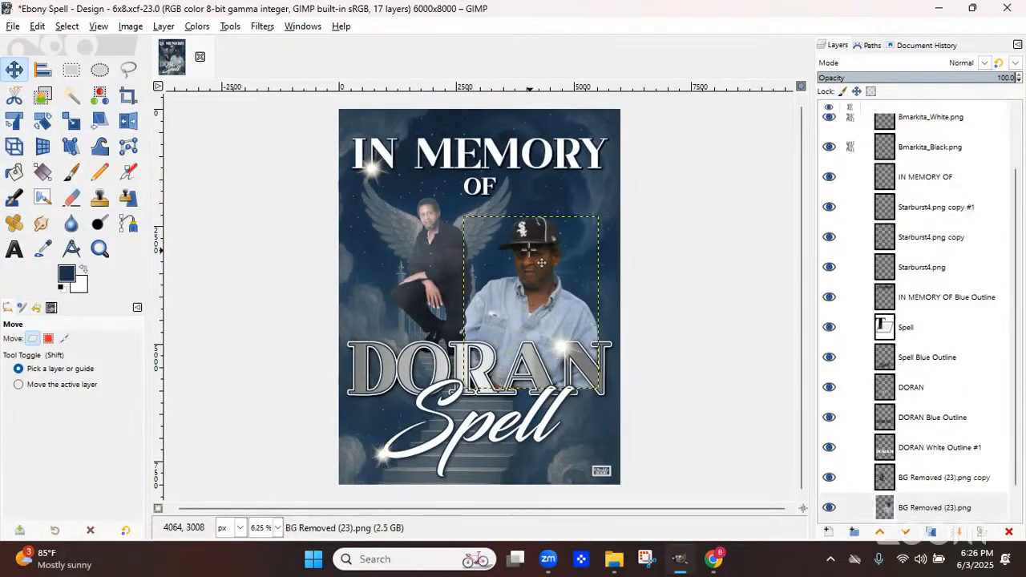
click(906, 267)
scroll(1017, 158, up, 2)
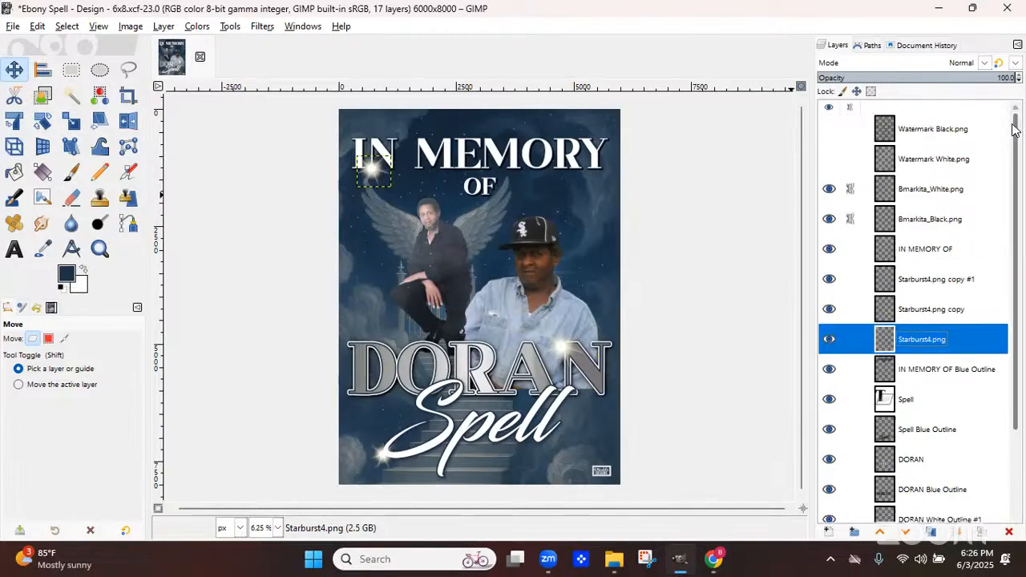
click(933, 130)
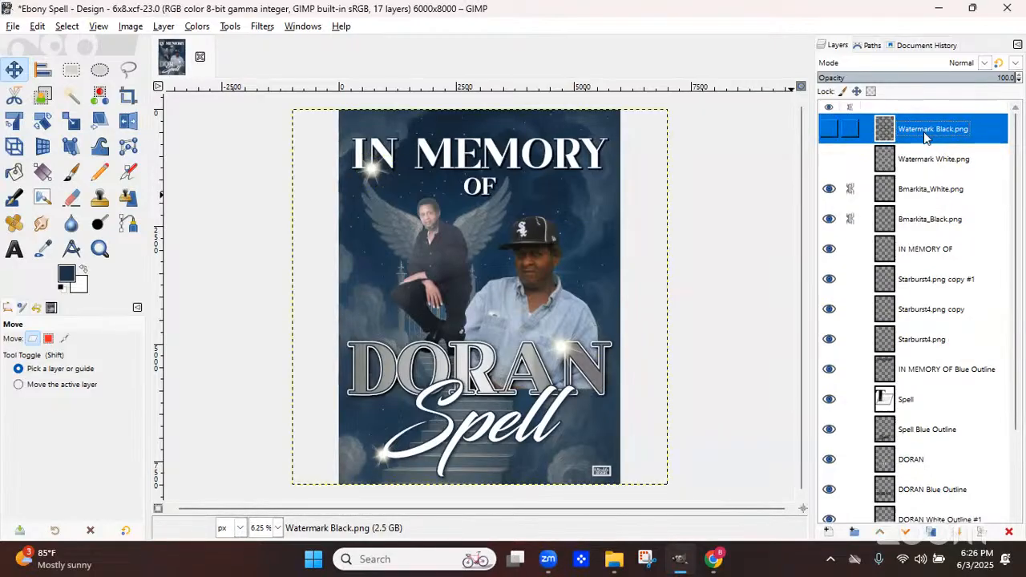
key(ctrl+z)
key(ctrl+z)
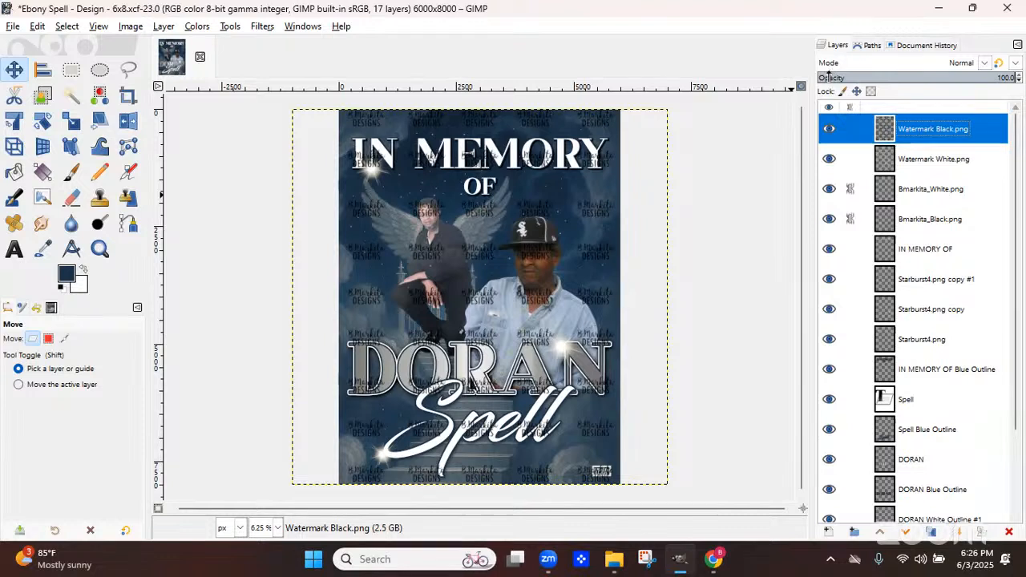
click(887, 80)
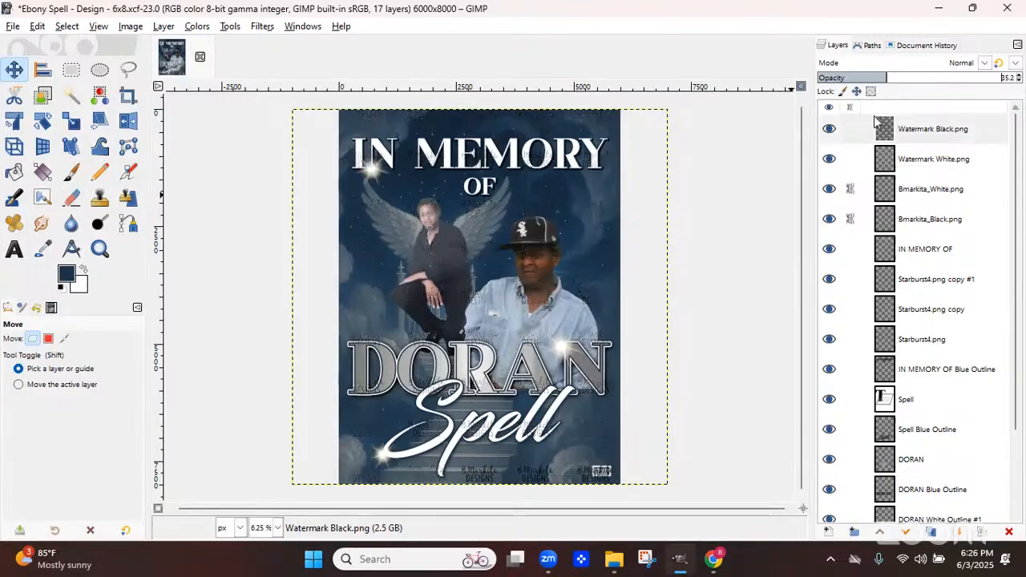
Set the Watermark White layer's opacity to 4.9
click(905, 161)
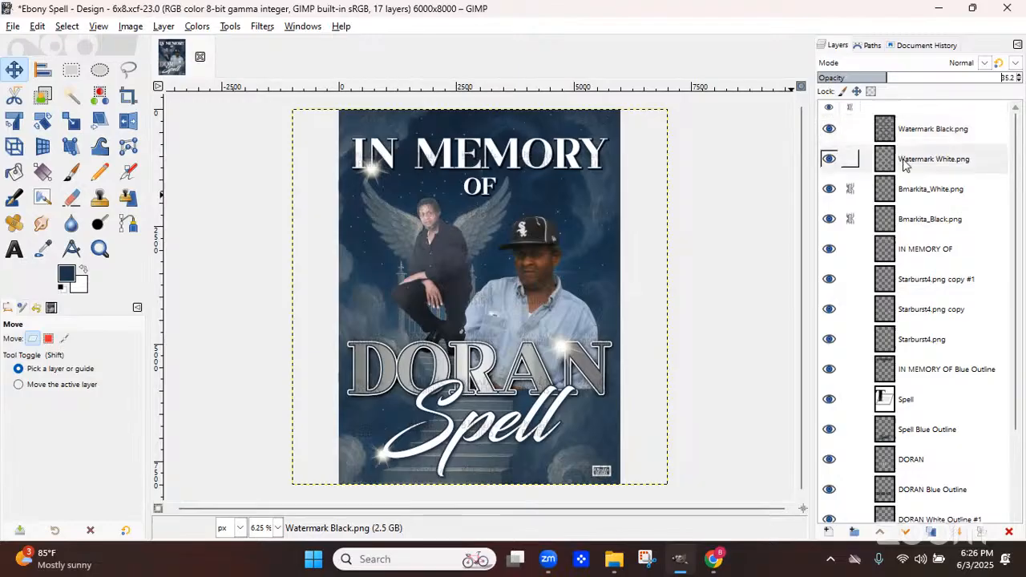
click(857, 77)
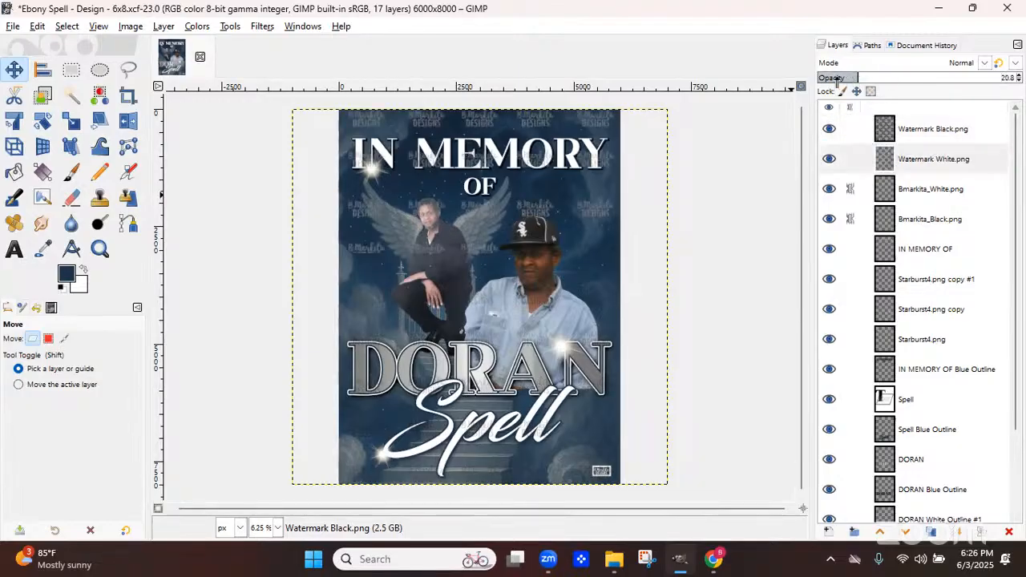
click(837, 78)
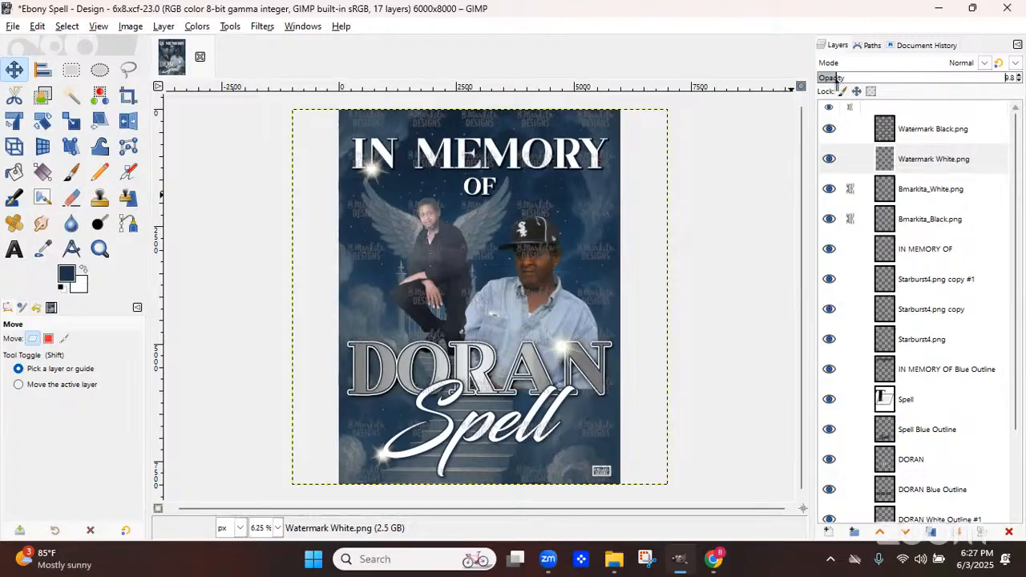
Lower the Watermark Black layer's opacity to 6.8 and the Watermark White layer's opacity to 2.7
click(907, 131)
click(830, 78)
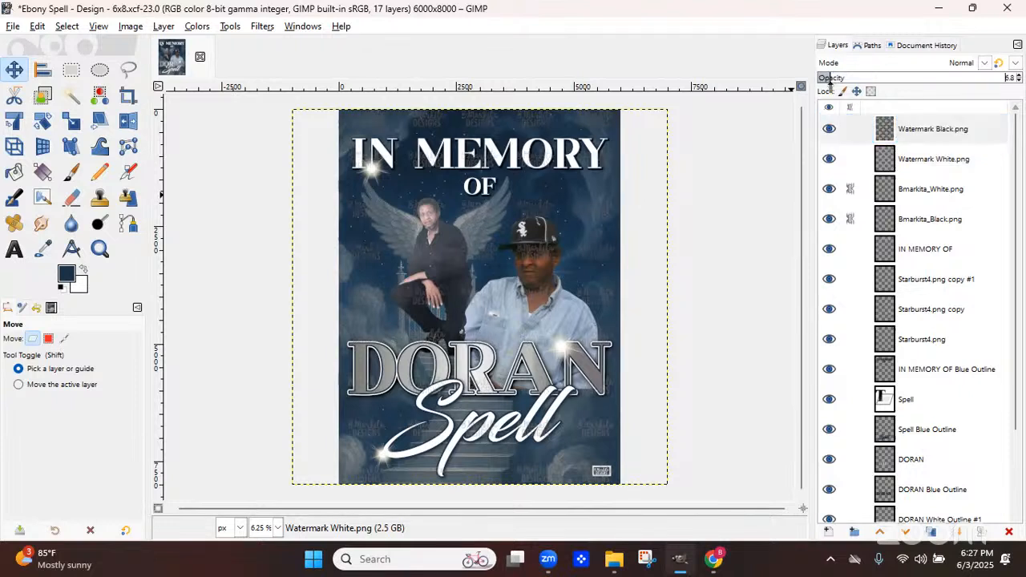
click(903, 164)
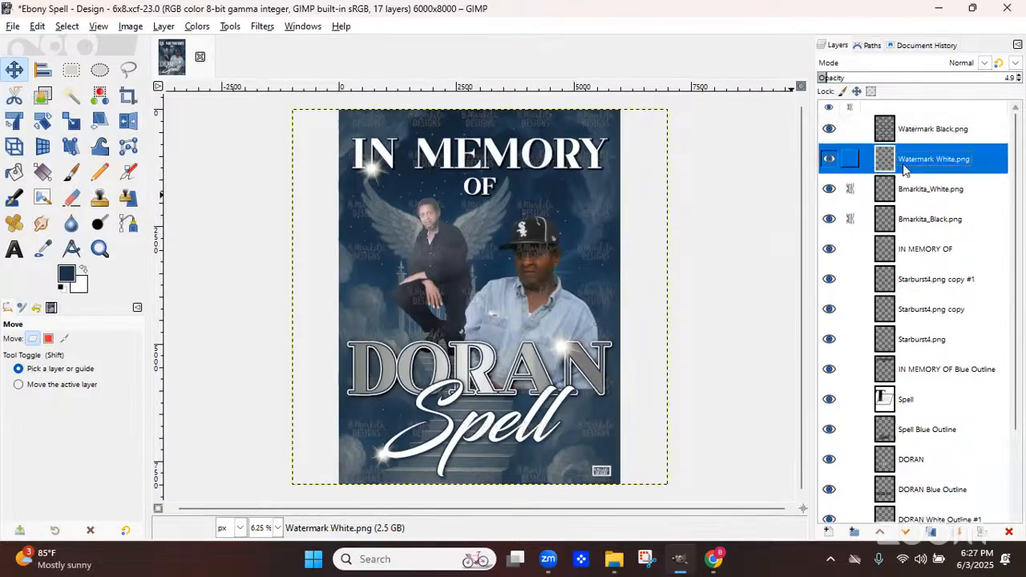
click(821, 79)
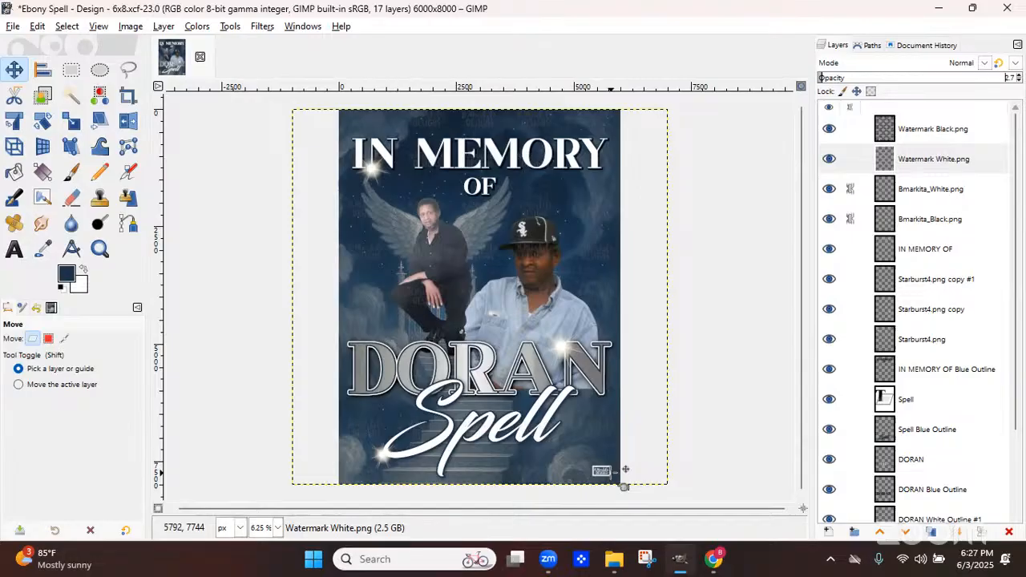
Save the design file, then capture a snip of the finished backdrop with Snipping Tool
click(13, 26)
click(30, 145)
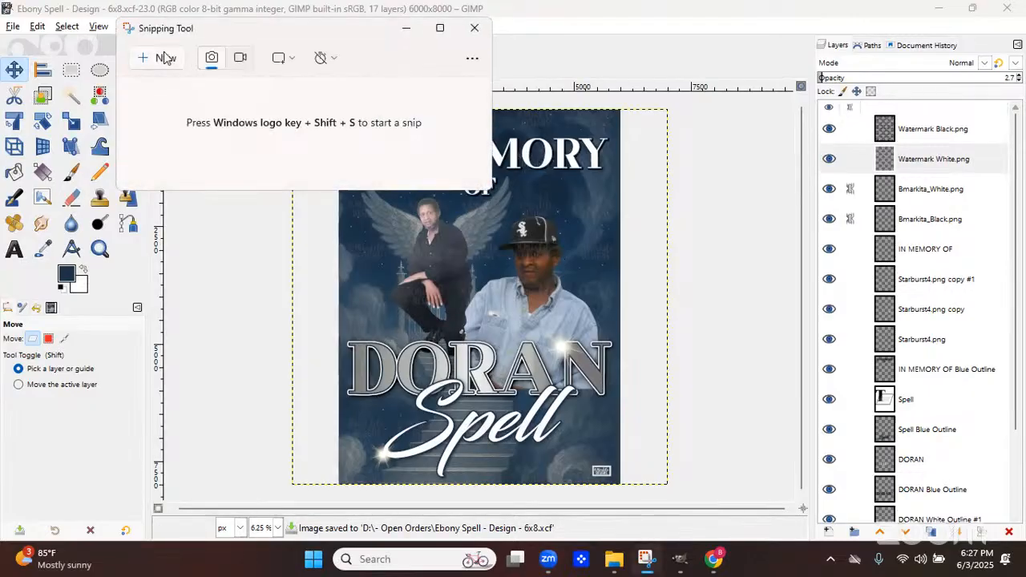
click(164, 58)
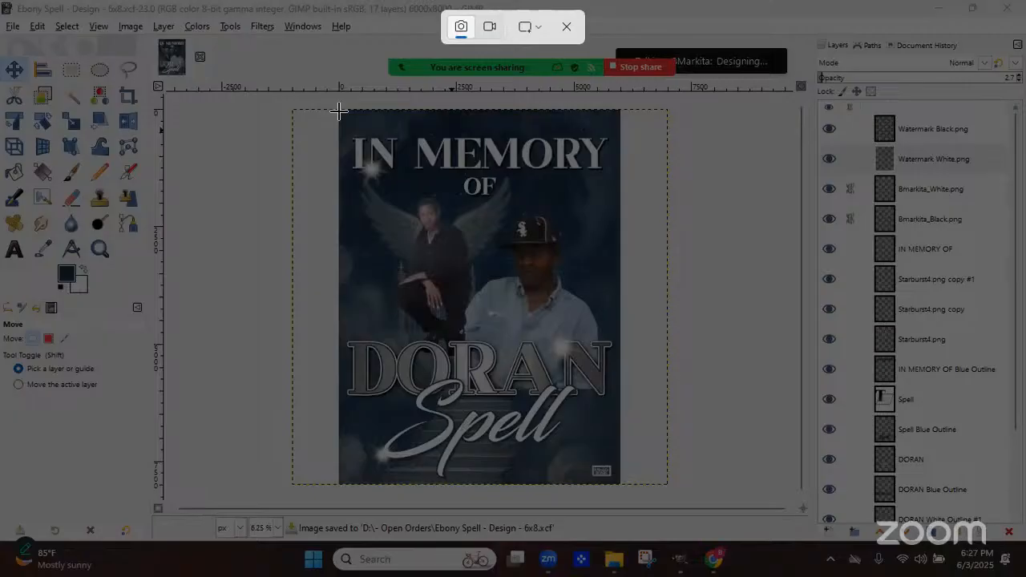
drag(339, 111, 617, 483)
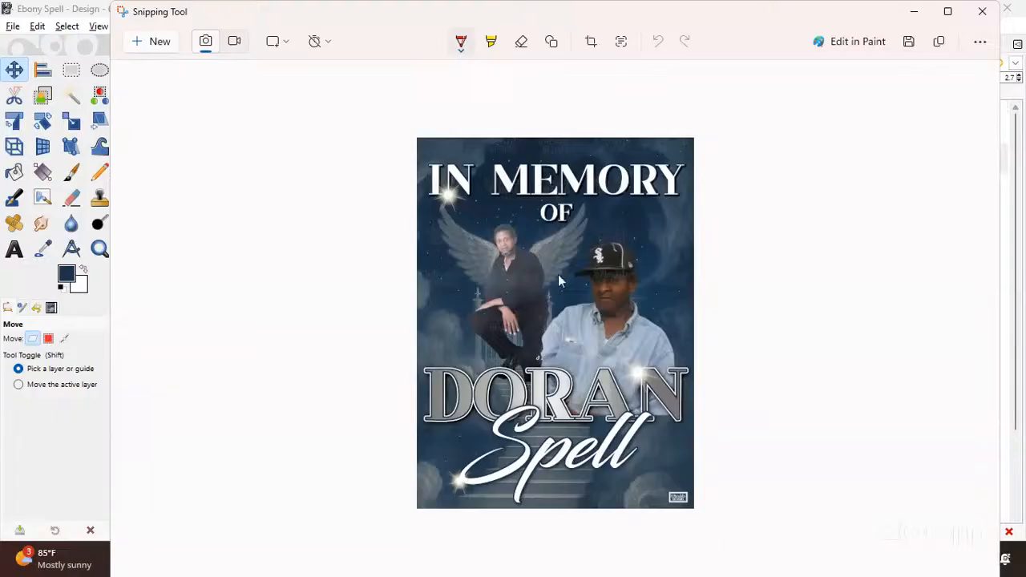
click(913, 12)
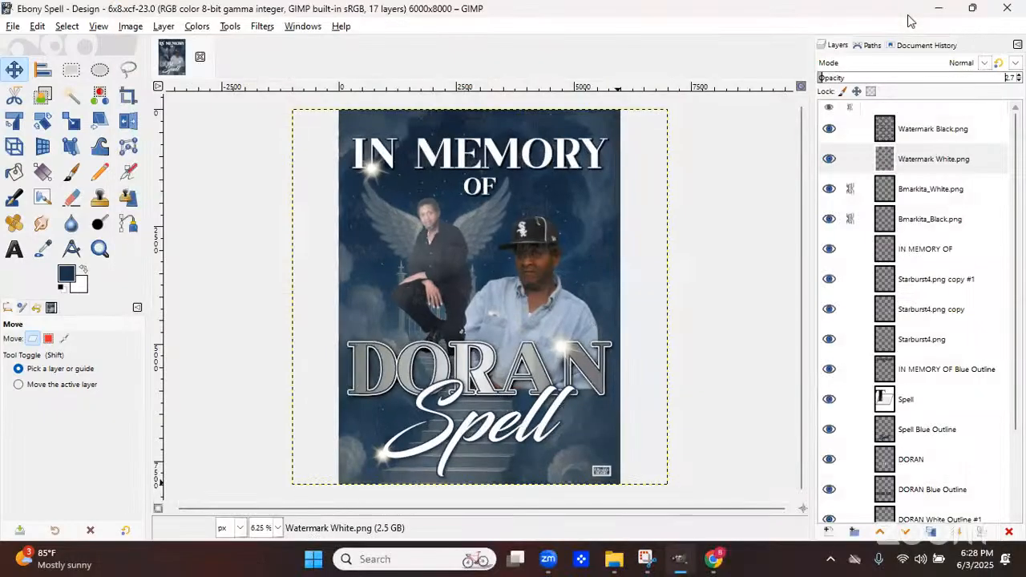
Switch to the browser's Shopify tab and review the order's details for the backdrop
click(716, 566)
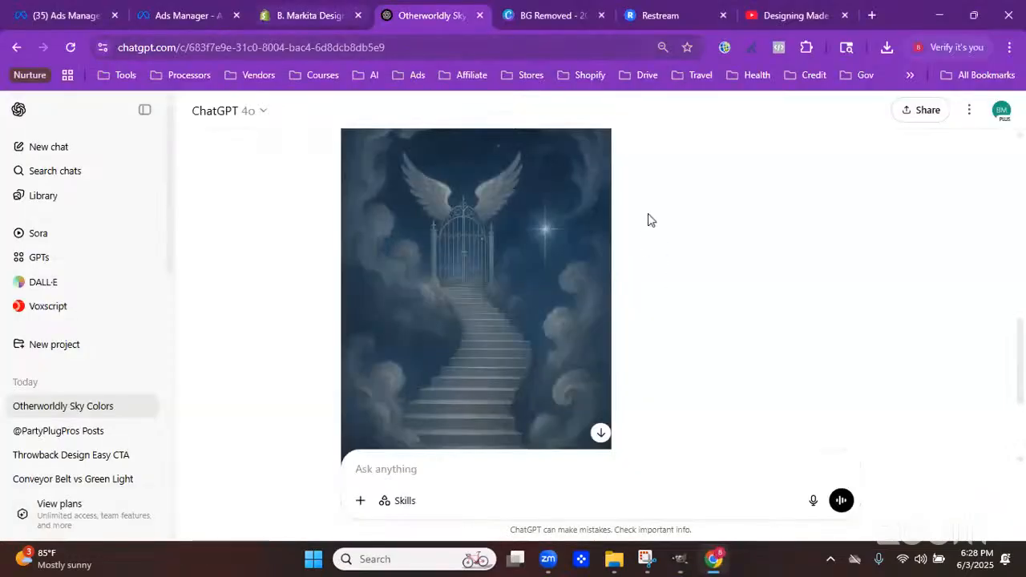
click(314, 15)
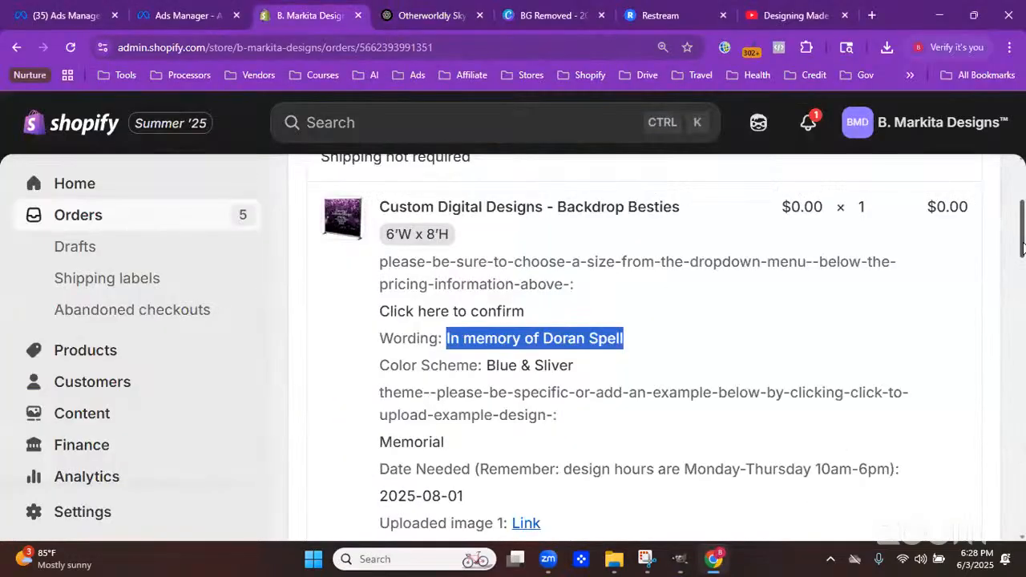
scroll(1024, 252, down, 3)
scroll(566, 348, down, 1)
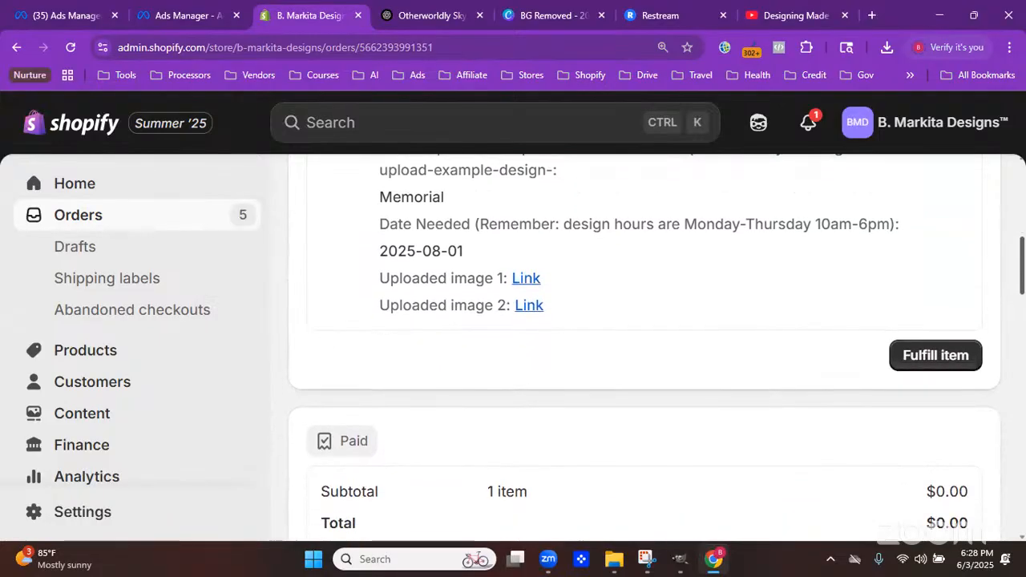
scroll(566, 348, down, 2)
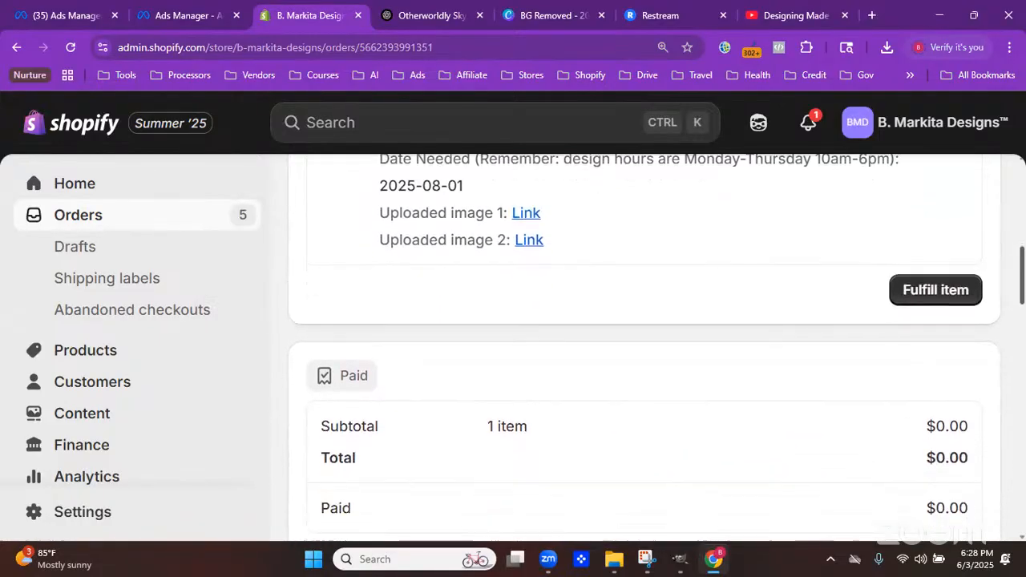
scroll(645, 348, down, 3)
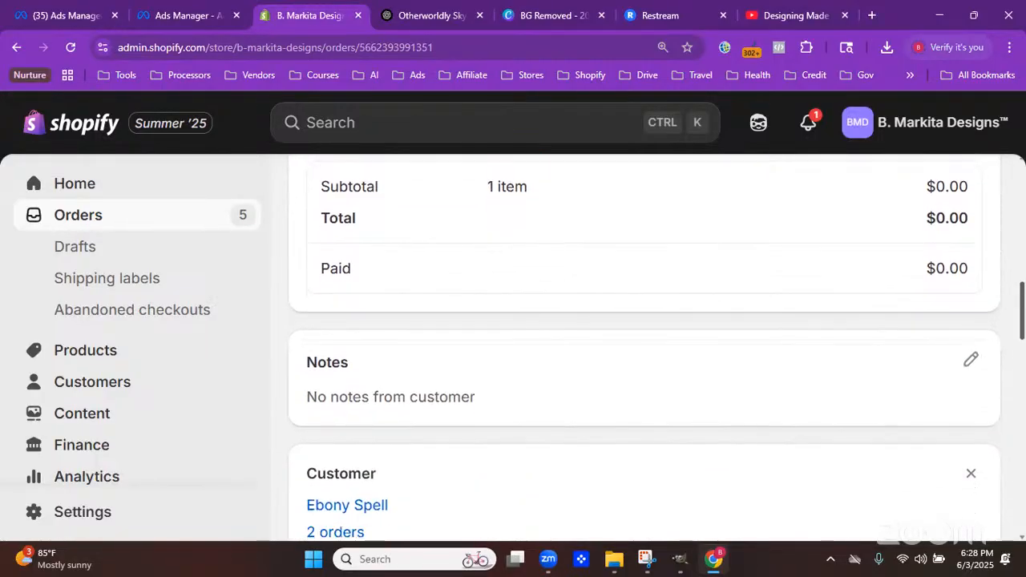
scroll(645, 353, down, 1)
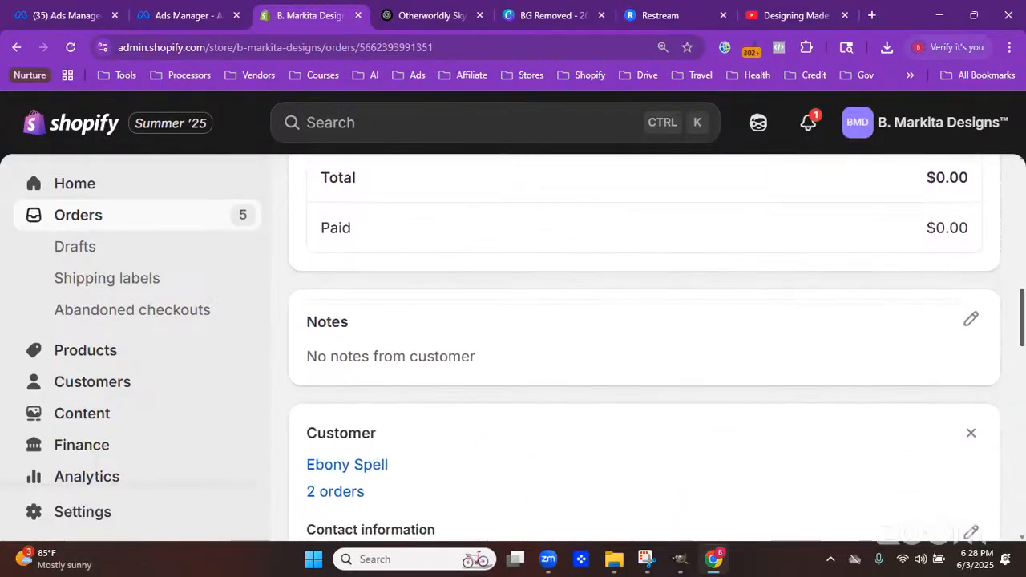
scroll(644, 348, up, 1)
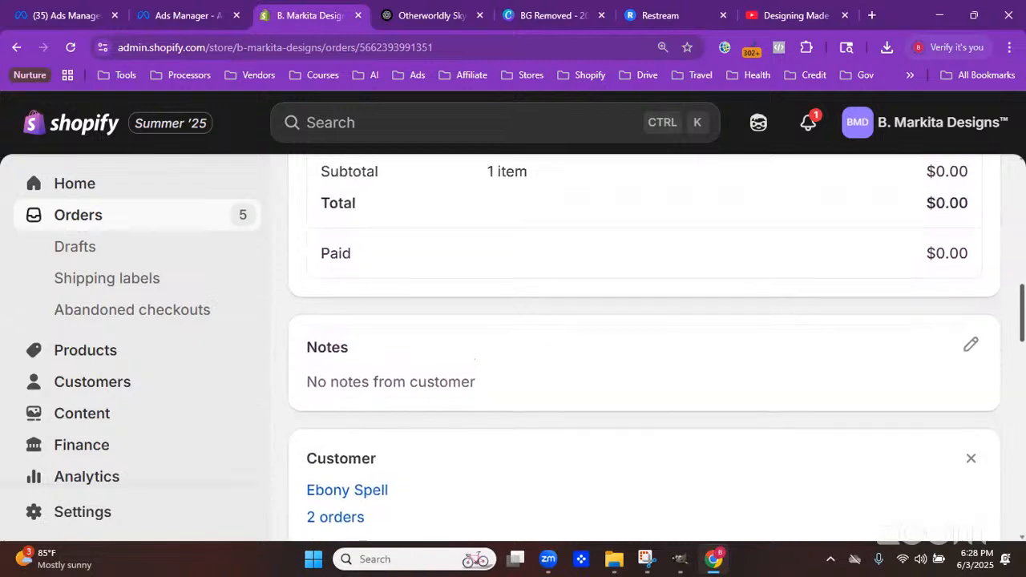
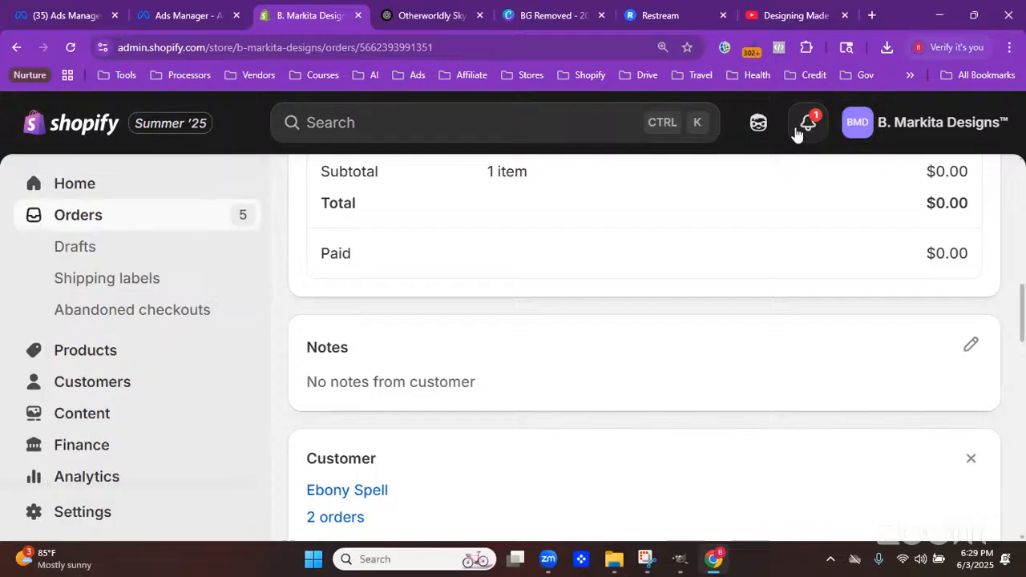
Switch back to GIMP and save the memorial design file
click(683, 565)
click(683, 564)
click(683, 564)
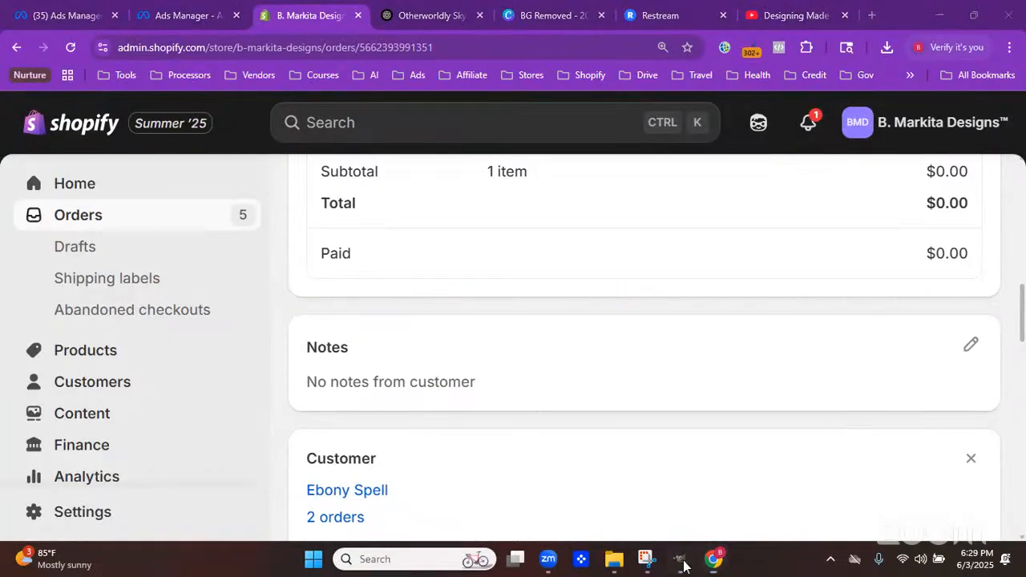
click(683, 564)
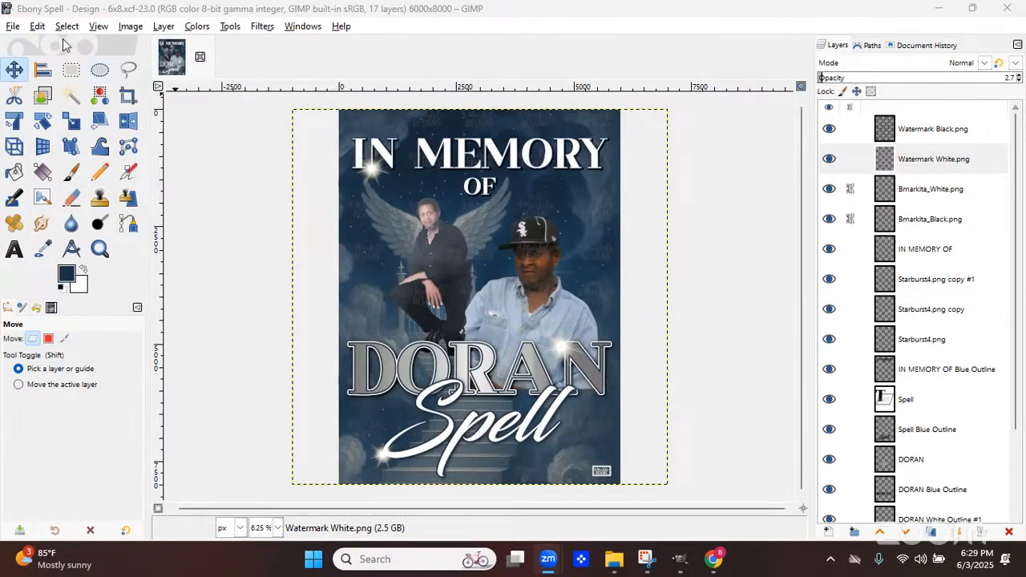
click(13, 26)
click(28, 145)
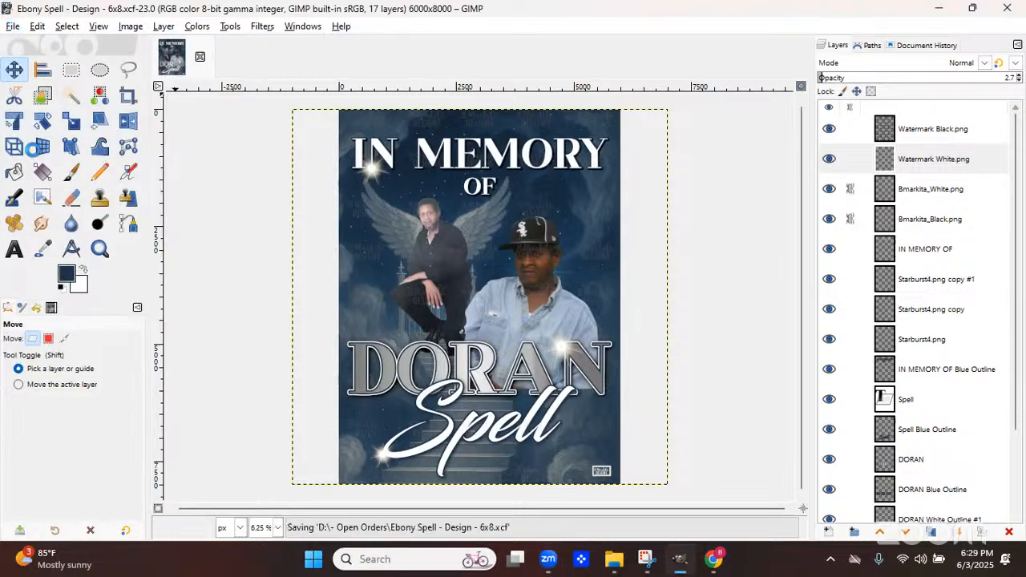